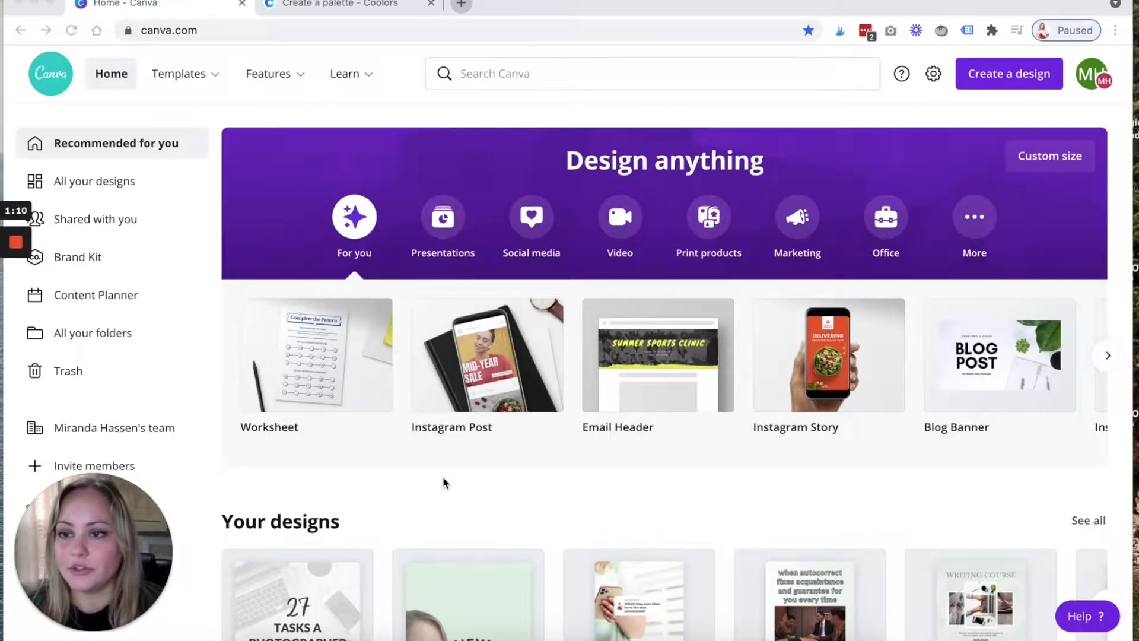
Open the Brand Kit and examine its brand color palettes: Market, Light Greens, Regular Greens and Browns.
{"action": "left_click", "coordinate": [79, 261]}
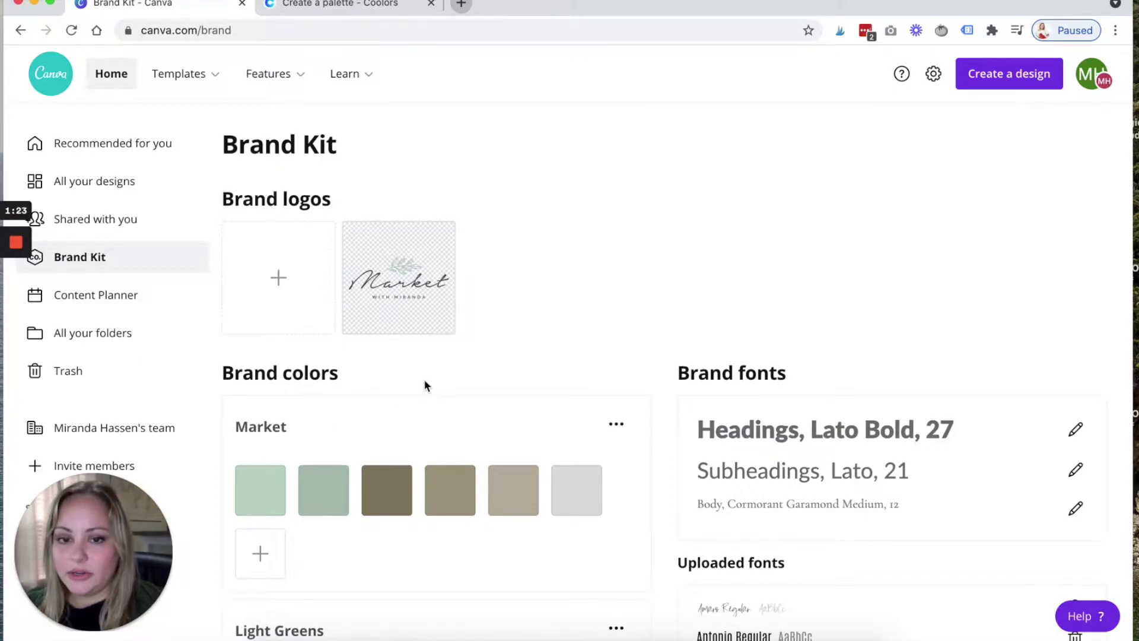
{"action": "scroll", "coordinate": [424, 379], "scroll_direction": "down", "scroll_amount": 2}
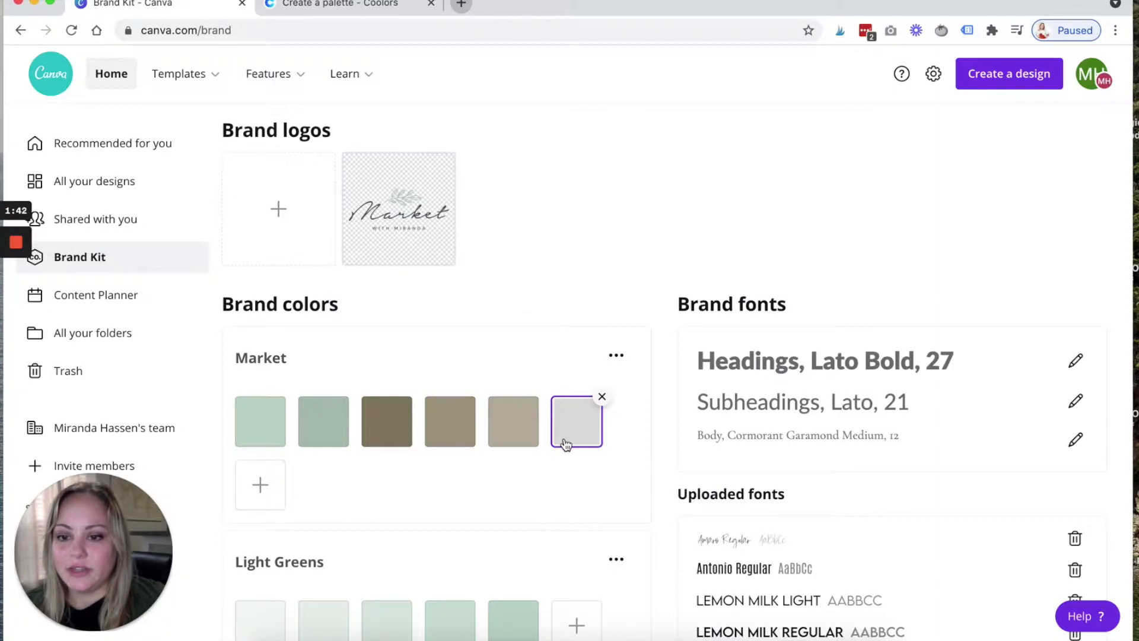
{"action": "scroll", "coordinate": [570, 510], "scroll_direction": "down", "scroll_amount": 3}
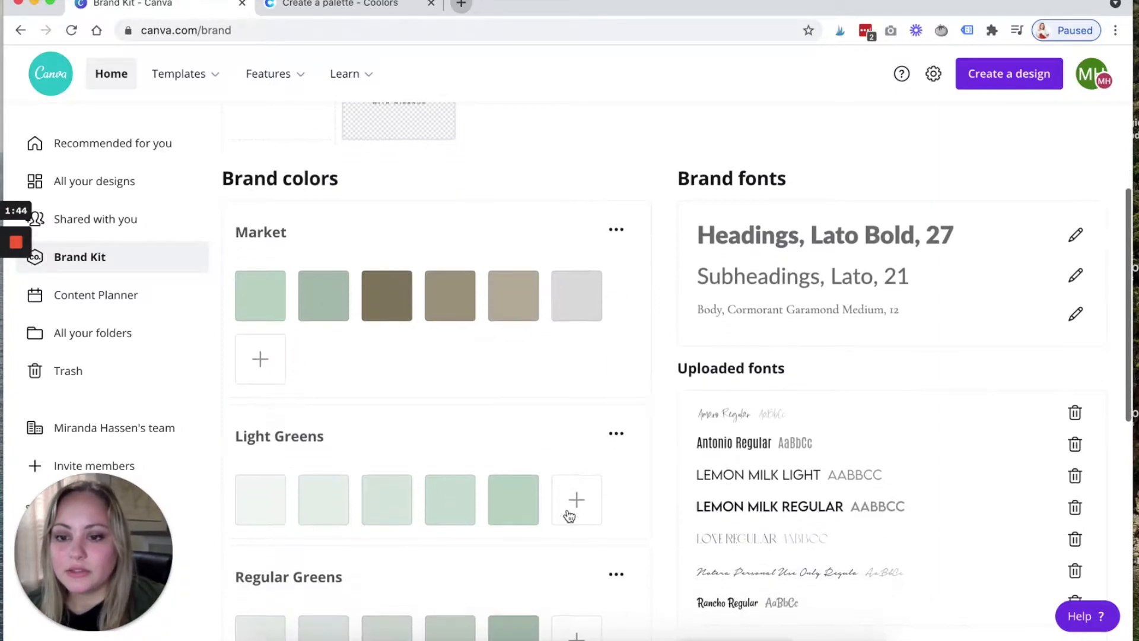
{"action": "scroll", "coordinate": [337, 416], "scroll_direction": "down", "scroll_amount": 2}
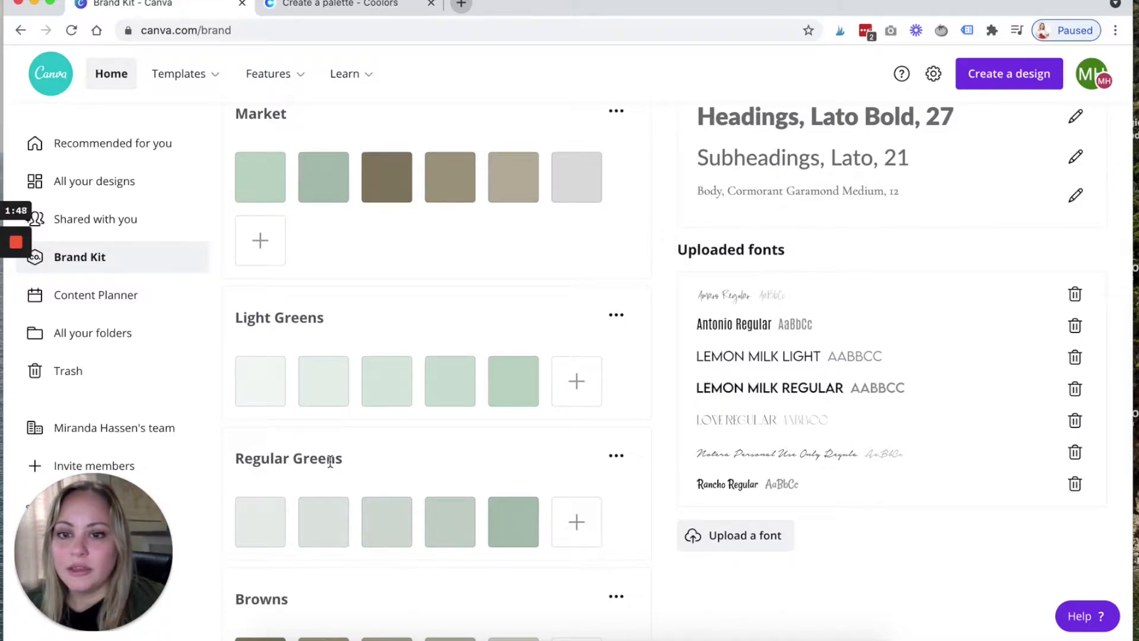
{"action": "mouse_move", "coordinate": [518, 386]}
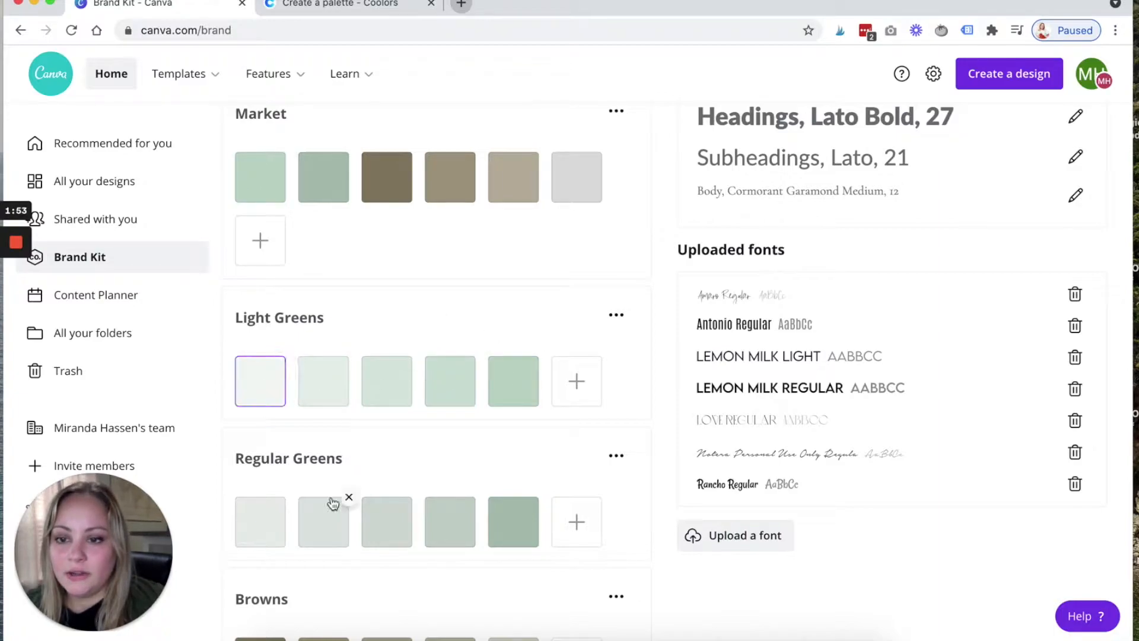
{"action": "scroll", "coordinate": [482, 468], "scroll_direction": "down", "scroll_amount": 3}
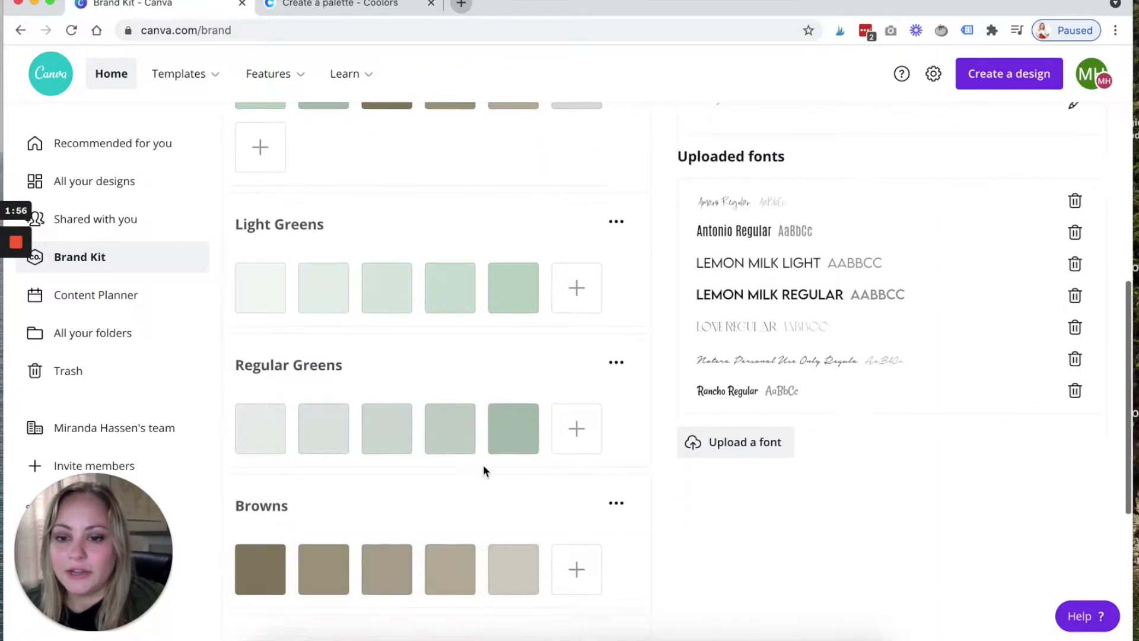
{"action": "scroll", "coordinate": [356, 450], "scroll_direction": "down", "scroll_amount": 4}
{"action": "scroll", "coordinate": [261, 489], "scroll_direction": "up", "scroll_amount": 1}
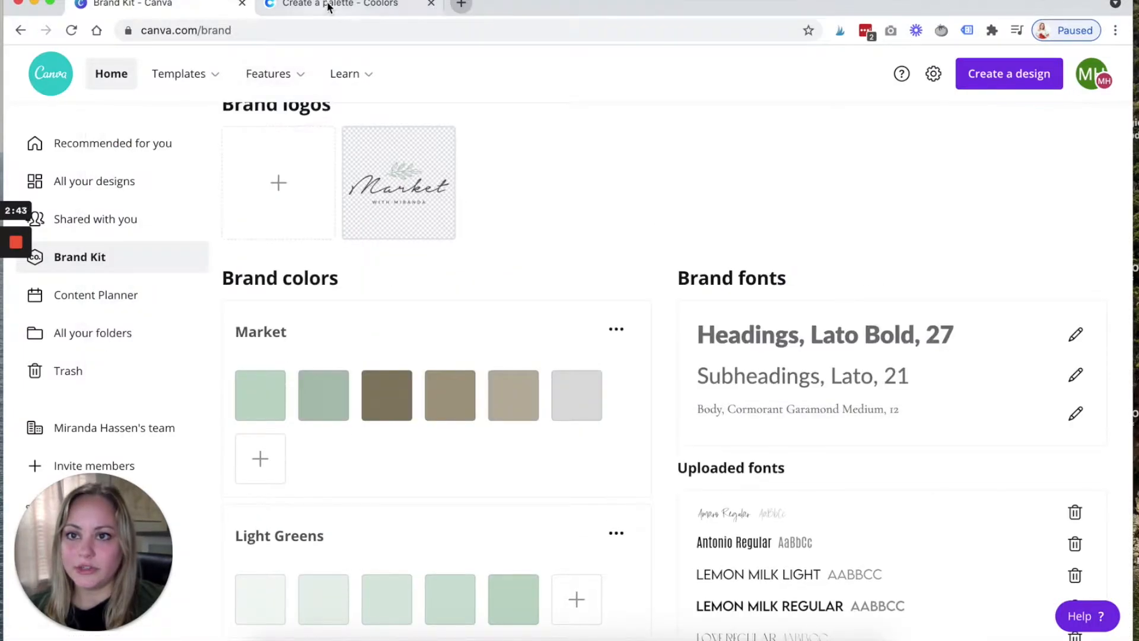
Copy the hex code of the first light green swatch in the Brand Kit's Market palette.
{"action": "left_click", "coordinate": [328, 6]}
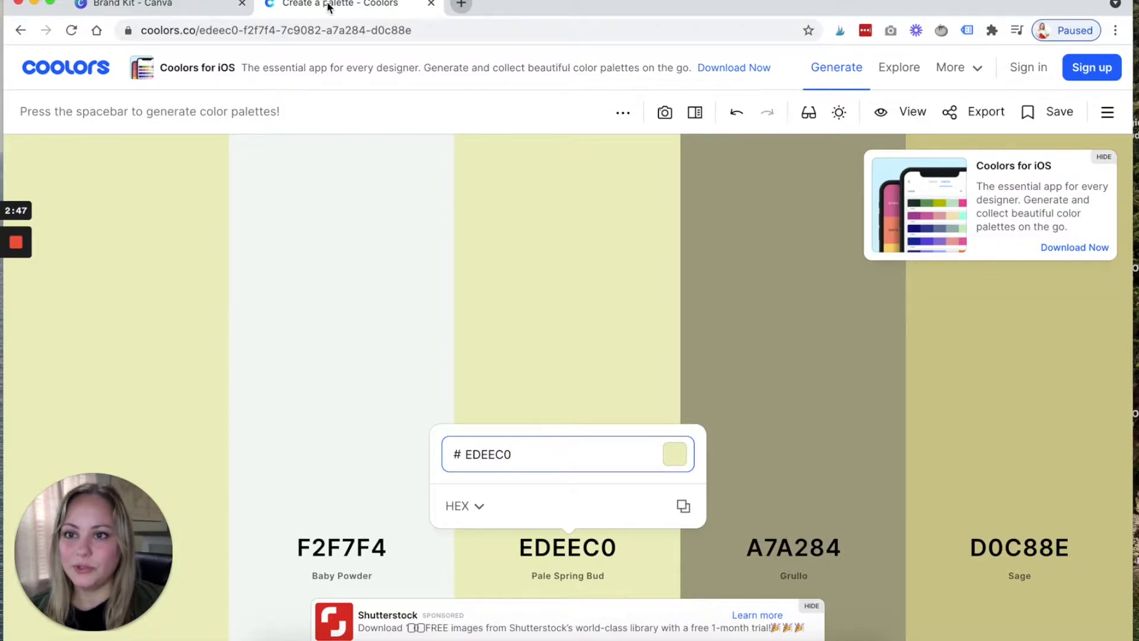
{"action": "left_click", "coordinate": [177, 12]}
{"action": "left_click", "coordinate": [274, 389]}
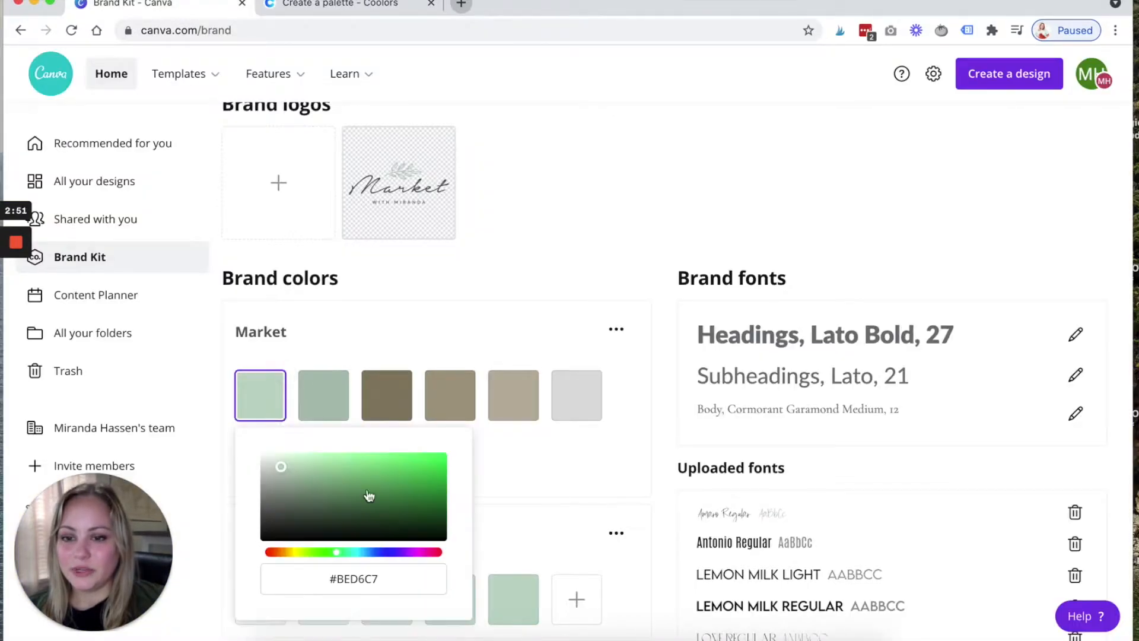
{"action": "left_click_drag", "start_coordinate": [330, 580], "coordinate": [347, 583]}
{"action": "double_click", "coordinate": [370, 579]}
{"action": "key", "text": "super+c"}
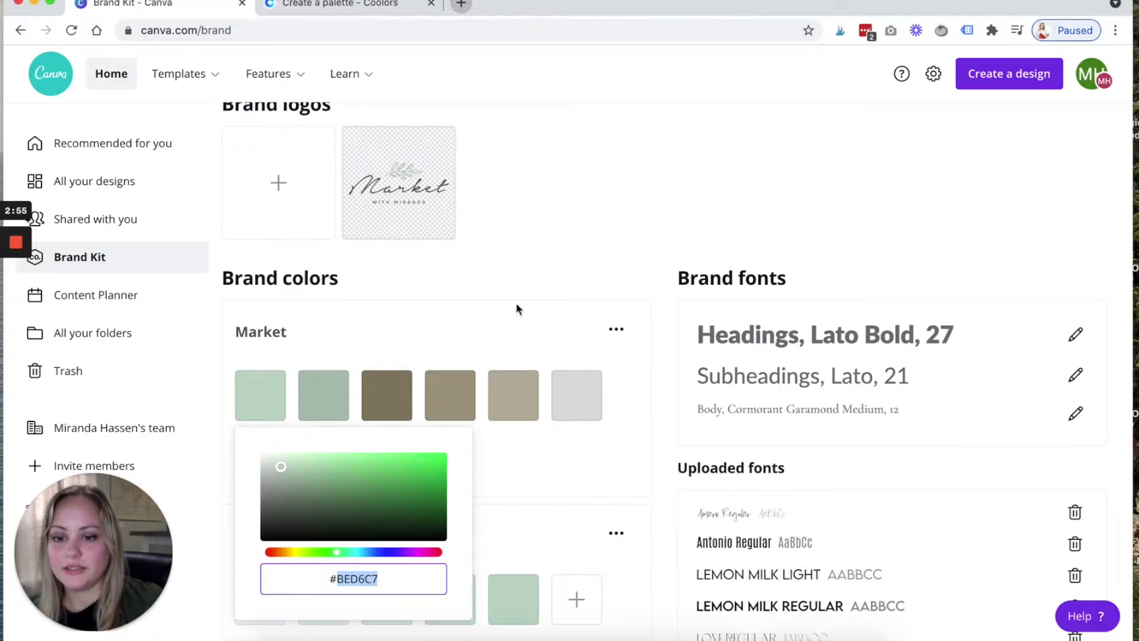
Switch to Coolors, replace the palette's middle color with BED6C7, and display its shades to pick a slightly darker green.
{"action": "left_click", "coordinate": [328, 12]}
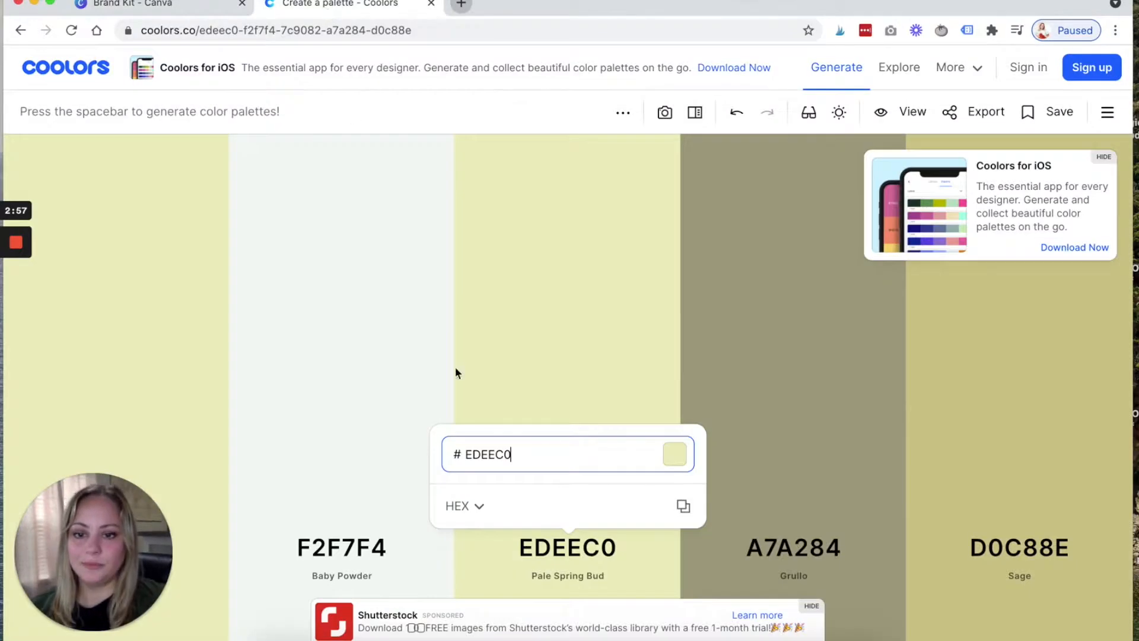
{"action": "left_click_drag", "start_coordinate": [516, 454], "coordinate": [425, 448]}
{"action": "key", "text": "super+v"}
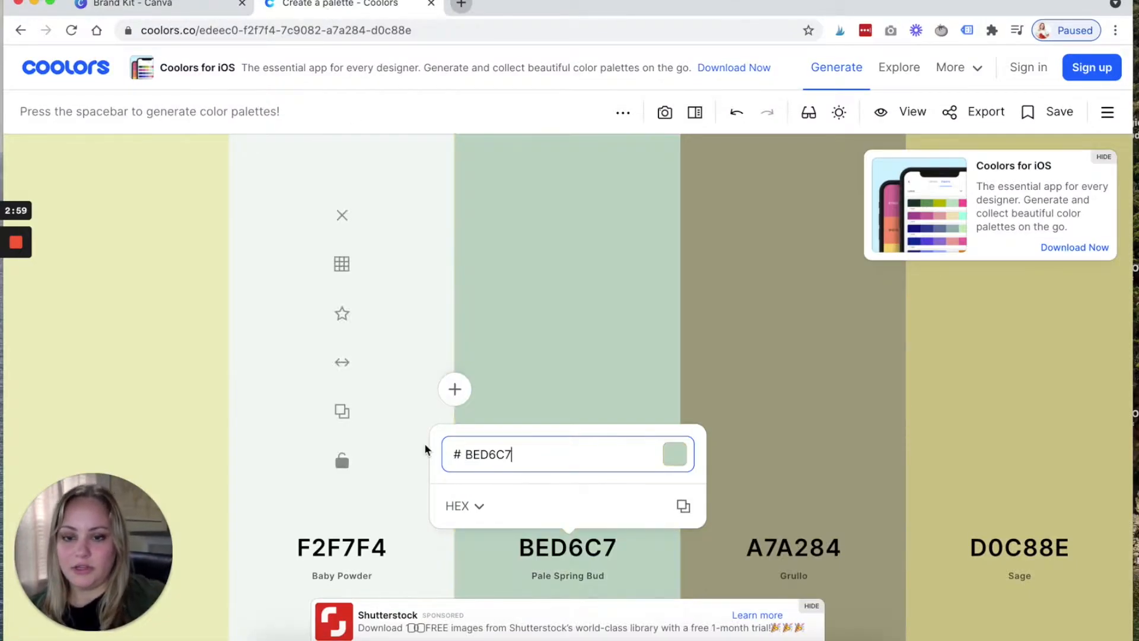
{"action": "left_click", "coordinate": [646, 390]}
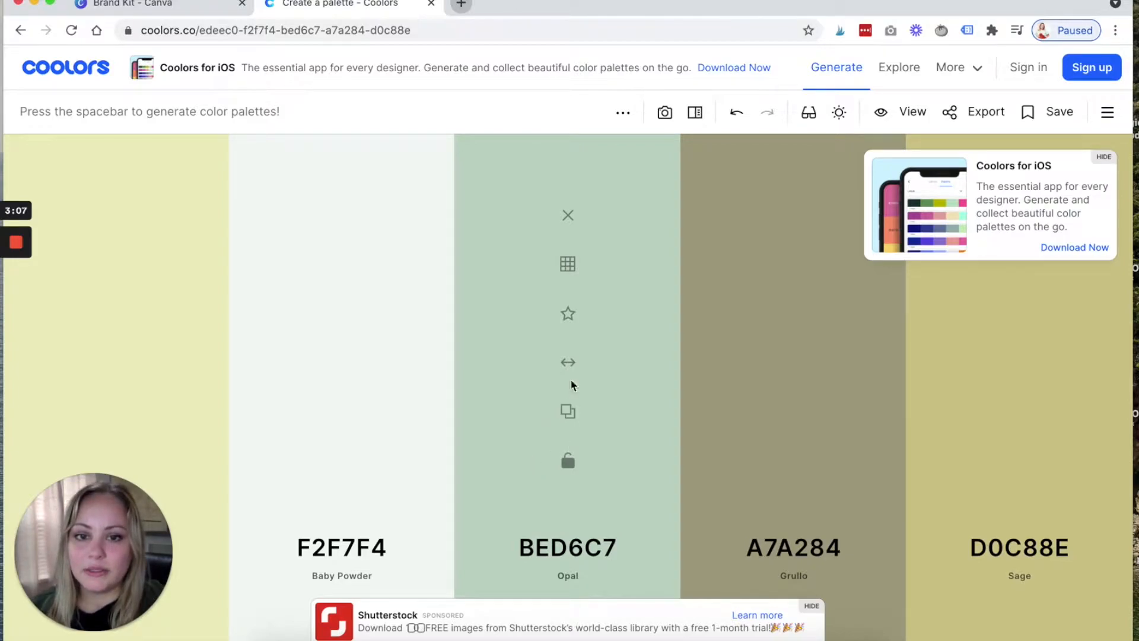
{"action": "left_click", "coordinate": [568, 266]}
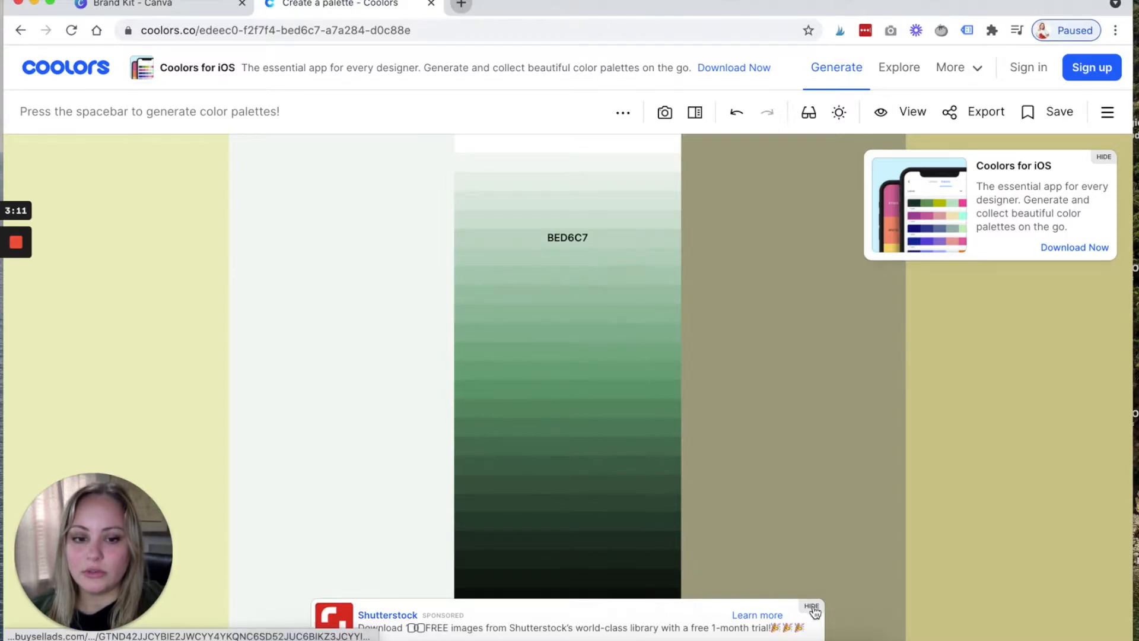
{"action": "left_click", "coordinate": [568, 302]}
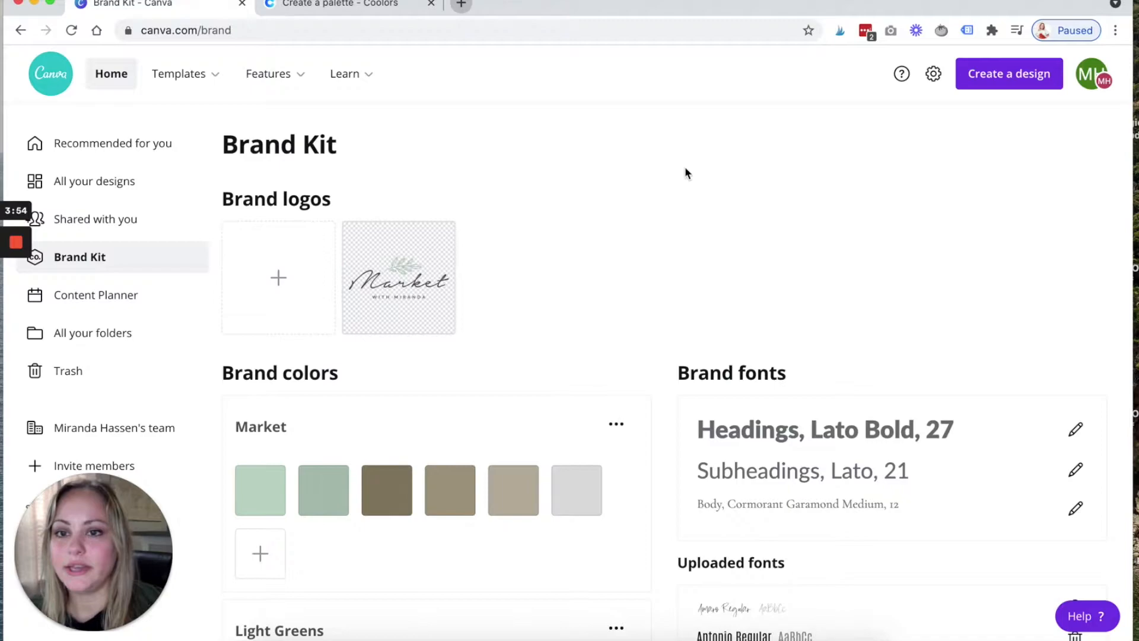
Upload market-with-miranda-footer.png and market-with-miranda.png from the Downloads folder to the Brand Kit's logos.
{"action": "mouse_move", "coordinate": [399, 277]}
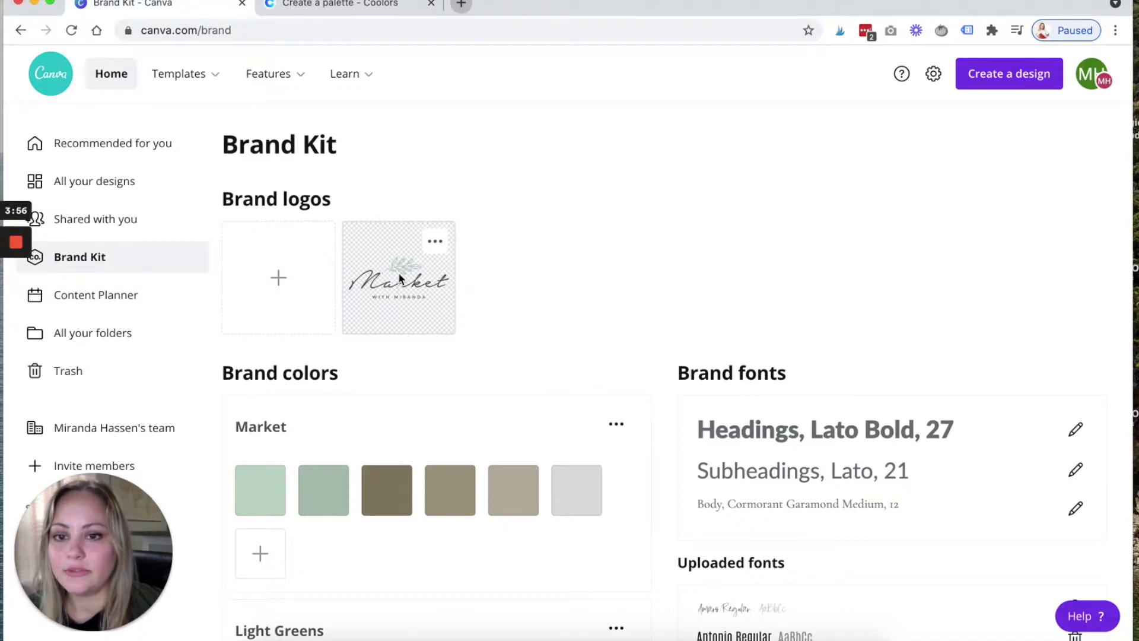
{"action": "left_click", "coordinate": [276, 285]}
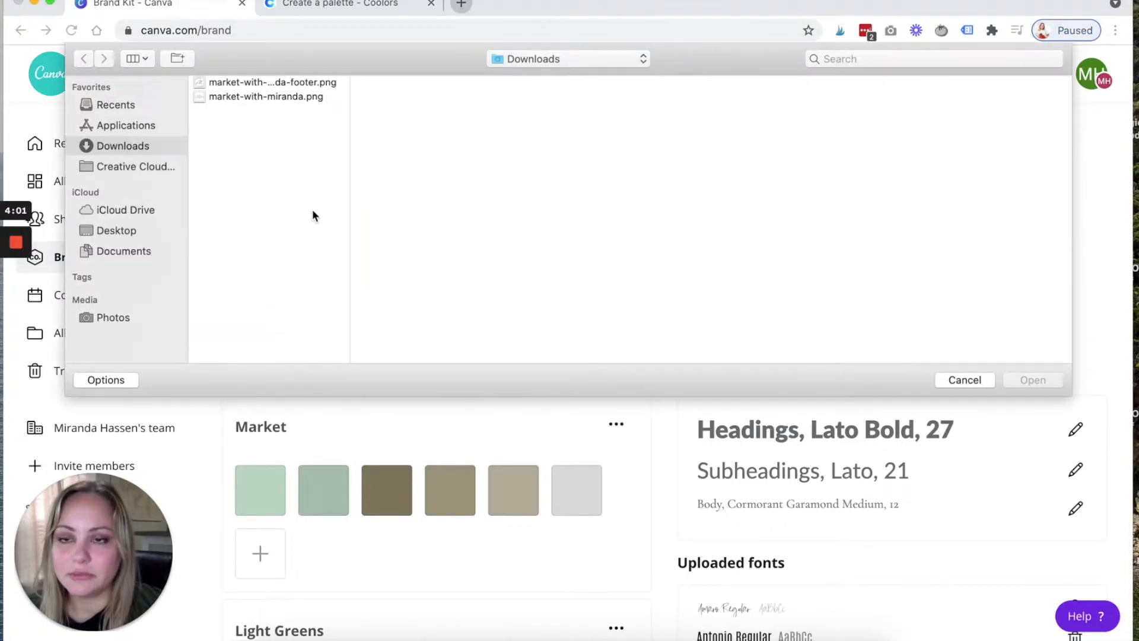
{"action": "left_click", "coordinate": [294, 84]}
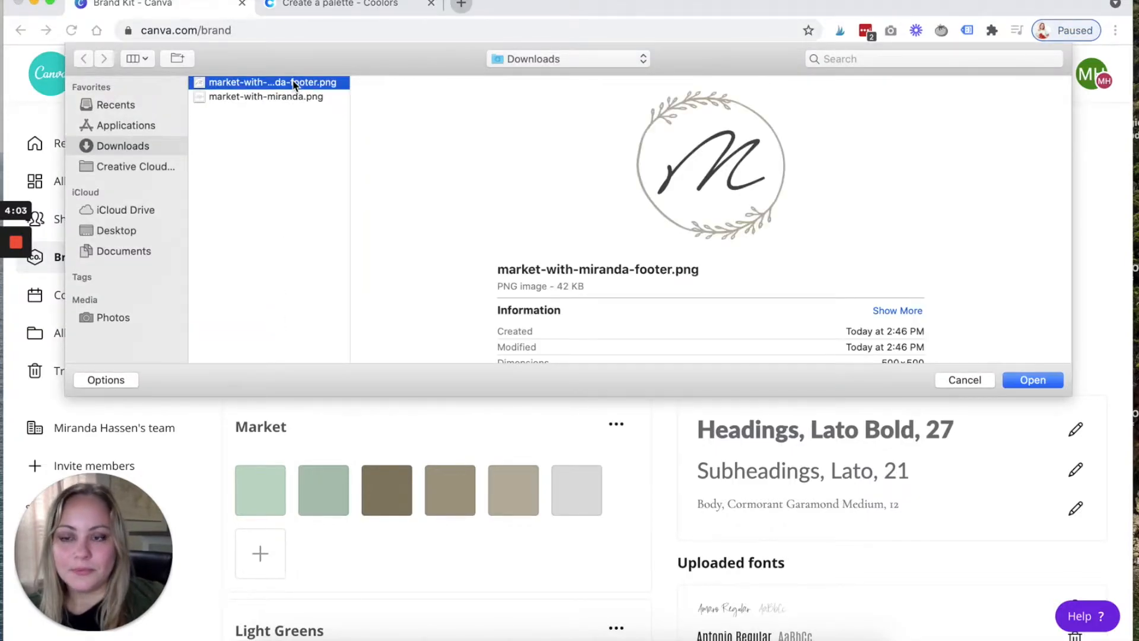
{"action": "key", "text": "super+a"}
{"action": "key", "text": "Return"}
{"action": "mouse_move", "coordinate": [294, 87]}
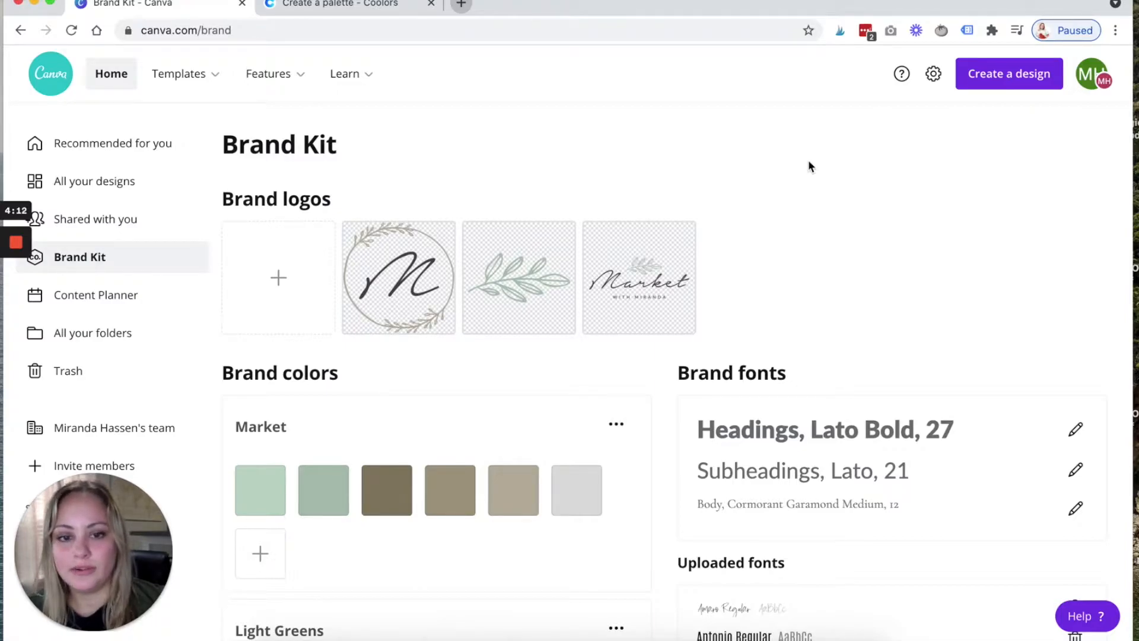
View the font settings of the Headings style under Brand fonts and close them without changes.
{"action": "scroll", "coordinate": [674, 448], "scroll_direction": "down", "scroll_amount": 5}
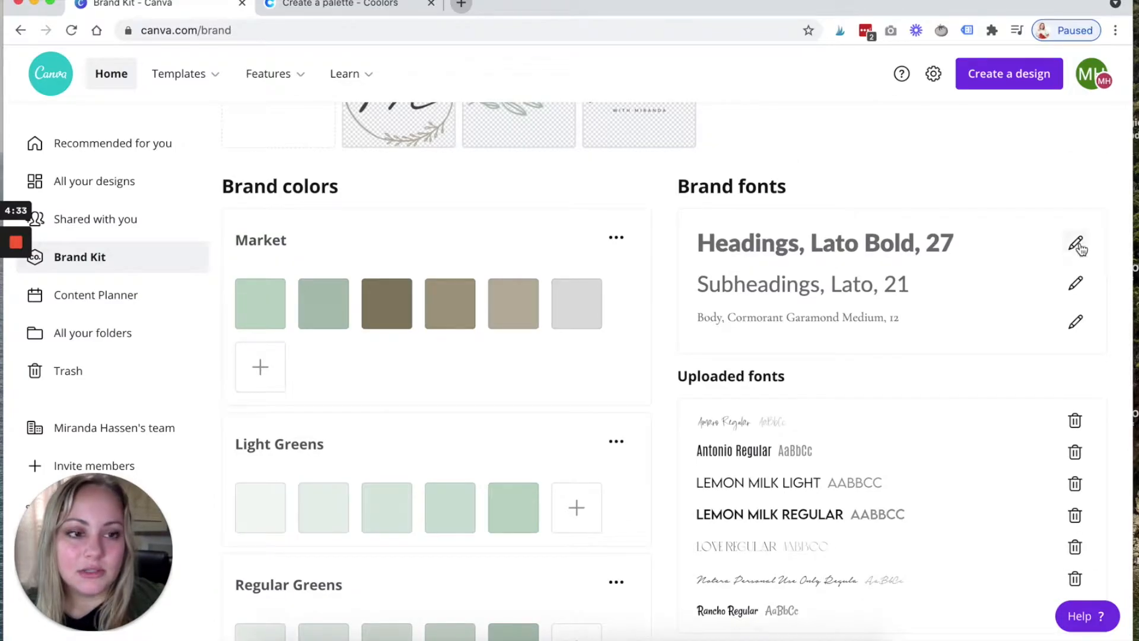
{"action": "left_click", "coordinate": [1074, 245]}
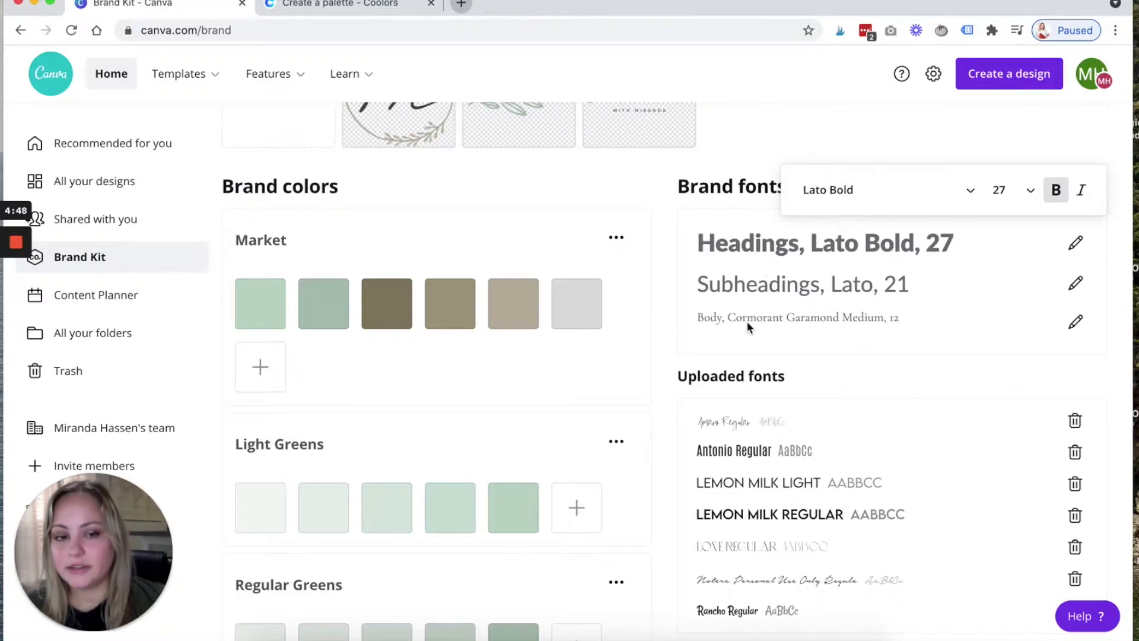
{"action": "left_click", "coordinate": [668, 338]}
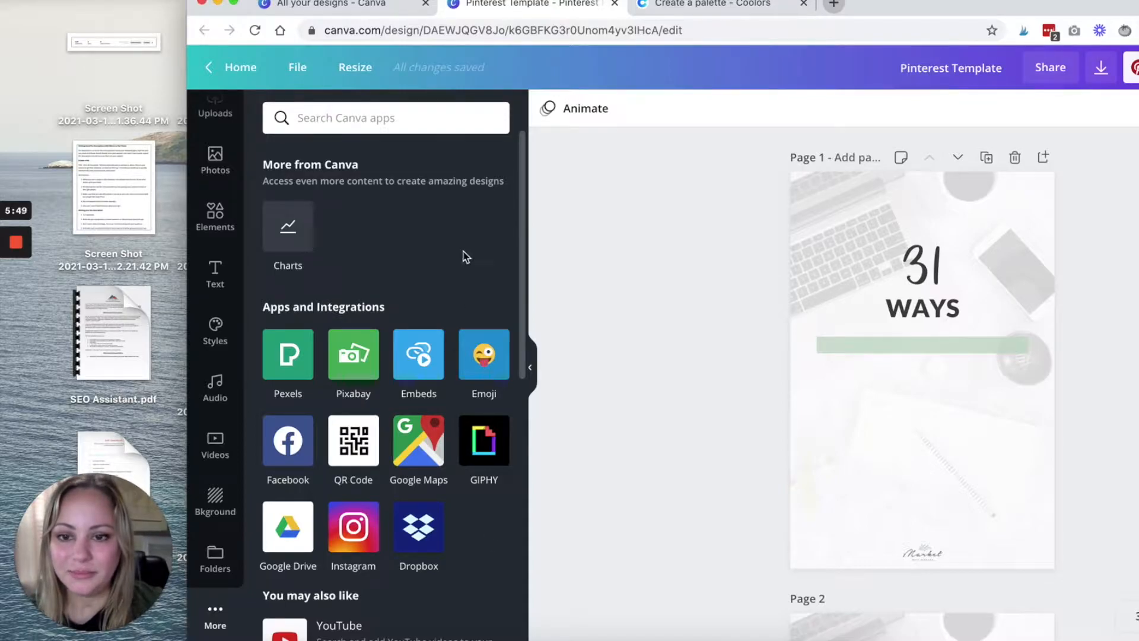
Examine the apps and integrations offered in the Pinterest Template editor, widening the browser window to show more of it.
{"action": "scroll", "coordinate": [465, 256], "scroll_direction": "down", "scroll_amount": 3}
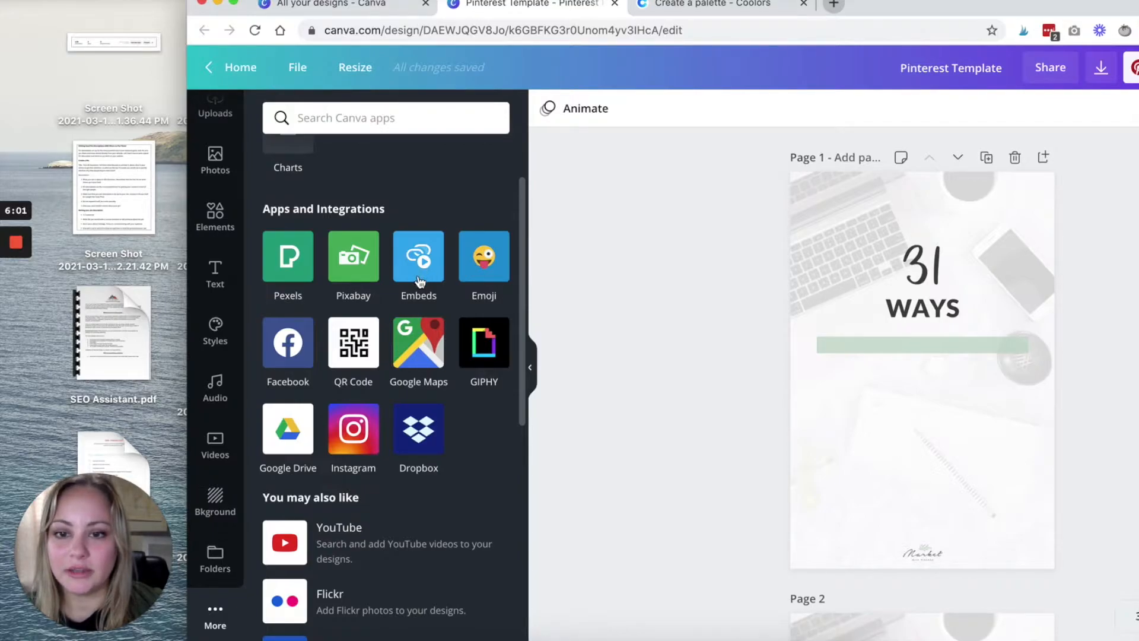
{"action": "scroll", "coordinate": [467, 407], "scroll_direction": "down", "scroll_amount": 2}
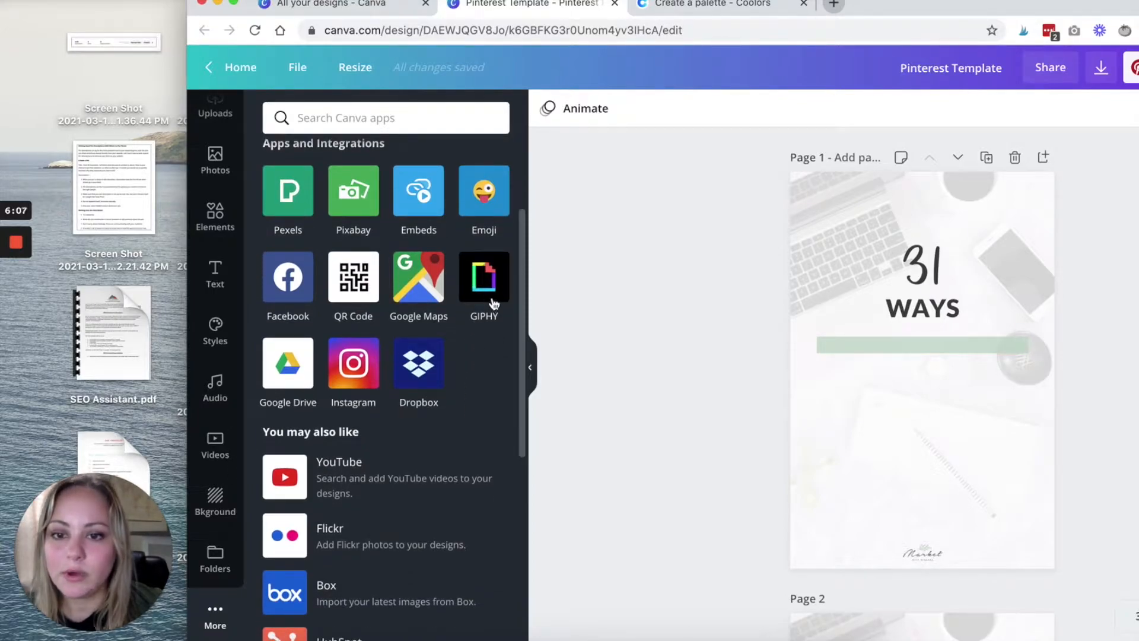
{"action": "scroll", "coordinate": [483, 402], "scroll_direction": "down", "scroll_amount": 3}
{"action": "scroll", "coordinate": [484, 404], "scroll_direction": "down", "scroll_amount": 2}
{"action": "scroll", "coordinate": [483, 400], "scroll_direction": "down", "scroll_amount": 1}
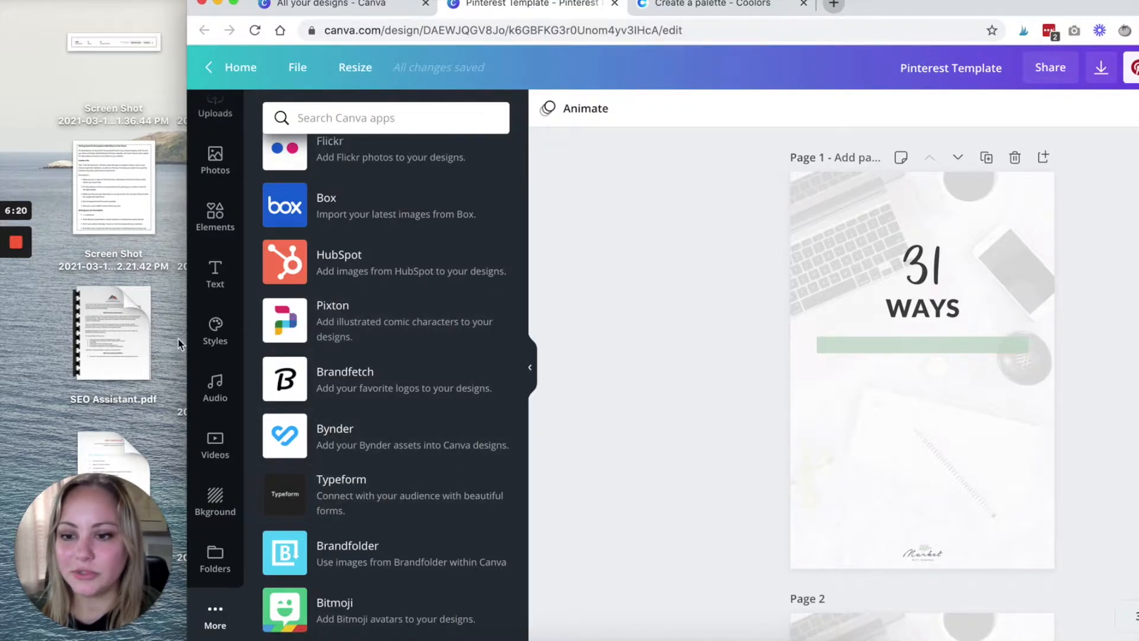
{"action": "left_click_drag", "start_coordinate": [186, 327], "coordinate": [11, 320]}
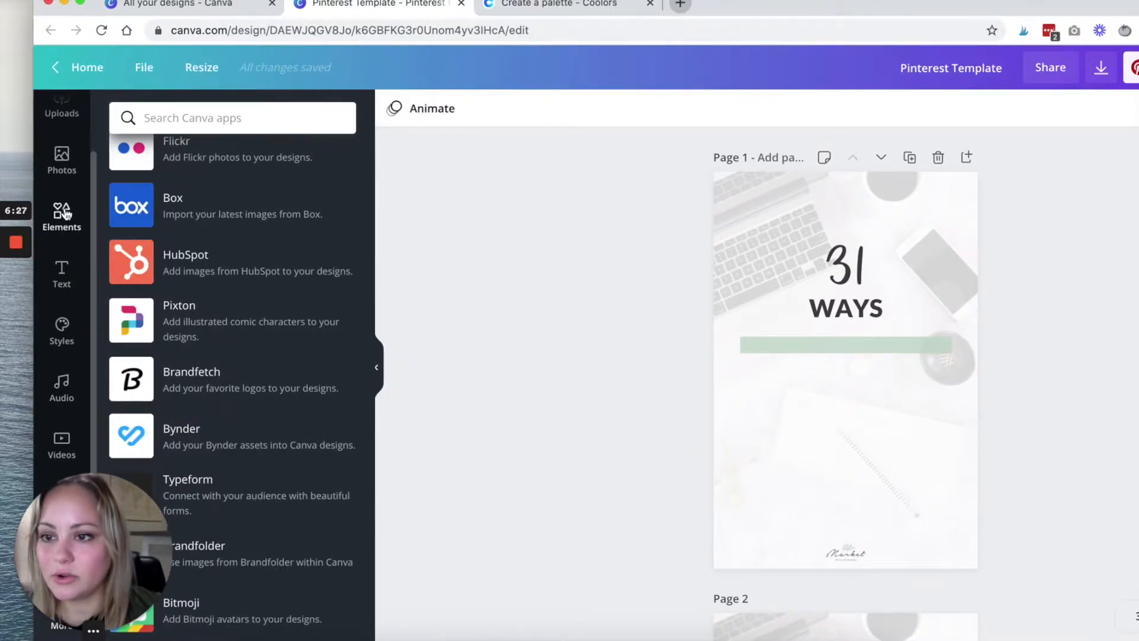
{"action": "scroll", "coordinate": [65, 214], "scroll_direction": "up", "scroll_amount": 2}
{"action": "scroll", "coordinate": [65, 267], "scroll_direction": "down", "scroll_amount": 2}
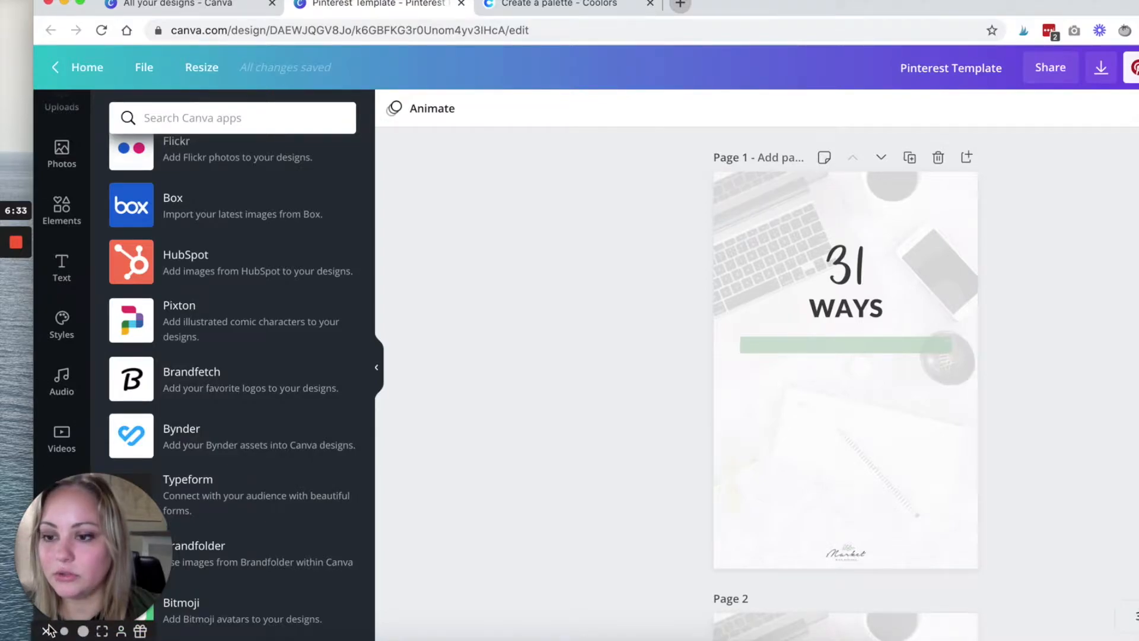
{"action": "scroll", "coordinate": [166, 308], "scroll_direction": "up", "scroll_amount": 10}
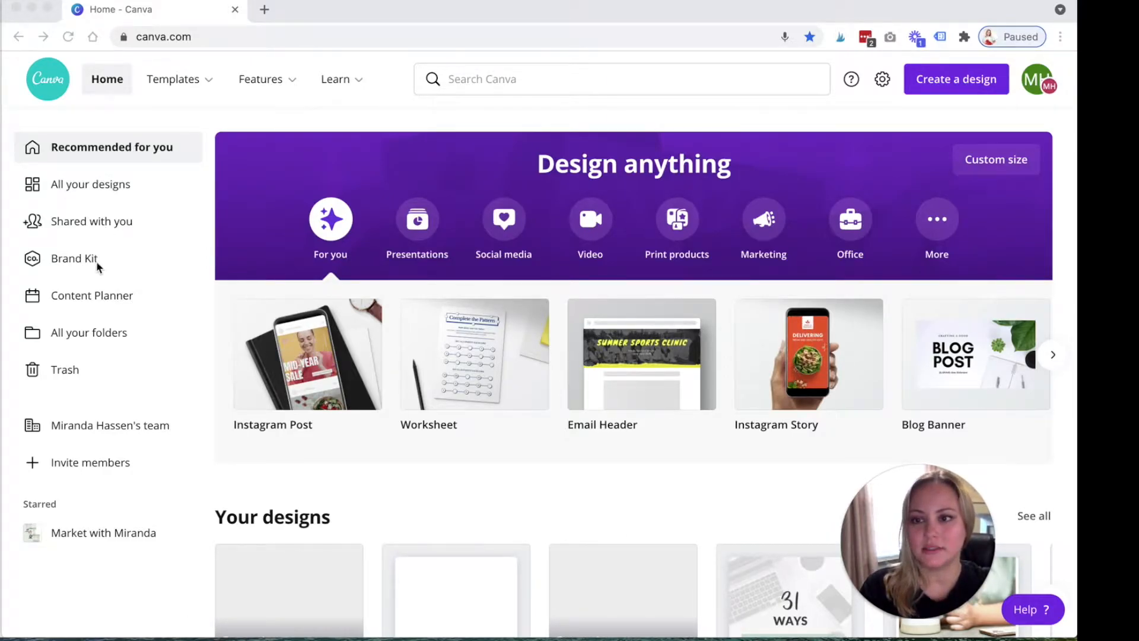
Open the Market with Miranda folder, review its designs and list all of its subfolders.
{"action": "left_click", "coordinate": [58, 336]}
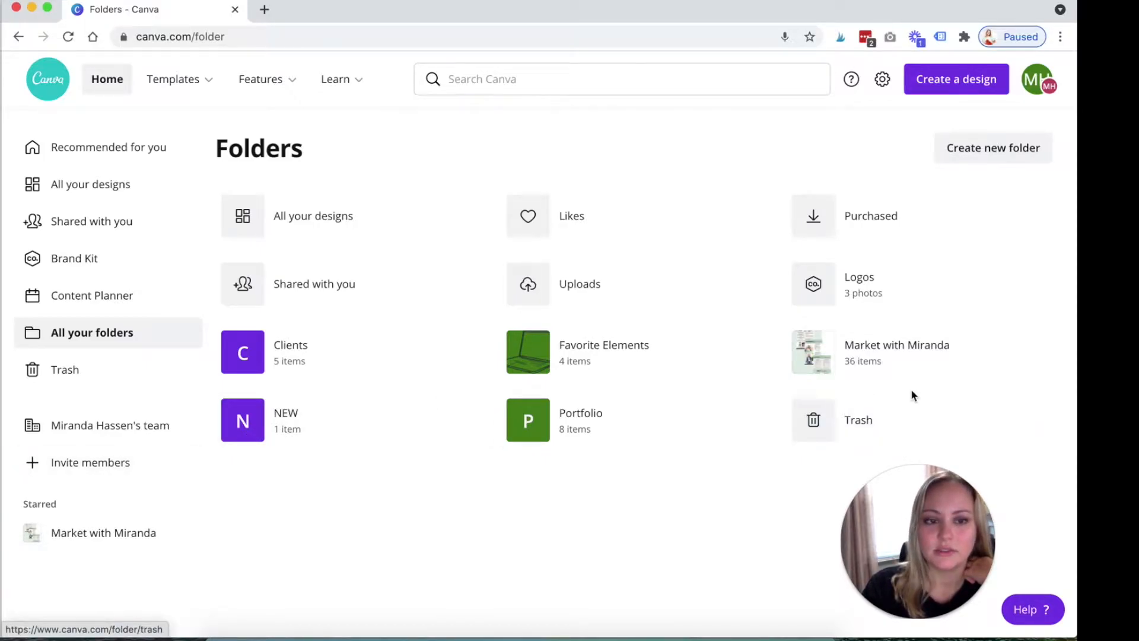
{"action": "left_click", "coordinate": [906, 353]}
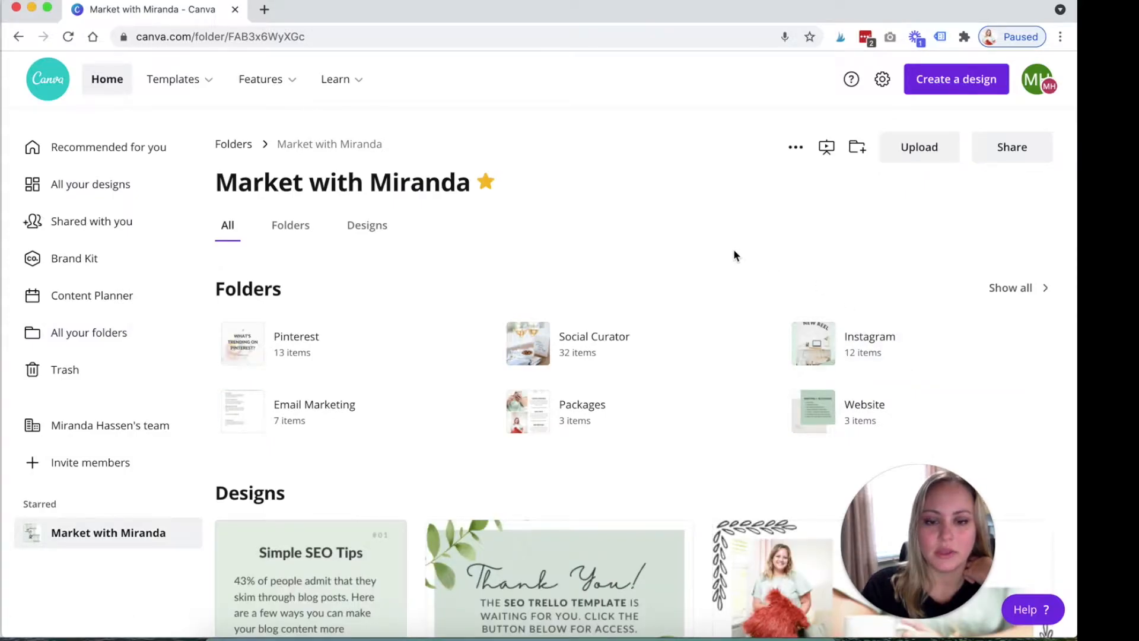
{"action": "scroll", "coordinate": [734, 254], "scroll_direction": "down", "scroll_amount": 2}
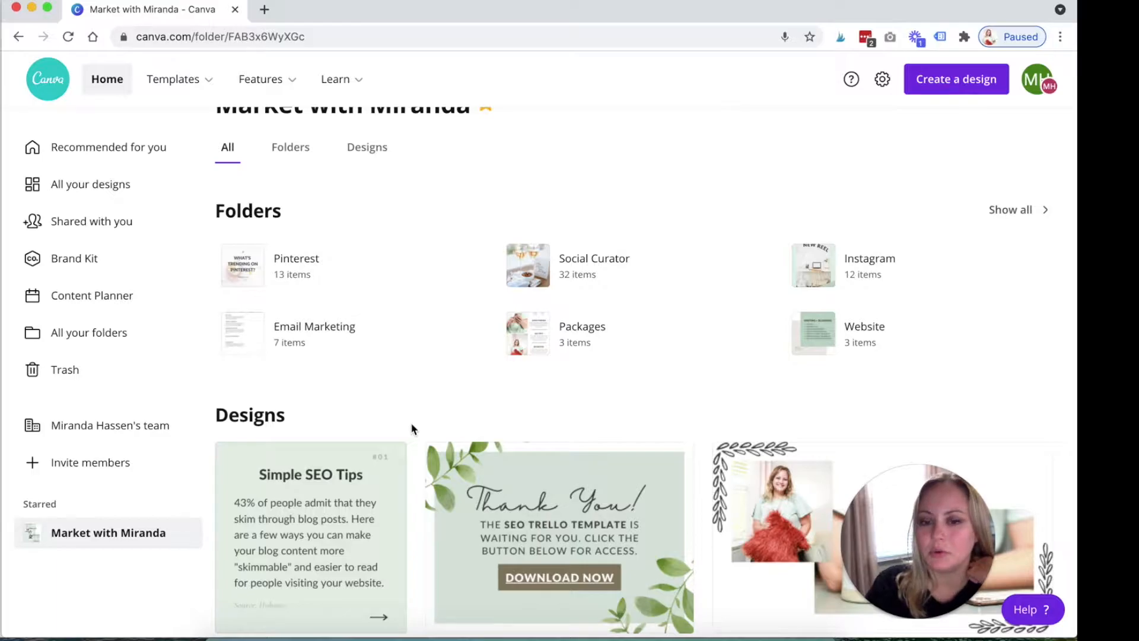
{"action": "scroll", "coordinate": [413, 427], "scroll_direction": "down", "scroll_amount": 2}
{"action": "scroll", "coordinate": [411, 410], "scroll_direction": "down", "scroll_amount": 3}
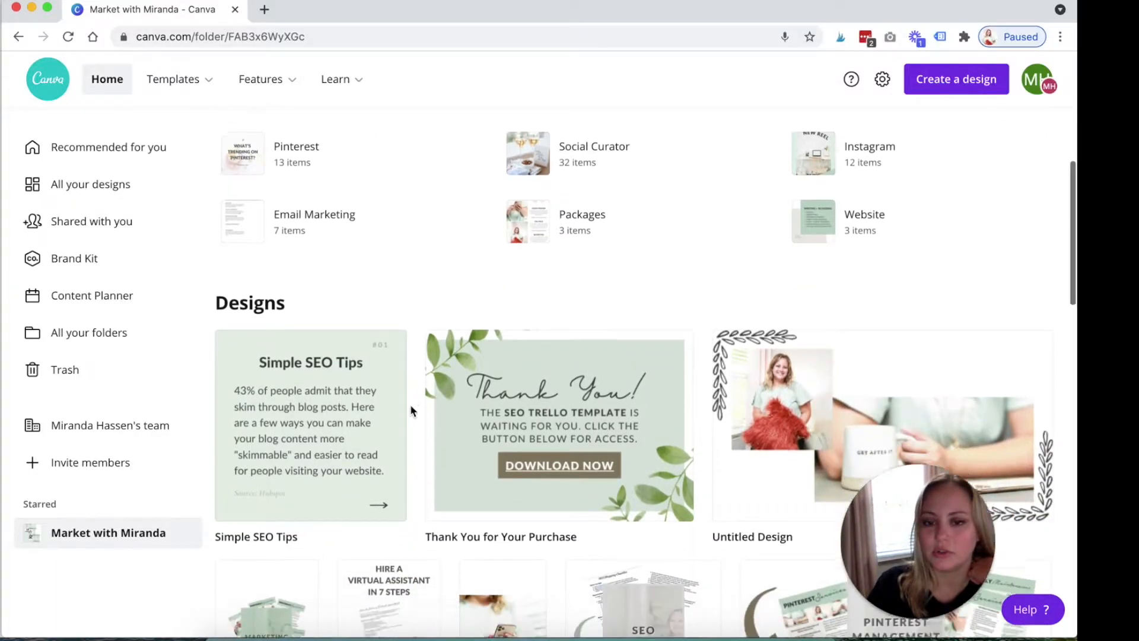
{"action": "scroll", "coordinate": [410, 404], "scroll_direction": "up", "scroll_amount": 5}
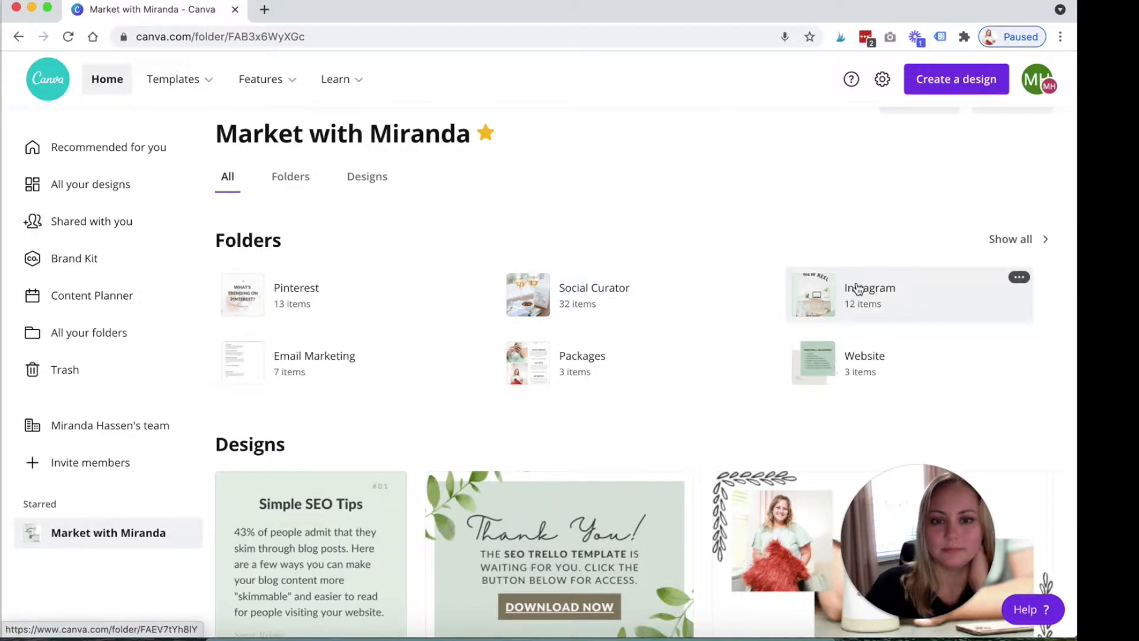
{"action": "left_click", "coordinate": [1010, 238]}
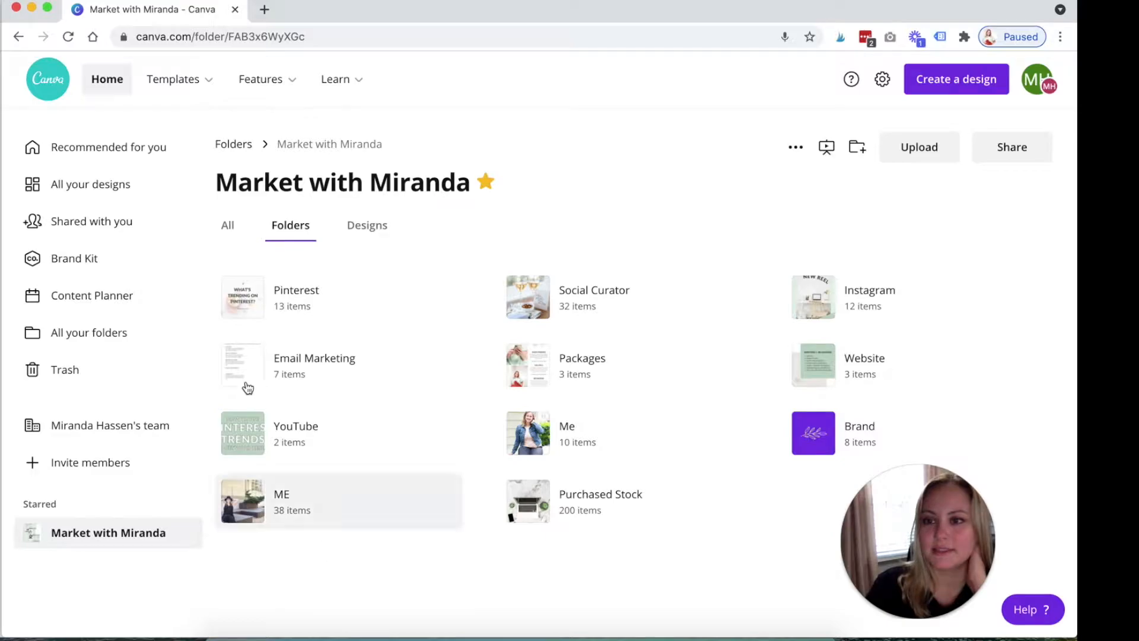
Move the SEO Checklist design from all designs into the Market with Miranda folder.
{"action": "left_click", "coordinate": [83, 196]}
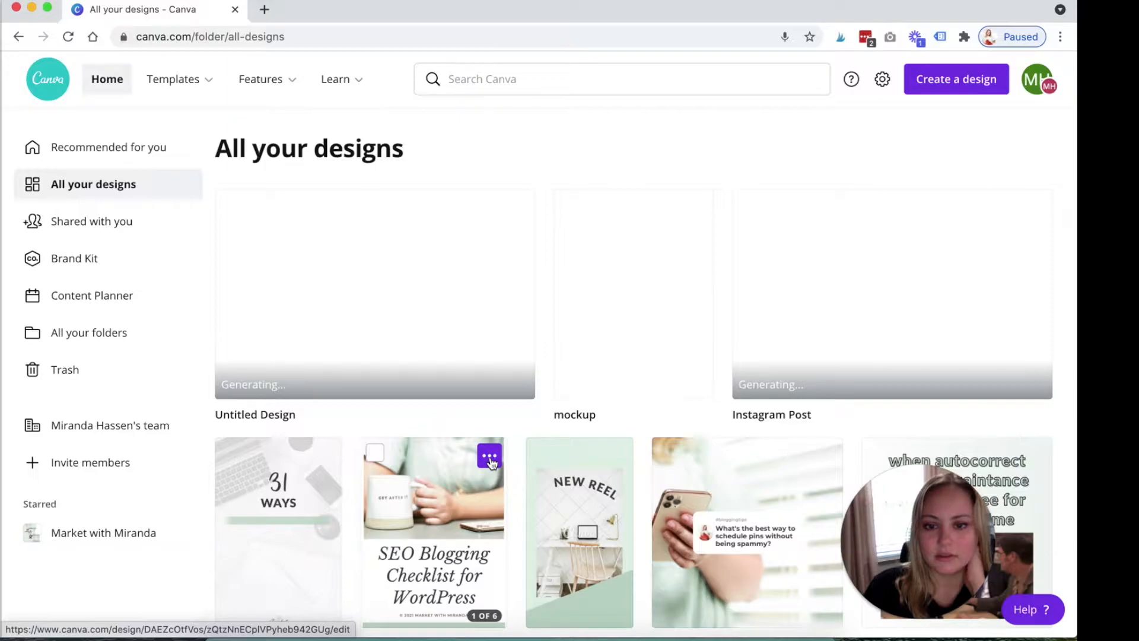
{"action": "left_click", "coordinate": [489, 458]}
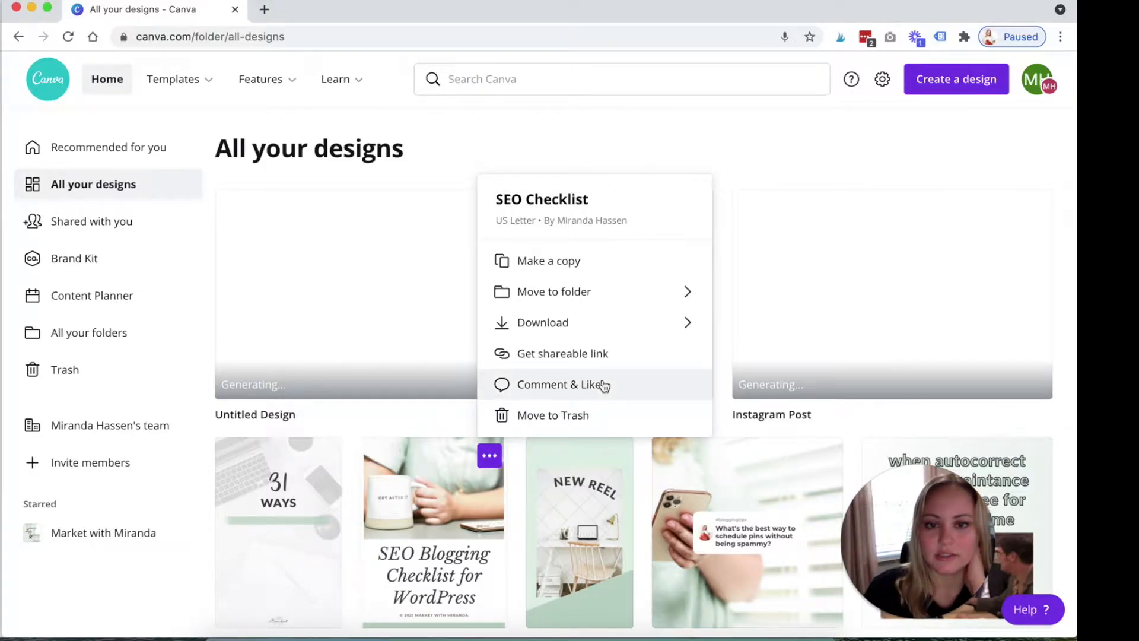
{"action": "left_click", "coordinate": [686, 292]}
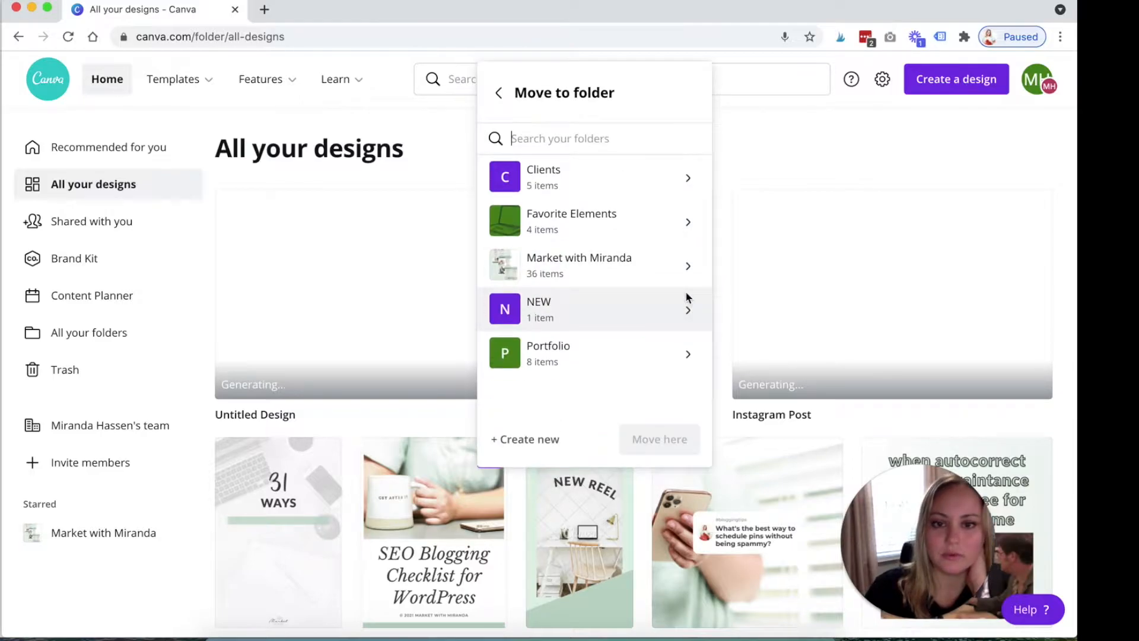
{"action": "left_click", "coordinate": [688, 270]}
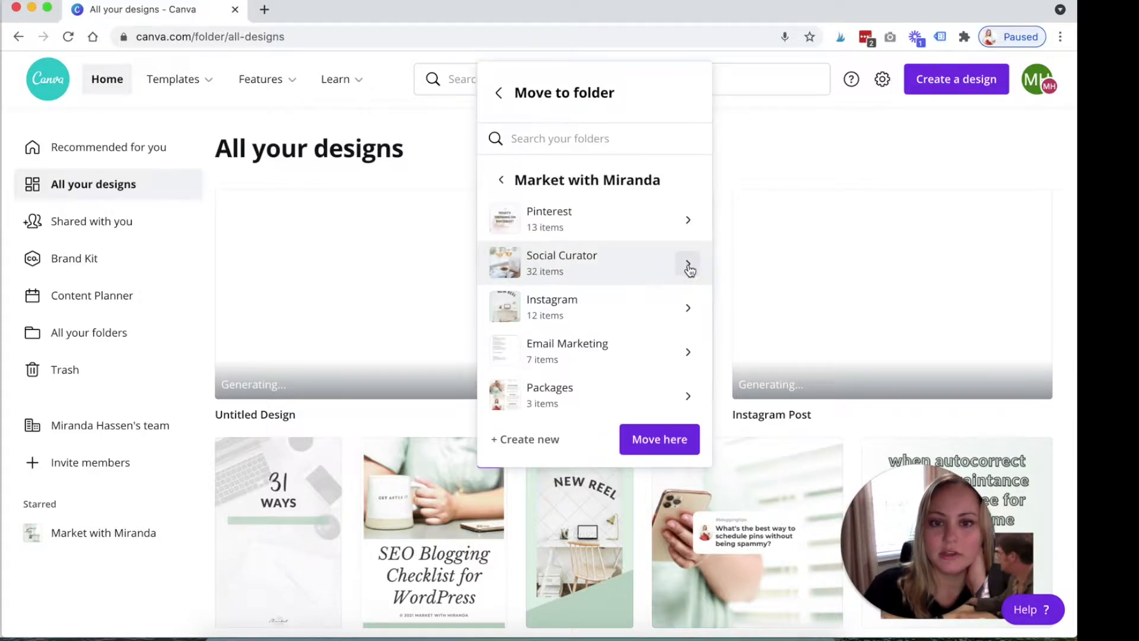
{"action": "left_click", "coordinate": [641, 440]}
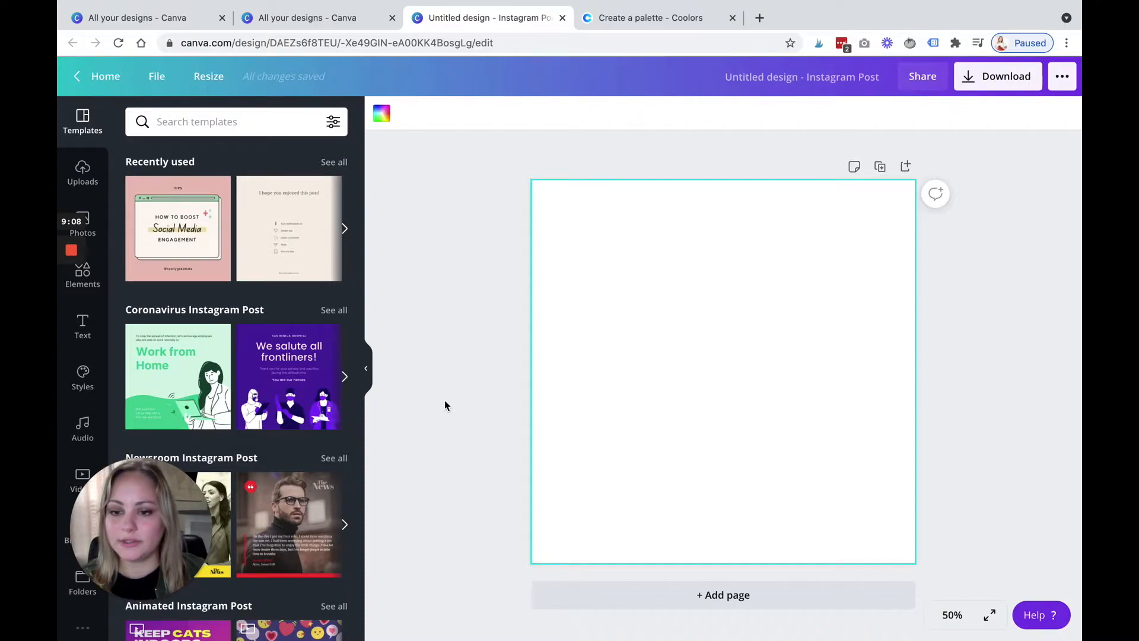
Search the Instagram post templates for "carousel".
{"action": "scroll", "coordinate": [322, 424], "scroll_direction": "down", "scroll_amount": 2}
{"action": "scroll", "coordinate": [323, 425], "scroll_direction": "up", "scroll_amount": 1}
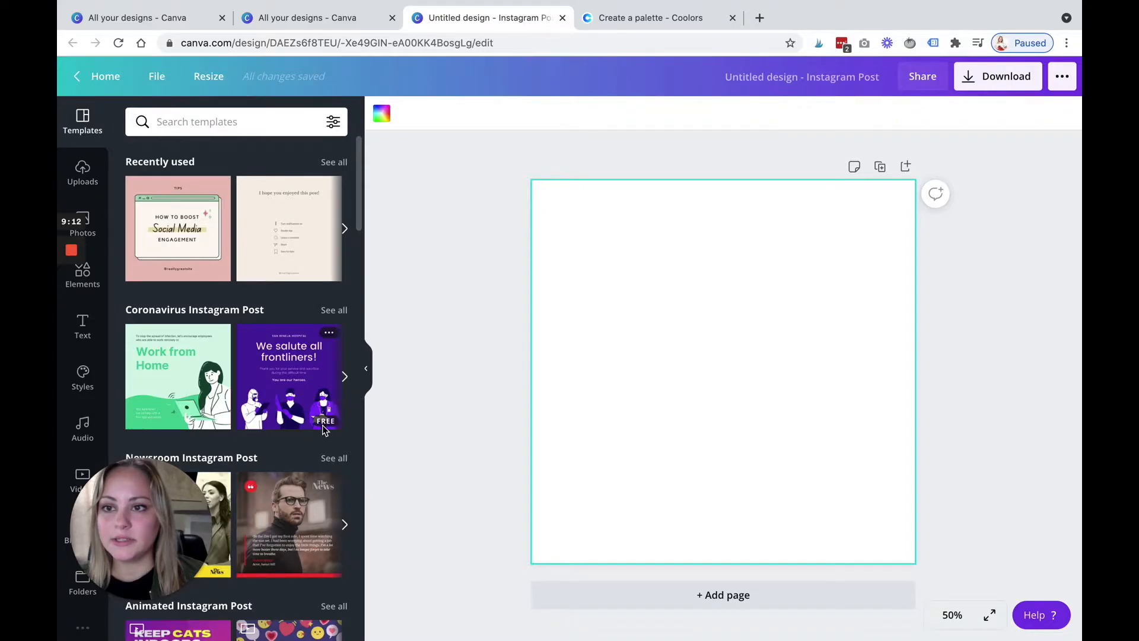
{"action": "left_click", "coordinate": [217, 122]}
{"action": "type", "text": "caro"}
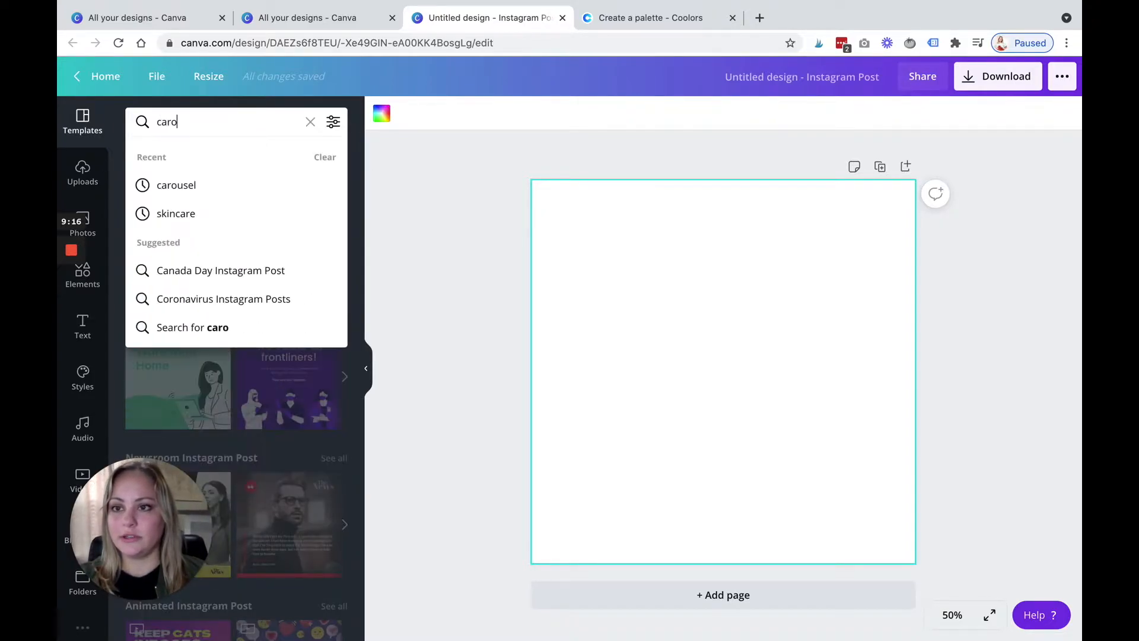
{"action": "type", "text": "usel"}
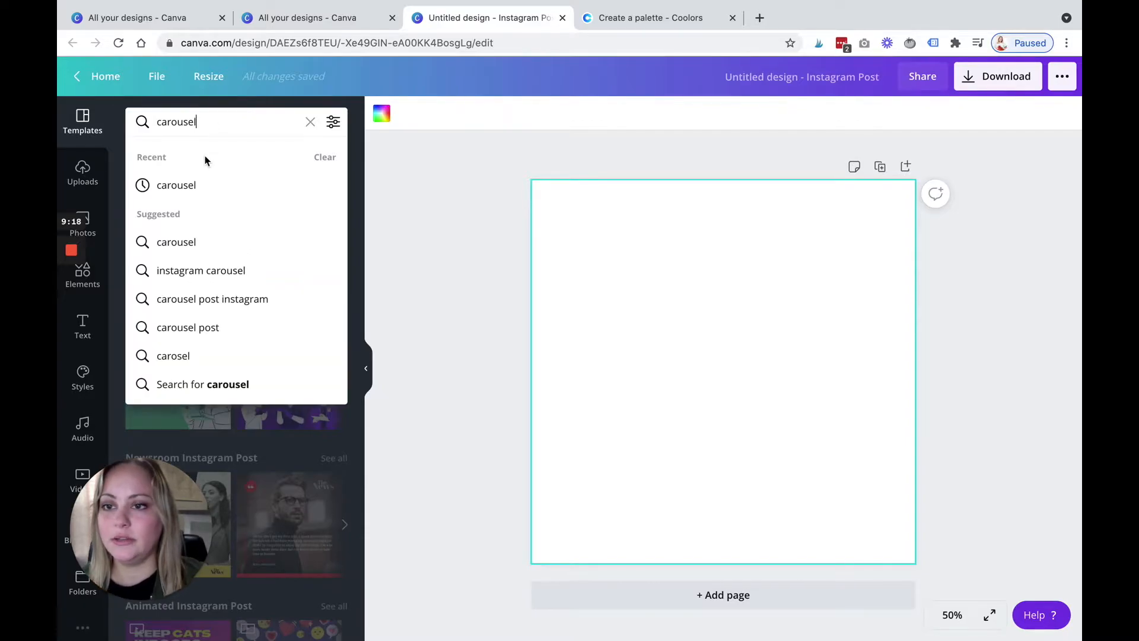
{"action": "left_click", "coordinate": [194, 185]}
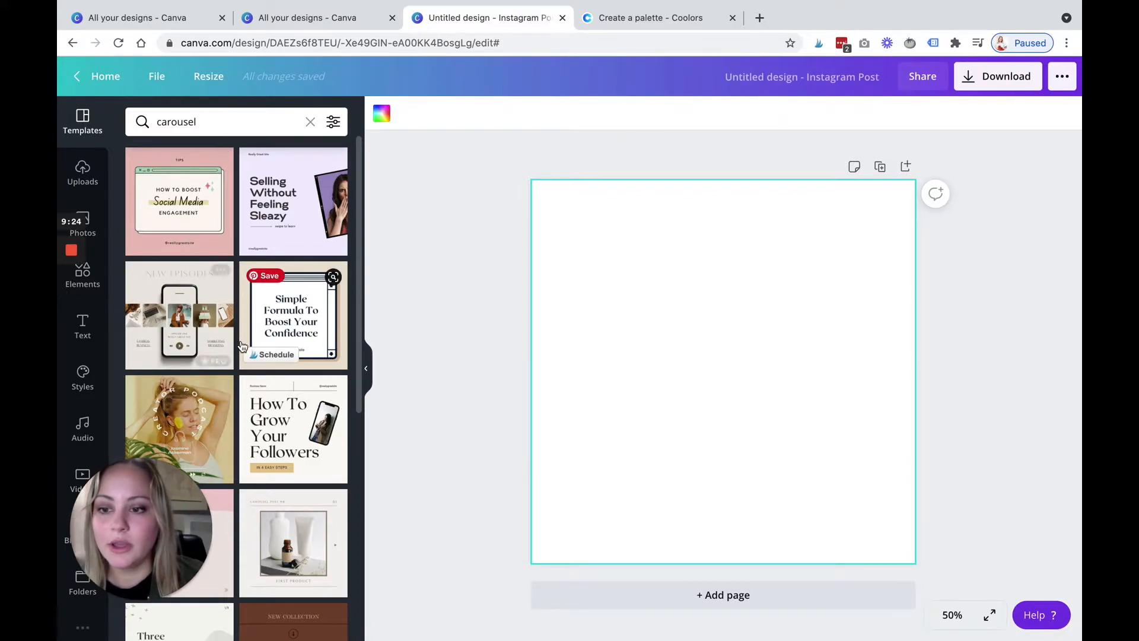
Apply the olive "Hello!" About Me Instagram Post template to page 1 and its facts page to an added second page.
{"action": "scroll", "coordinate": [242, 344], "scroll_direction": "down", "scroll_amount": 5}
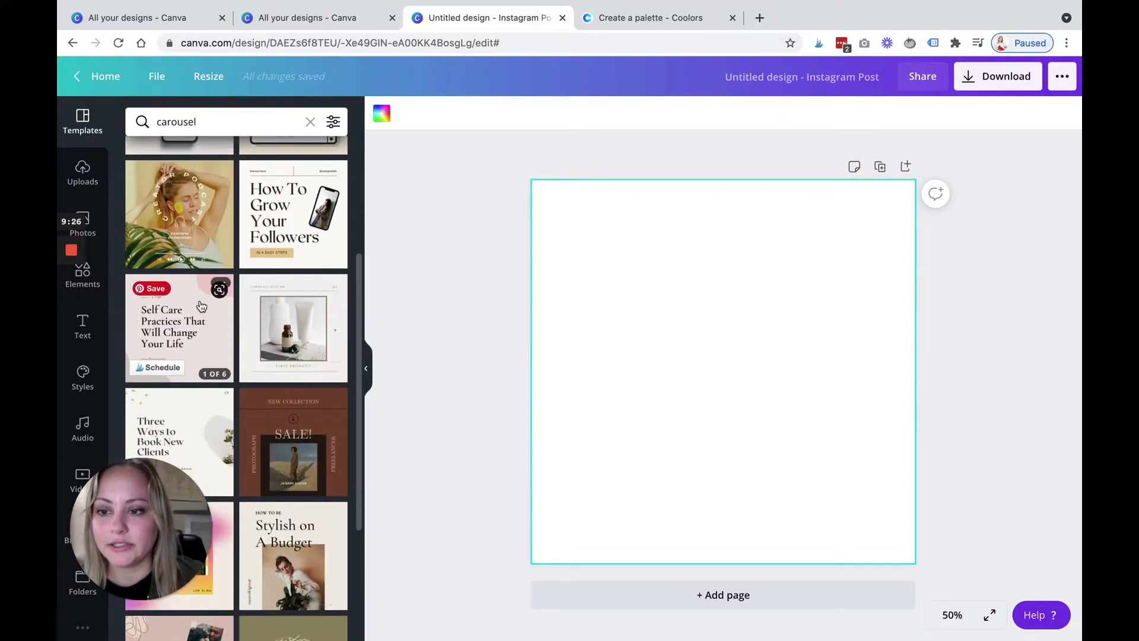
{"action": "scroll", "coordinate": [201, 305], "scroll_direction": "down", "scroll_amount": 2}
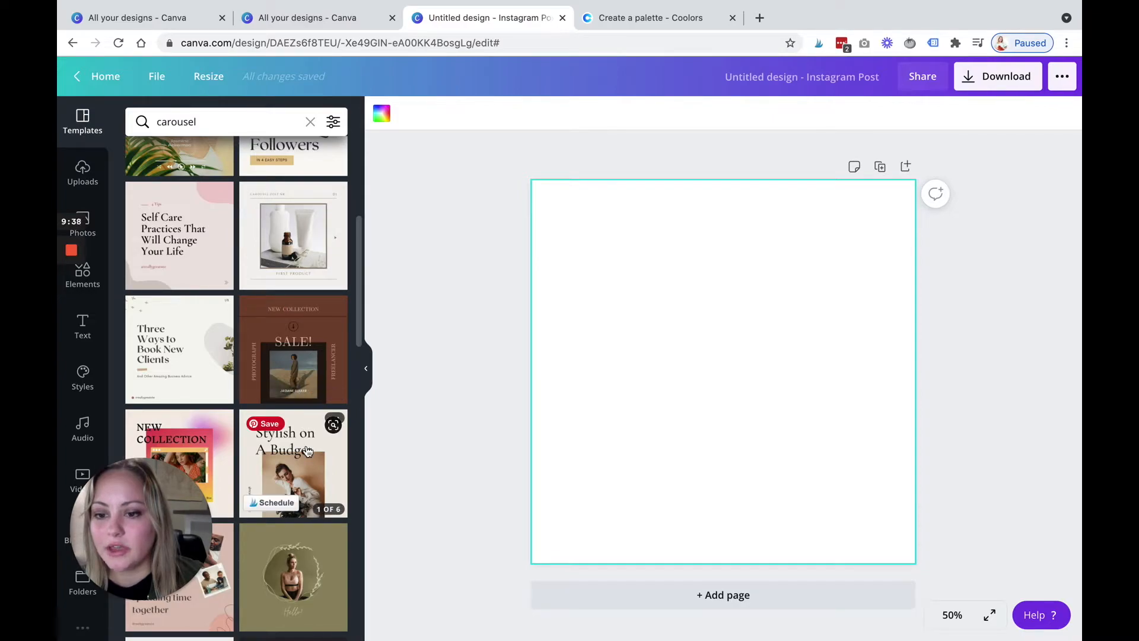
{"action": "scroll", "coordinate": [308, 450], "scroll_direction": "down", "scroll_amount": 1}
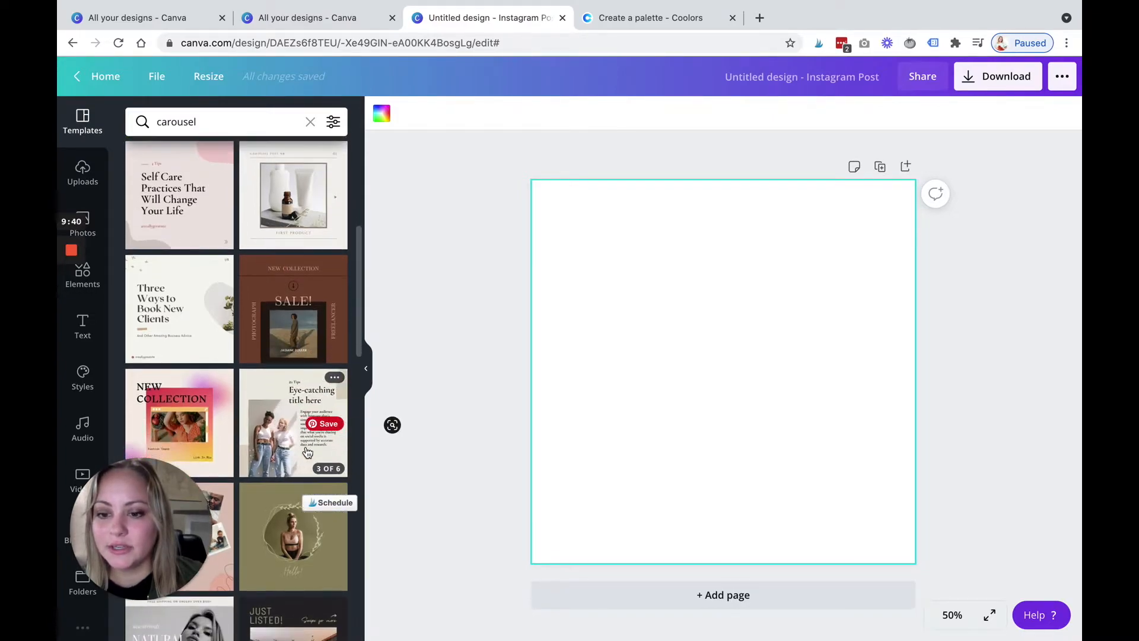
{"action": "scroll", "coordinate": [308, 451], "scroll_direction": "down", "scroll_amount": 1}
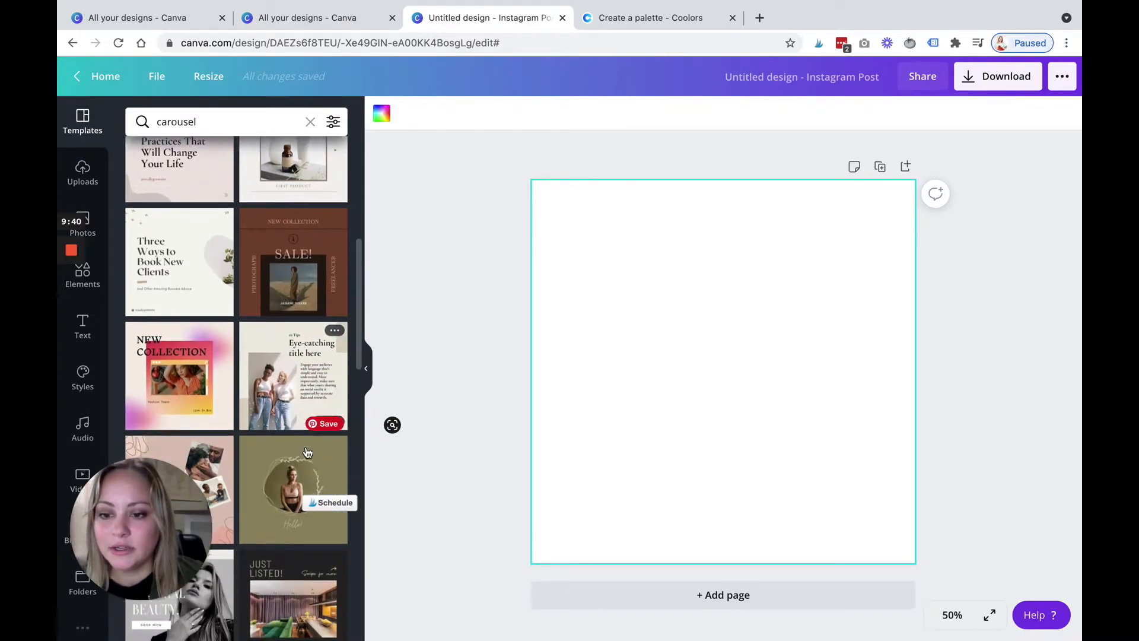
{"action": "left_click", "coordinate": [299, 490]}
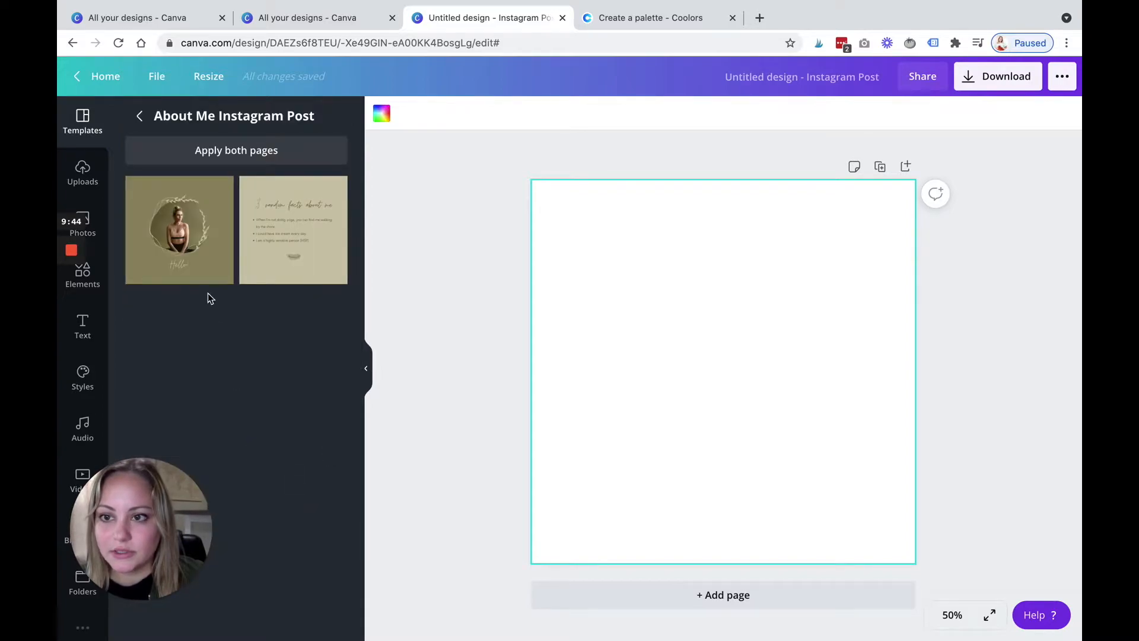
{"action": "left_click", "coordinate": [196, 227]}
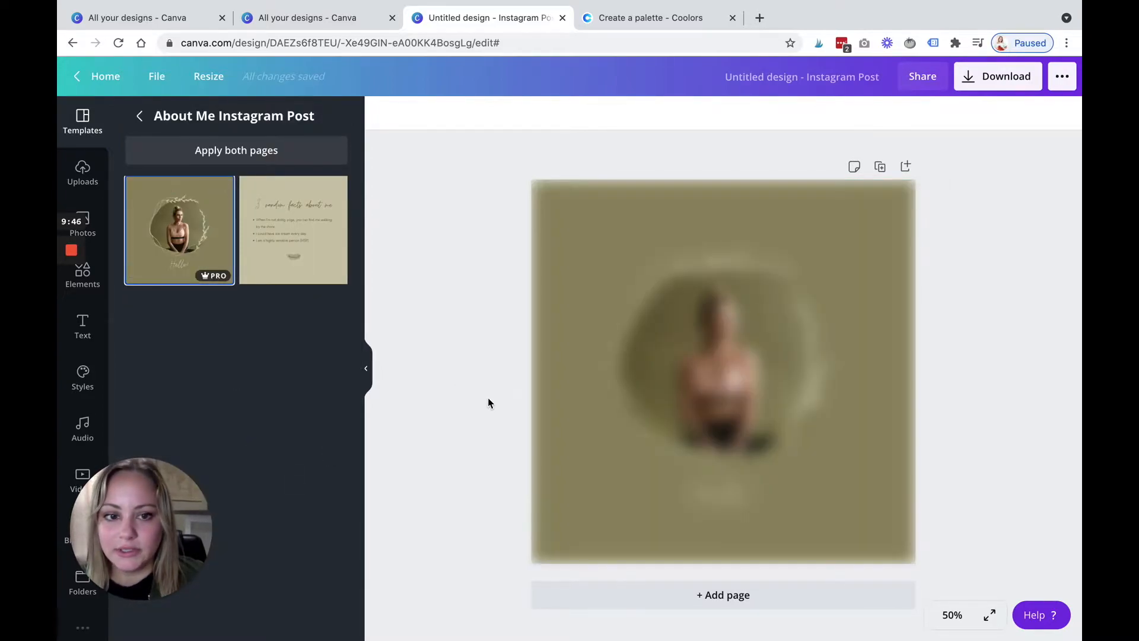
{"action": "left_click", "coordinate": [727, 595]}
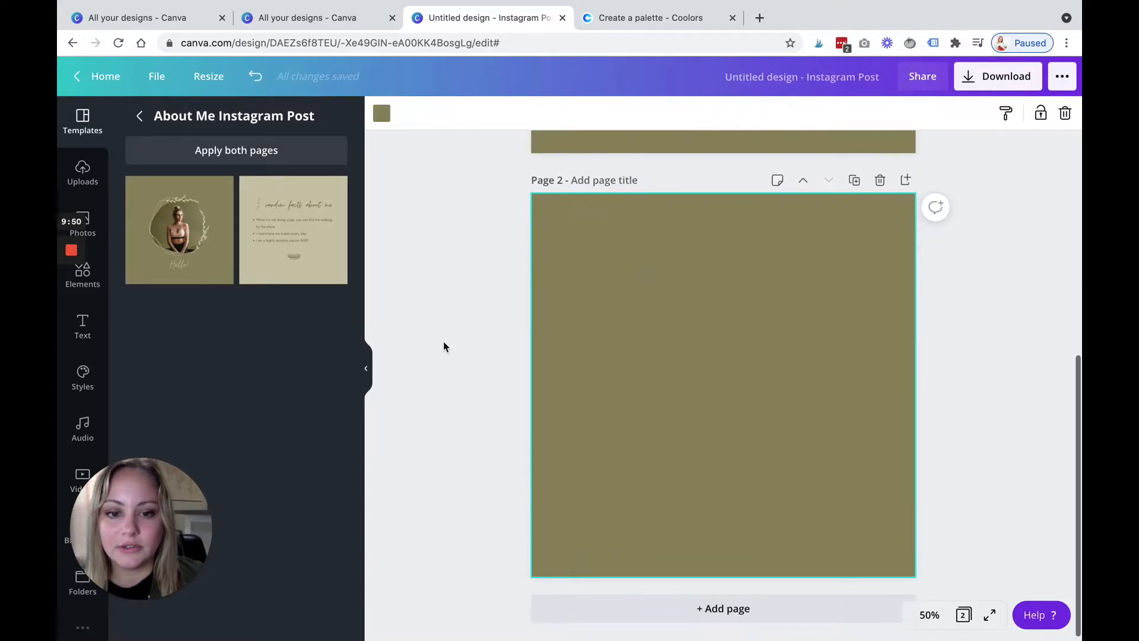
{"action": "left_click", "coordinate": [293, 234]}
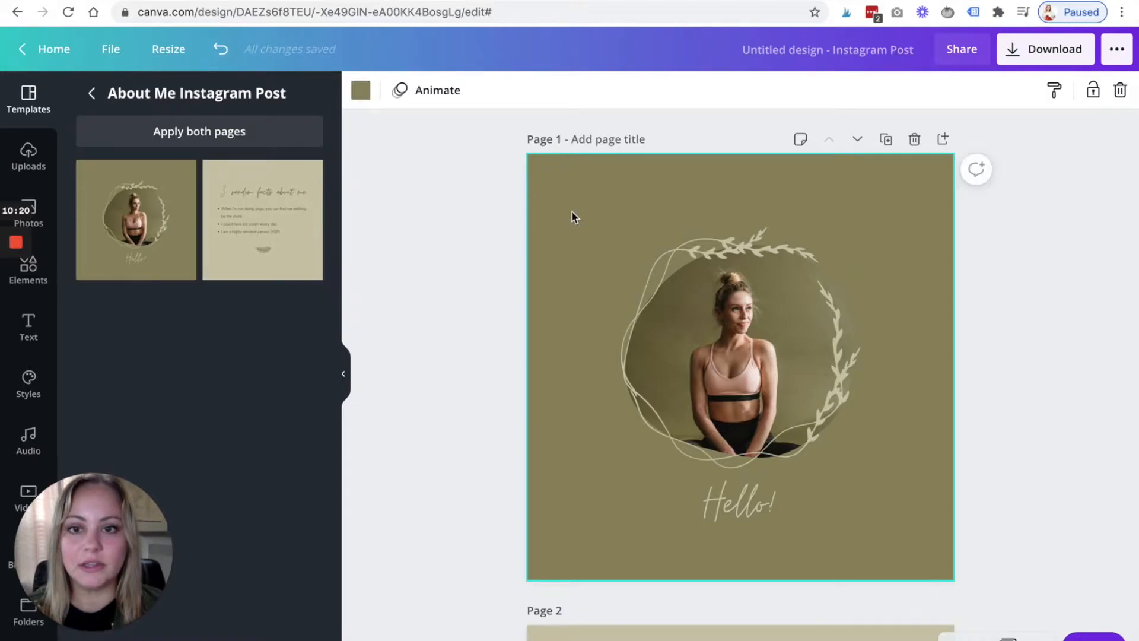
Change page 1's background to the second swatch of the Light Greens brand palette.
{"action": "left_click", "coordinate": [360, 90]}
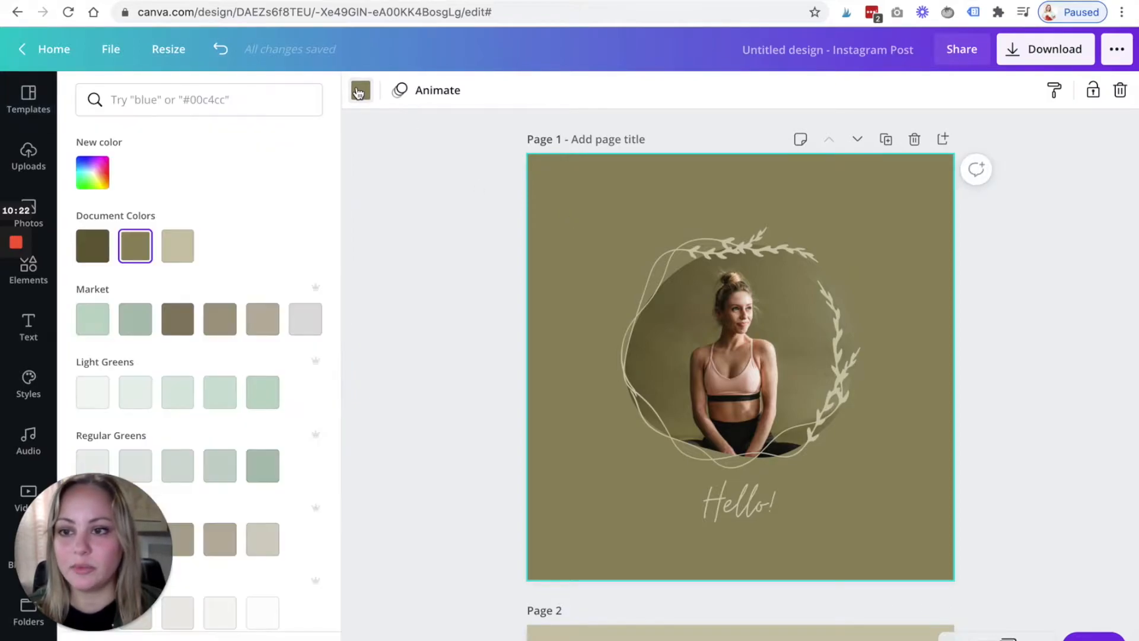
{"action": "scroll", "coordinate": [250, 198], "scroll_direction": "down", "scroll_amount": 2}
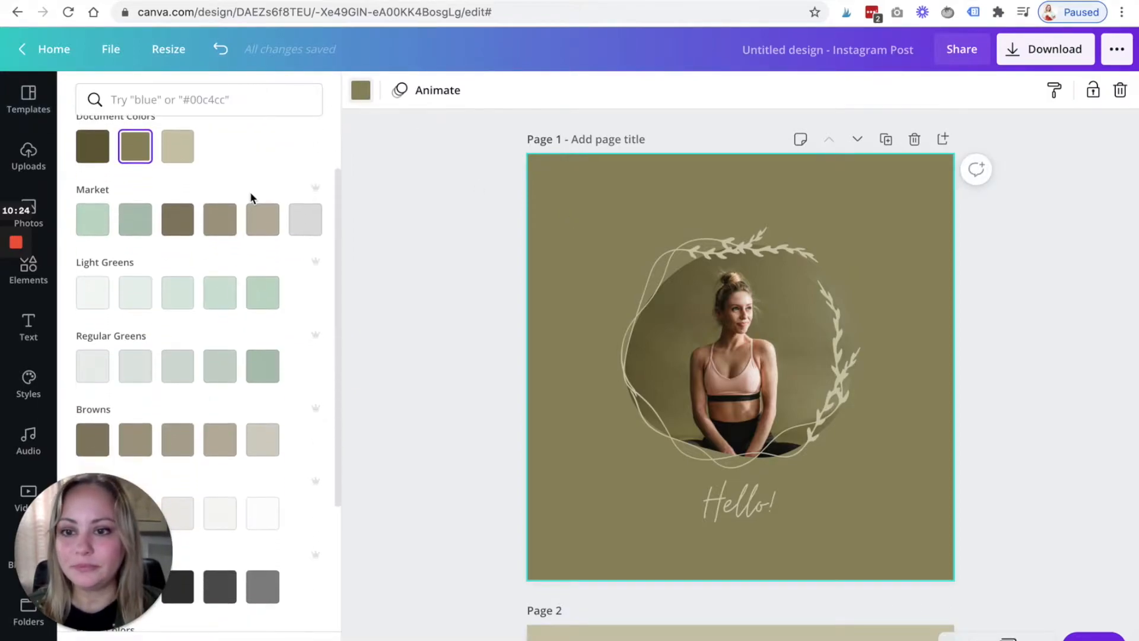
{"action": "left_click", "coordinate": [136, 296]}
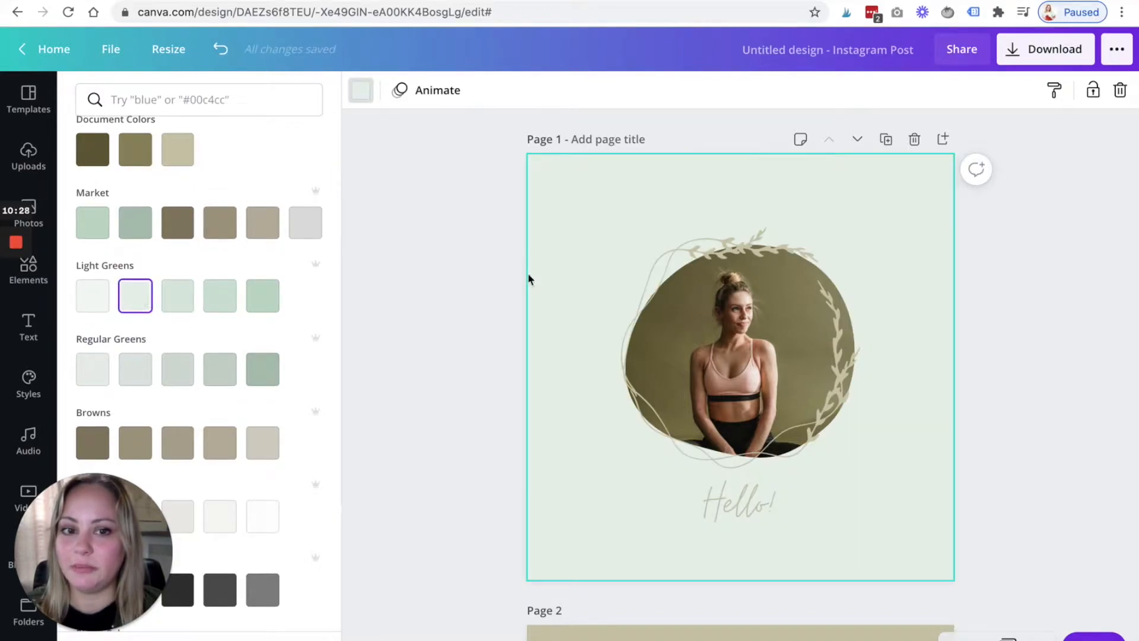
Recolor the leafy wreath around the photo with the second swatch of the Market brand palette.
{"action": "left_click", "coordinate": [705, 248]}
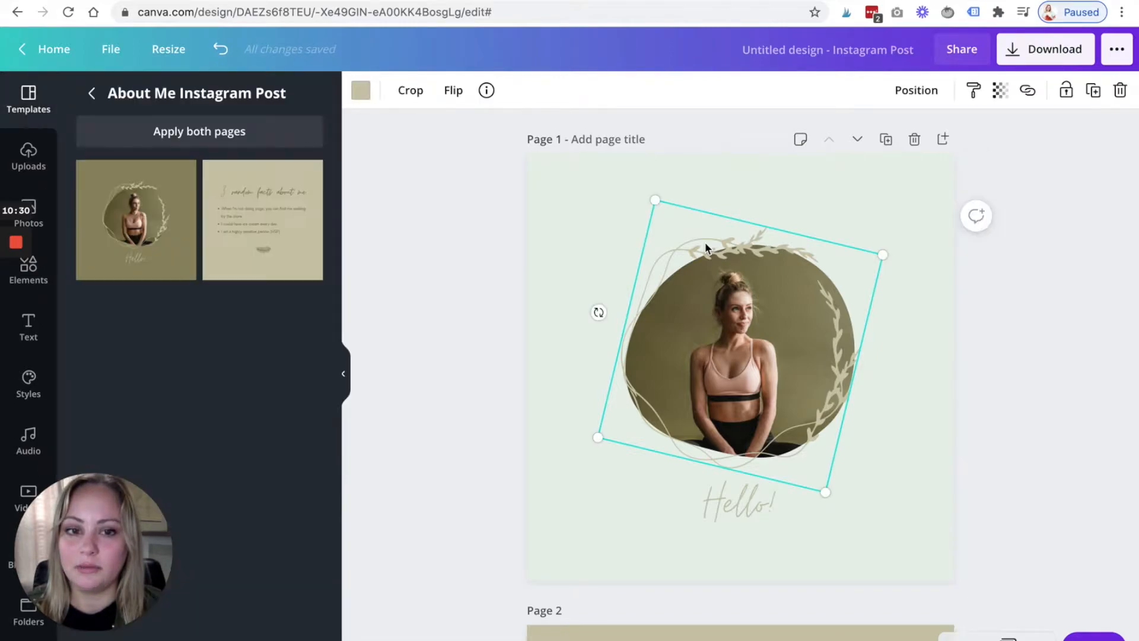
{"action": "left_click", "coordinate": [361, 93]}
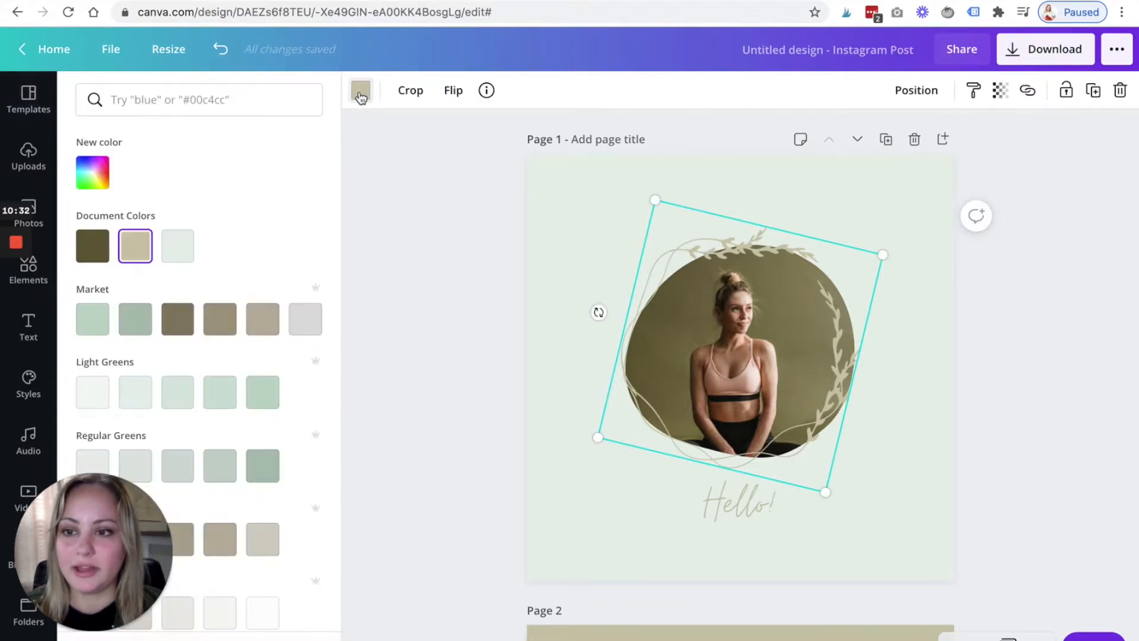
{"action": "left_click", "coordinate": [137, 321]}
{"action": "left_click", "coordinate": [394, 334]}
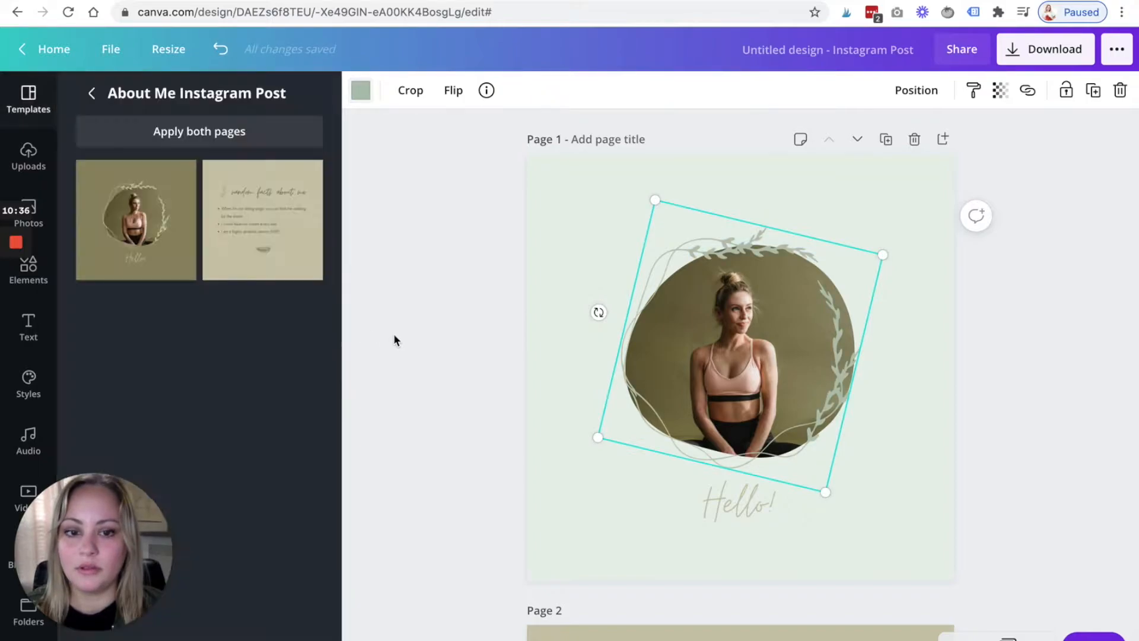
Color the "Hello!" text with the third swatch of the Darks brand palette after trying neighbouring shades.
{"action": "left_click", "coordinate": [731, 508]}
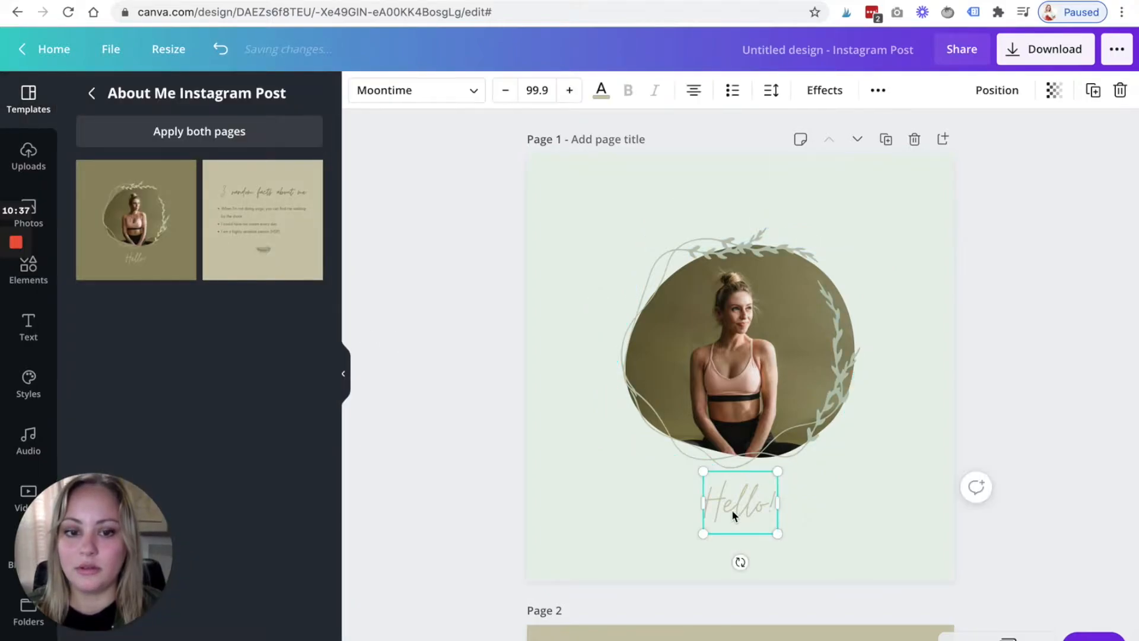
{"action": "left_click", "coordinate": [600, 91]}
{"action": "left_click", "coordinate": [255, 389]}
{"action": "scroll", "coordinate": [253, 386], "scroll_direction": "down", "scroll_amount": 5}
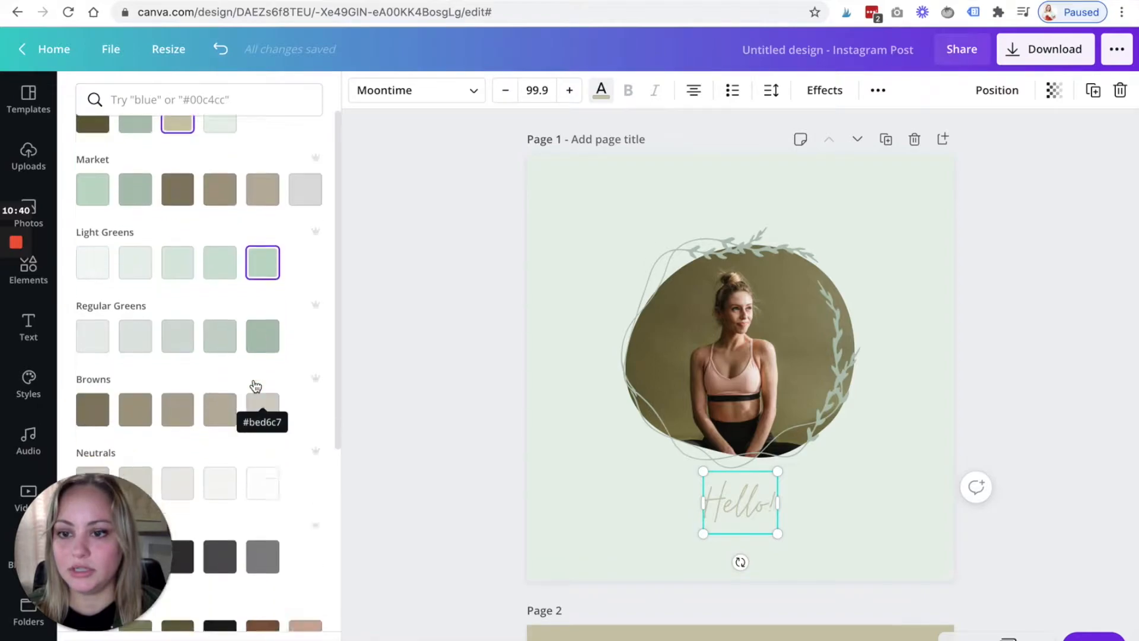
{"action": "left_click", "coordinate": [134, 401]}
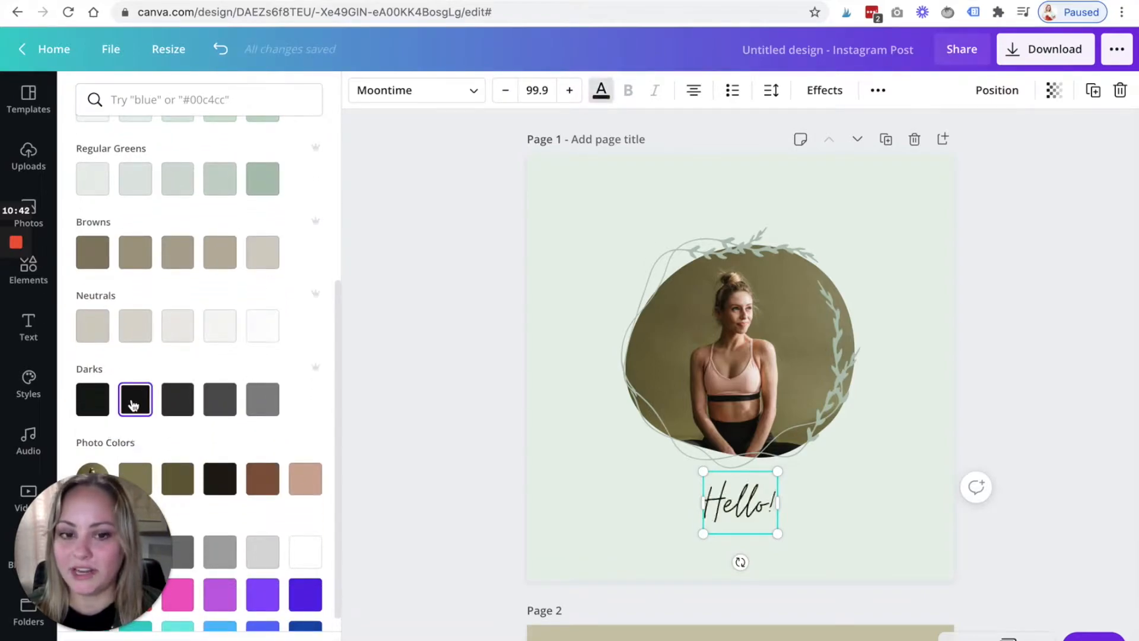
{"action": "left_click", "coordinate": [170, 408]}
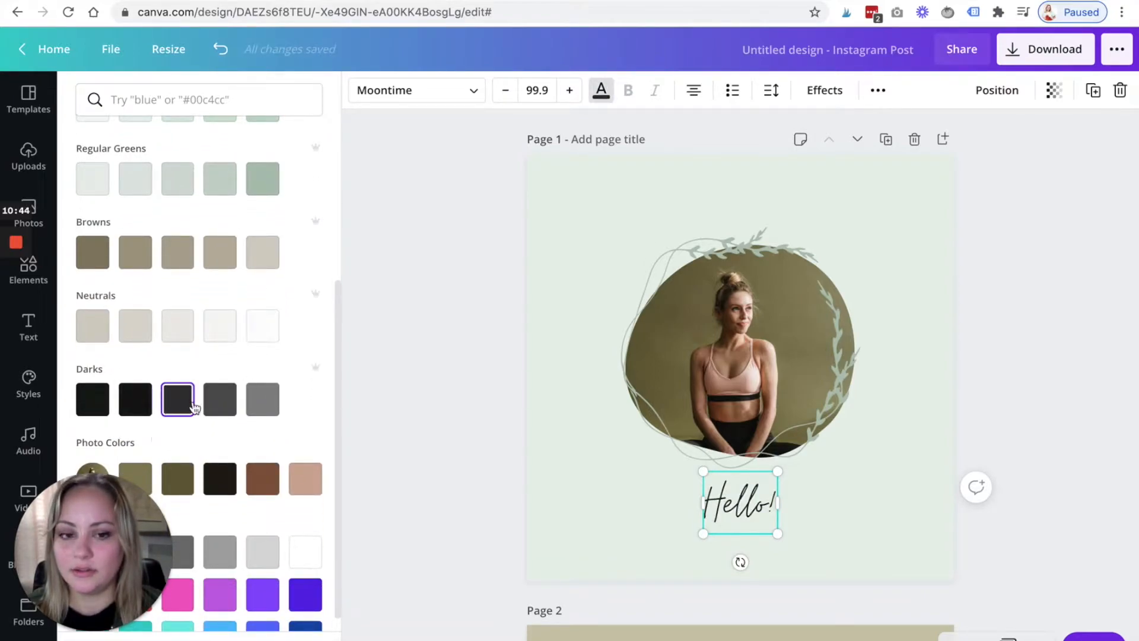
{"action": "left_click", "coordinate": [221, 411]}
{"action": "left_click", "coordinate": [178, 408]}
{"action": "left_click", "coordinate": [393, 385]}
{"action": "left_click", "coordinate": [728, 350]}
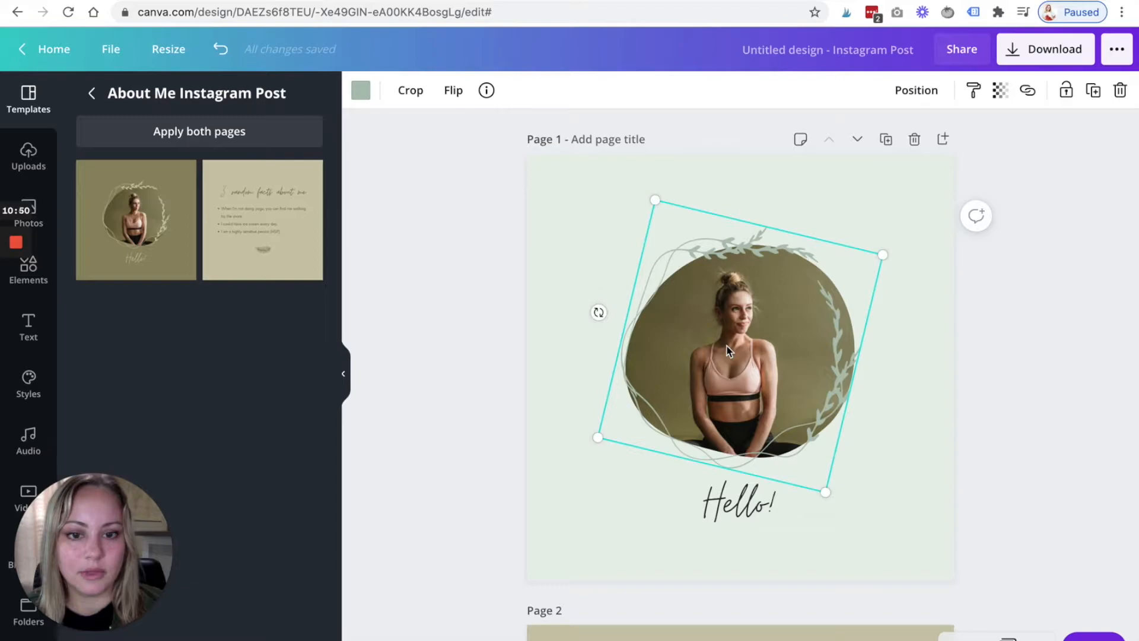
{"action": "key", "text": "Delete"}
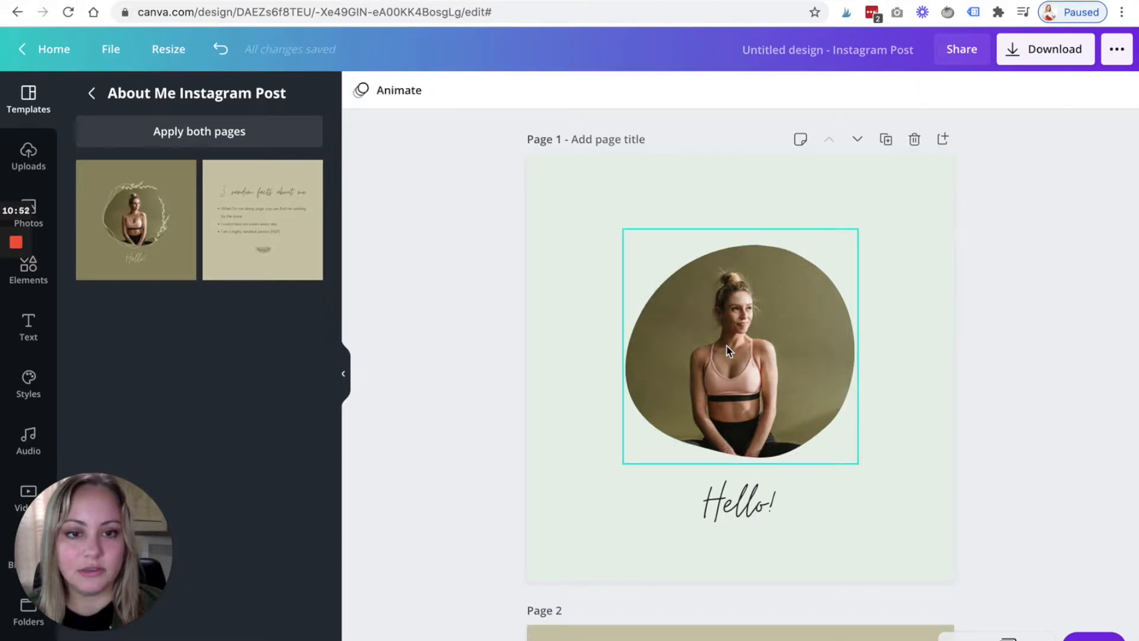
{"action": "left_click", "coordinate": [220, 49]}
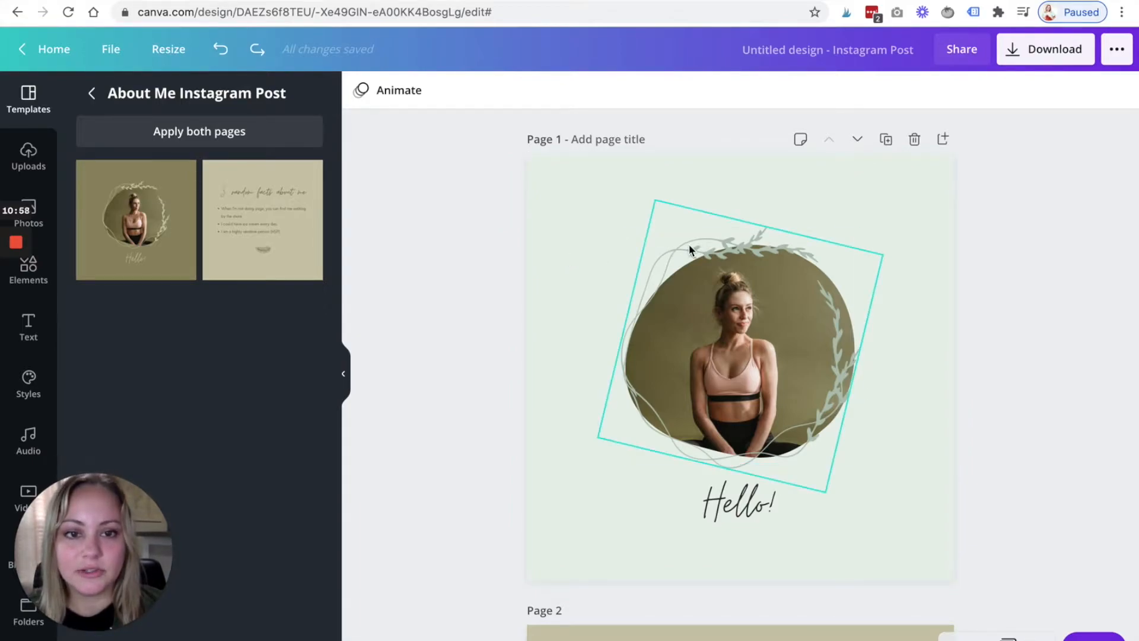
Move the leafy wreath toward page 1's lower-left corner and delete the woman's photo from its frame.
{"action": "left_click", "coordinate": [690, 250]}
{"action": "left_click_drag", "start_coordinate": [690, 250], "coordinate": [566, 449]}
{"action": "left_click", "coordinate": [761, 301]}
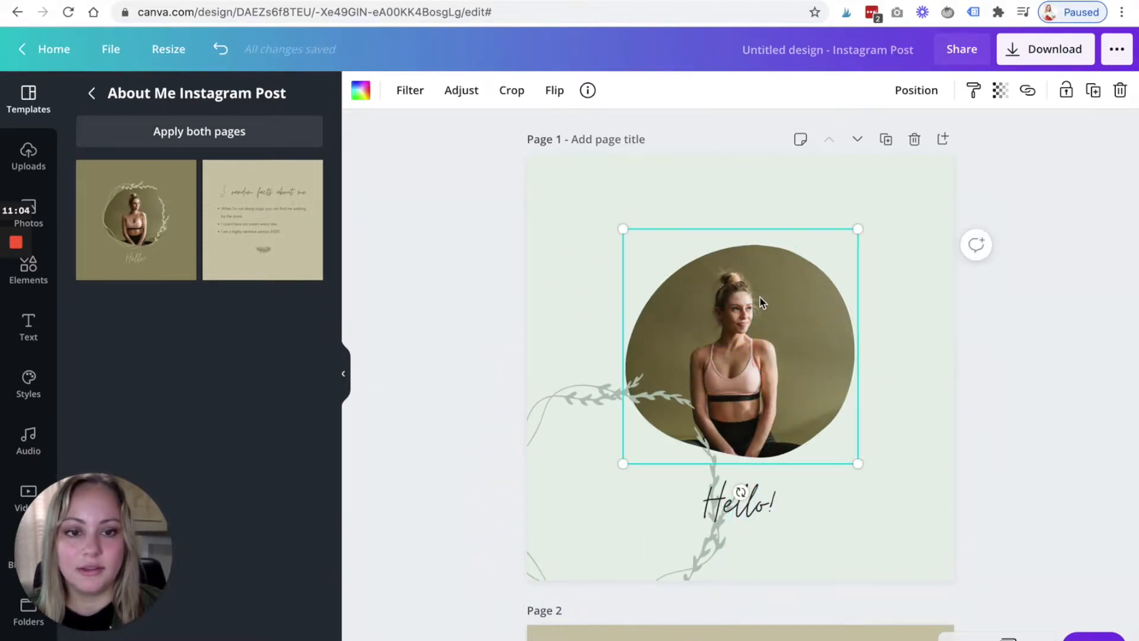
{"action": "key", "text": "Delete"}
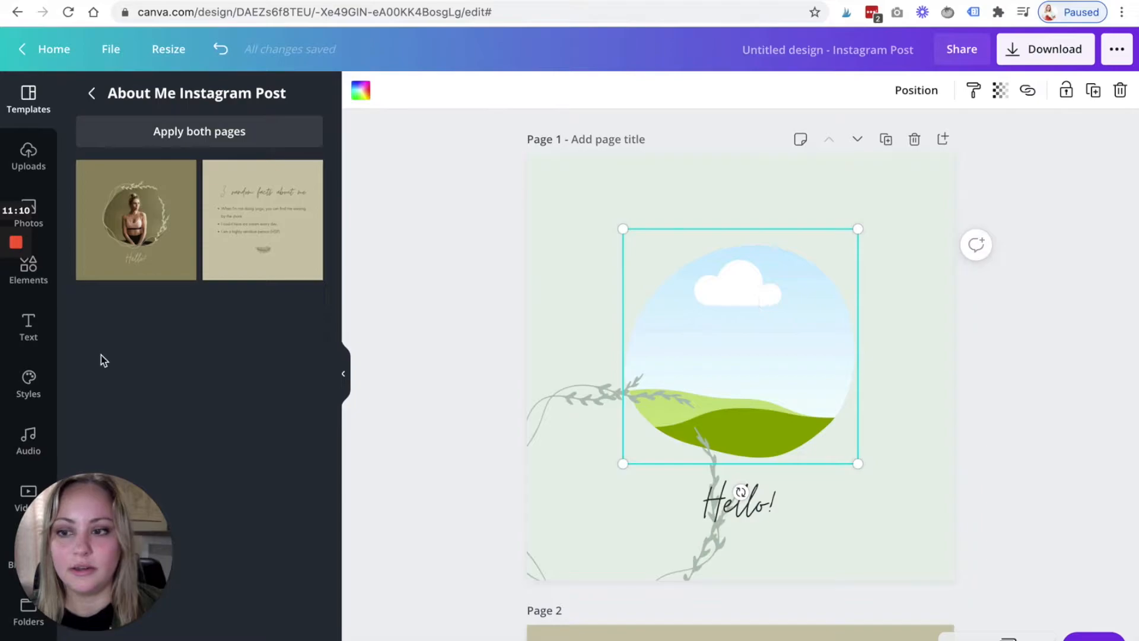
Open the Me photo subfolder inside the brand's own Canva folder.
{"action": "scroll", "coordinate": [34, 418], "scroll_direction": "down", "scroll_amount": 1}
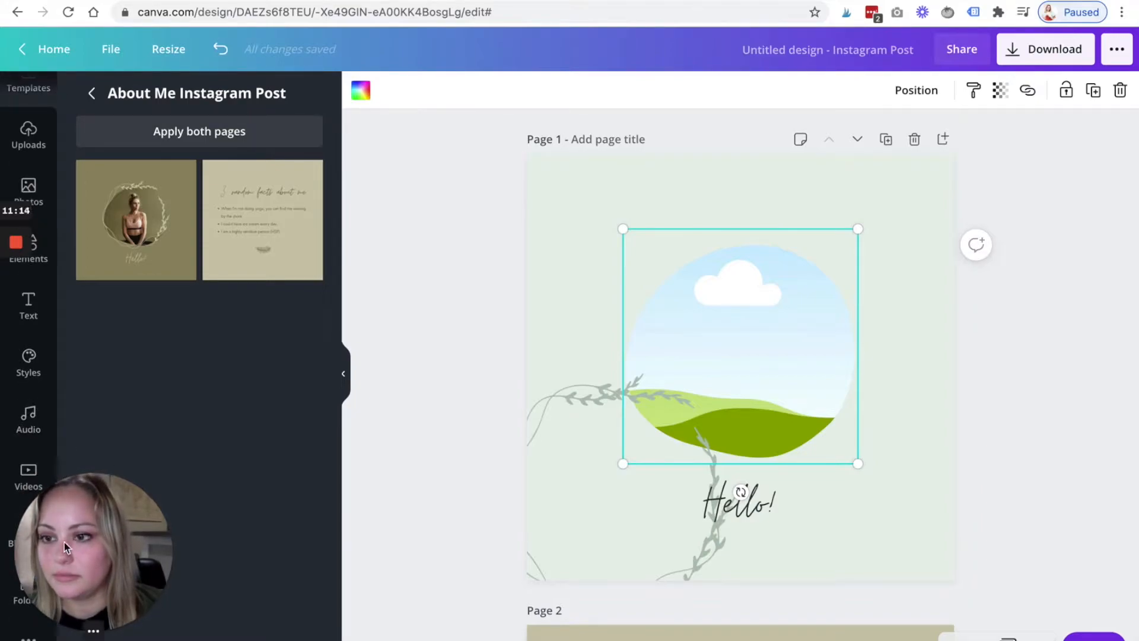
{"action": "left_click", "coordinate": [32, 188]}
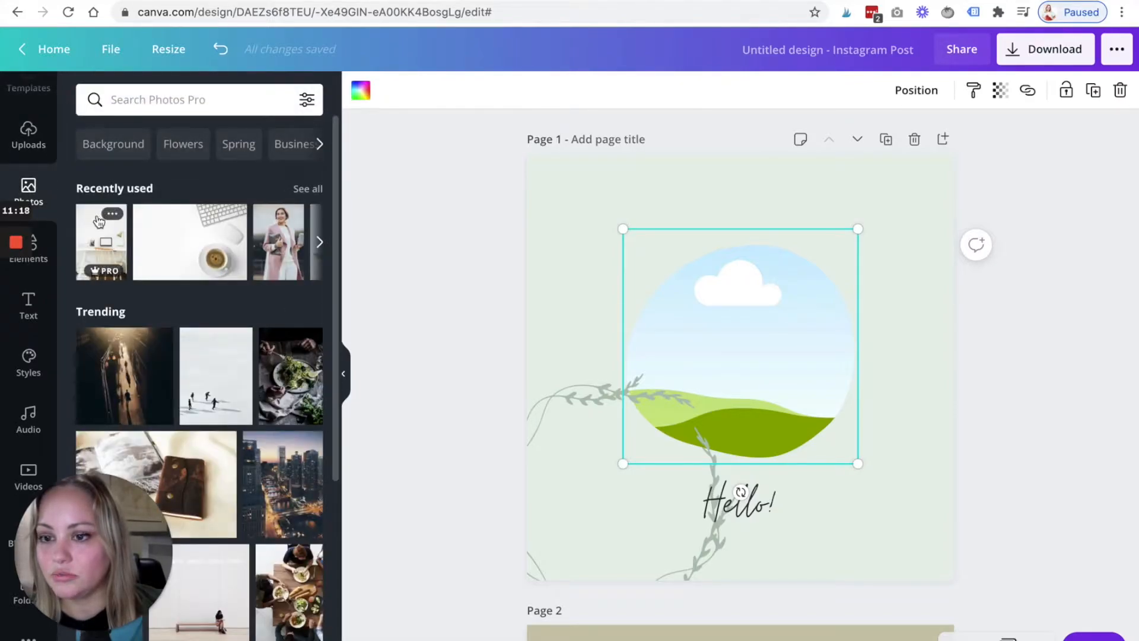
{"action": "left_click", "coordinate": [28, 637]}
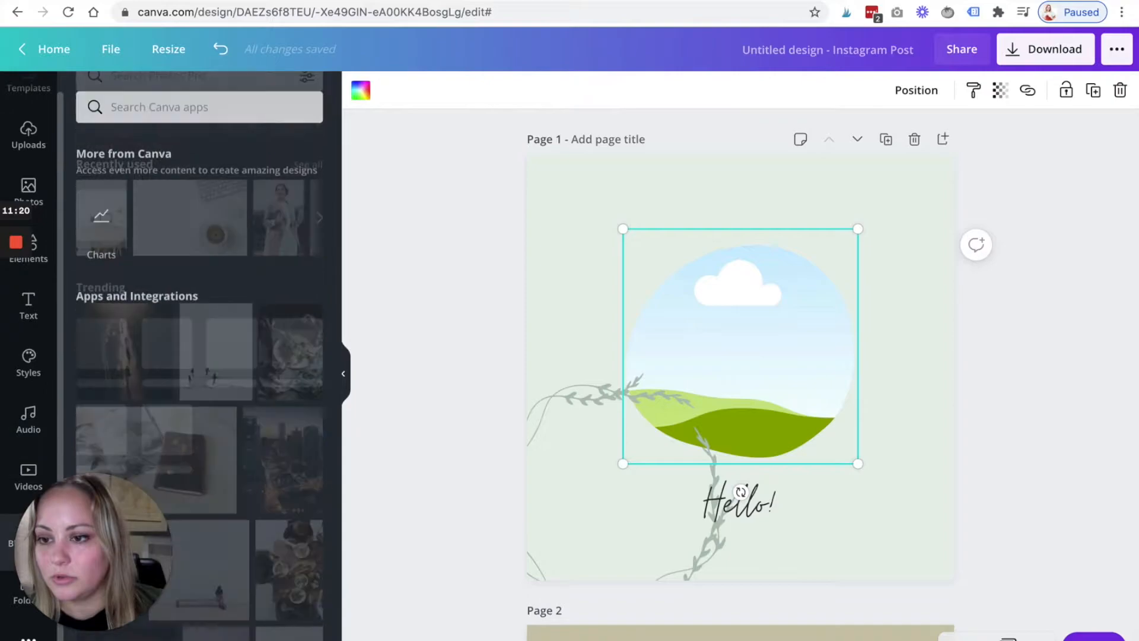
{"action": "left_click", "coordinate": [28, 590]}
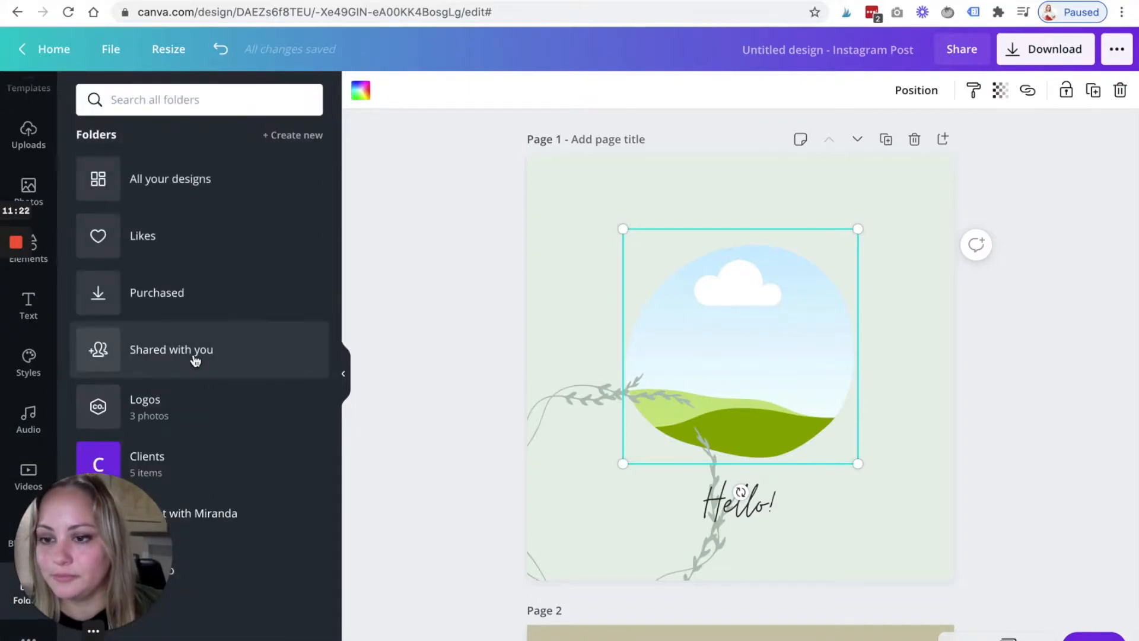
{"action": "left_click", "coordinate": [218, 515]}
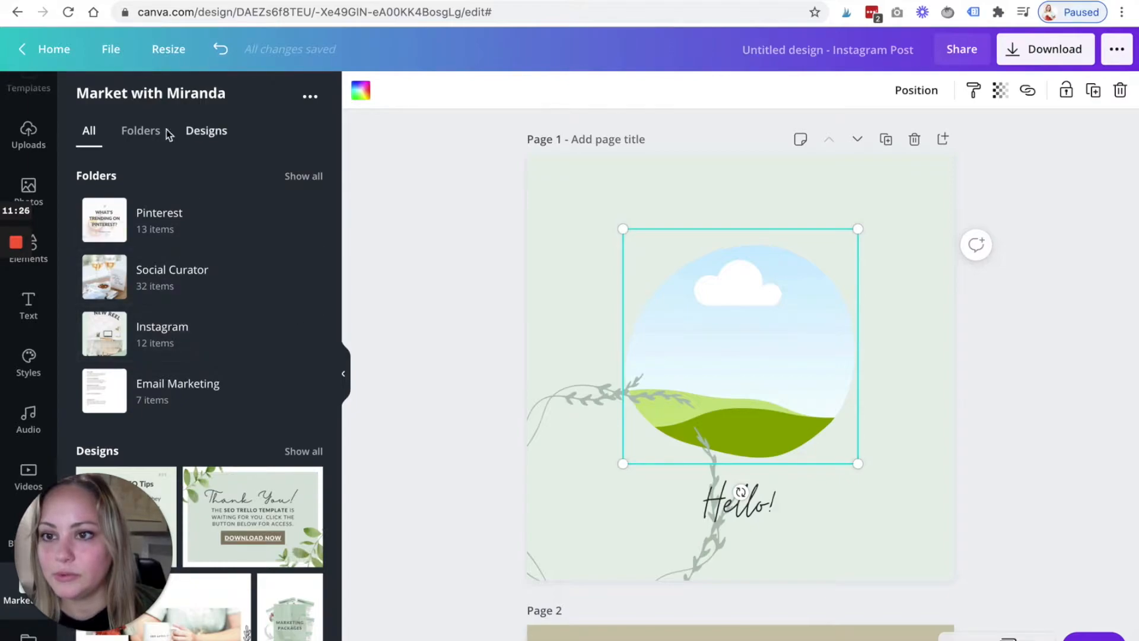
{"action": "left_click", "coordinate": [144, 131]}
{"action": "scroll", "coordinate": [234, 333], "scroll_direction": "down", "scroll_amount": 3}
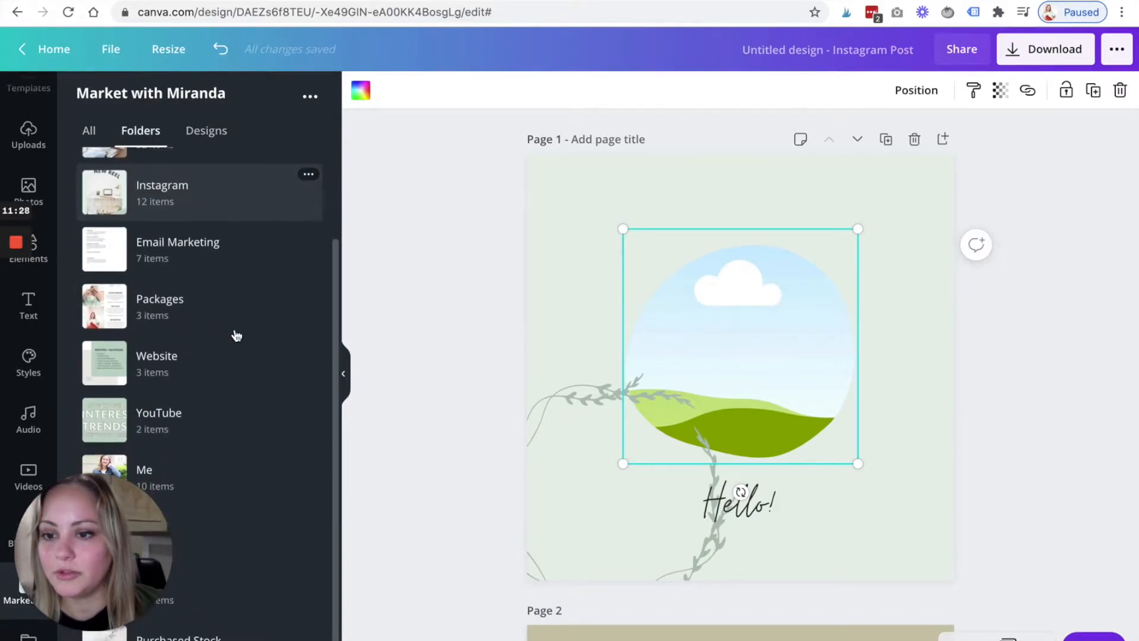
{"action": "left_click", "coordinate": [201, 474]}
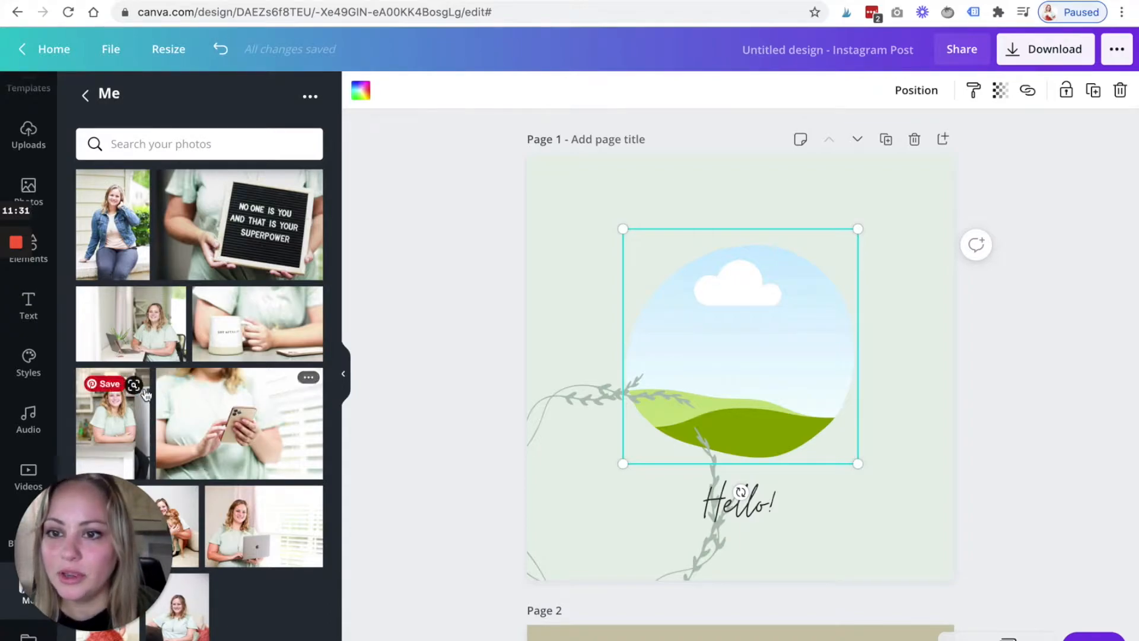
Fill page 1's round frame with the denim-jacket portrait and shift the image down so the head sits inside the frame.
{"action": "left_click", "coordinate": [113, 224]}
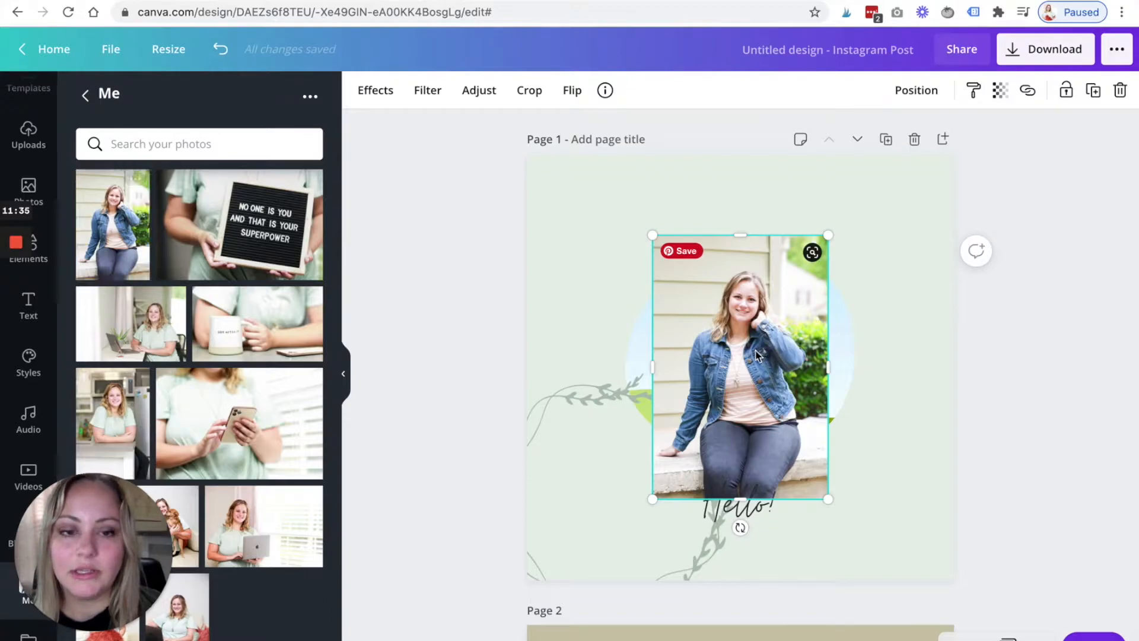
{"action": "left_click_drag", "start_coordinate": [760, 347], "coordinate": [765, 346]}
{"action": "double_click", "coordinate": [759, 293]}
{"action": "left_click_drag", "start_coordinate": [759, 295], "coordinate": [757, 321]}
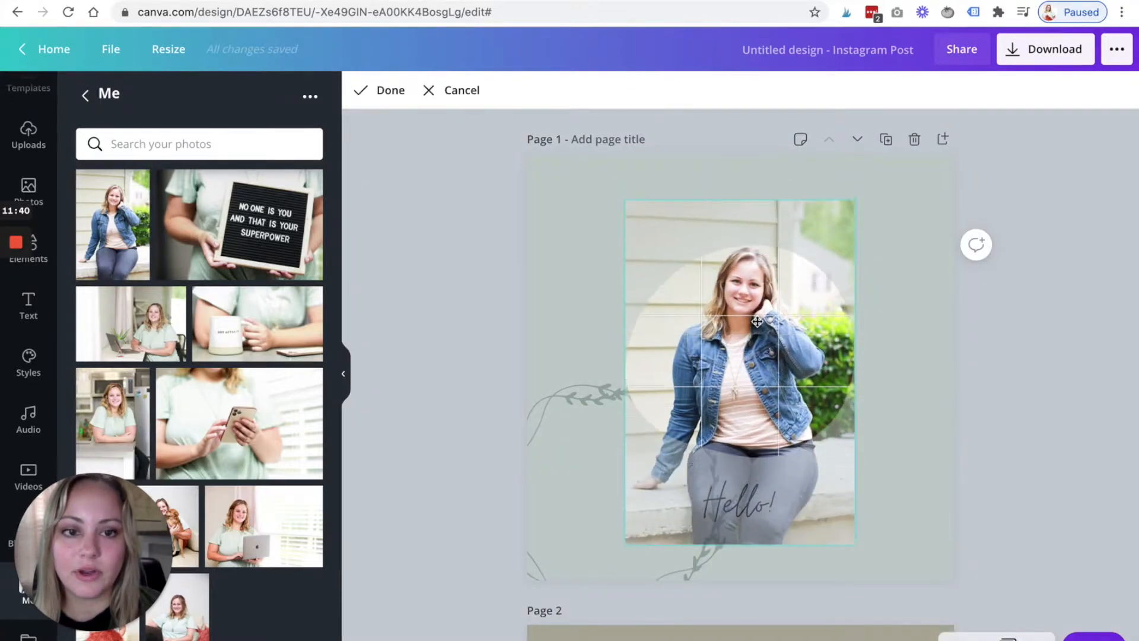
{"action": "left_click", "coordinate": [466, 282]}
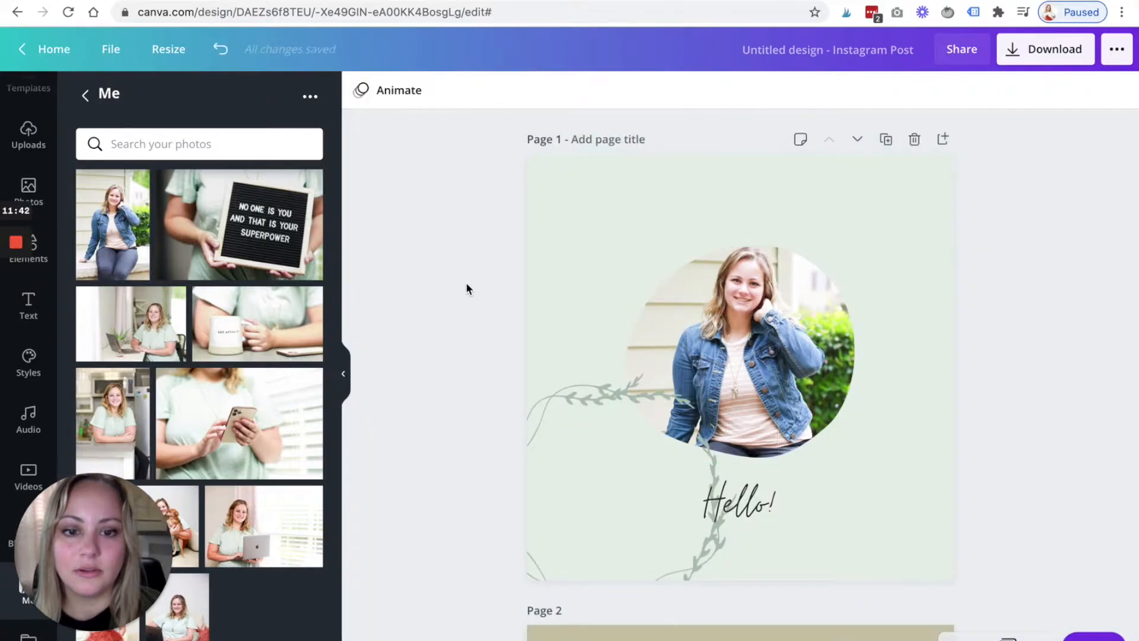
Move the leafy wreath back around the portrait on page 1, trying a middle page alignment before placing it slightly higher.
{"action": "left_click", "coordinate": [584, 392]}
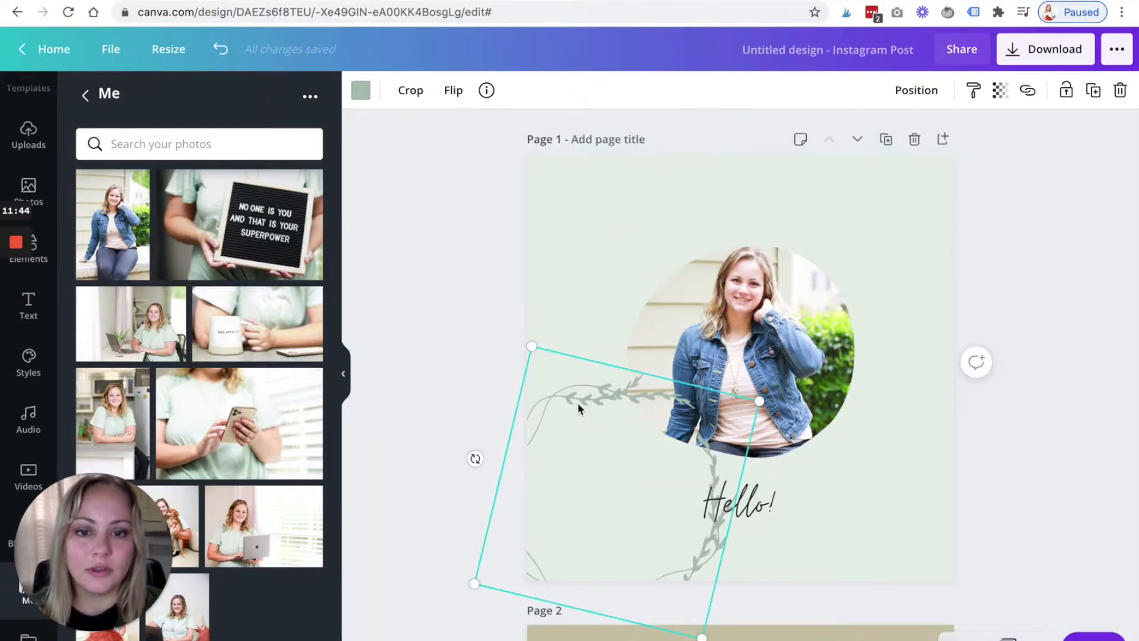
{"action": "left_click_drag", "start_coordinate": [581, 393], "coordinate": [702, 251]}
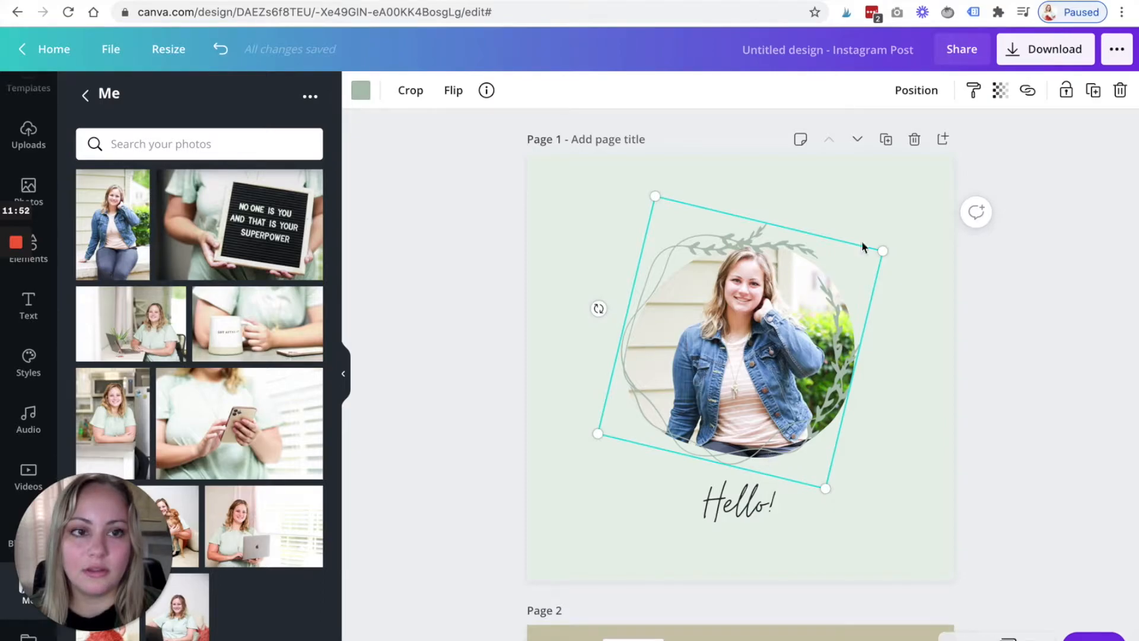
{"action": "left_click", "coordinate": [927, 105]}
{"action": "left_click", "coordinate": [693, 234]}
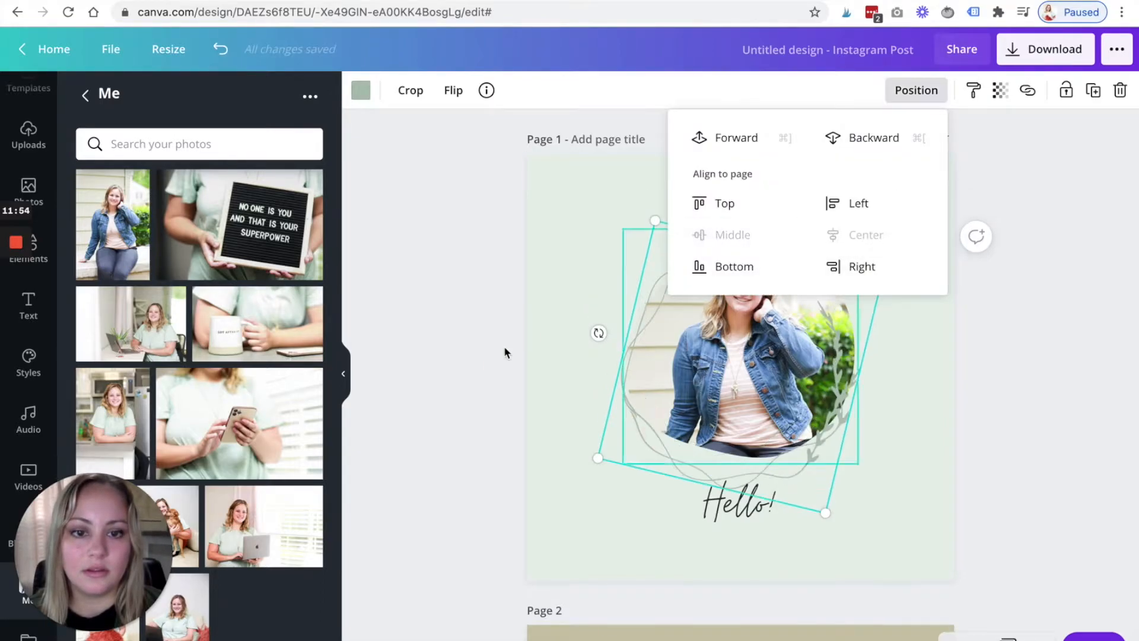
{"action": "key", "text": "Escape"}
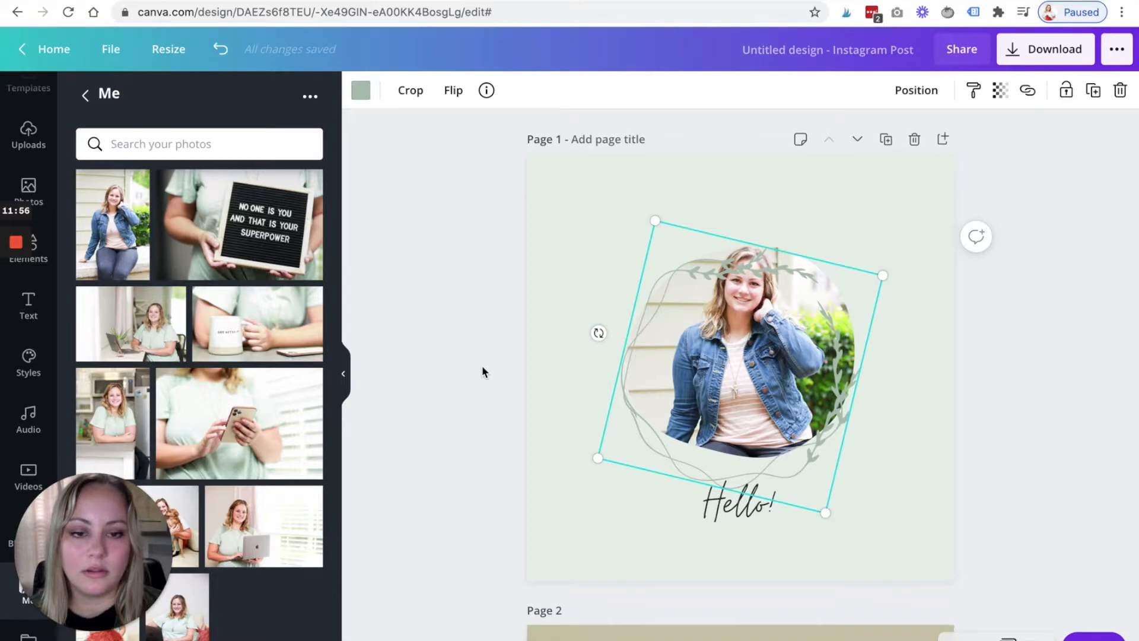
{"action": "left_click_drag", "start_coordinate": [724, 246], "coordinate": [726, 258]}
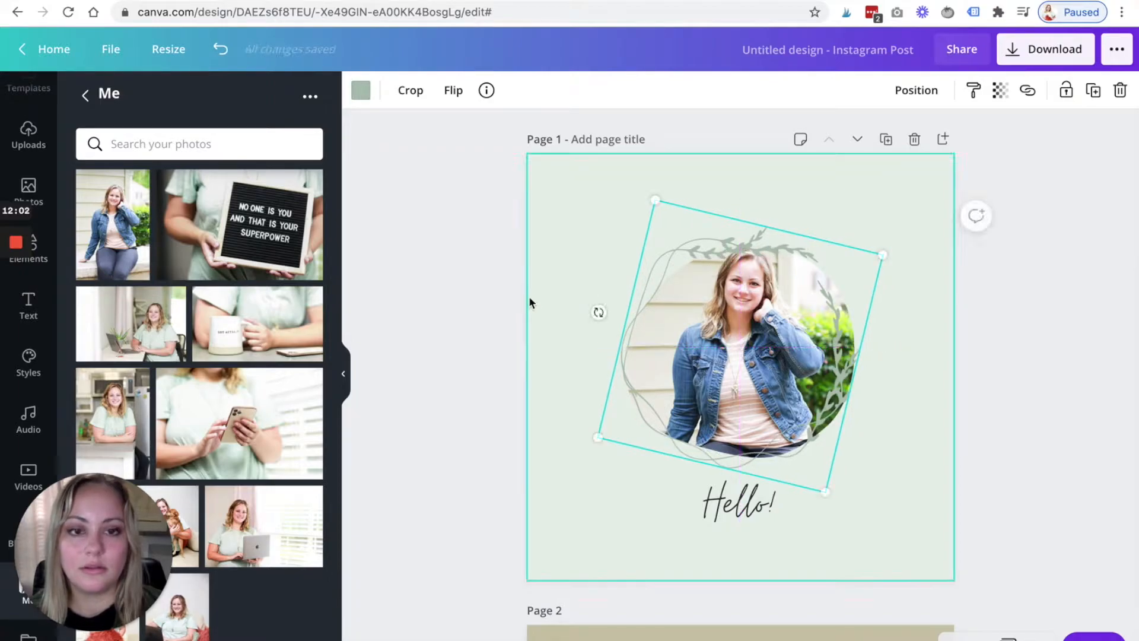
Rotate the wreath so its leaves run along the portrait's upper and left edges.
{"action": "left_click", "coordinate": [429, 379]}
{"action": "left_click", "coordinate": [704, 427]}
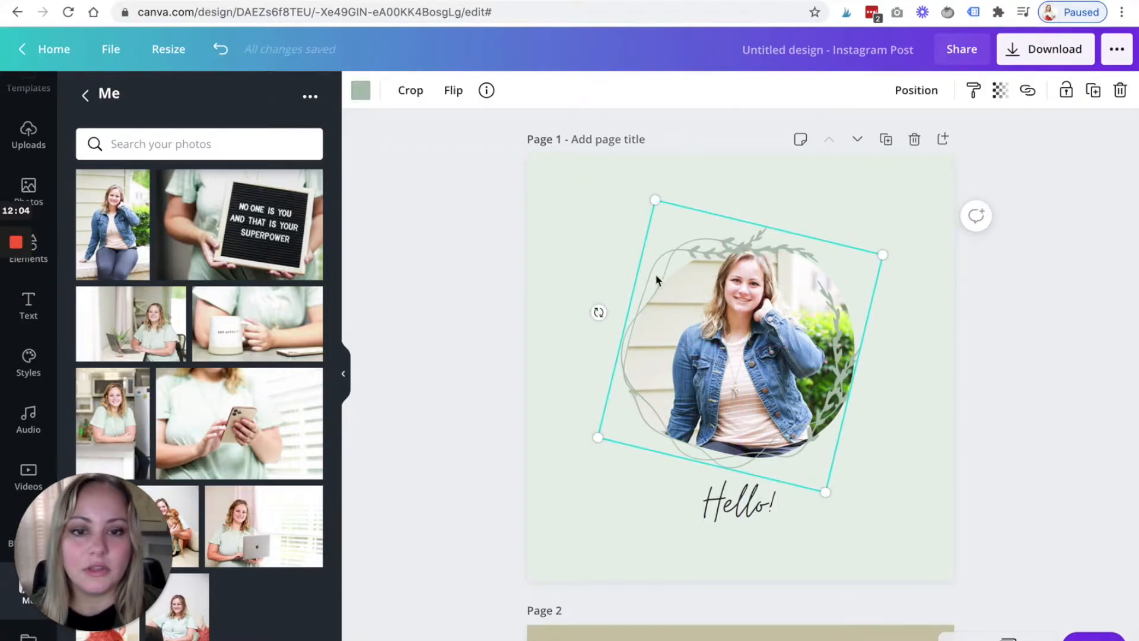
{"action": "left_click_drag", "start_coordinate": [596, 312], "coordinate": [759, 404]}
{"action": "left_click", "coordinate": [494, 415]}
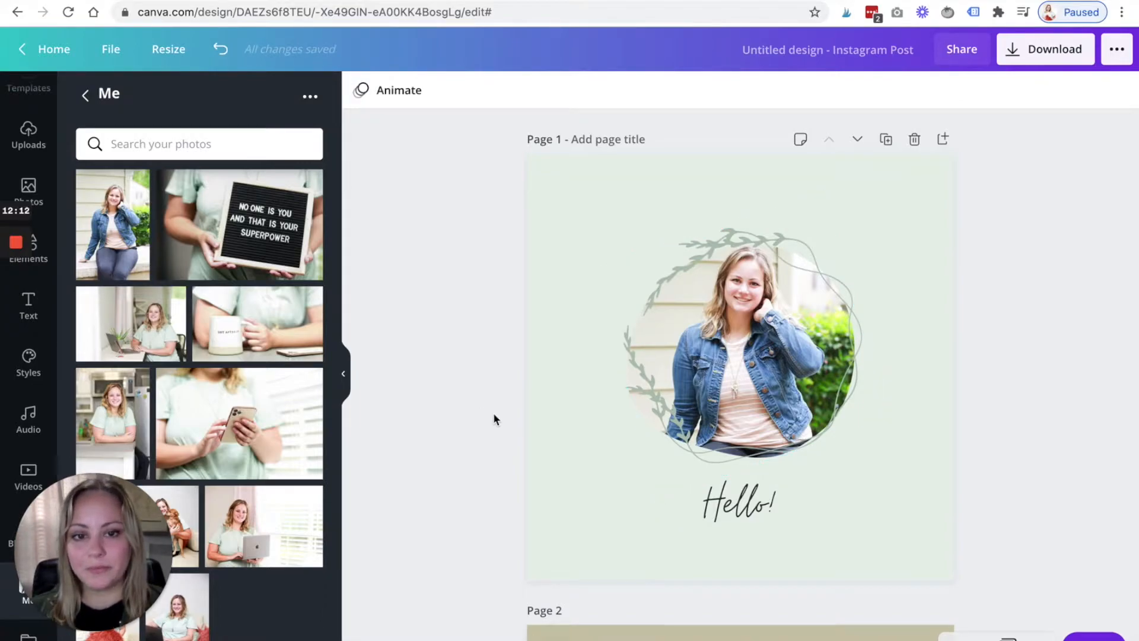
Change page 2's background to the second swatch of the Light Greens brand palette.
{"action": "scroll", "coordinate": [475, 419], "scroll_direction": "down", "scroll_amount": 5}
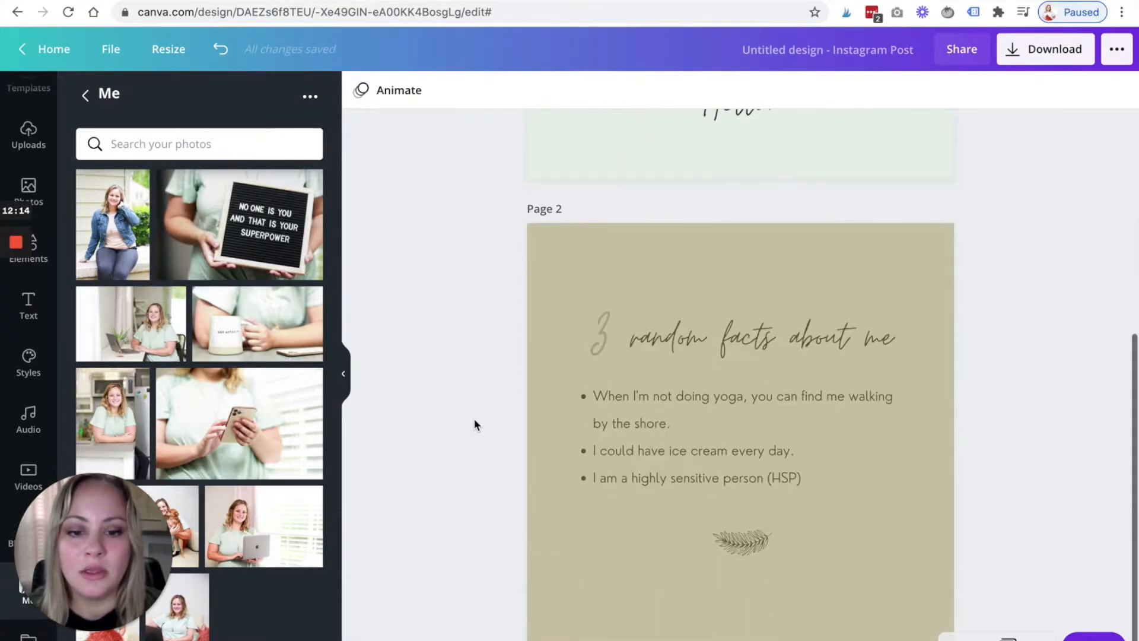
{"action": "scroll", "coordinate": [569, 271], "scroll_direction": "up", "scroll_amount": 2}
{"action": "left_click", "coordinate": [554, 328]}
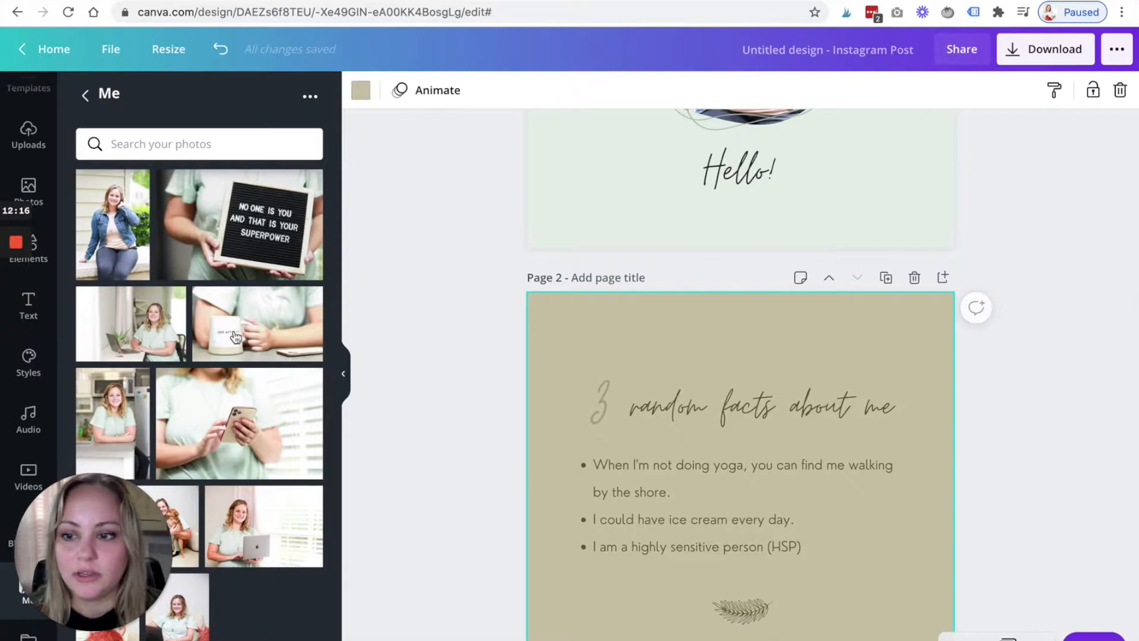
{"action": "scroll", "coordinate": [35, 213], "scroll_direction": "up", "scroll_amount": 1}
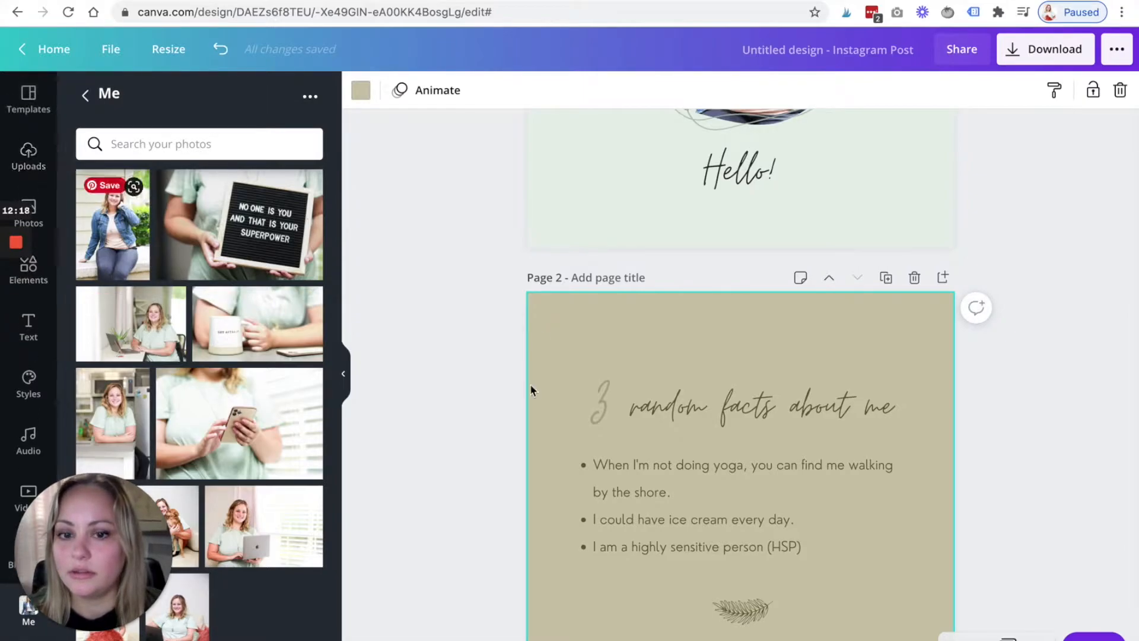
{"action": "left_click", "coordinate": [359, 92]}
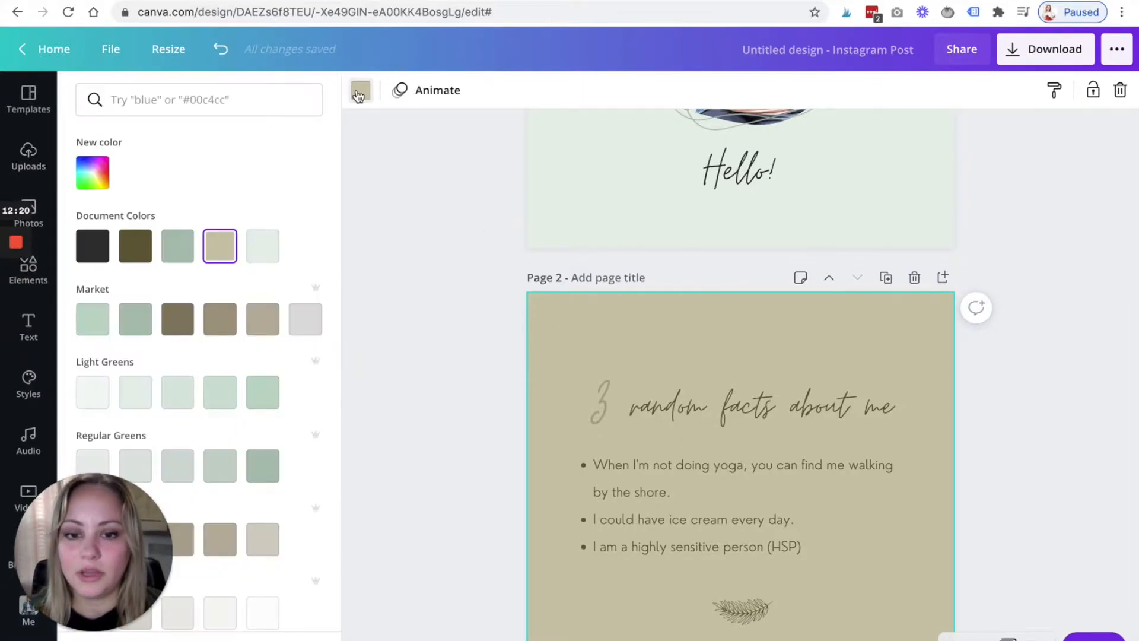
{"action": "left_click", "coordinate": [136, 392]}
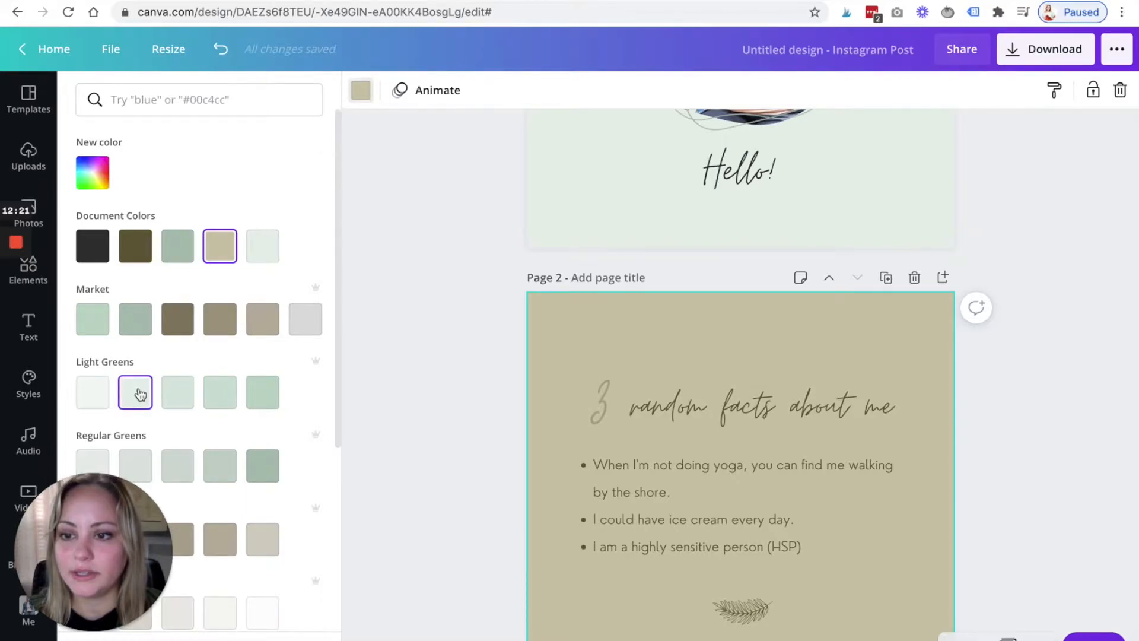
Color the "random facts about me" heading and the large "3" with the third swatch of the Darks brand palette.
{"action": "left_click", "coordinate": [712, 405]}
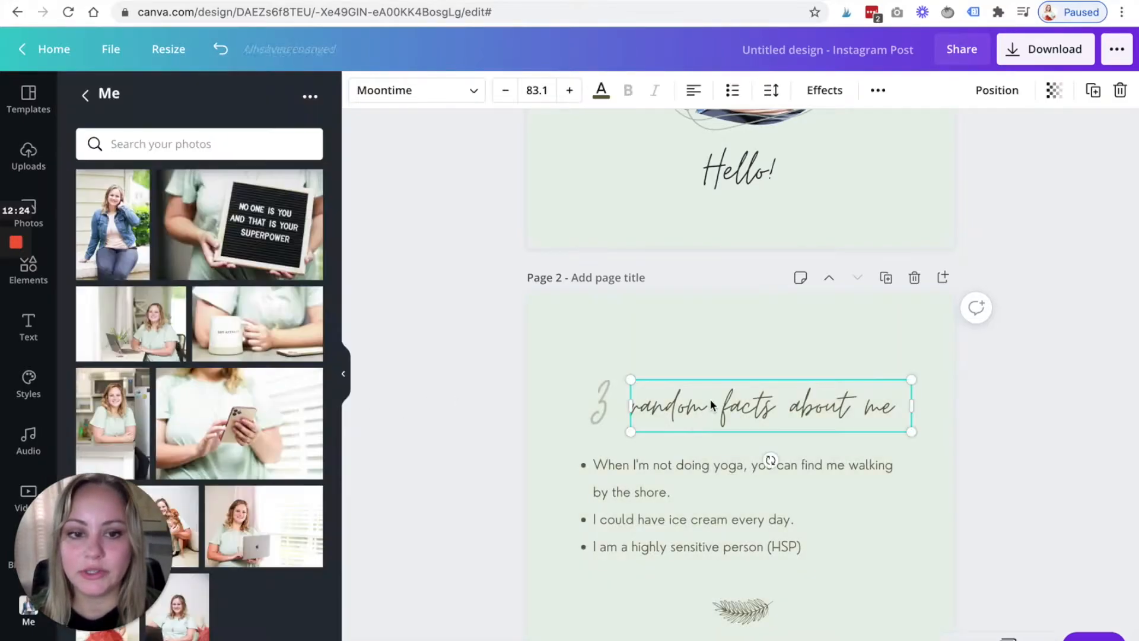
{"action": "left_click", "coordinate": [602, 94]}
{"action": "scroll", "coordinate": [197, 399], "scroll_direction": "down", "scroll_amount": 2}
{"action": "left_click", "coordinate": [179, 498]}
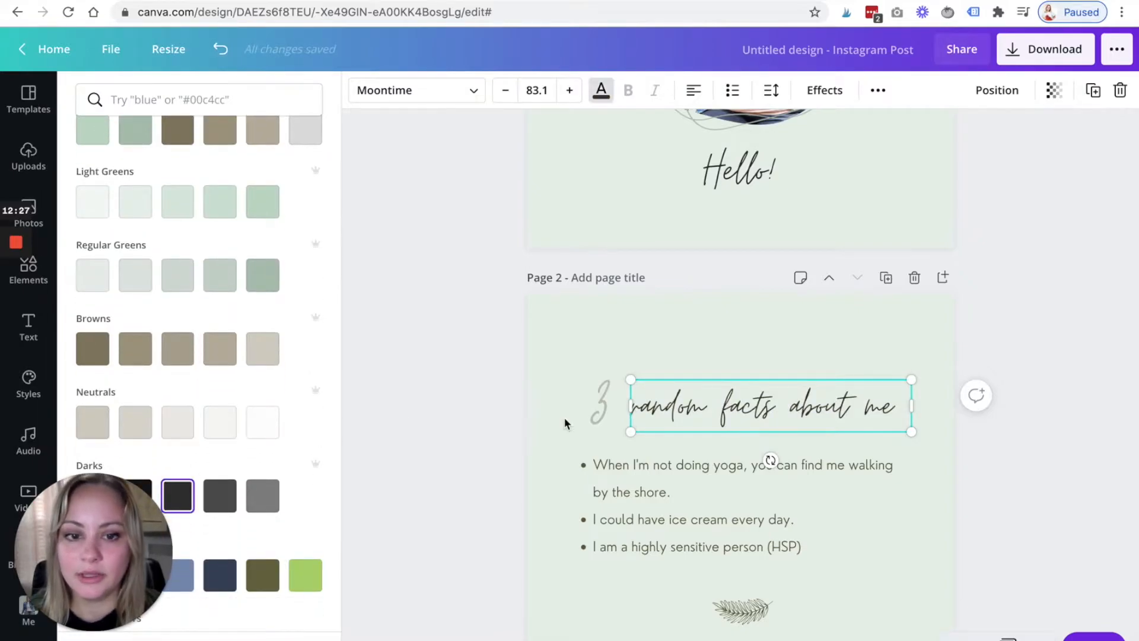
{"action": "left_click", "coordinate": [601, 406]}
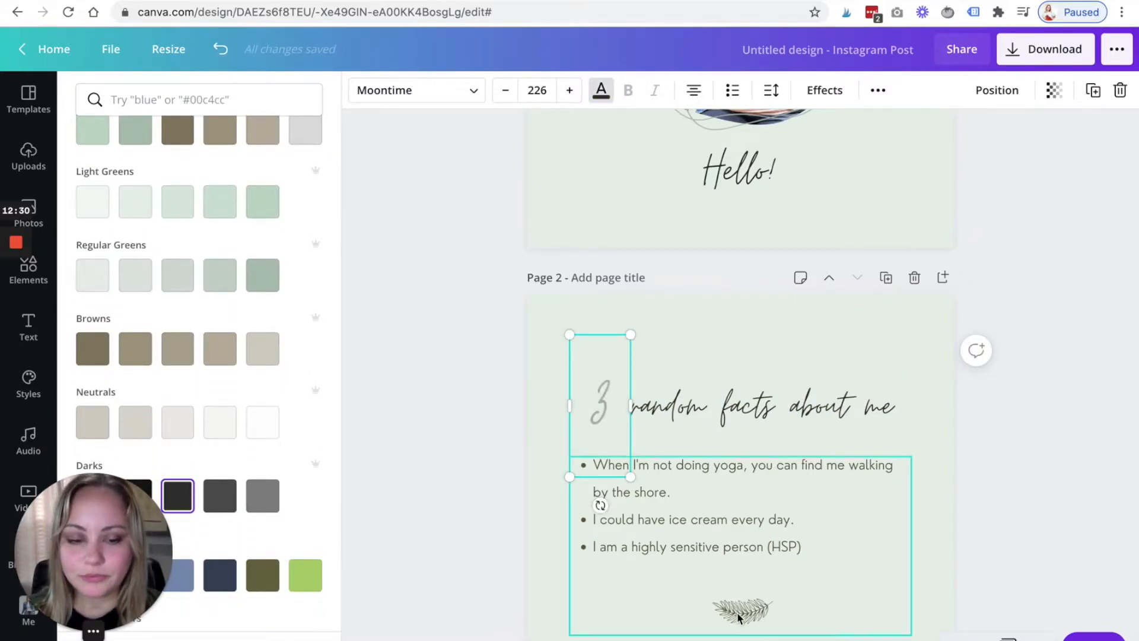
Recolor the leaf graphic below page 2's bullet list with the fourth swatch of the Regular Greens brand palette.
{"action": "left_click", "coordinate": [738, 615]}
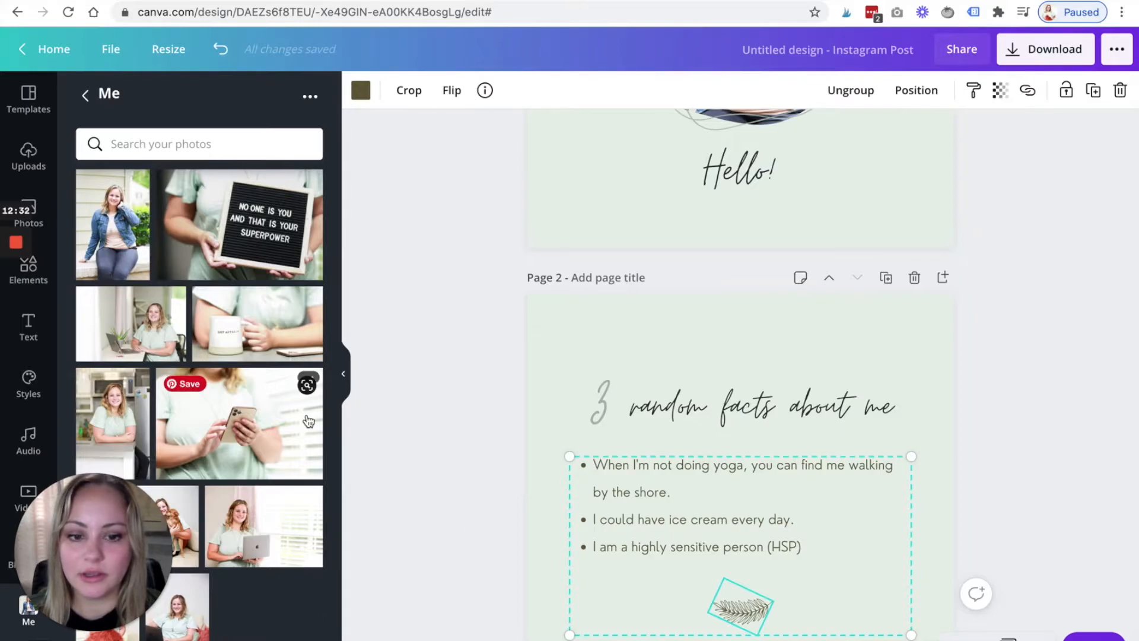
{"action": "left_click", "coordinate": [362, 92]}
{"action": "scroll", "coordinate": [245, 278], "scroll_direction": "down", "scroll_amount": 2}
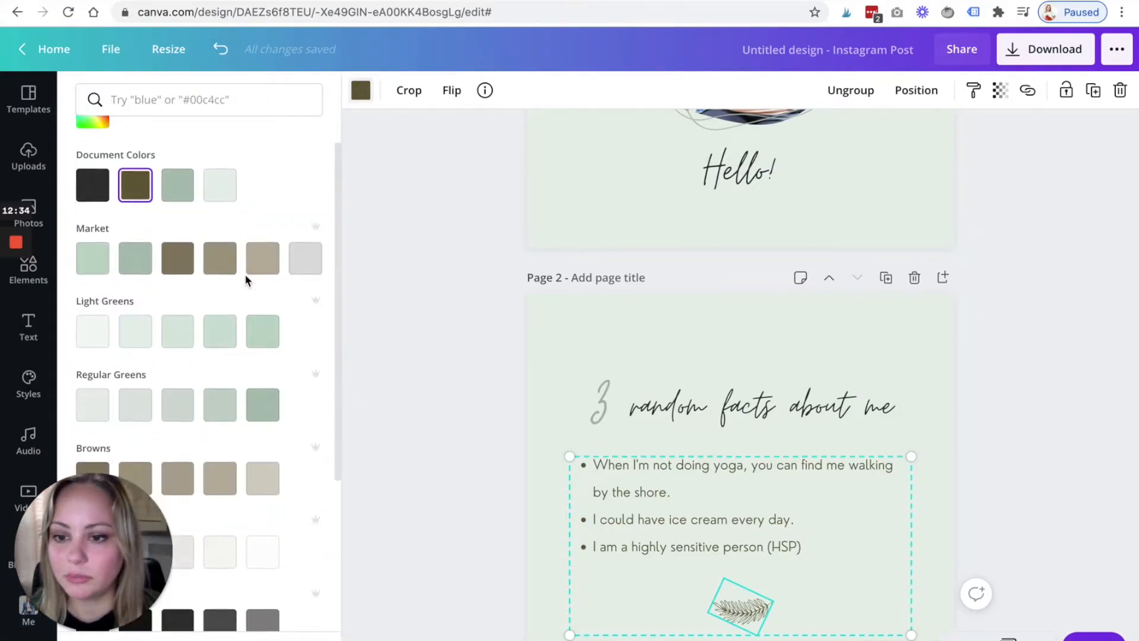
{"action": "left_click", "coordinate": [224, 394]}
{"action": "left_click", "coordinate": [435, 426]}
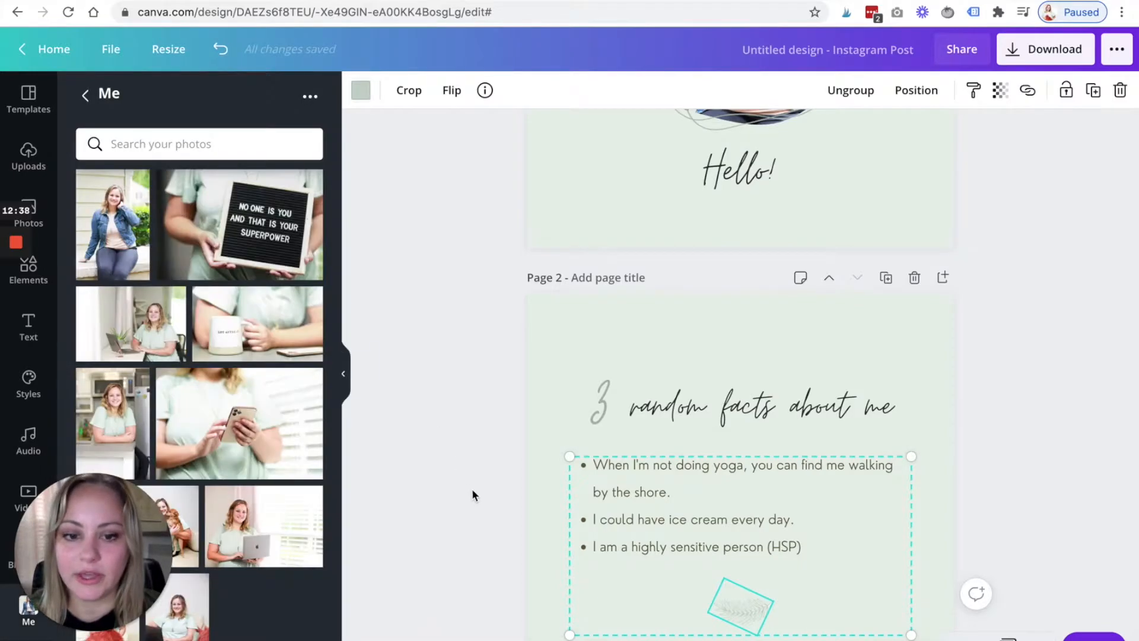
Ungroup the leaf from the bullet list, enlarge it to roughly twice its size and center it horizontally on page 2.
{"action": "left_click", "coordinate": [848, 91]}
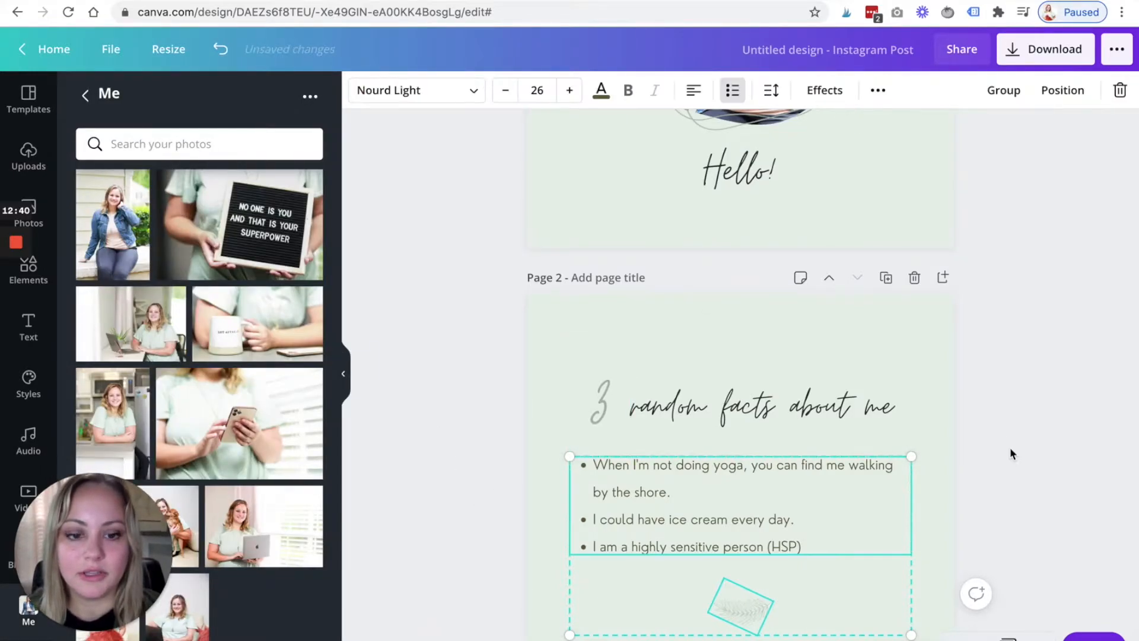
{"action": "left_click", "coordinate": [1010, 451]}
{"action": "scroll", "coordinate": [1009, 451], "scroll_direction": "down", "scroll_amount": 2}
{"action": "left_click", "coordinate": [715, 486]}
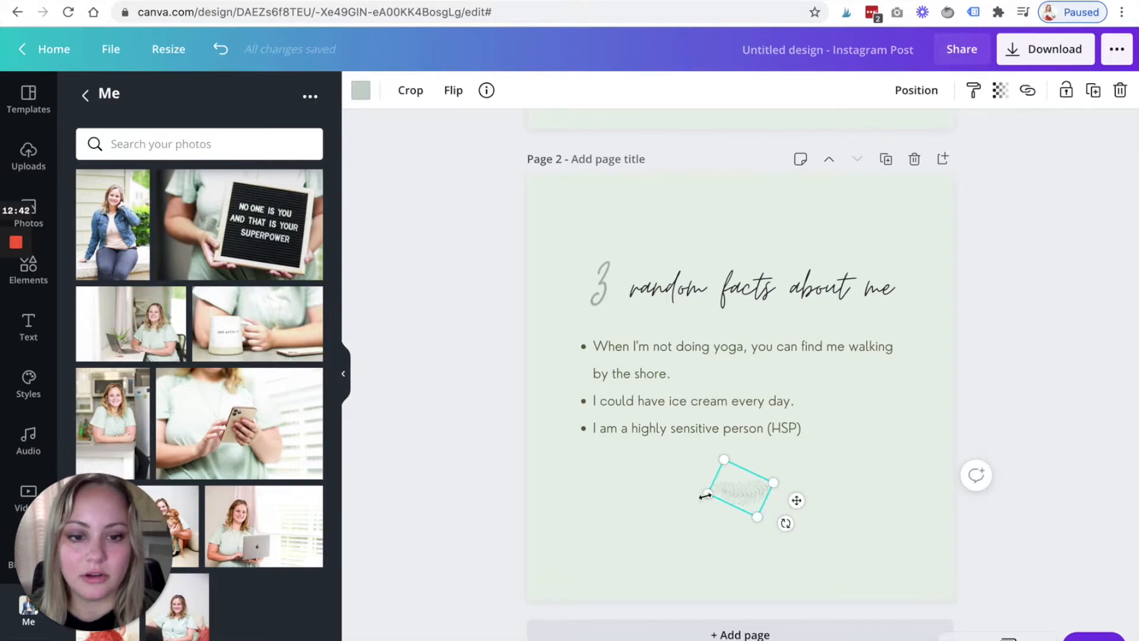
{"action": "left_click_drag", "start_coordinate": [618, 517], "coordinate": [658, 510]}
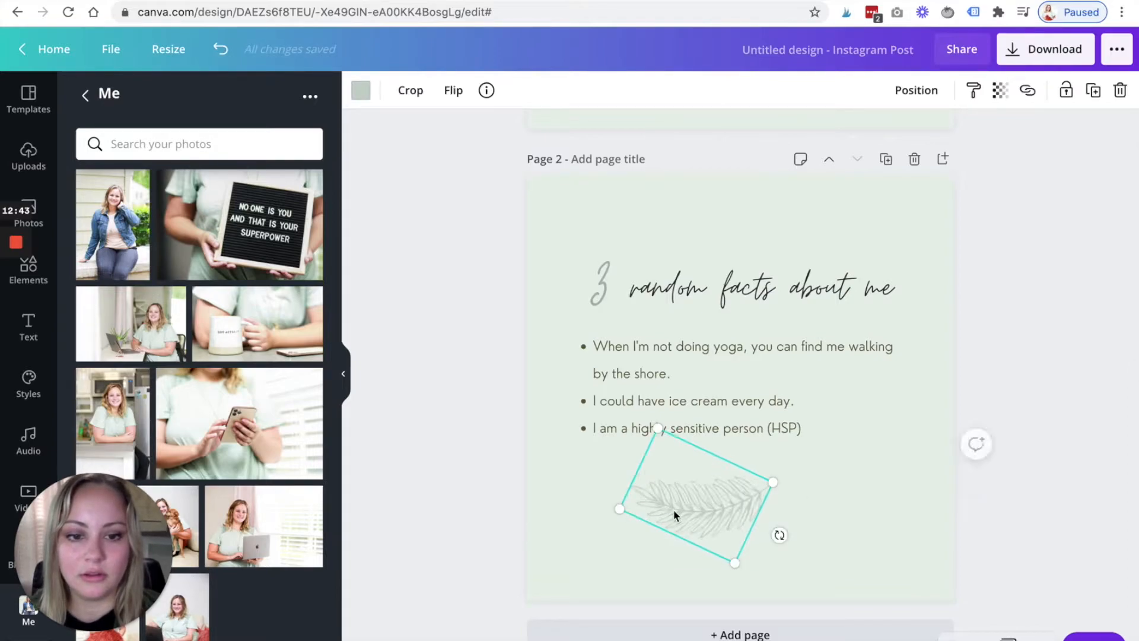
{"action": "left_click", "coordinate": [917, 90]}
{"action": "left_click", "coordinate": [452, 493]}
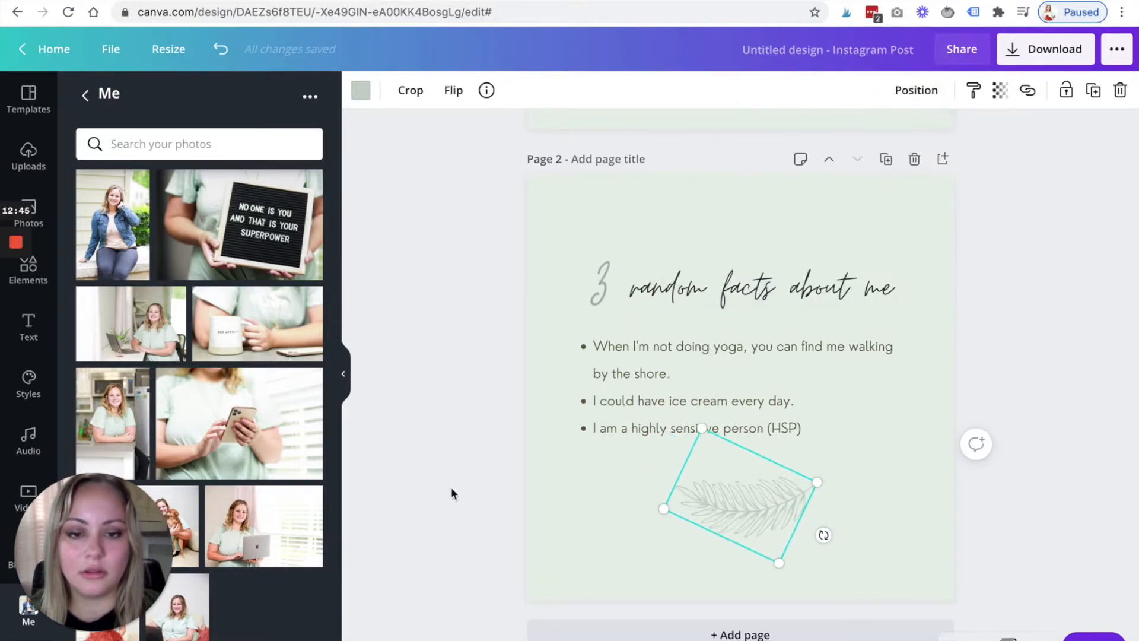
{"action": "left_click", "coordinate": [549, 417]}
Color page 2's bulleted facts text with the third swatch of the Darks brand palette.
{"action": "left_click", "coordinate": [652, 348]}
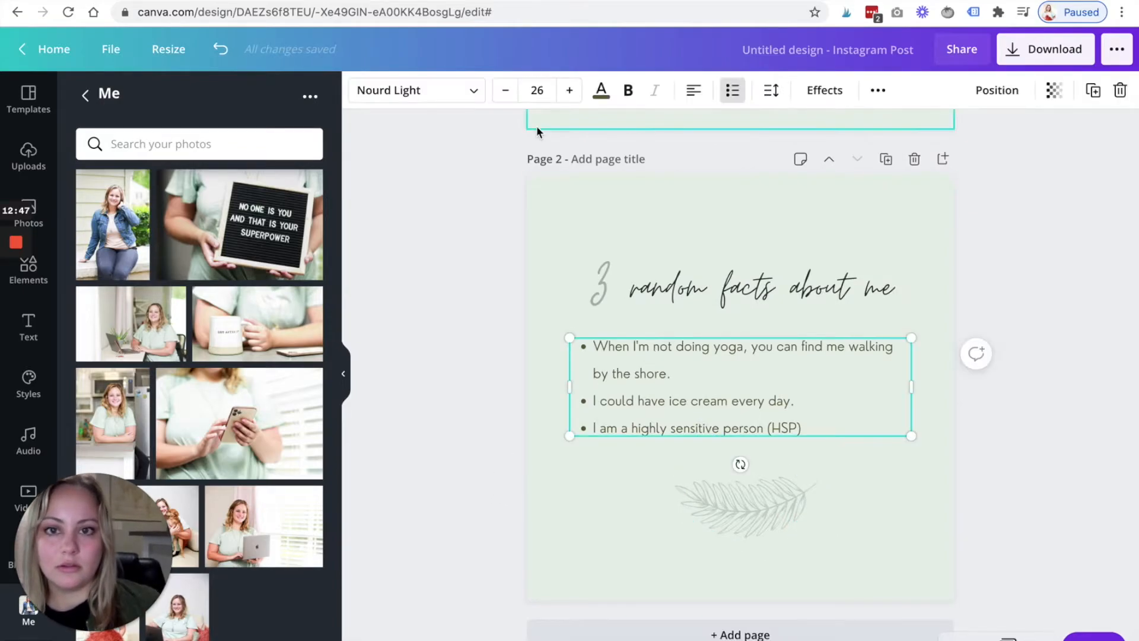
{"action": "left_click", "coordinate": [601, 92]}
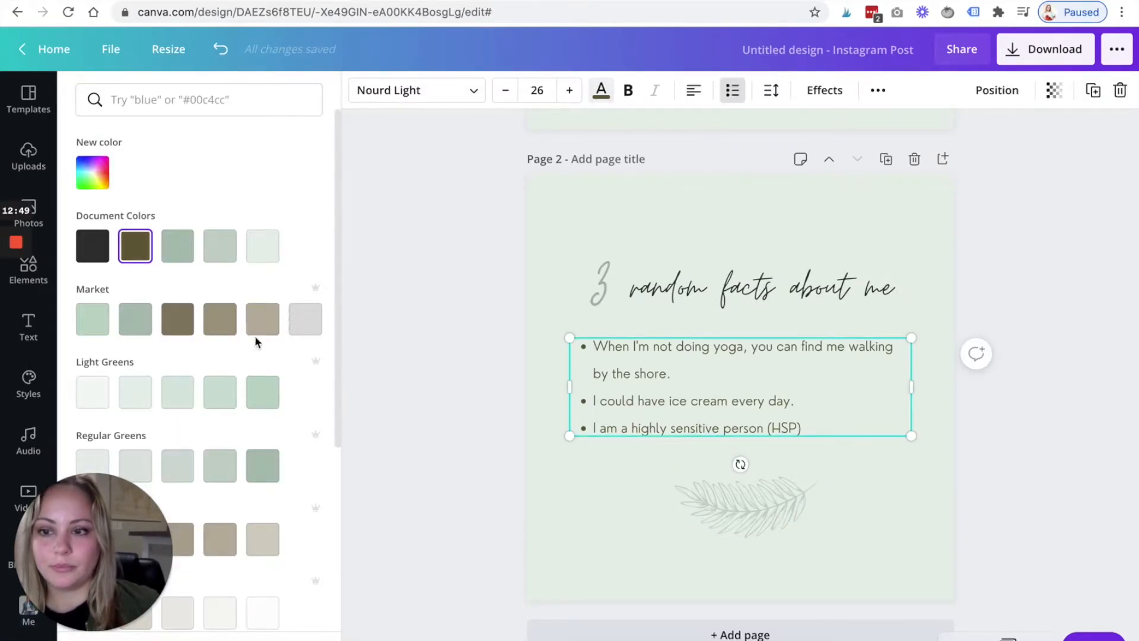
{"action": "scroll", "coordinate": [255, 341], "scroll_direction": "down", "scroll_amount": 6}
{"action": "left_click", "coordinate": [178, 313]}
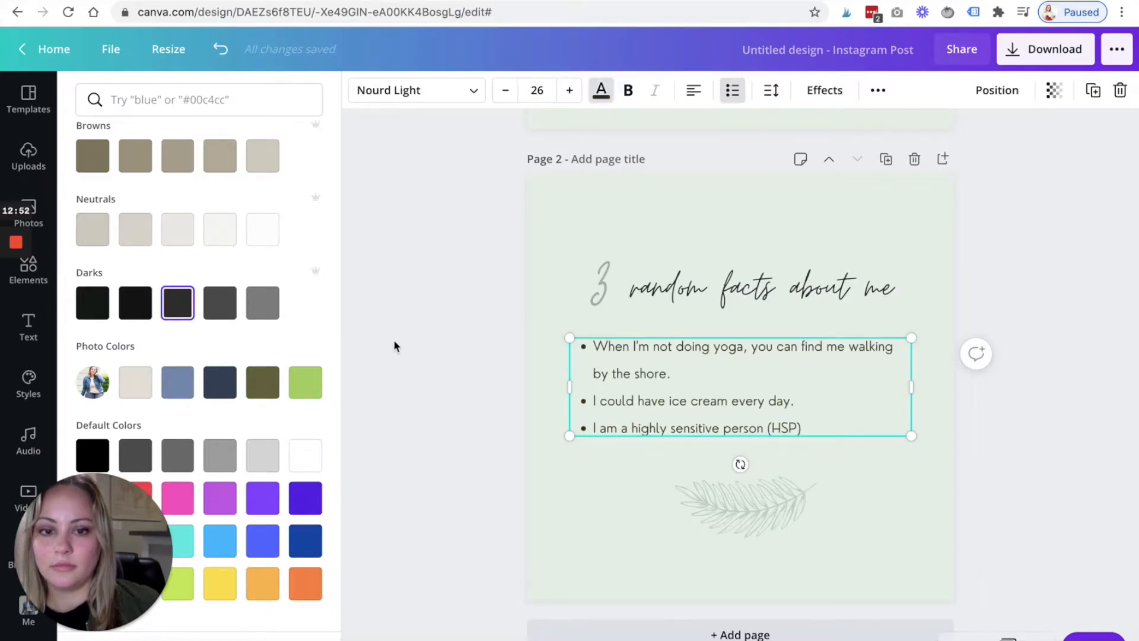
Look through the brand, uploaded and popular fonts available for page 1's "Hello!" text.
{"action": "scroll", "coordinate": [266, 315], "scroll_direction": "up", "scroll_amount": 8}
{"action": "left_click", "coordinate": [437, 298]}
{"action": "scroll", "coordinate": [437, 298], "scroll_direction": "up", "scroll_amount": 8}
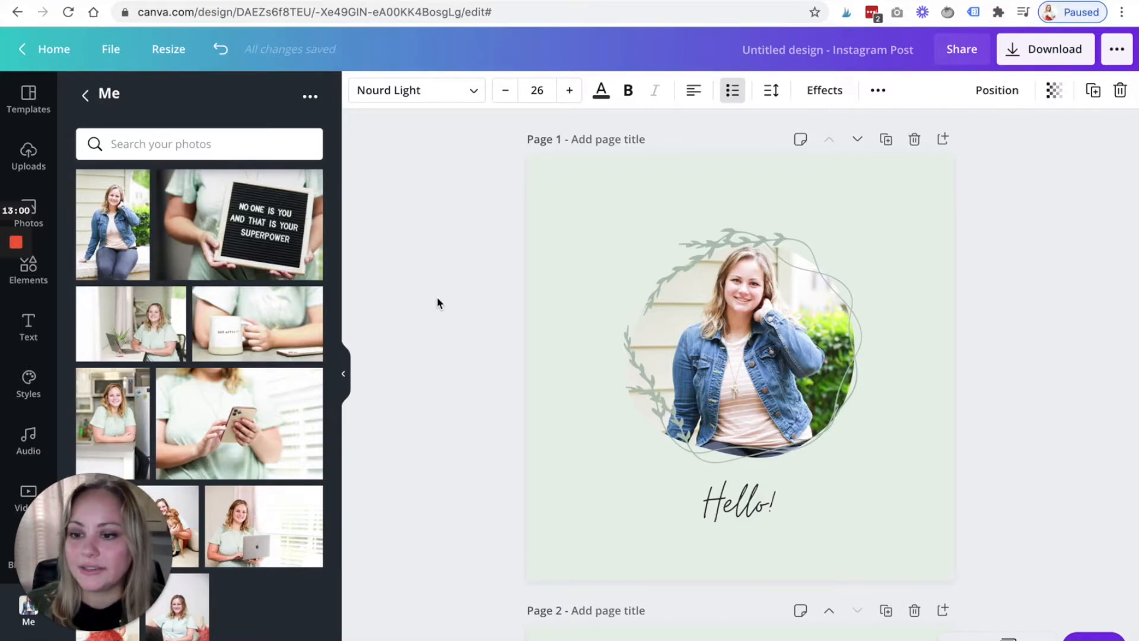
{"action": "scroll", "coordinate": [437, 300], "scroll_direction": "down", "scroll_amount": 2}
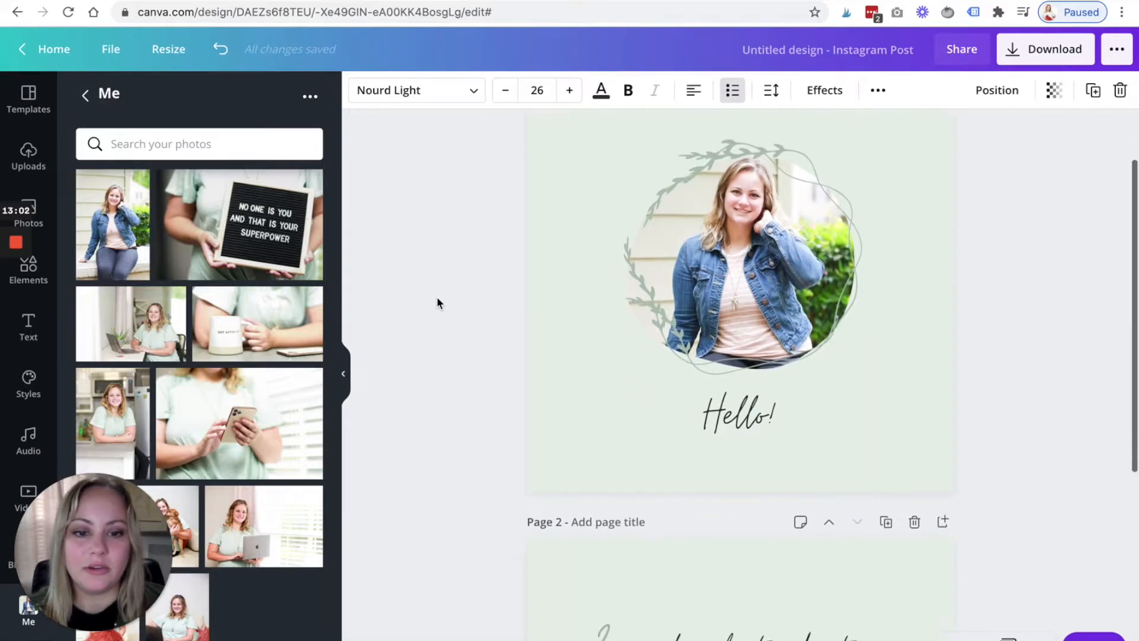
{"action": "left_click", "coordinate": [729, 425]}
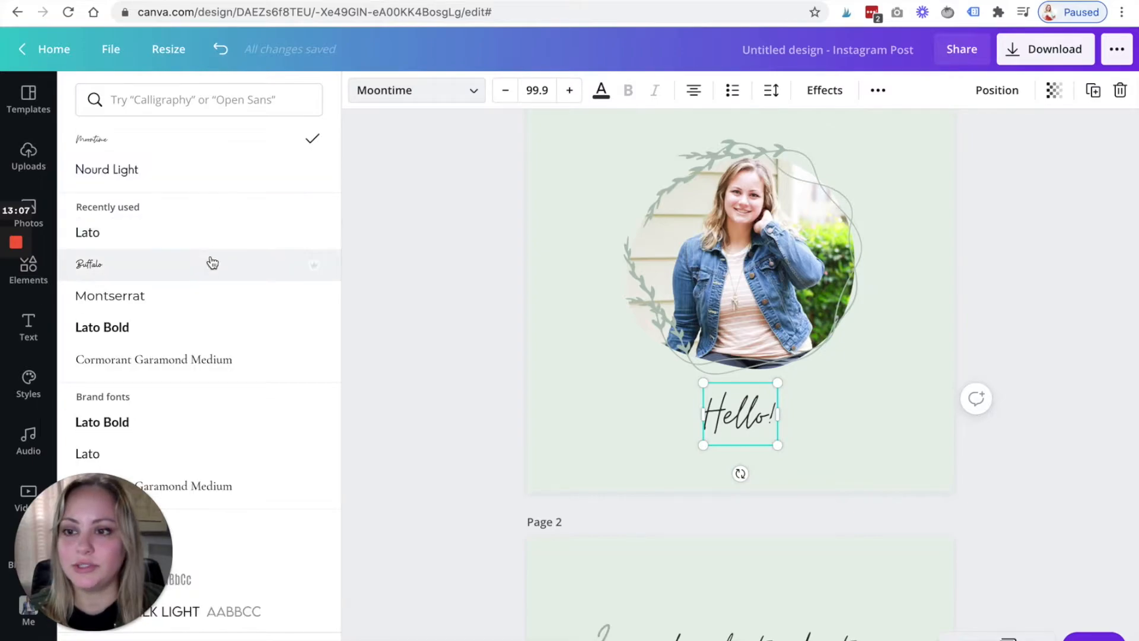
{"action": "scroll", "coordinate": [195, 279], "scroll_direction": "down", "scroll_amount": 2}
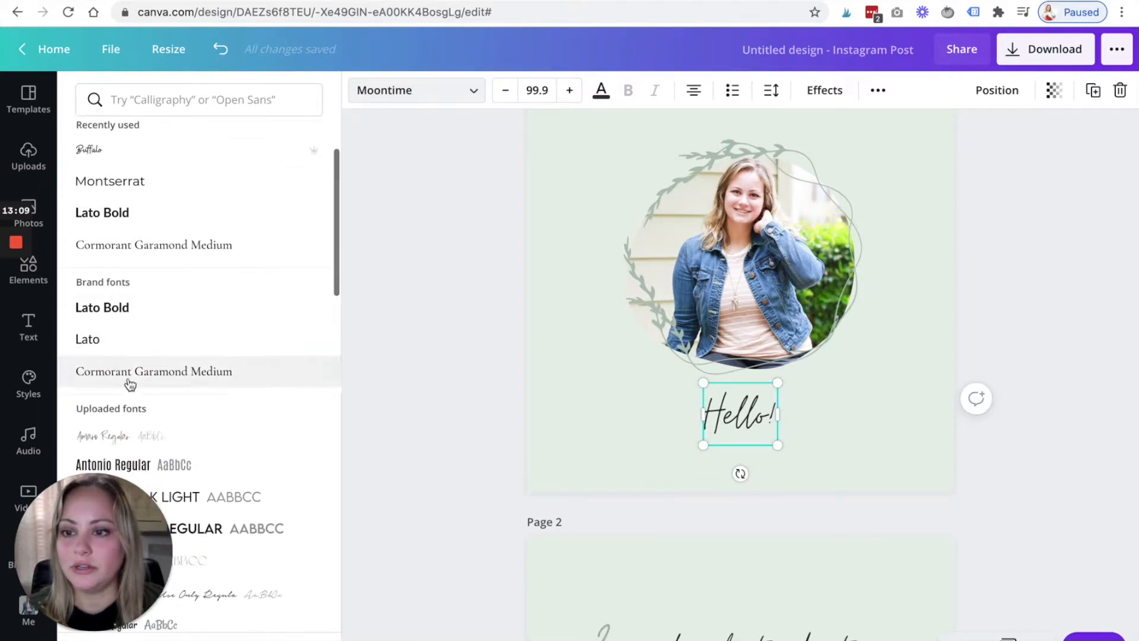
{"action": "scroll", "coordinate": [152, 372], "scroll_direction": "down", "scroll_amount": 1}
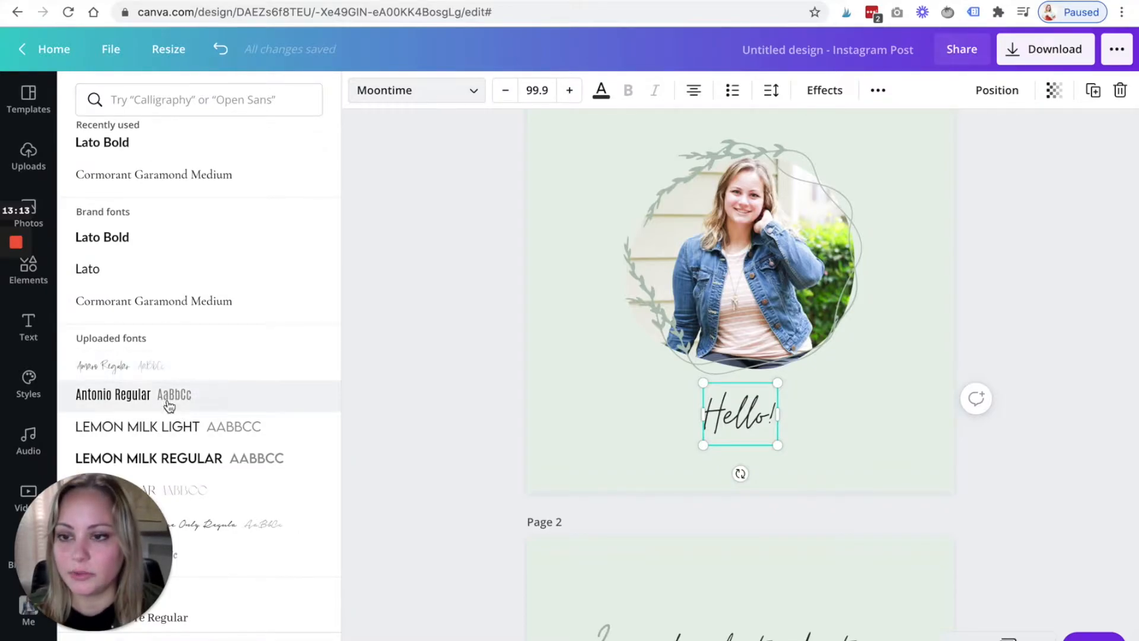
{"action": "scroll", "coordinate": [168, 400], "scroll_direction": "down", "scroll_amount": 3}
{"action": "scroll", "coordinate": [168, 403], "scroll_direction": "down", "scroll_amount": 3}
{"action": "scroll", "coordinate": [168, 404], "scroll_direction": "up", "scroll_amount": 3}
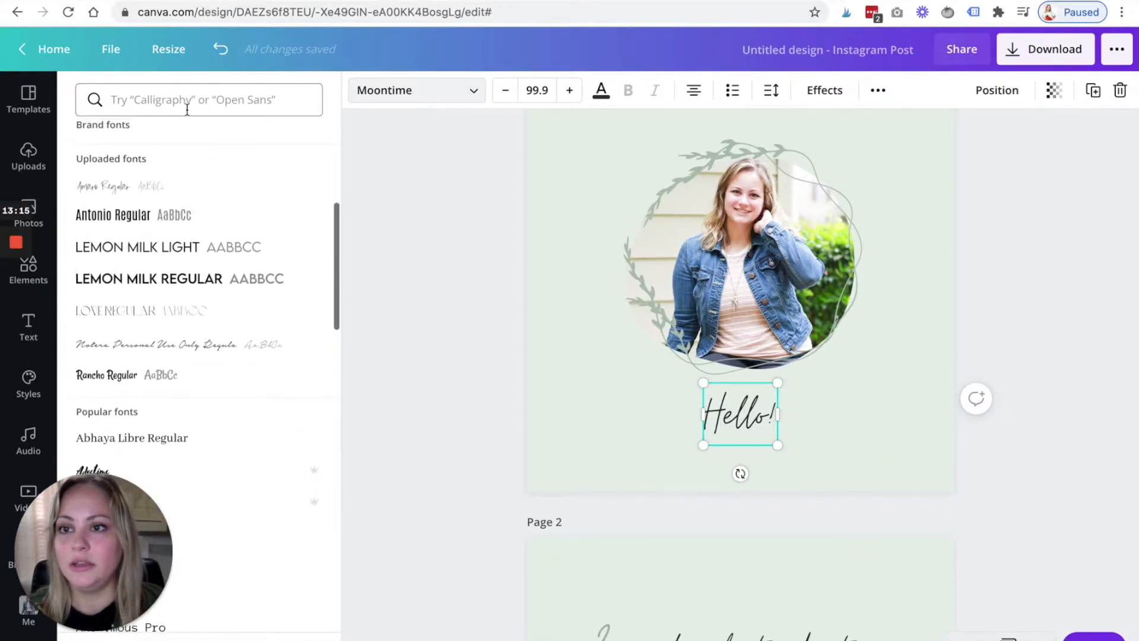
Search the Handwriting fonts and set the "Hello!" text to Halimum.
{"action": "left_click", "coordinate": [173, 100]}
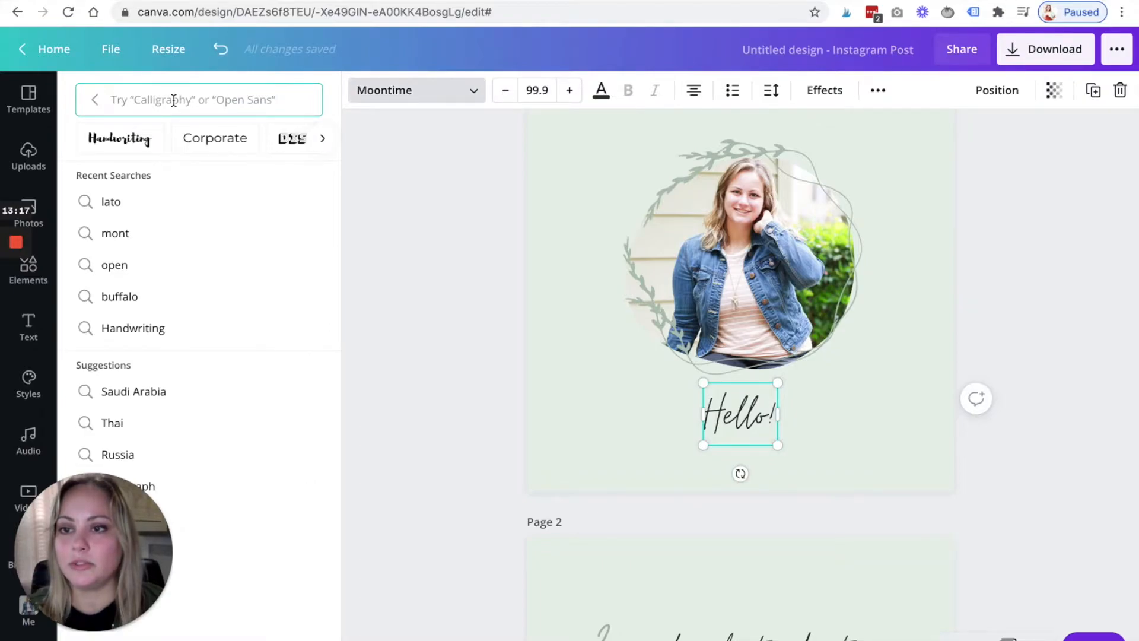
{"action": "left_click", "coordinate": [110, 141]}
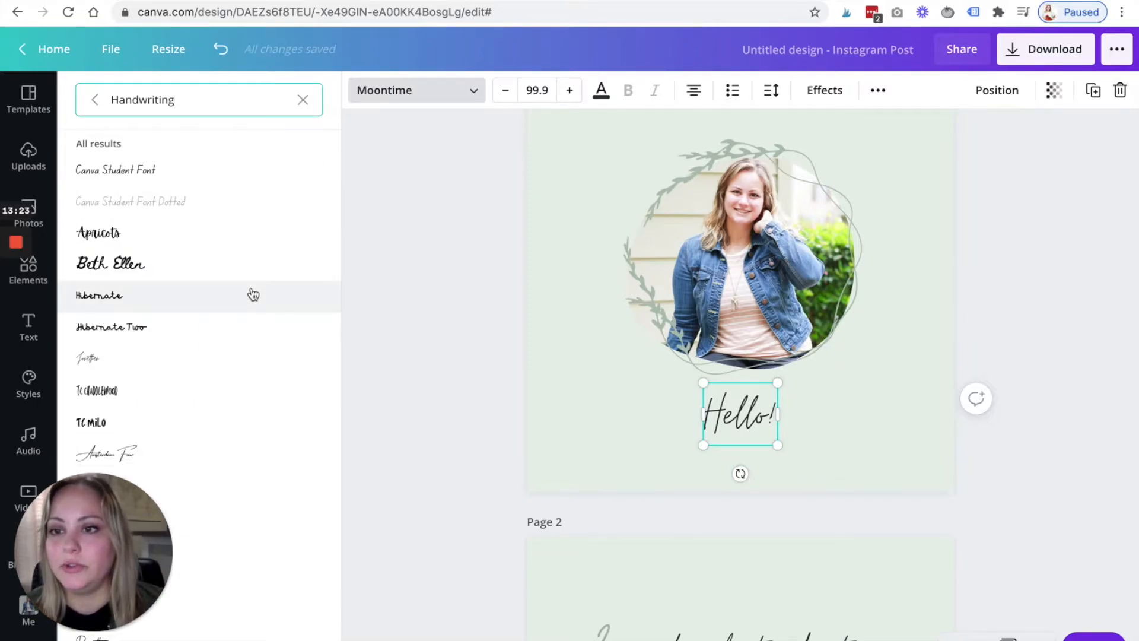
{"action": "scroll", "coordinate": [251, 295], "scroll_direction": "down", "scroll_amount": 5}
{"action": "scroll", "coordinate": [253, 295], "scroll_direction": "down", "scroll_amount": 5}
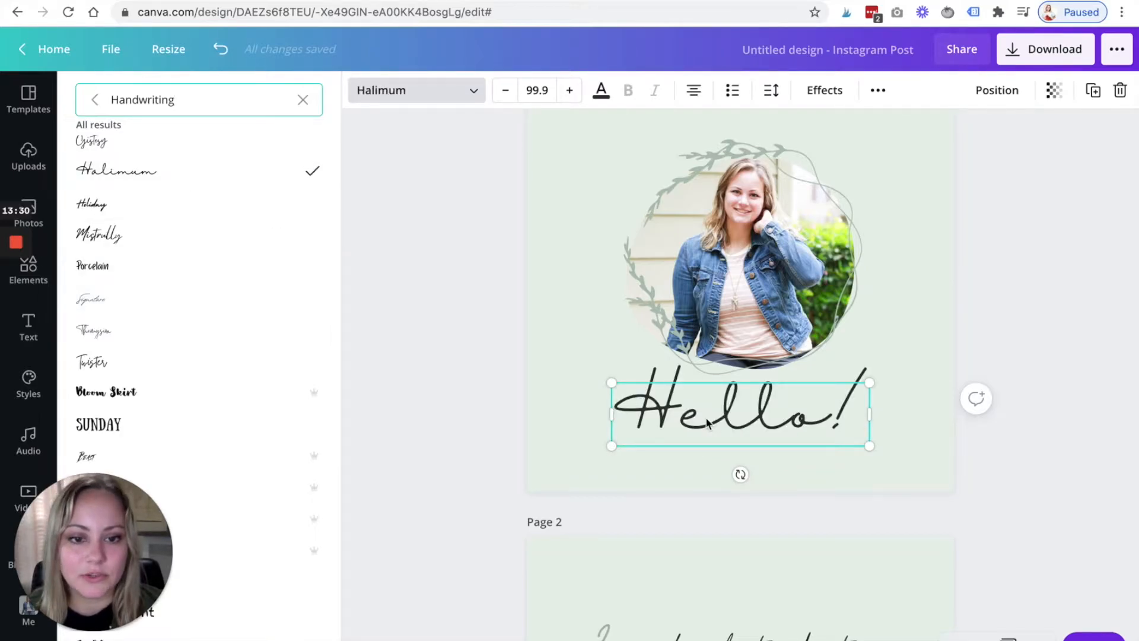
{"action": "left_click", "coordinate": [469, 381]}
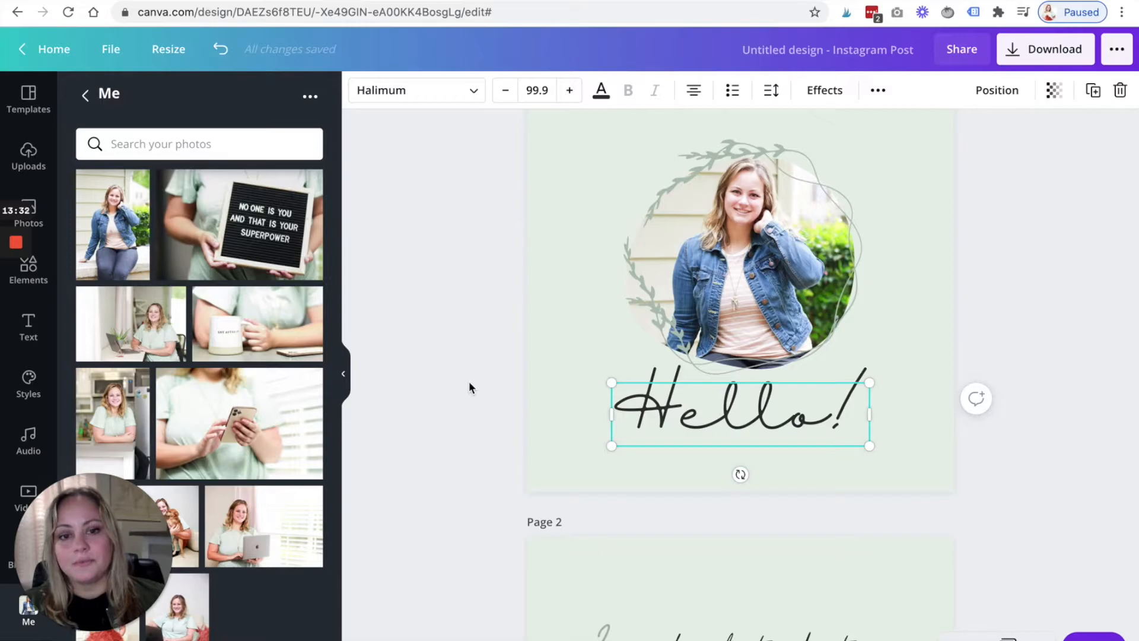
{"action": "left_click", "coordinate": [469, 380]}
Enlarge page 2's leaf graphic to span the bulleted facts and align it to the page's center and middle.
{"action": "left_click", "coordinate": [968, 637]}
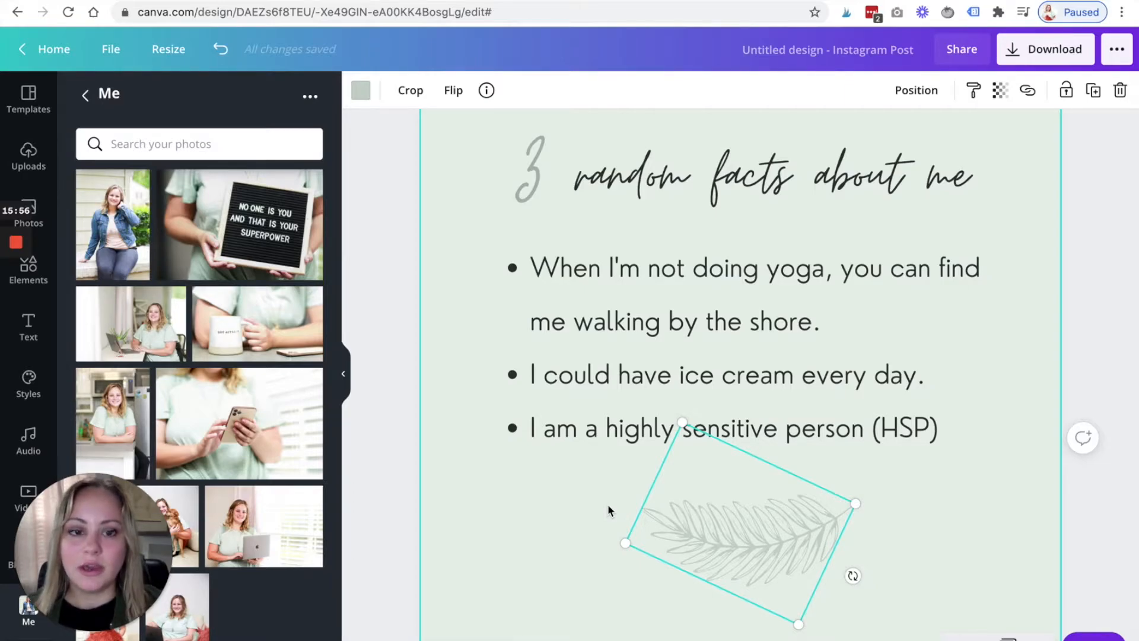
{"action": "left_click_drag", "start_coordinate": [663, 386], "coordinate": [539, 165]}
{"action": "left_click", "coordinate": [929, 94]}
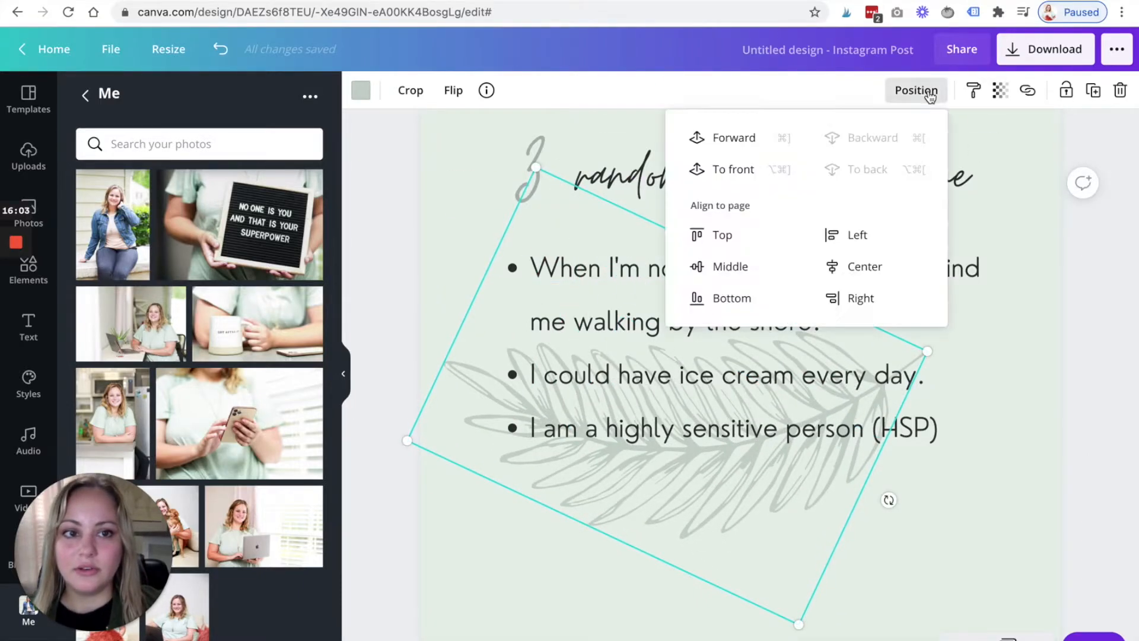
{"action": "left_click", "coordinate": [854, 266]}
{"action": "left_click", "coordinate": [756, 268]}
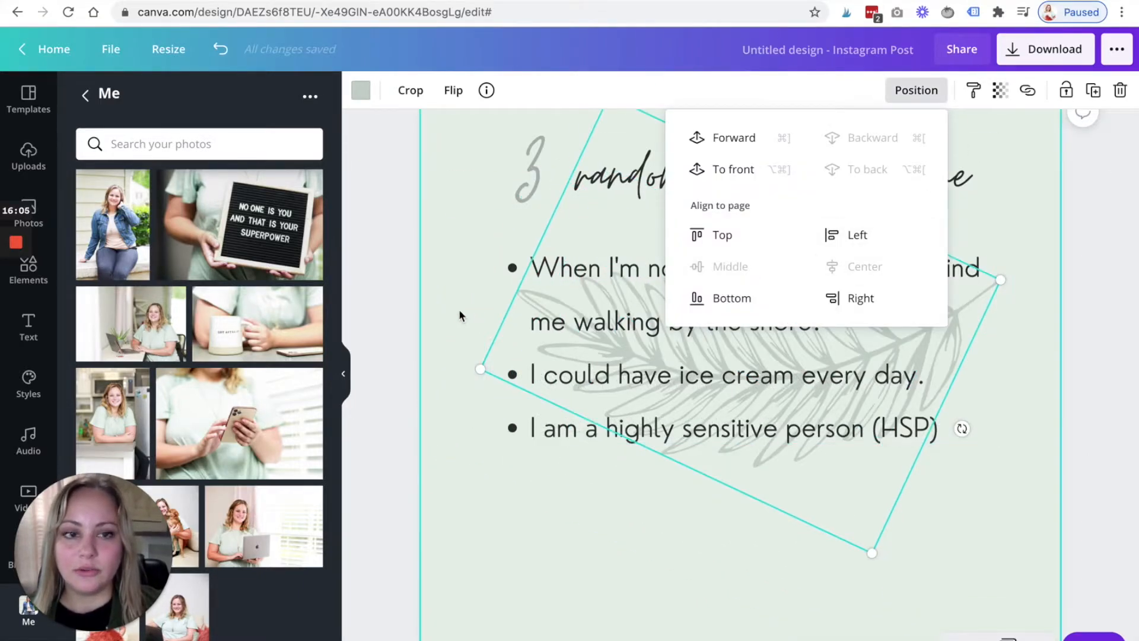
Set the enlarged leaf graphic's transparency to 50 so it fades behind page 2's text.
{"action": "left_click", "coordinate": [1000, 90]}
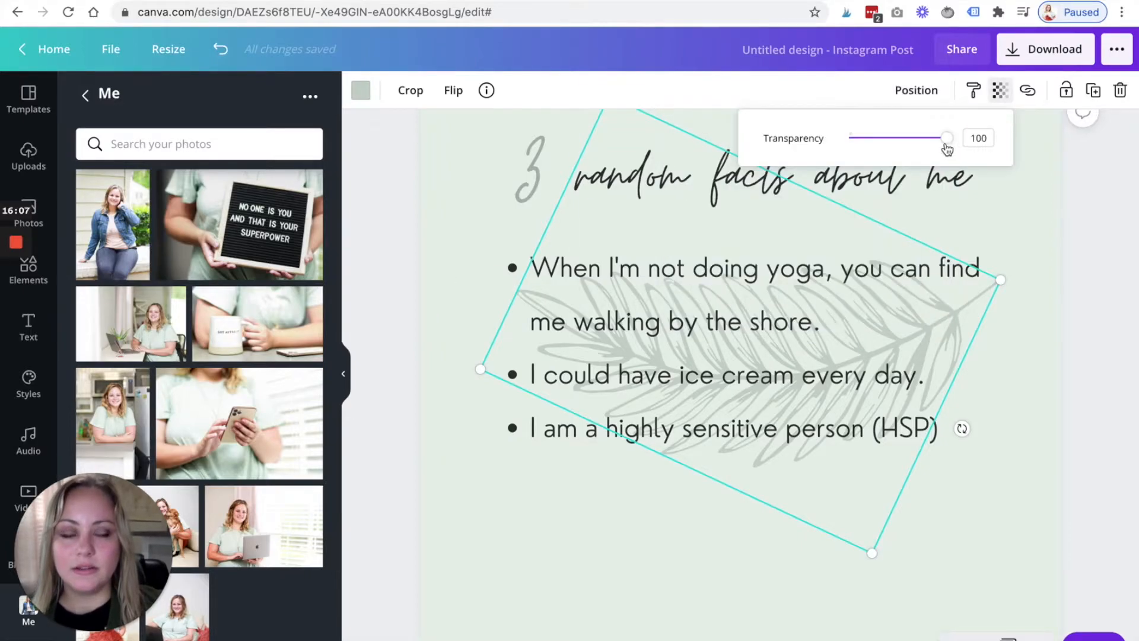
{"action": "left_click_drag", "start_coordinate": [947, 142], "coordinate": [945, 140]}
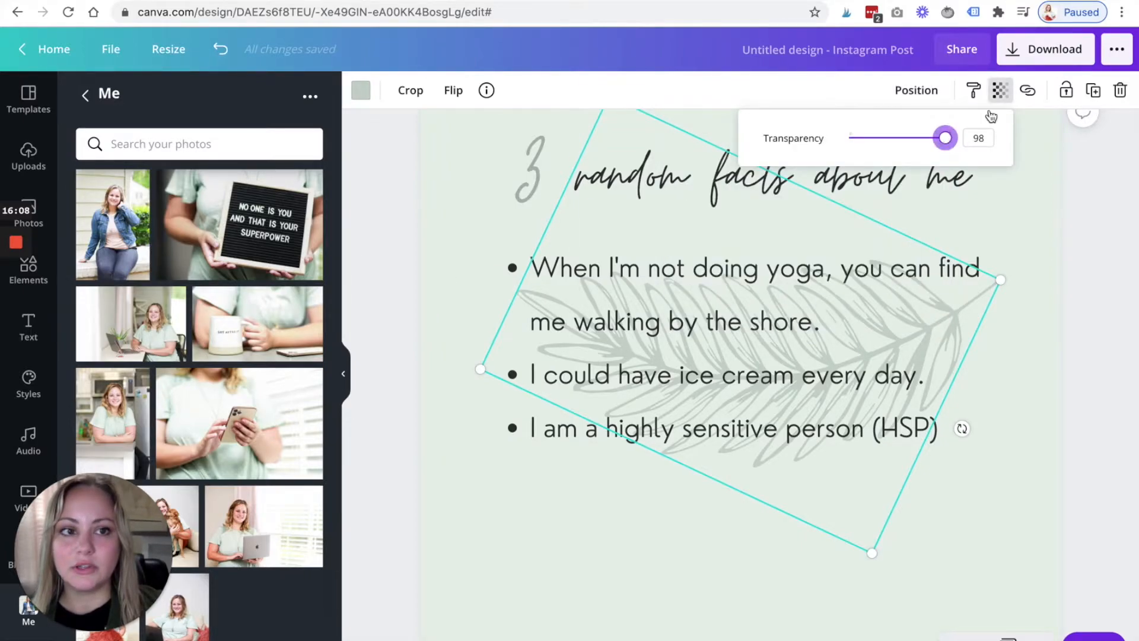
{"action": "left_click_drag", "start_coordinate": [945, 138], "coordinate": [878, 141]}
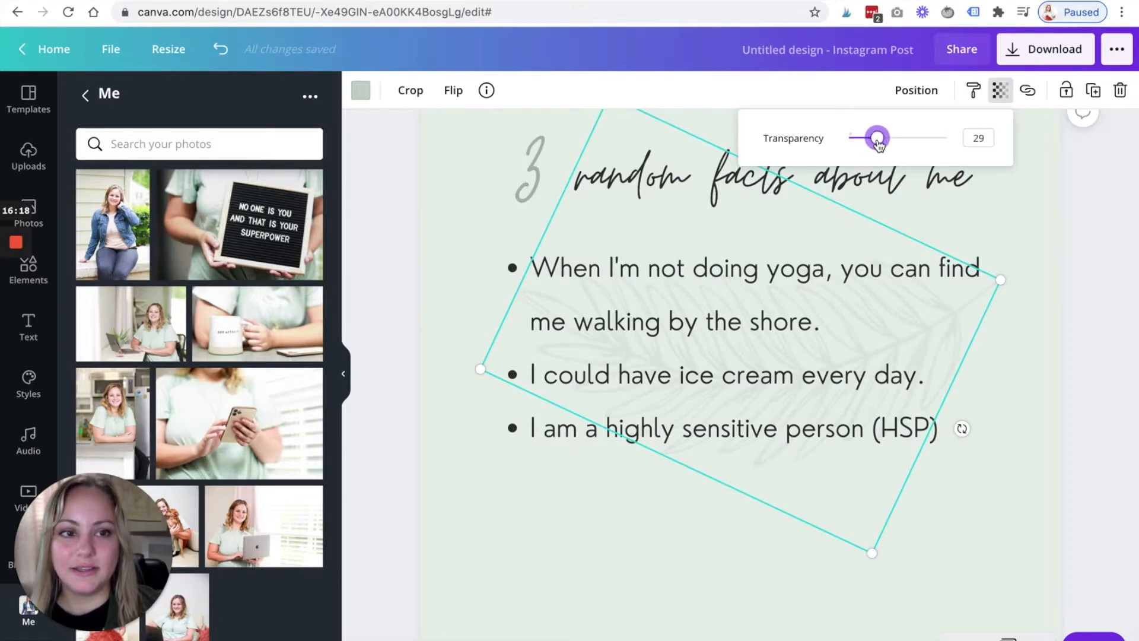
{"action": "left_click", "coordinate": [990, 137]}
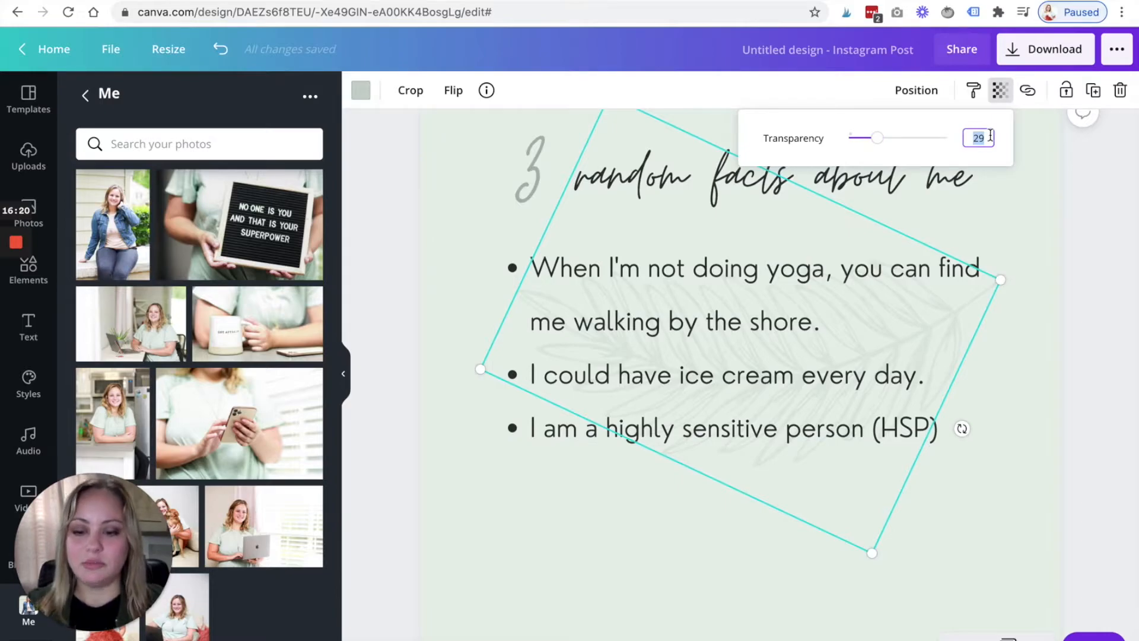
{"action": "type", "text": "50"}
{"action": "key", "text": "Return"}
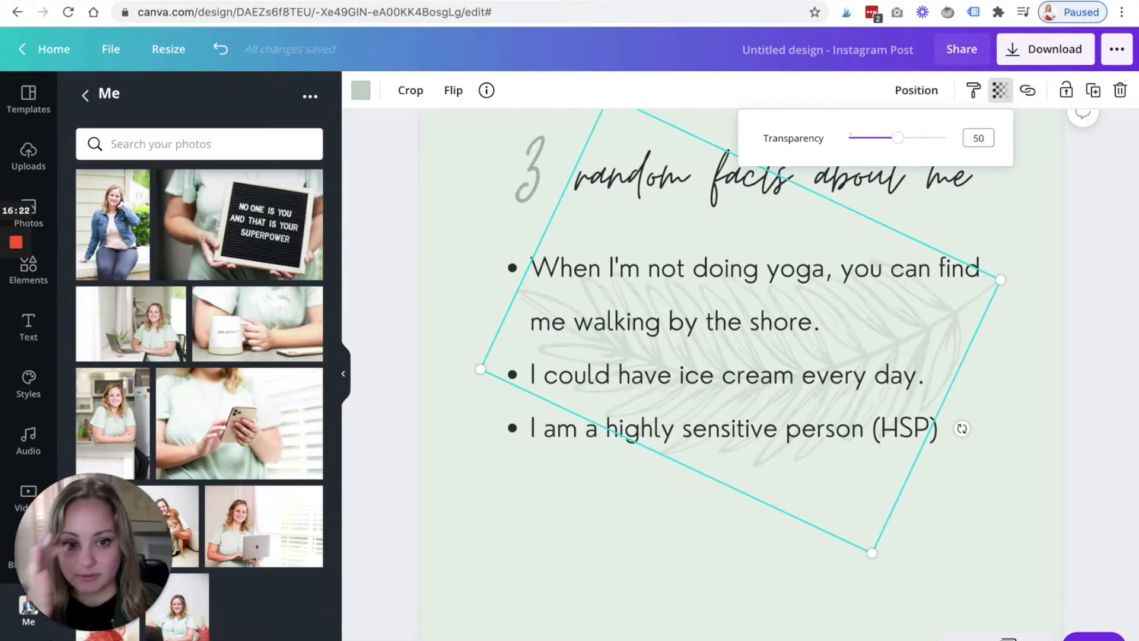
{"action": "left_click", "coordinate": [391, 293]}
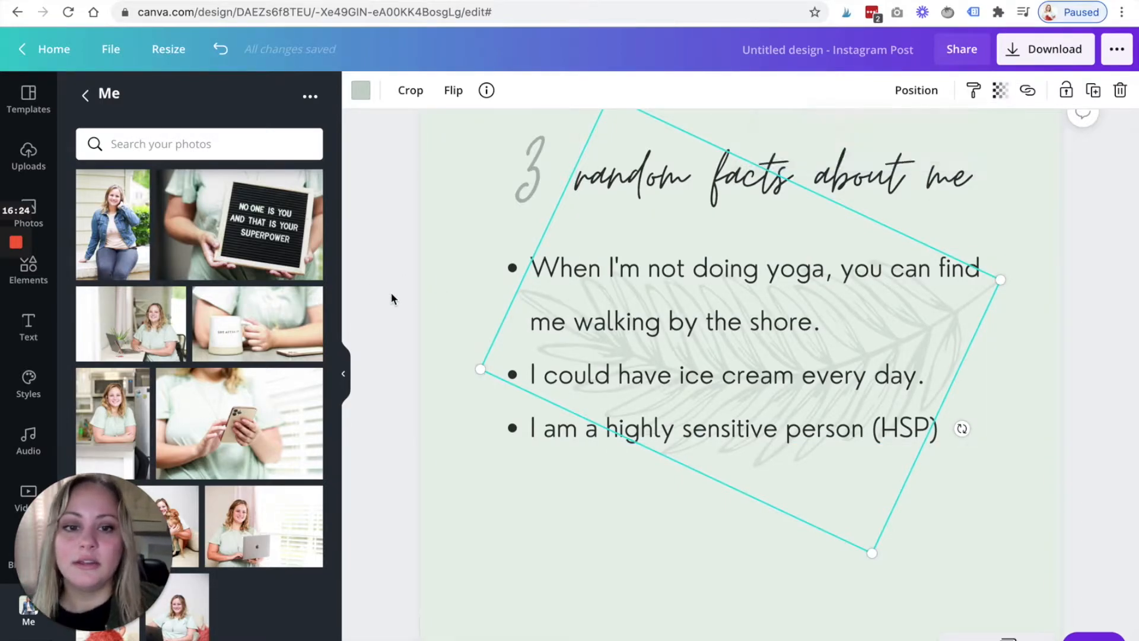
{"action": "left_click", "coordinate": [390, 293]}
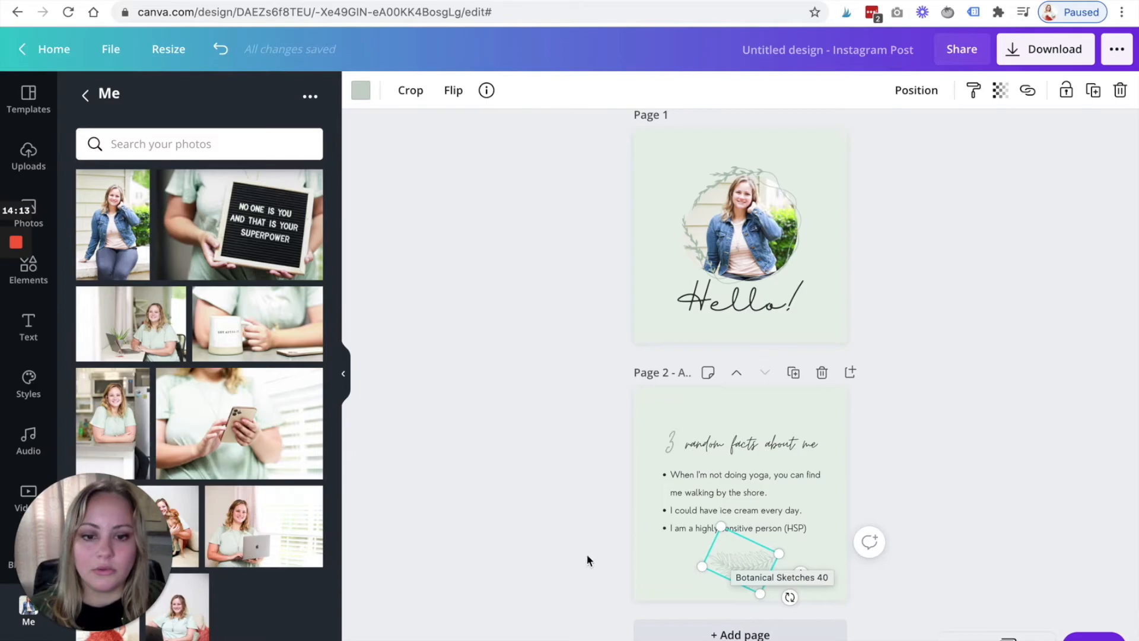
View the information details of the botanical round frame around page 1's photo.
{"action": "left_click", "coordinate": [546, 546]}
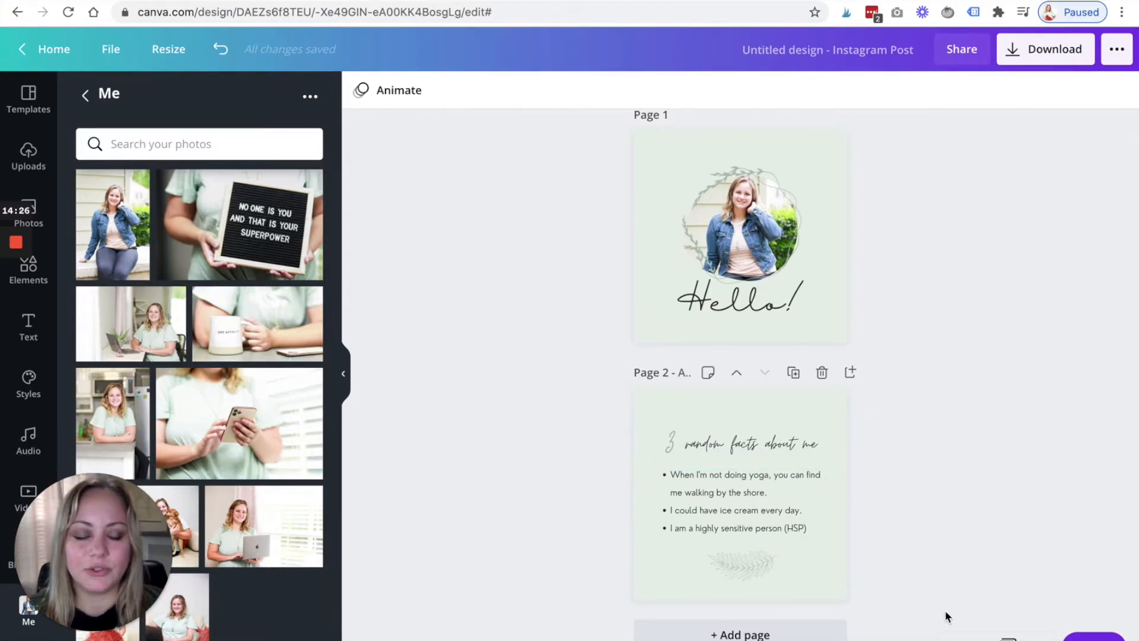
{"action": "left_click", "coordinate": [969, 637]}
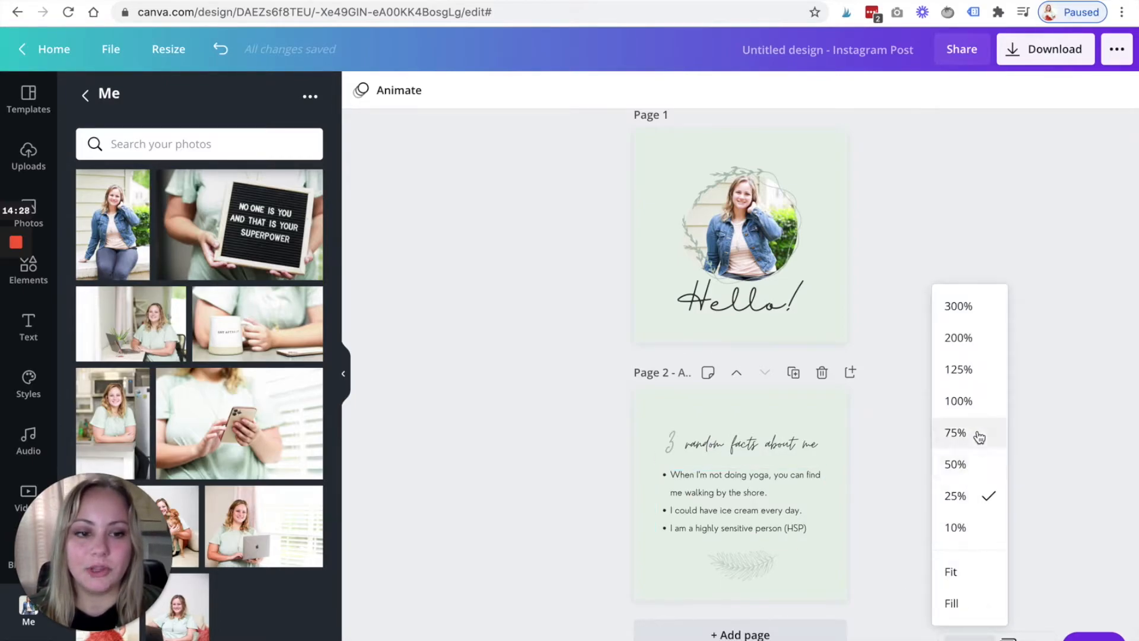
{"action": "left_click", "coordinate": [978, 437]}
{"action": "scroll", "coordinate": [1015, 303], "scroll_direction": "up", "scroll_amount": 5}
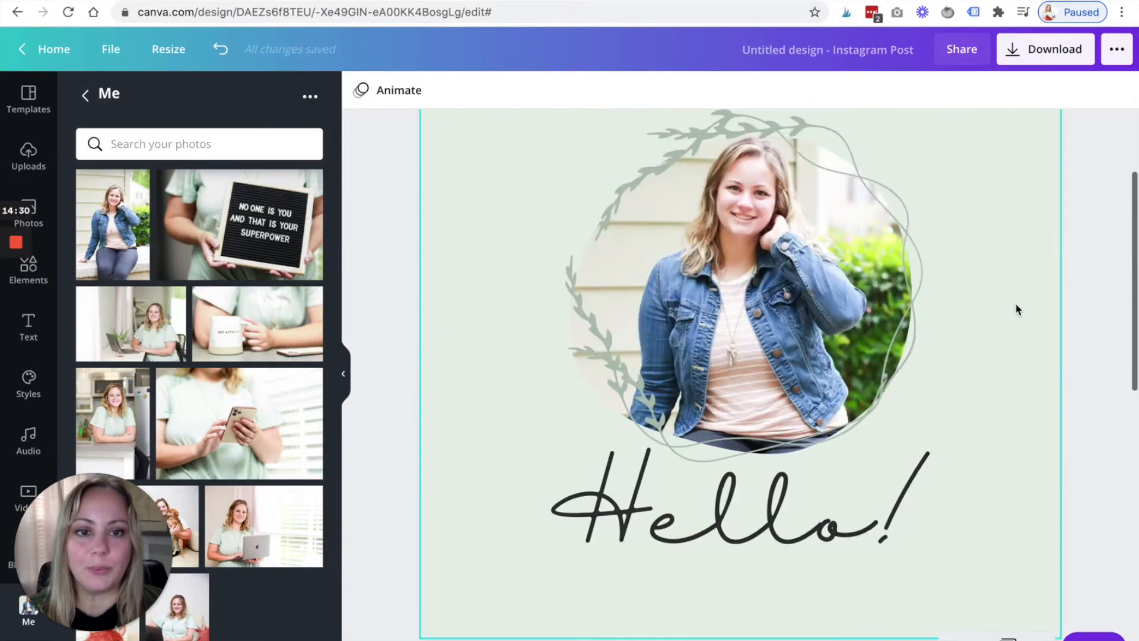
{"action": "left_click", "coordinate": [761, 201]}
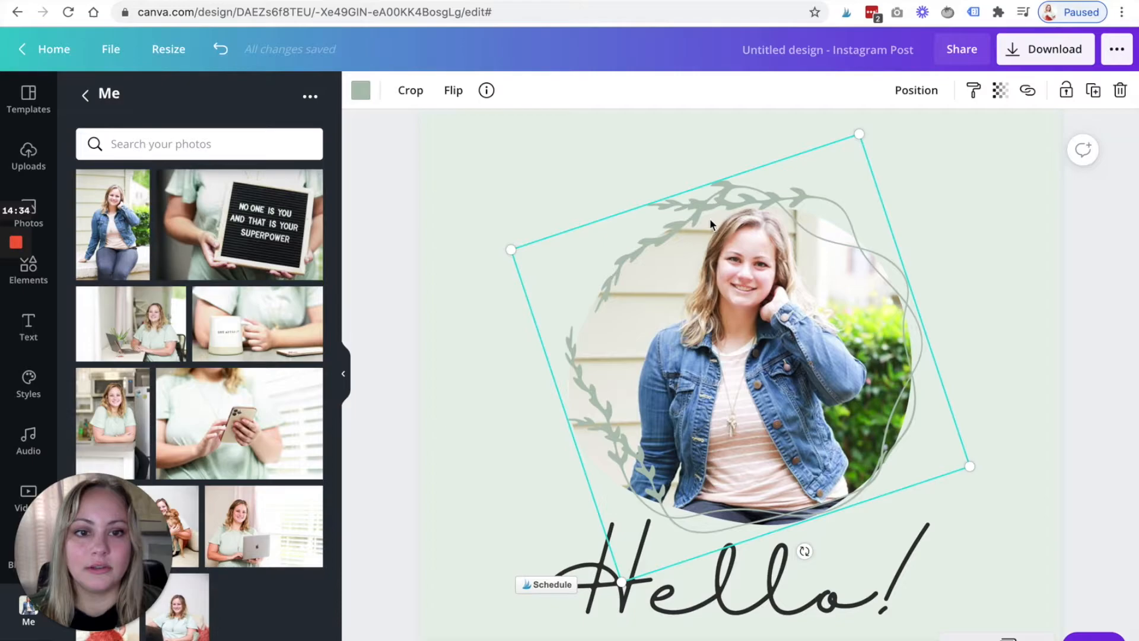
{"action": "left_click", "coordinate": [487, 90]}
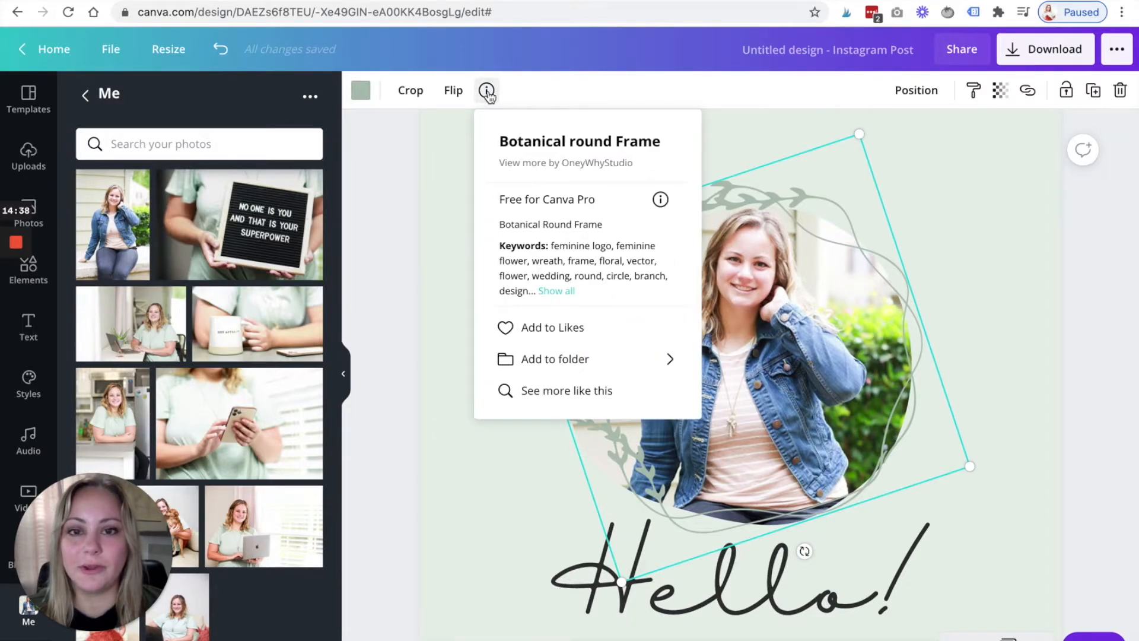
{"action": "left_click", "coordinate": [486, 91]}
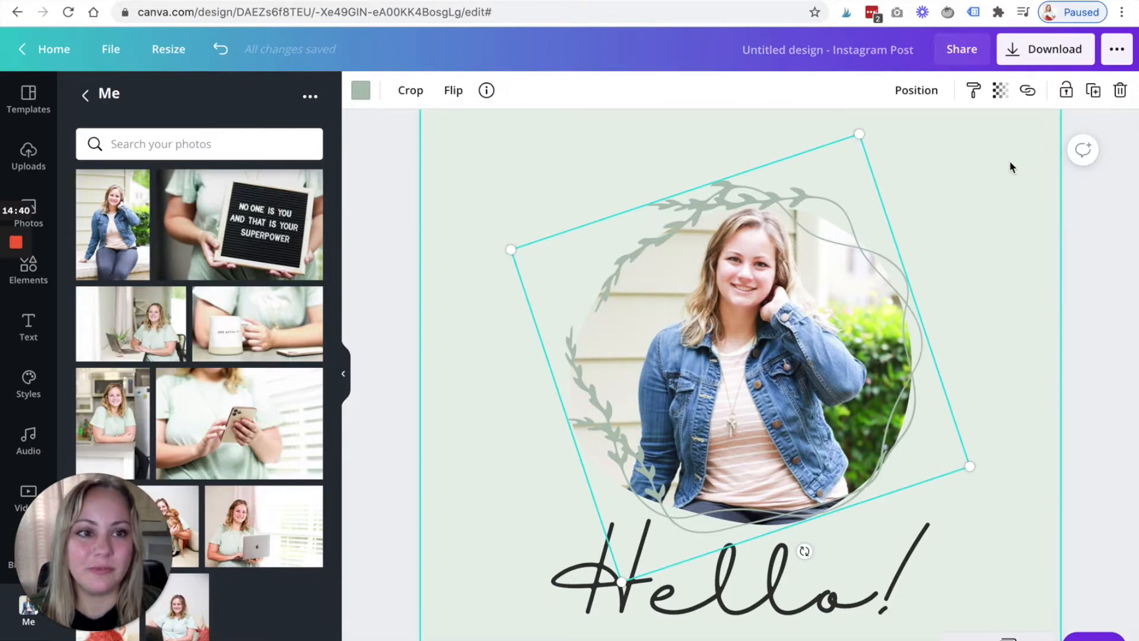
Send the botanical round frame backward behind page 1's photo and bring it forward again.
{"action": "left_click", "coordinate": [914, 94]}
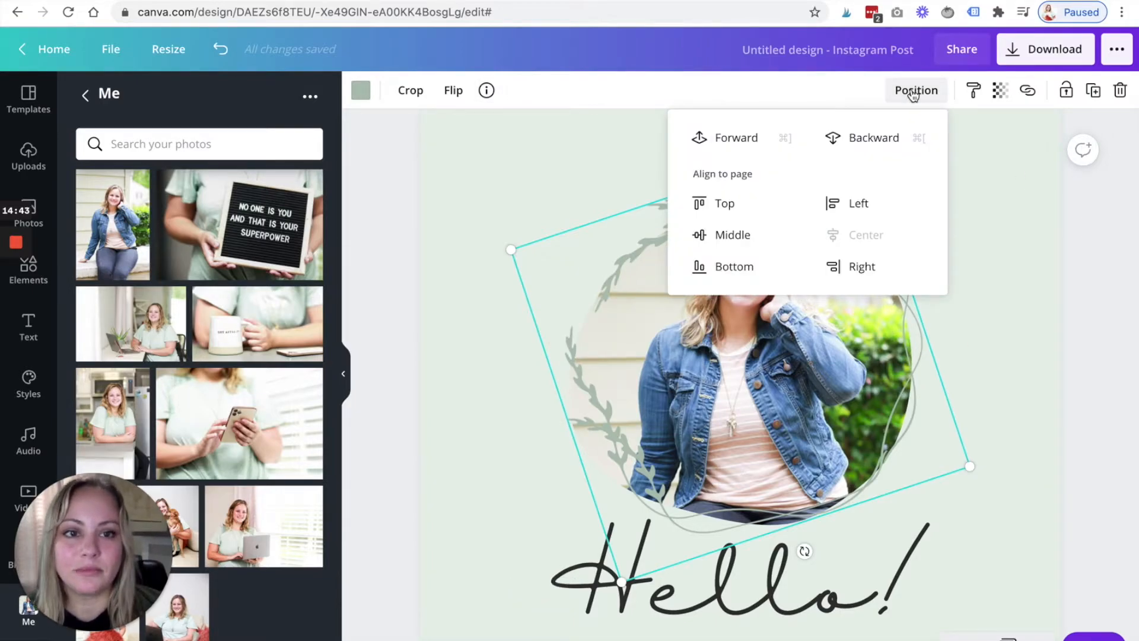
{"action": "left_click", "coordinate": [891, 140]}
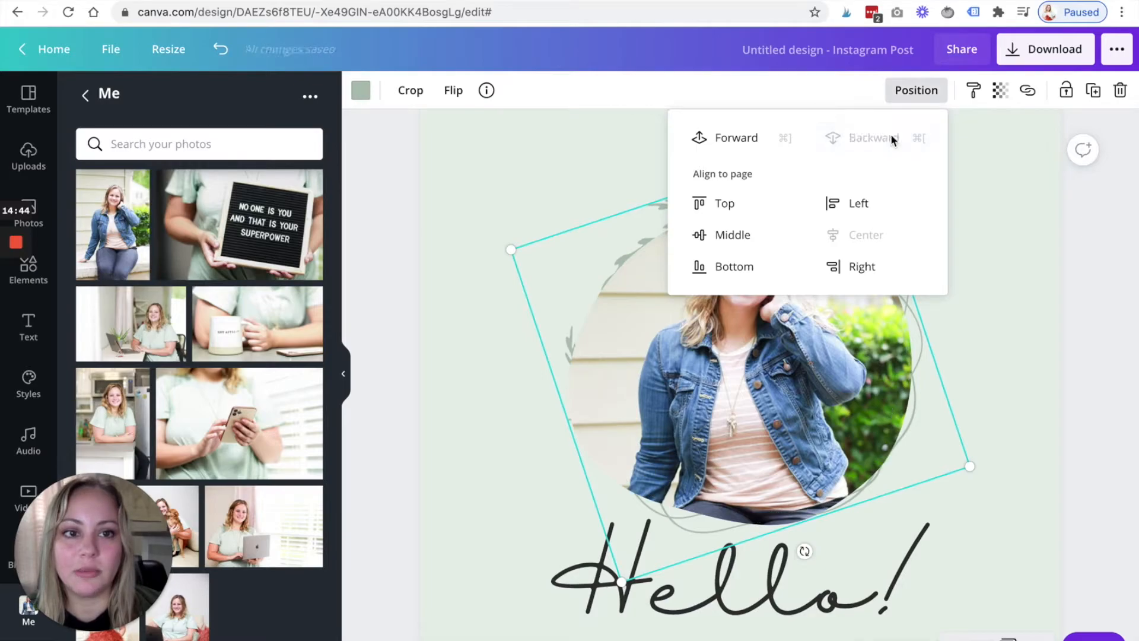
{"action": "left_click", "coordinate": [745, 143]}
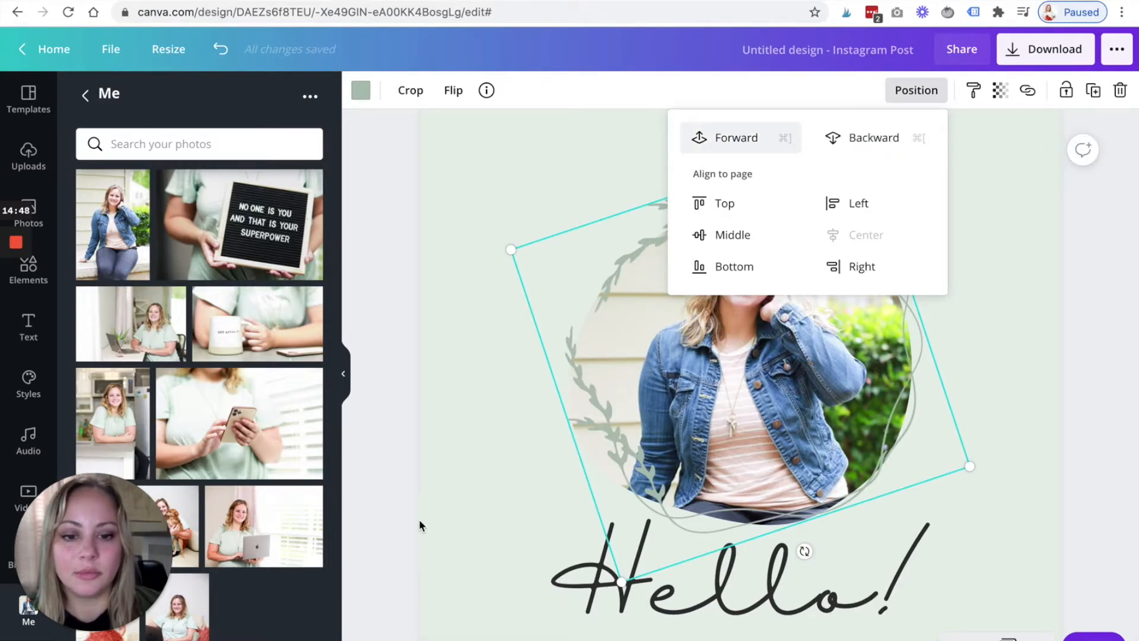
{"action": "left_click", "coordinate": [382, 553]}
{"action": "left_click", "coordinate": [471, 574]}
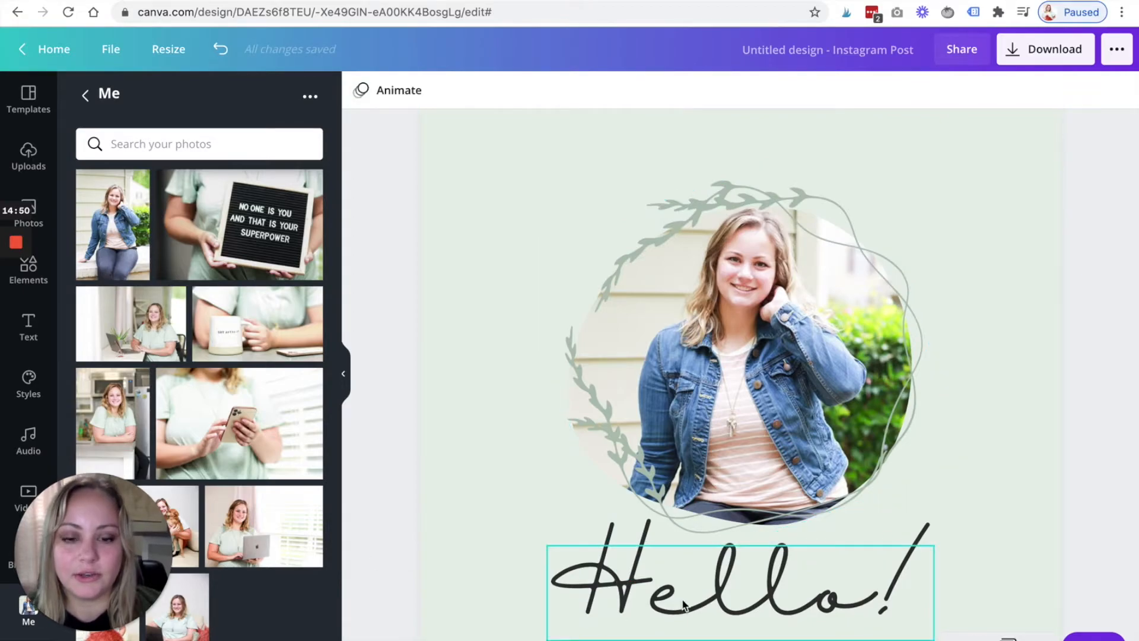
Move the "Hello!" text over the photo and align it to the center and middle of page 1.
{"action": "left_click_drag", "start_coordinate": [683, 605], "coordinate": [699, 385]}
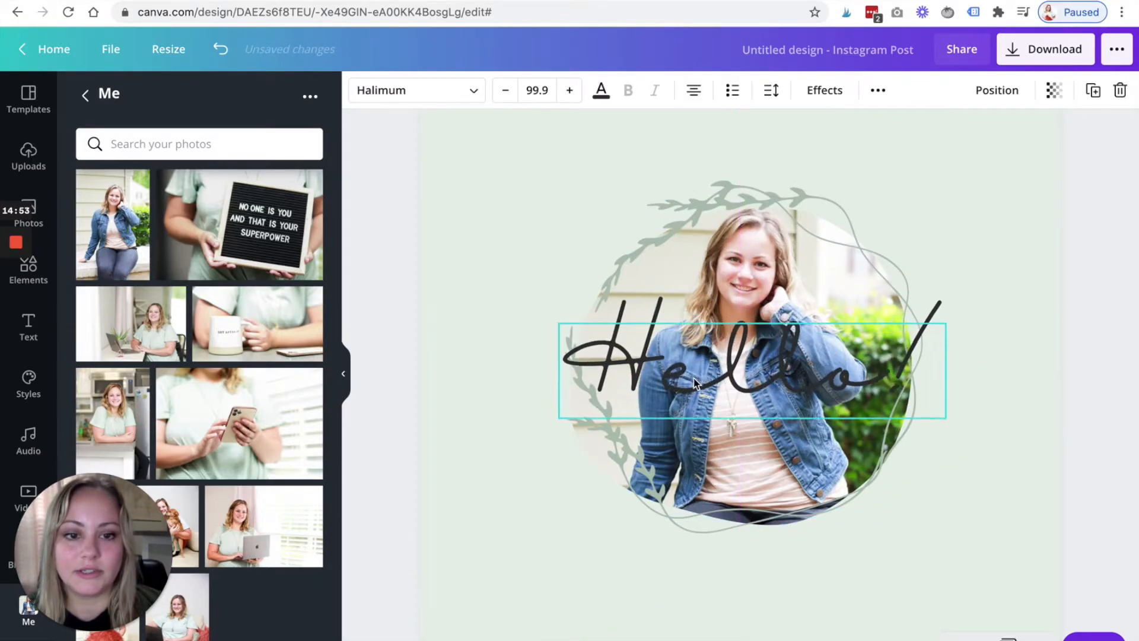
{"action": "left_click", "coordinate": [979, 95]}
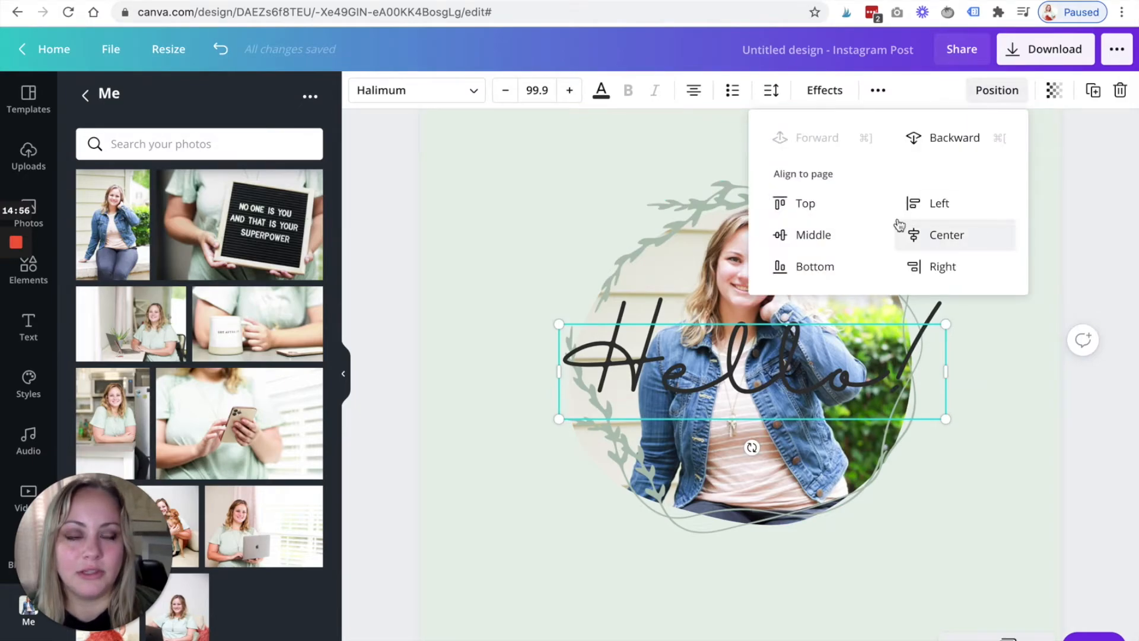
{"action": "left_click", "coordinate": [932, 235]}
{"action": "left_click", "coordinate": [818, 236]}
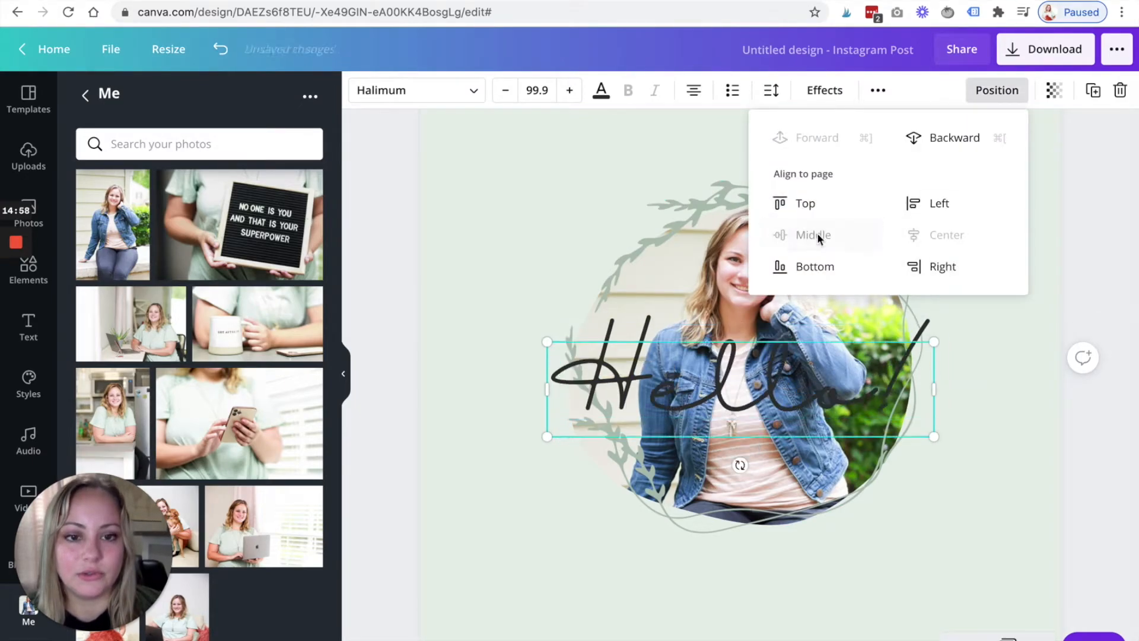
{"action": "left_click", "coordinate": [397, 460]}
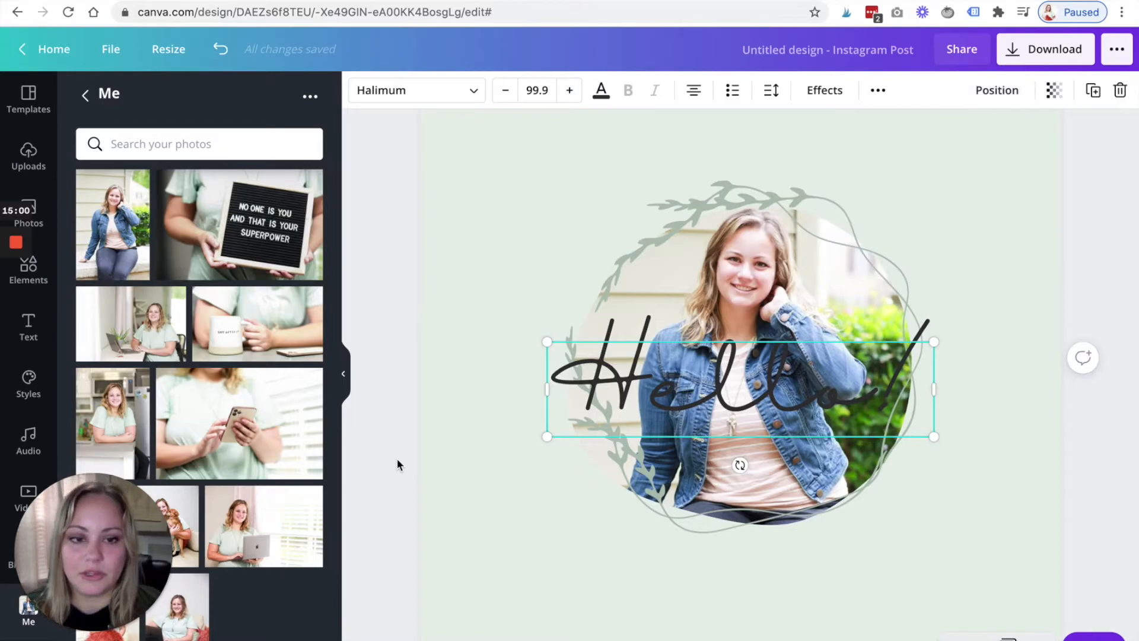
Change the "Hello!" text color on page 1 to the white swatch from the Neutrals palette.
{"action": "left_click", "coordinate": [602, 95]}
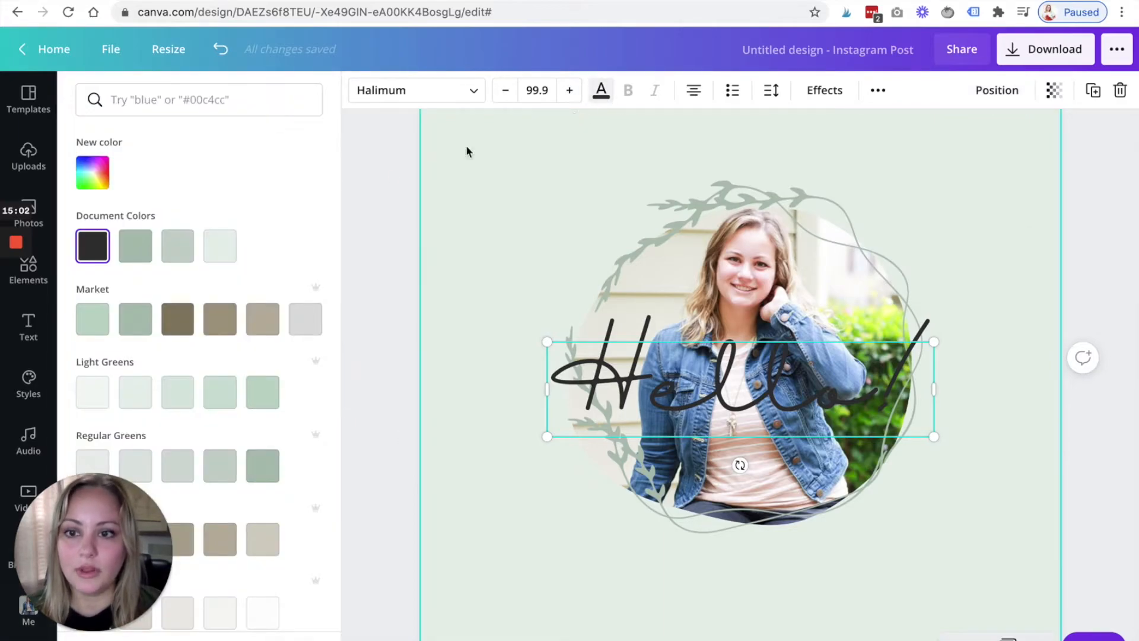
{"action": "scroll", "coordinate": [176, 194], "scroll_direction": "down", "scroll_amount": 3}
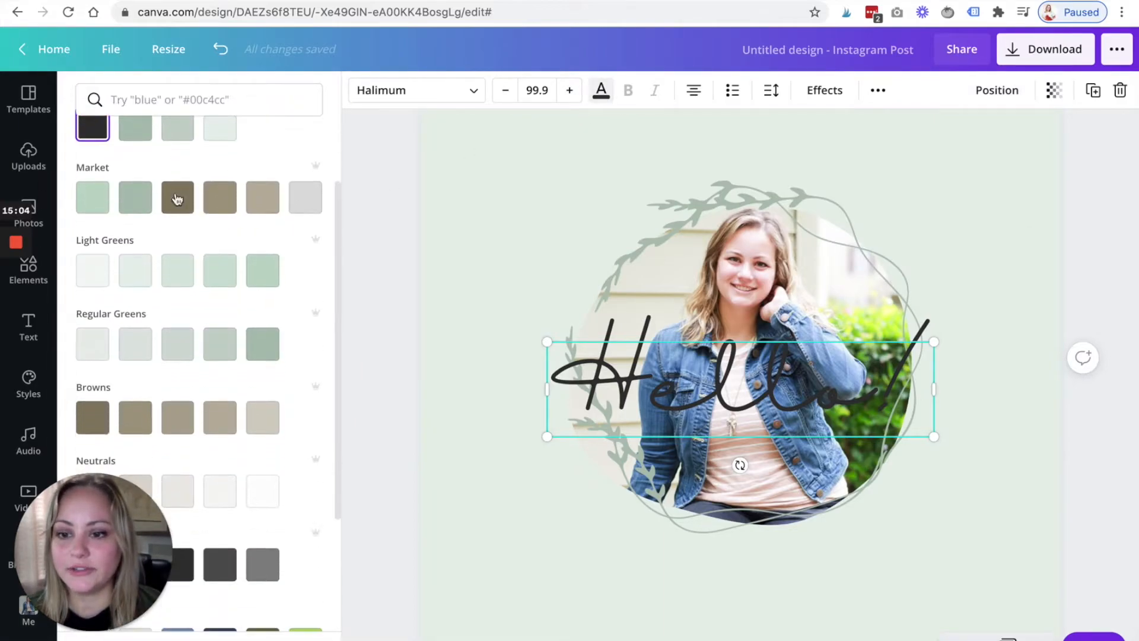
{"action": "left_click", "coordinate": [261, 492]}
{"action": "left_click", "coordinate": [382, 377]}
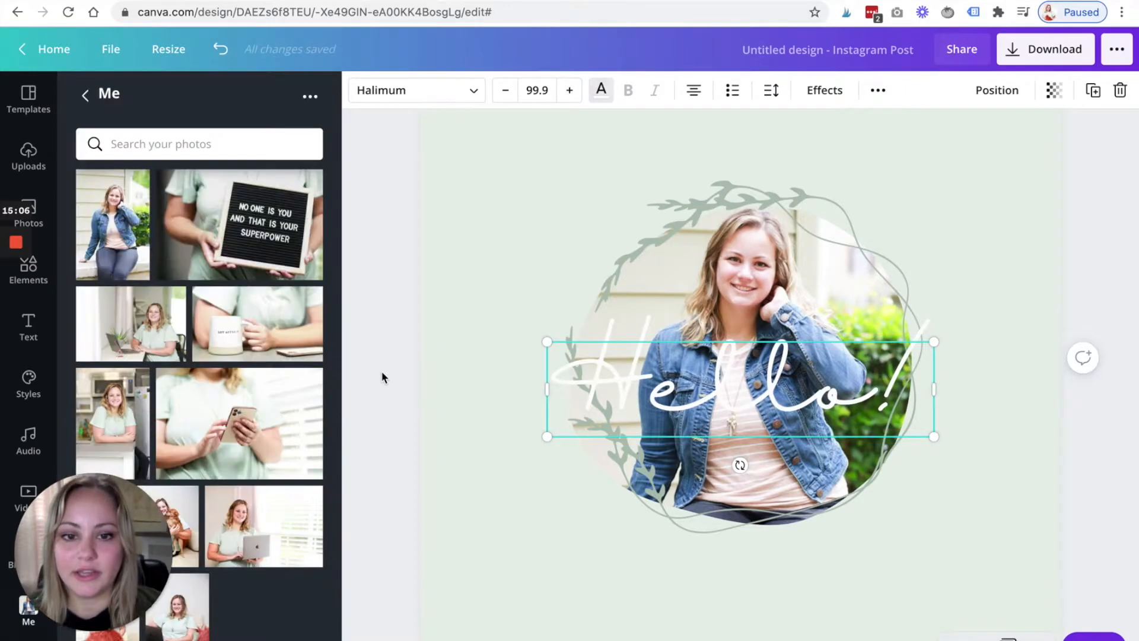
Enlarge the "Hello!" text to size 133 and align it to the center and middle of page 1.
{"action": "left_click_drag", "start_coordinate": [547, 441], "coordinate": [437, 562]}
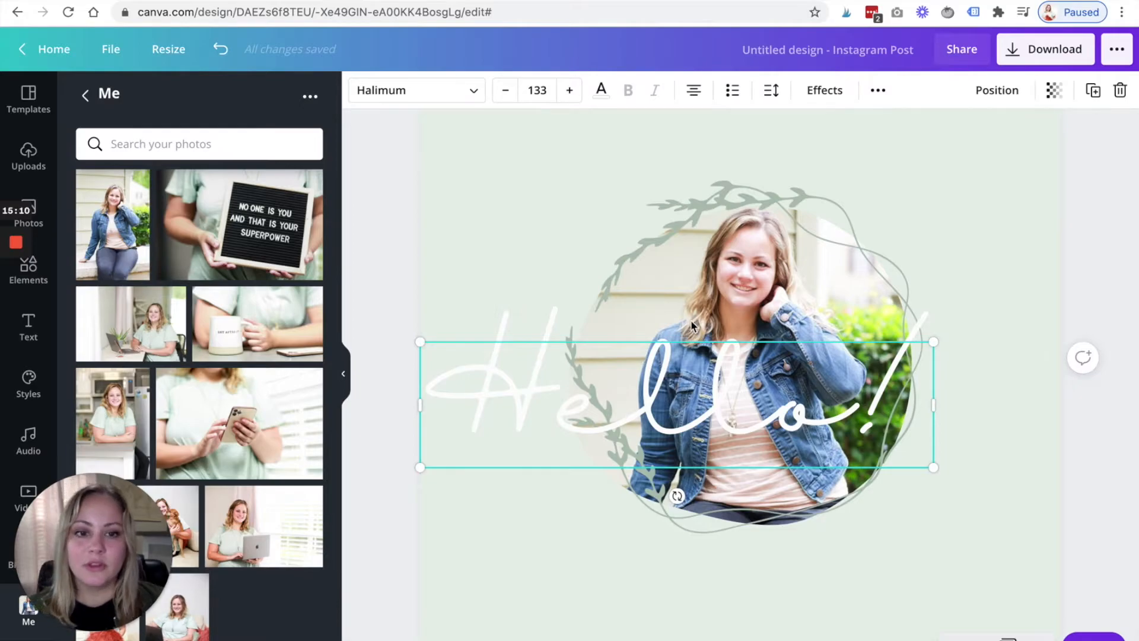
{"action": "left_click", "coordinate": [997, 90]}
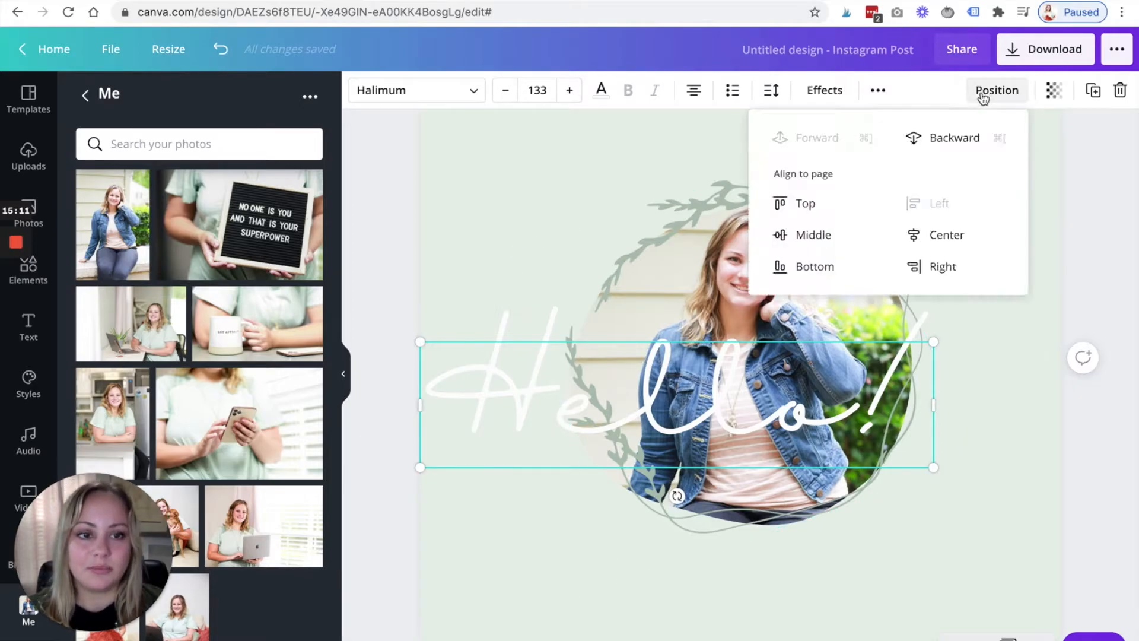
{"action": "left_click", "coordinate": [959, 247]}
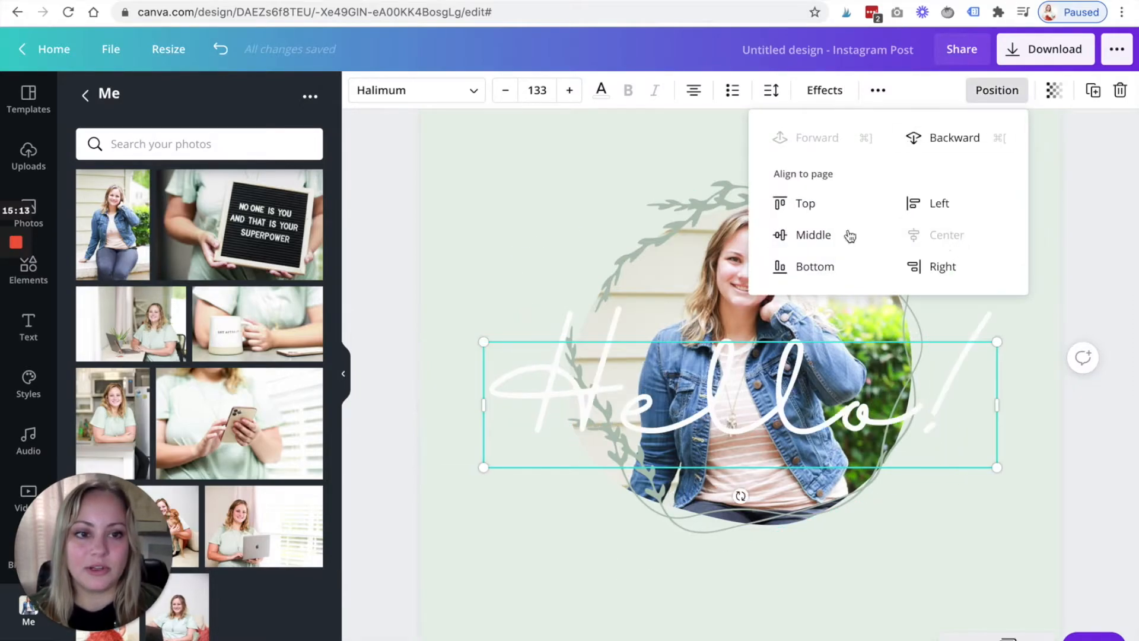
{"action": "left_click", "coordinate": [810, 236]}
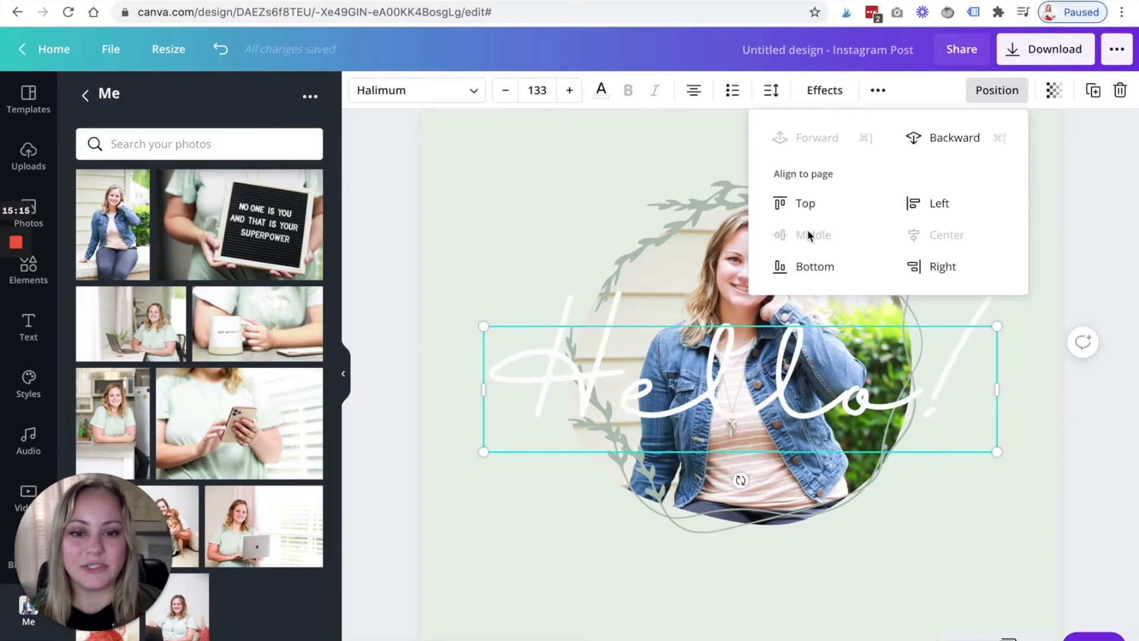
{"action": "left_click", "coordinate": [820, 273]}
Add a page 4 after the random facts page and fill it with the single-cell grid from the Grids elements.
{"action": "scroll", "coordinate": [498, 294], "scroll_direction": "down", "scroll_amount": 2}
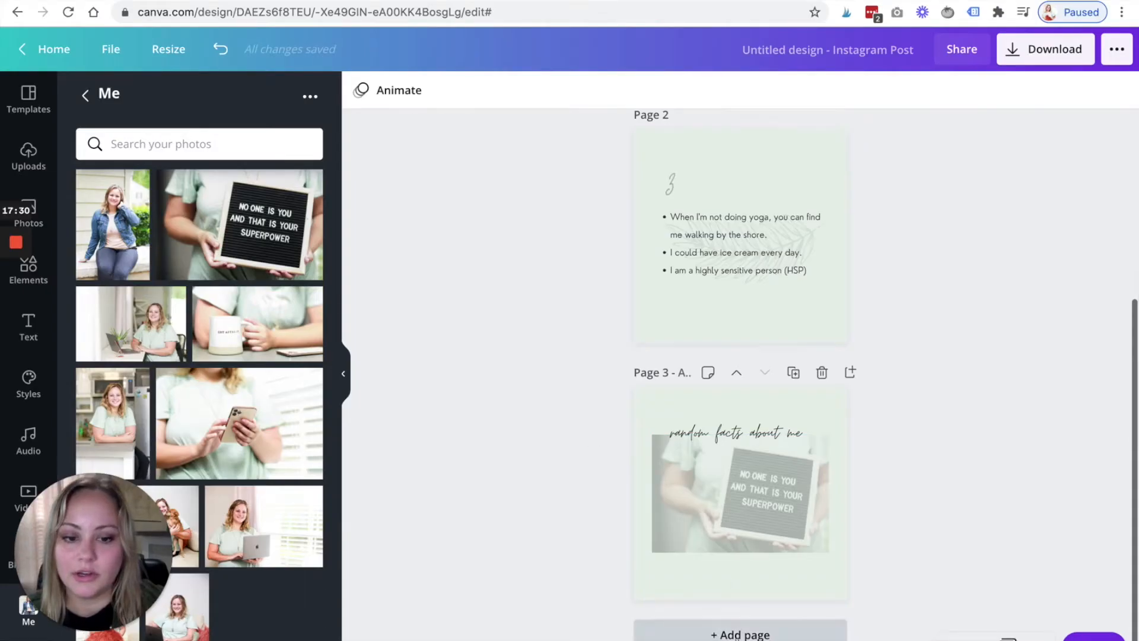
{"action": "left_click", "coordinate": [745, 632]}
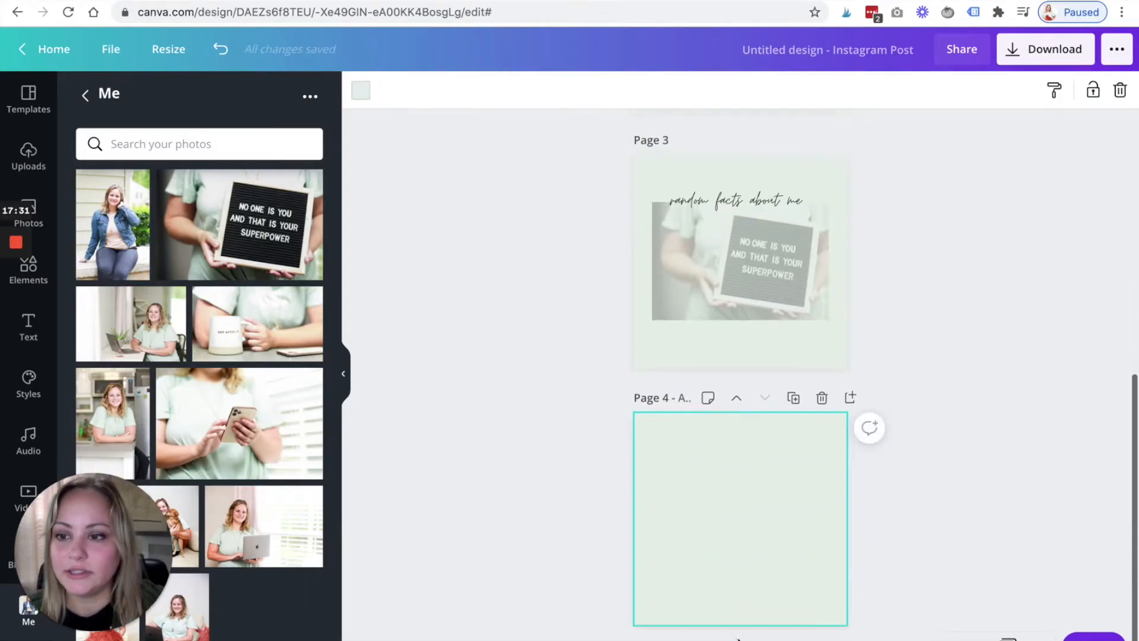
{"action": "left_click", "coordinate": [37, 284]}
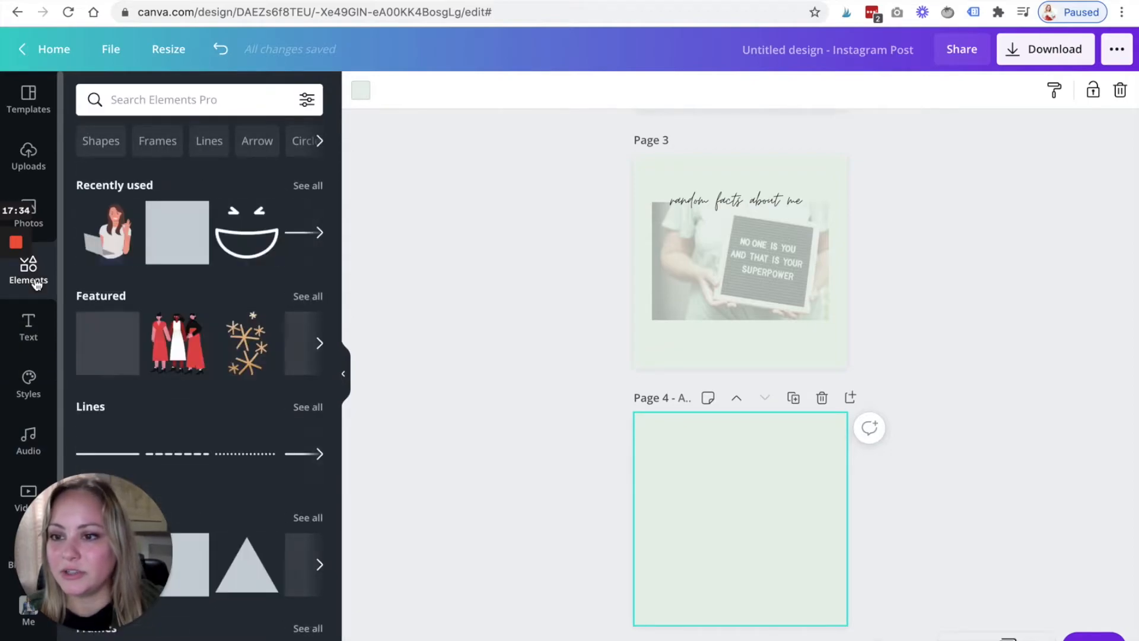
{"action": "scroll", "coordinate": [44, 338], "scroll_direction": "down", "scroll_amount": 1}
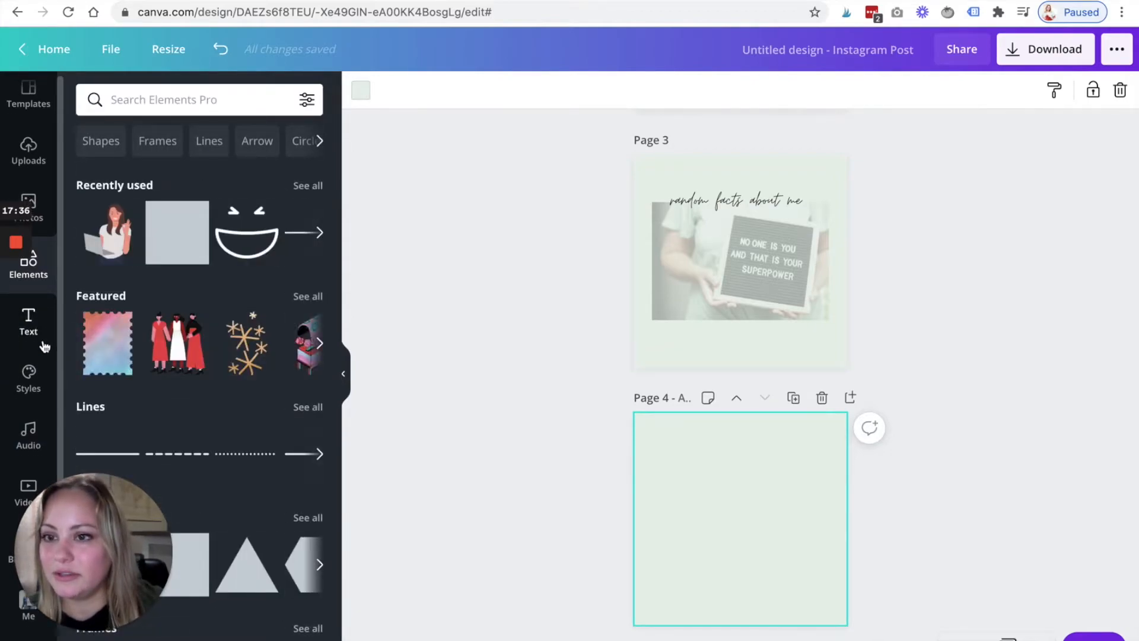
{"action": "scroll", "coordinate": [44, 346], "scroll_direction": "down", "scroll_amount": 1}
{"action": "scroll", "coordinate": [145, 360], "scroll_direction": "down", "scroll_amount": 3}
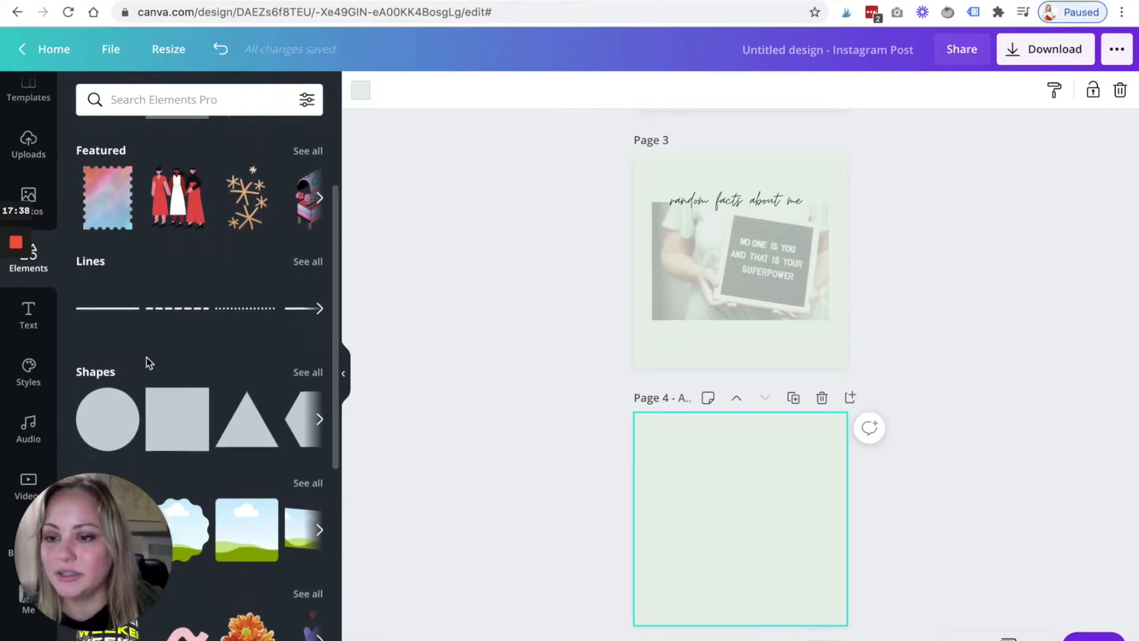
{"action": "scroll", "coordinate": [190, 275], "scroll_direction": "down", "scroll_amount": 3}
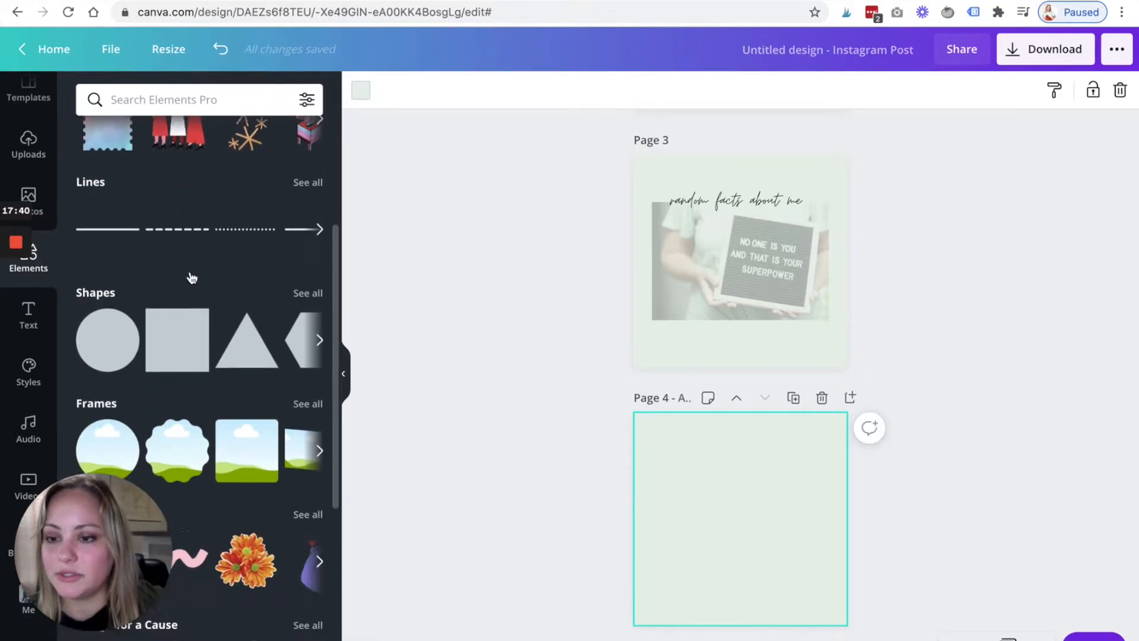
{"action": "scroll", "coordinate": [191, 275], "scroll_direction": "down", "scroll_amount": 1}
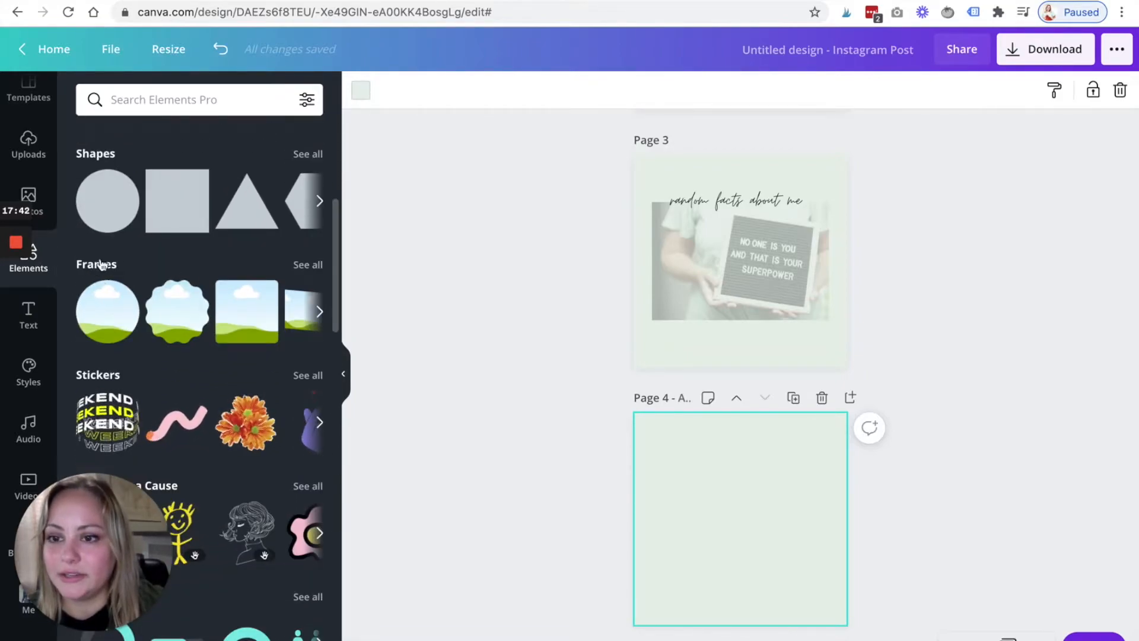
{"action": "scroll", "coordinate": [190, 311], "scroll_direction": "down", "scroll_amount": 3}
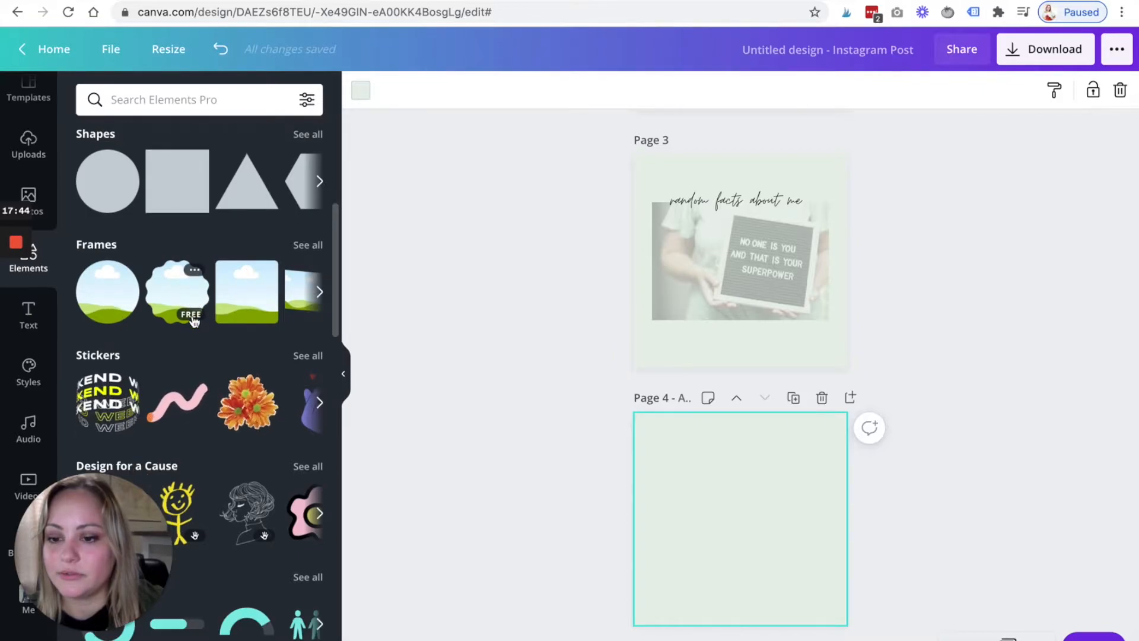
{"action": "scroll", "coordinate": [193, 315], "scroll_direction": "down", "scroll_amount": 4}
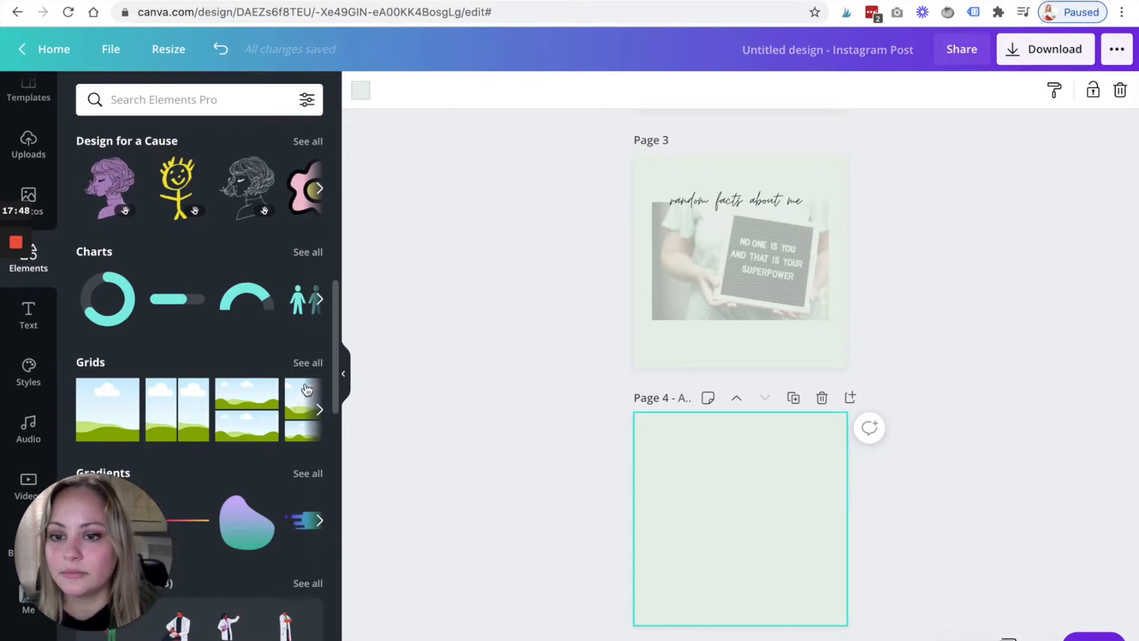
{"action": "left_click", "coordinate": [301, 367]}
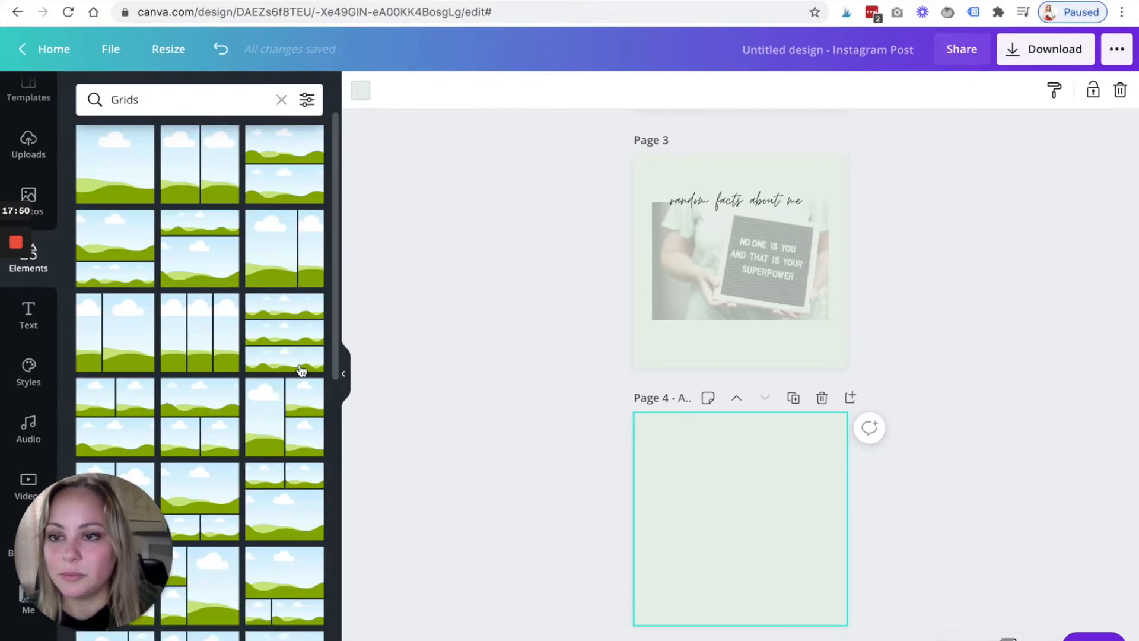
{"action": "left_click", "coordinate": [117, 167]}
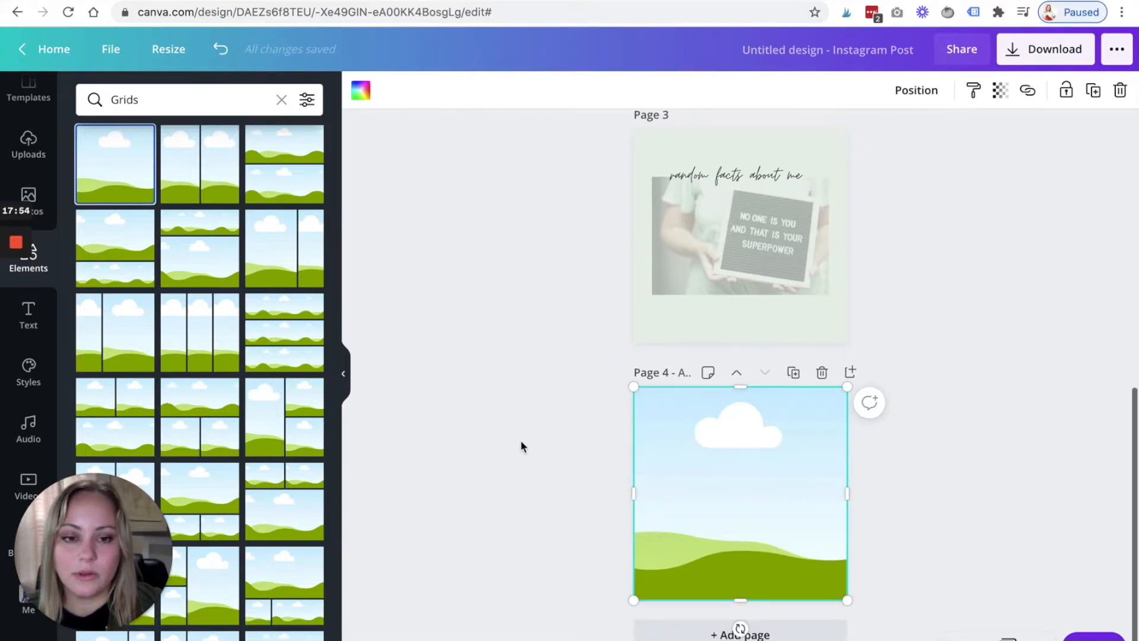
Add a page 5 and fill it with the grid of two side-by-side columns.
{"action": "left_click", "coordinate": [677, 635]}
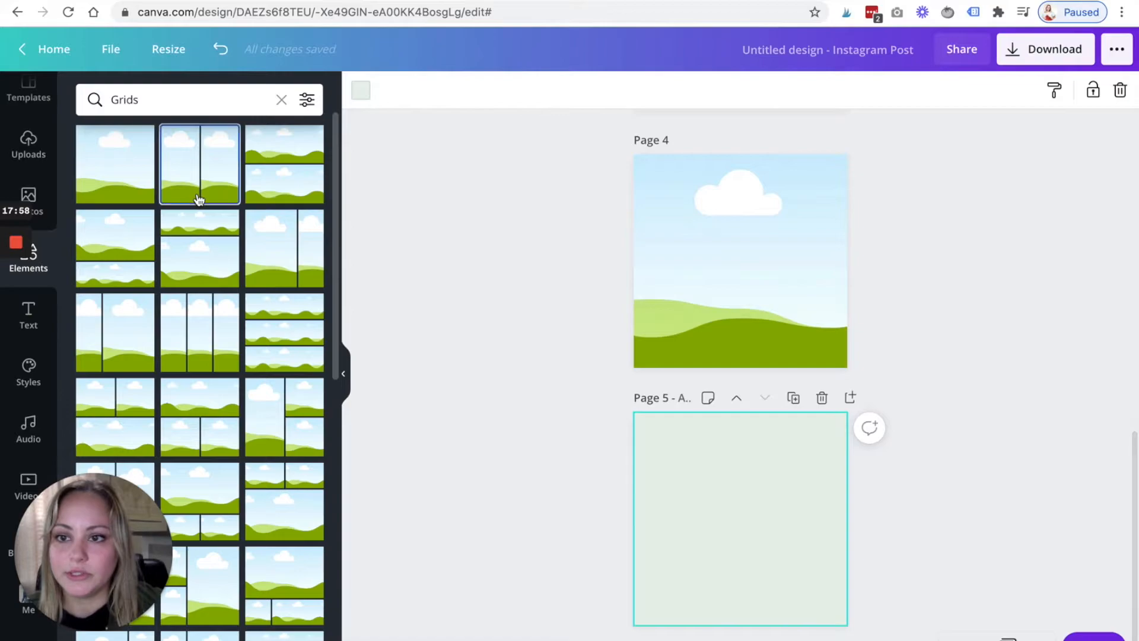
{"action": "left_click", "coordinate": [198, 196]}
{"action": "left_click", "coordinate": [509, 473]}
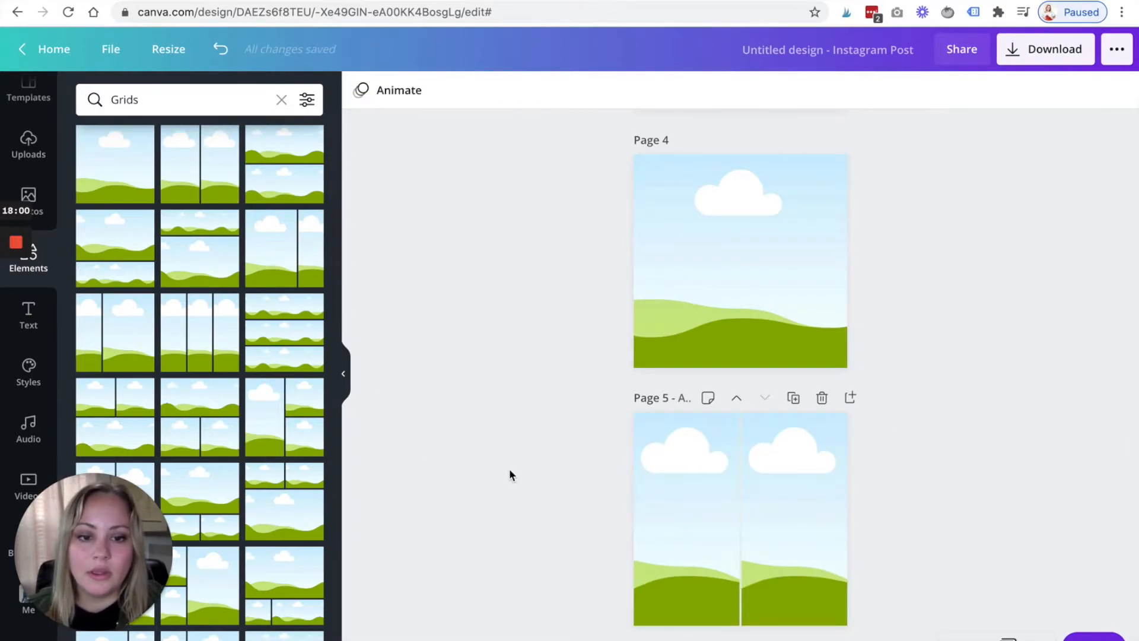
Shift page 5's two-column grid to the right to expose the background, and set the page background to white (#FFFFFF).
{"action": "left_click", "coordinate": [662, 489]}
{"action": "left_click_drag", "start_coordinate": [664, 482], "coordinate": [696, 482]}
{"action": "left_click", "coordinate": [648, 480]}
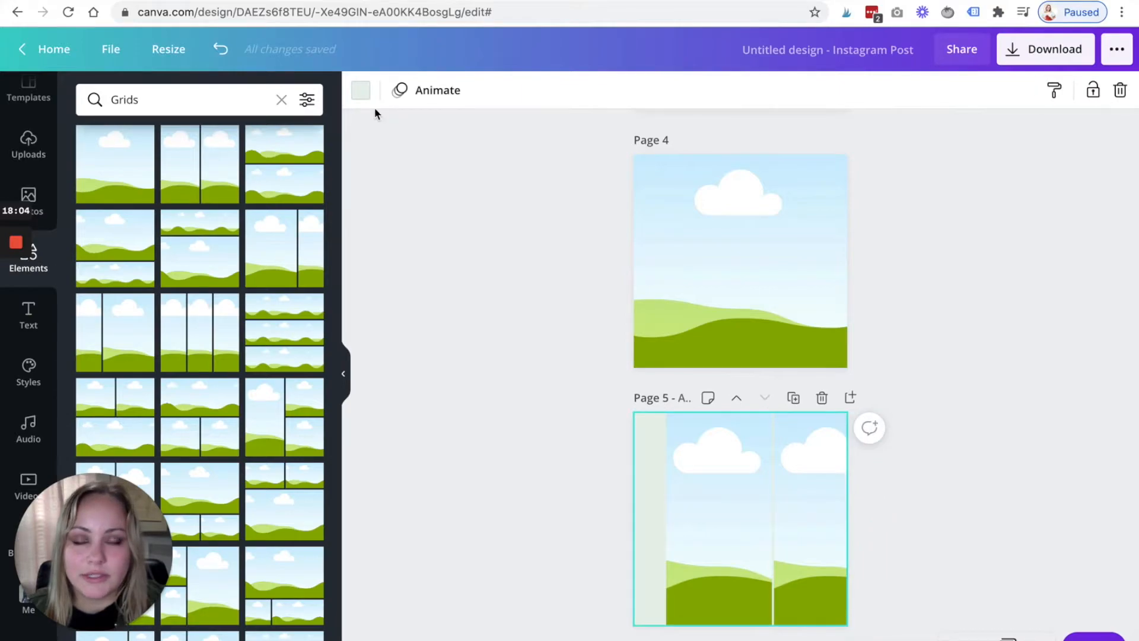
{"action": "left_click", "coordinate": [359, 92]}
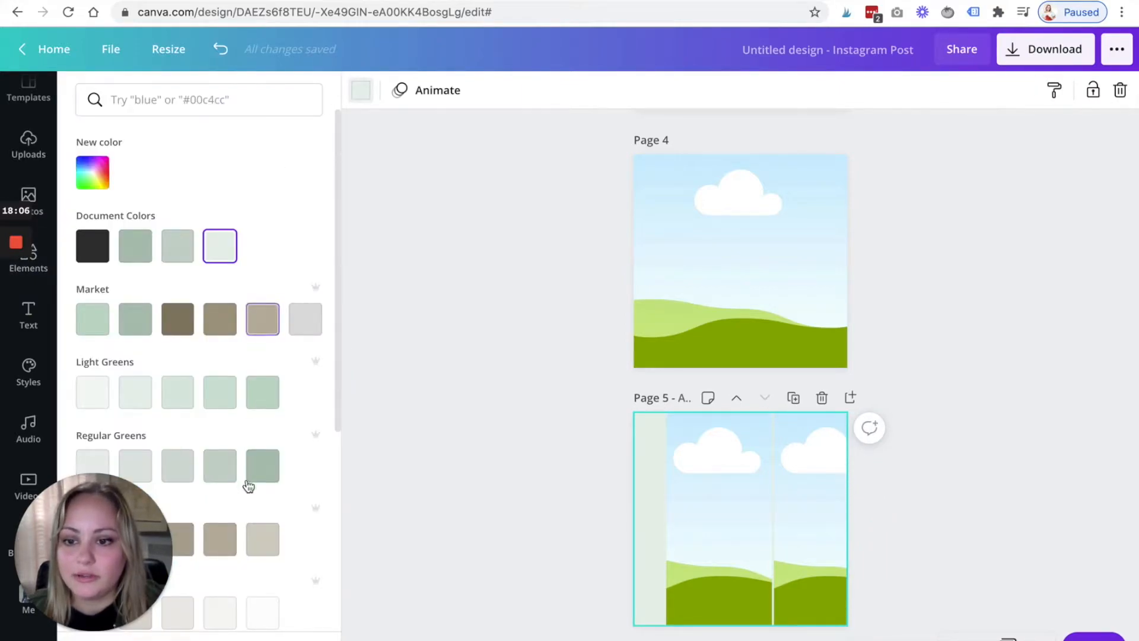
{"action": "scroll", "coordinate": [259, 548], "scroll_direction": "down", "scroll_amount": 1}
{"action": "scroll", "coordinate": [163, 251], "scroll_direction": "up", "scroll_amount": 1}
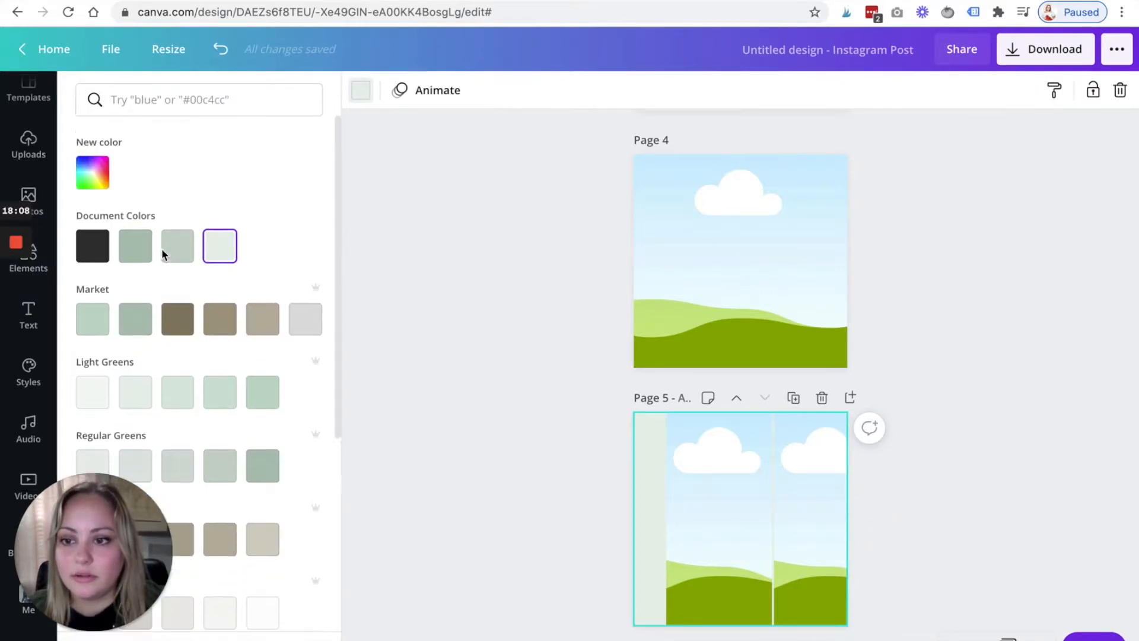
{"action": "left_click", "coordinate": [92, 185]}
{"action": "left_click_drag", "start_coordinate": [139, 266], "coordinate": [94, 212]}
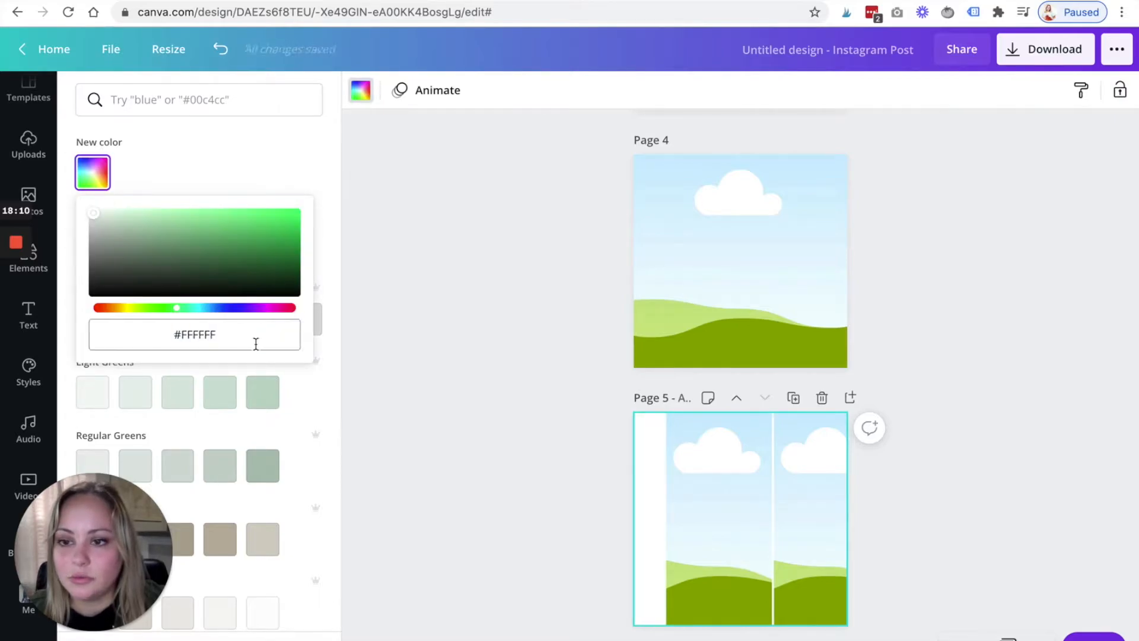
{"action": "left_click", "coordinate": [470, 382]}
Move the two-column grid back to cover all of page 5 and set its grid spacing to 0.
{"action": "left_click", "coordinate": [727, 539]}
{"action": "left_click_drag", "start_coordinate": [727, 539], "coordinate": [697, 539]}
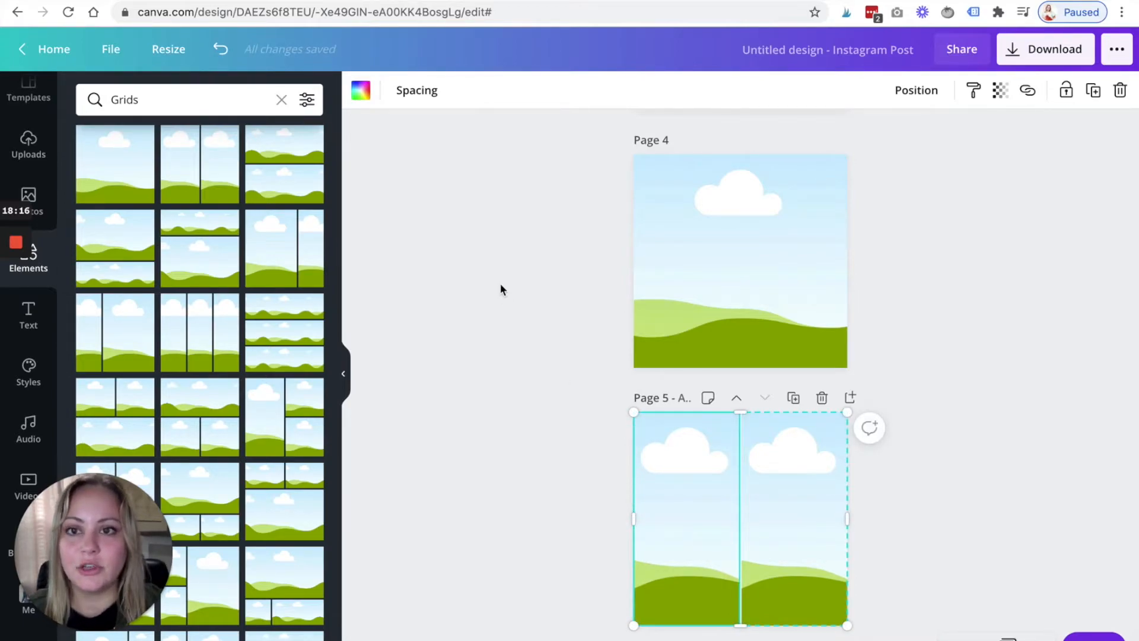
{"action": "left_click", "coordinate": [416, 95]}
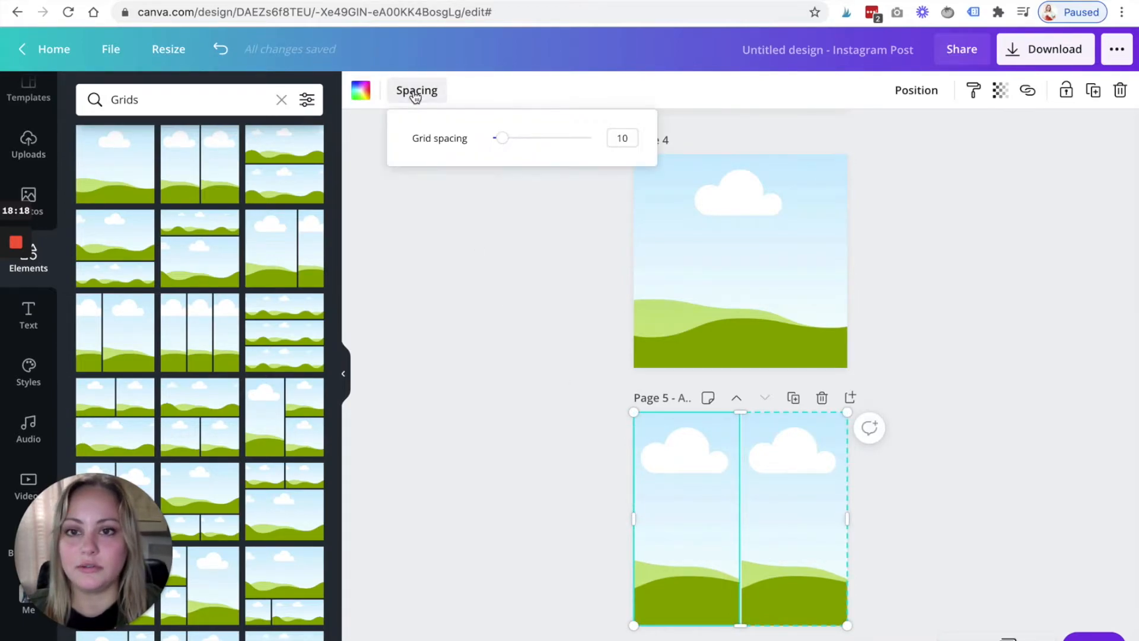
{"action": "left_click_drag", "start_coordinate": [502, 139], "coordinate": [491, 140]}
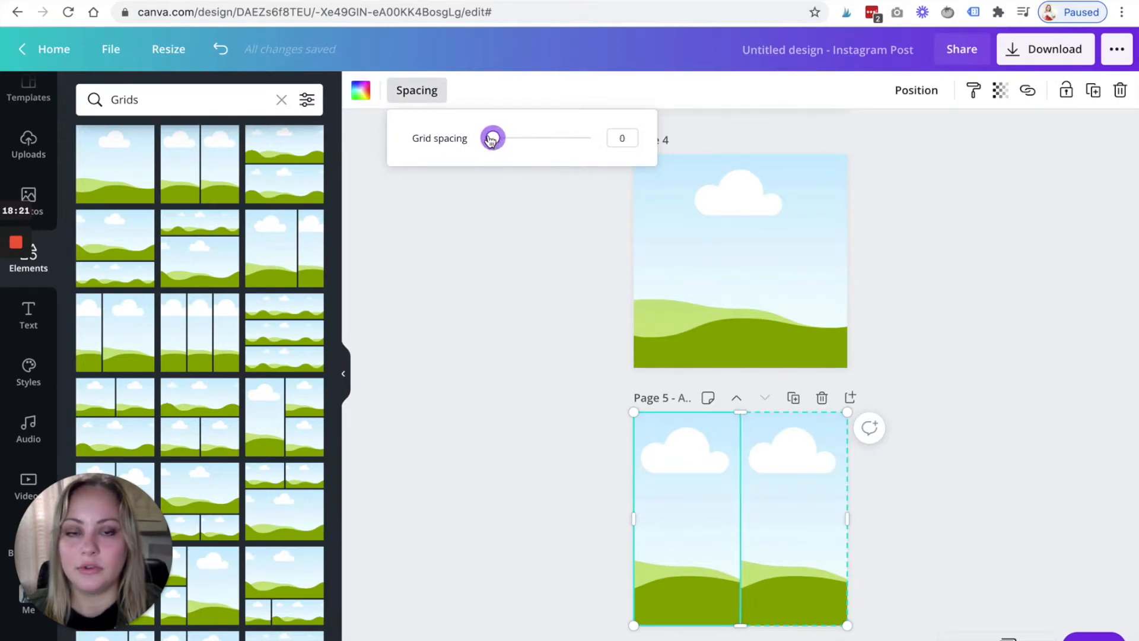
{"action": "left_click", "coordinate": [512, 325]}
{"action": "left_click", "coordinate": [515, 391]}
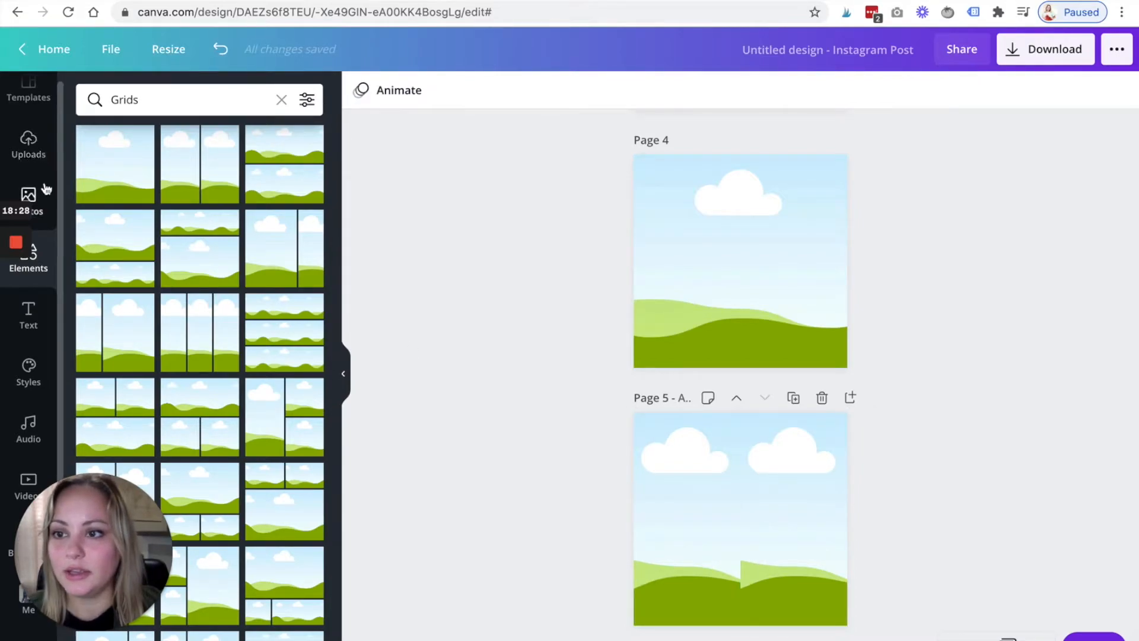
Fill page 4's grid with the plant and laptop photo from the recently used photos.
{"action": "left_click", "coordinate": [28, 199]}
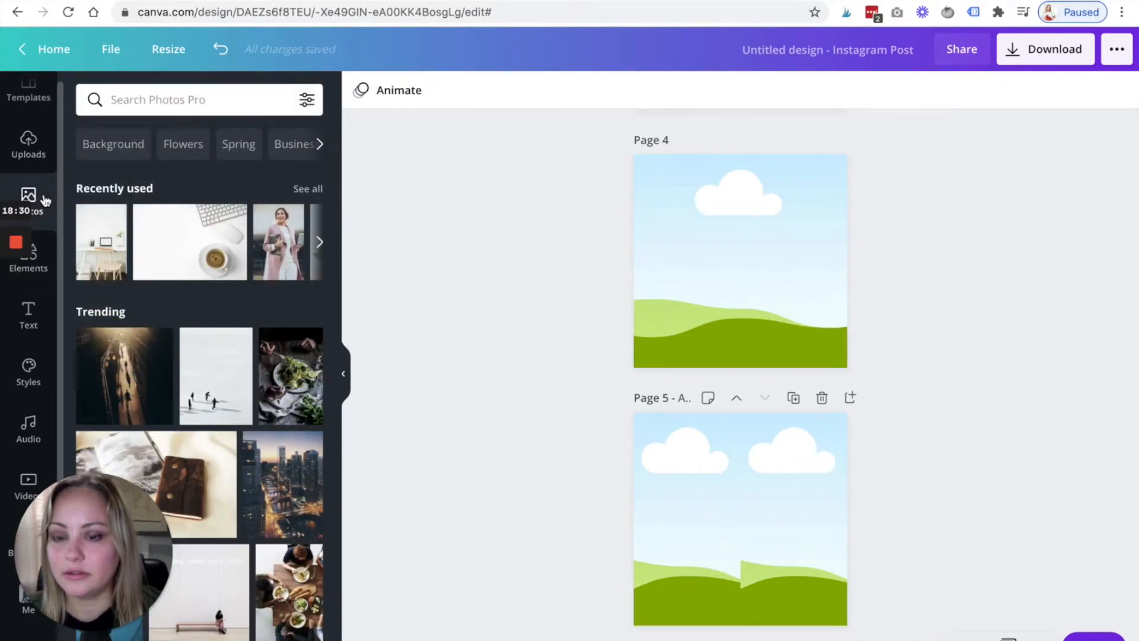
{"action": "left_click", "coordinate": [302, 190]}
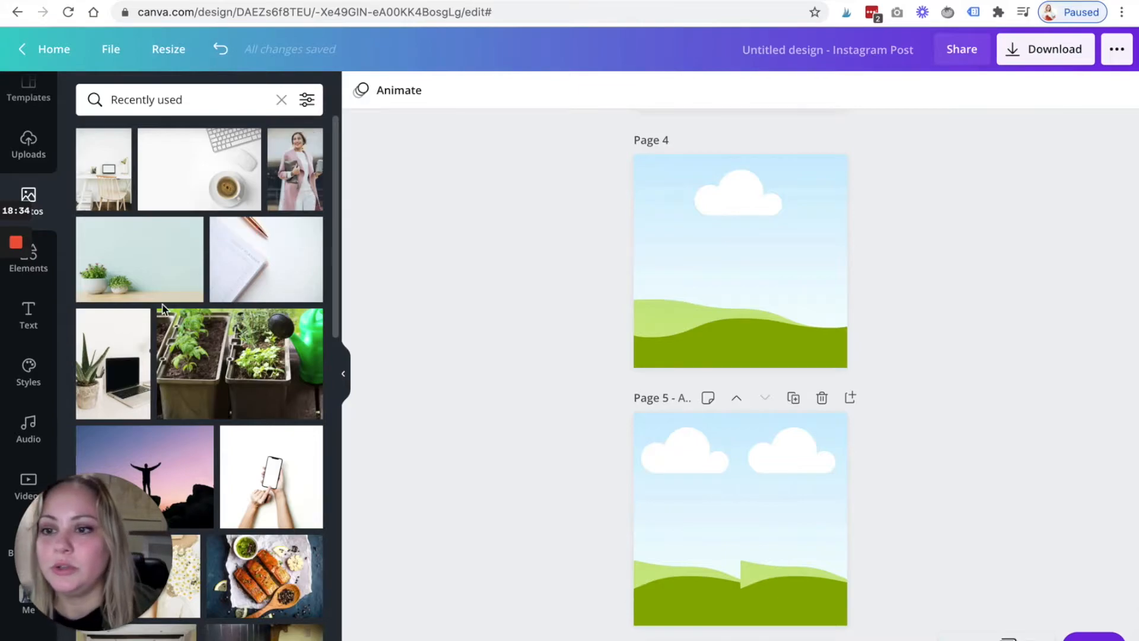
{"action": "left_click", "coordinate": [119, 361]}
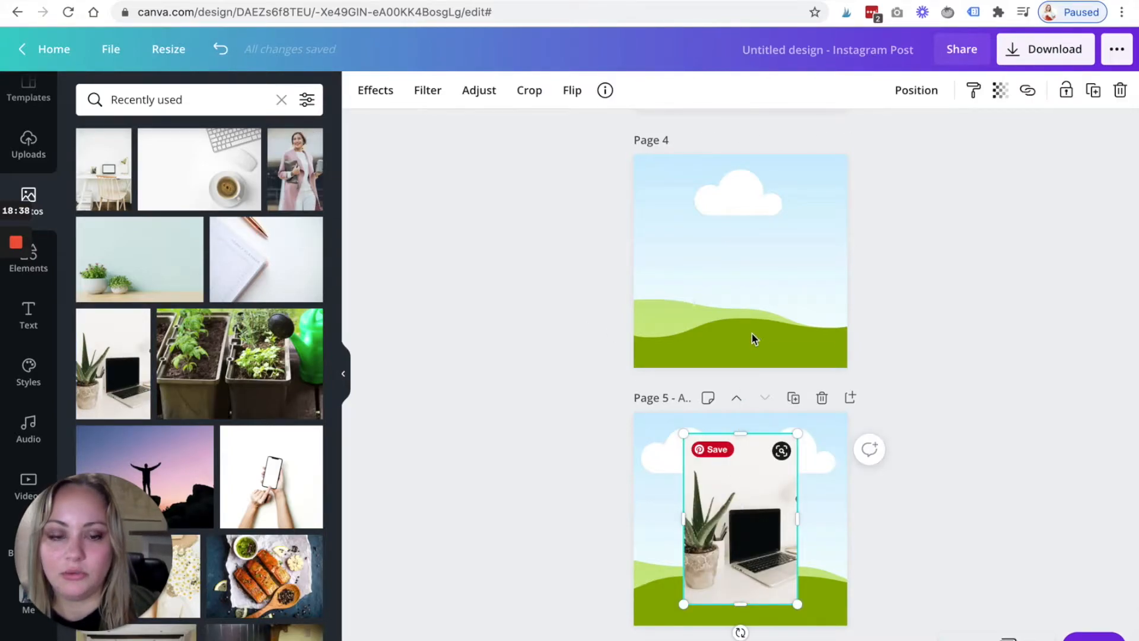
{"action": "left_click_drag", "start_coordinate": [789, 356], "coordinate": [761, 314]}
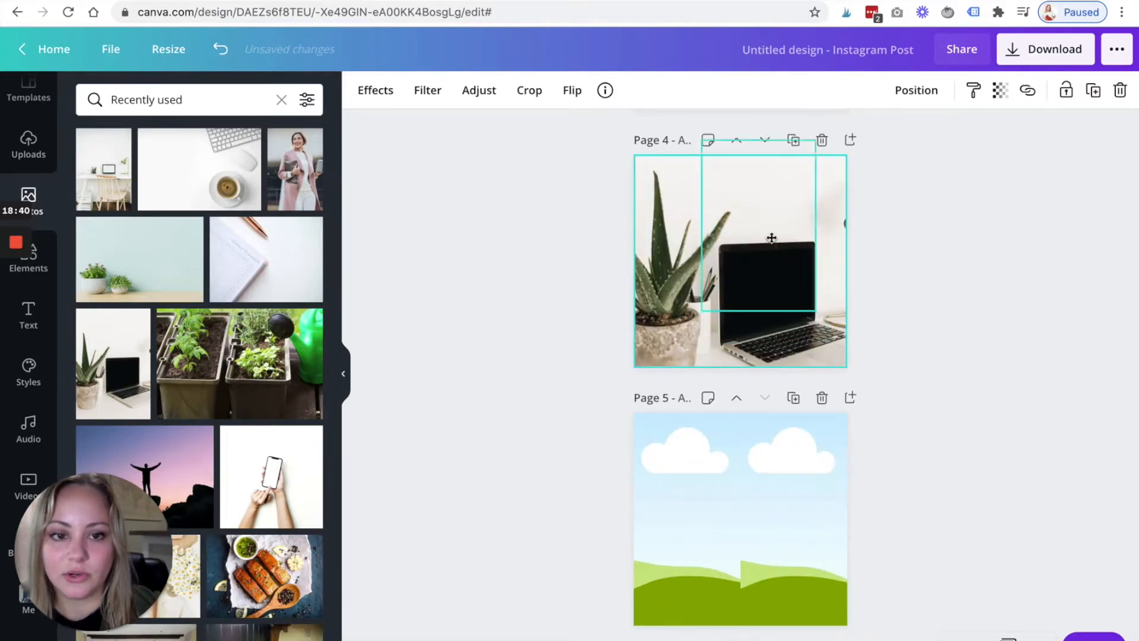
Reposition the photo vertically inside page 4's grid so the whole plant pot and laptop are in the crop.
{"action": "double_click", "coordinate": [759, 312]}
{"action": "left_click_drag", "start_coordinate": [754, 296], "coordinate": [748, 430]}
{"action": "left_click_drag", "start_coordinate": [746, 371], "coordinate": [751, 314]}
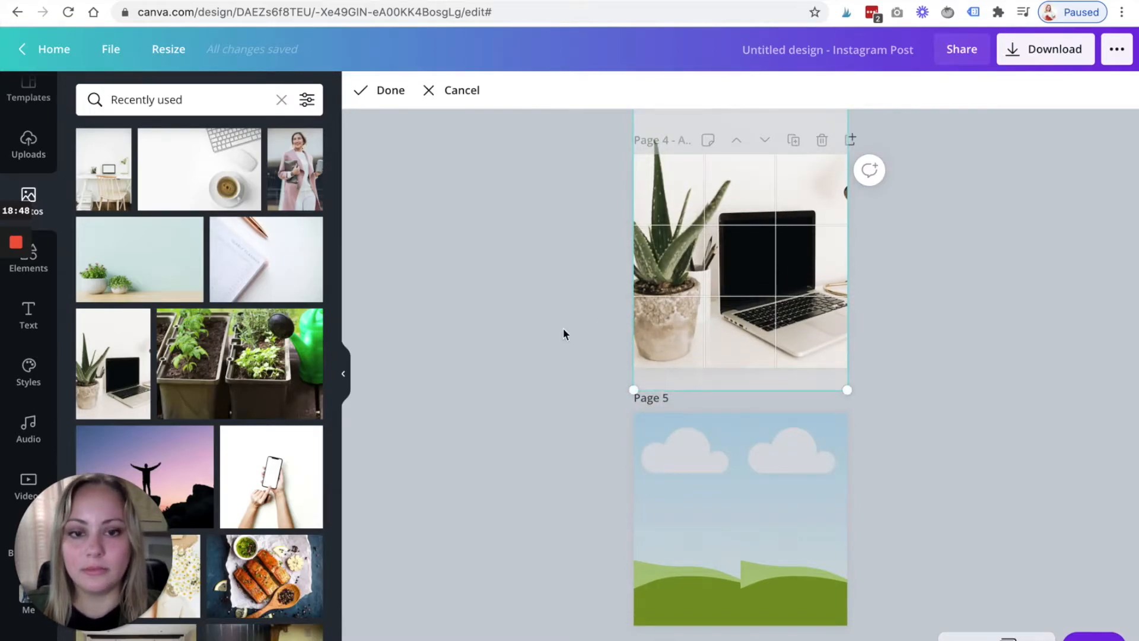
{"action": "left_click", "coordinate": [538, 333]}
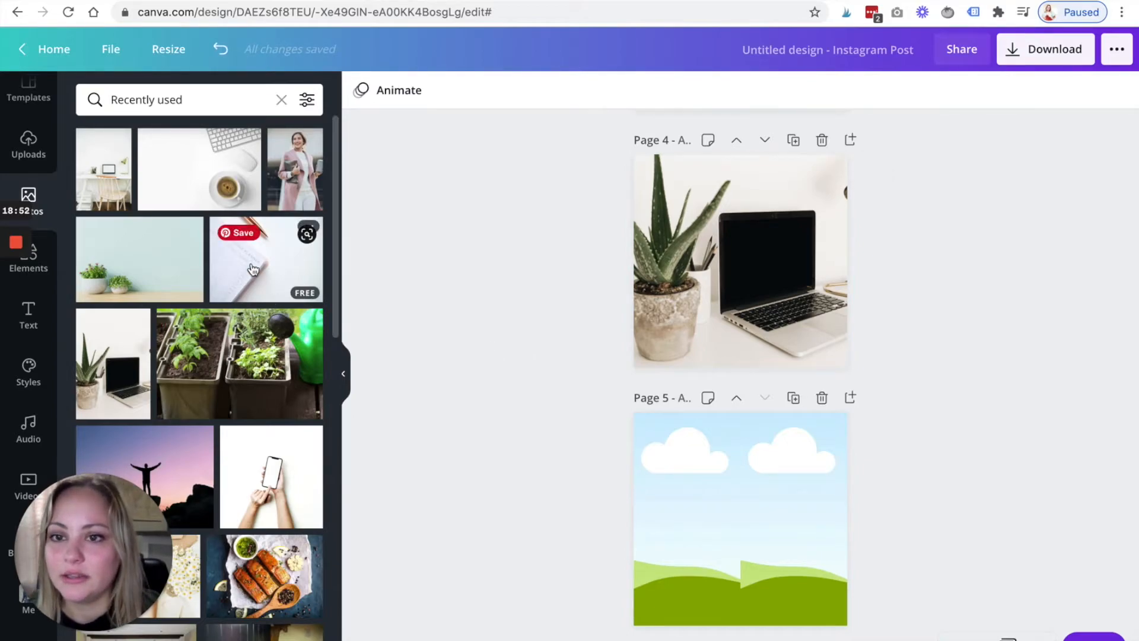
Fill page 5's two-column grid with the desk-and-chair photo and the keyboard-and-coffee photo, repositioning the coffee photo so the cup is within its crop.
{"action": "left_click", "coordinate": [102, 178]}
{"action": "left_click_drag", "start_coordinate": [702, 504], "coordinate": [676, 501]}
{"action": "left_click", "coordinate": [199, 172]}
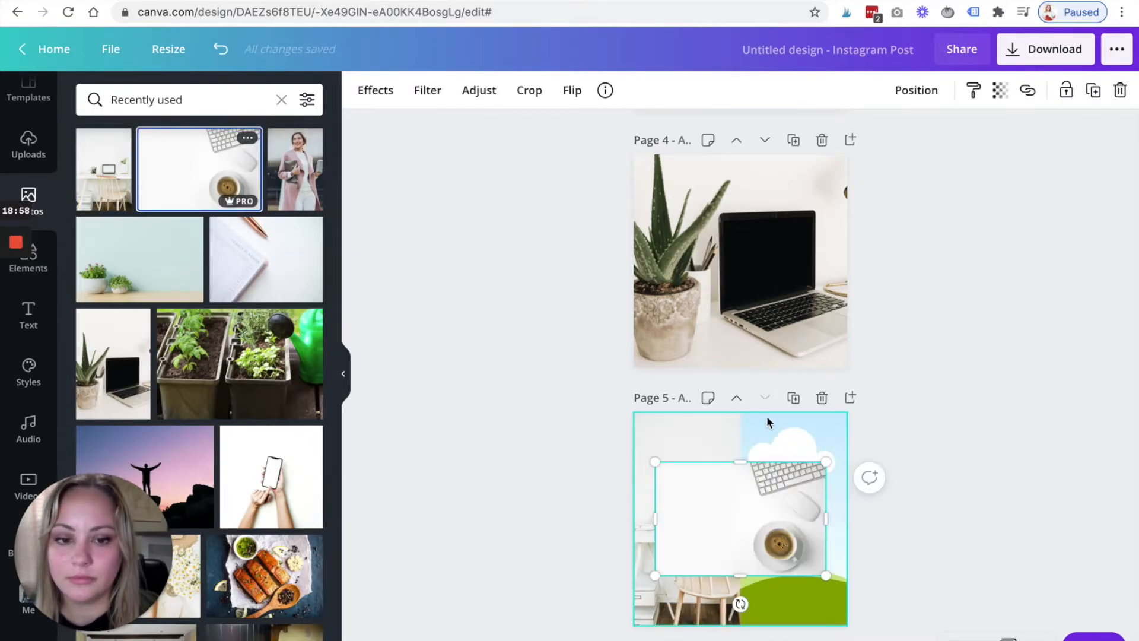
{"action": "left_click_drag", "start_coordinate": [777, 521], "coordinate": [786, 517]}
{"action": "left_click", "coordinate": [529, 464]}
{"action": "double_click", "coordinate": [828, 536]}
{"action": "left_click_drag", "start_coordinate": [821, 526], "coordinate": [764, 532]}
{"action": "left_click_drag", "start_coordinate": [769, 533], "coordinate": [777, 533]}
{"action": "left_click", "coordinate": [500, 398]}
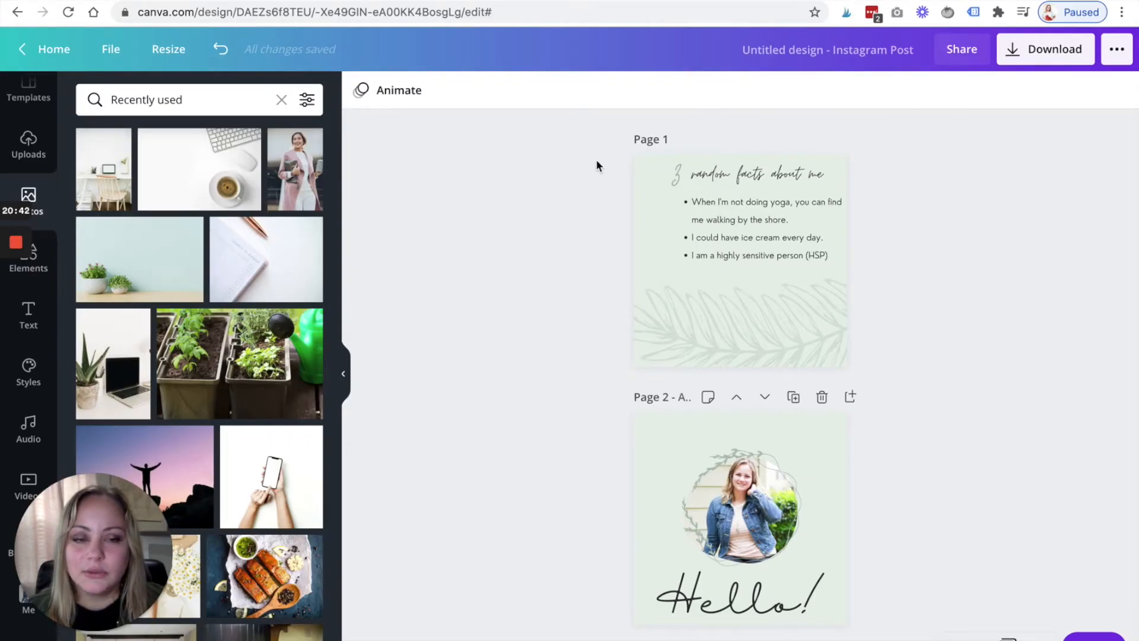
Shrink the leaf sketch on page 1 and place it lower, in the page's bottom-right corner.
{"action": "left_click_drag", "start_coordinate": [603, 154], "coordinate": [685, 275]}
{"action": "left_click", "coordinate": [973, 255]}
{"action": "left_click", "coordinate": [664, 320]}
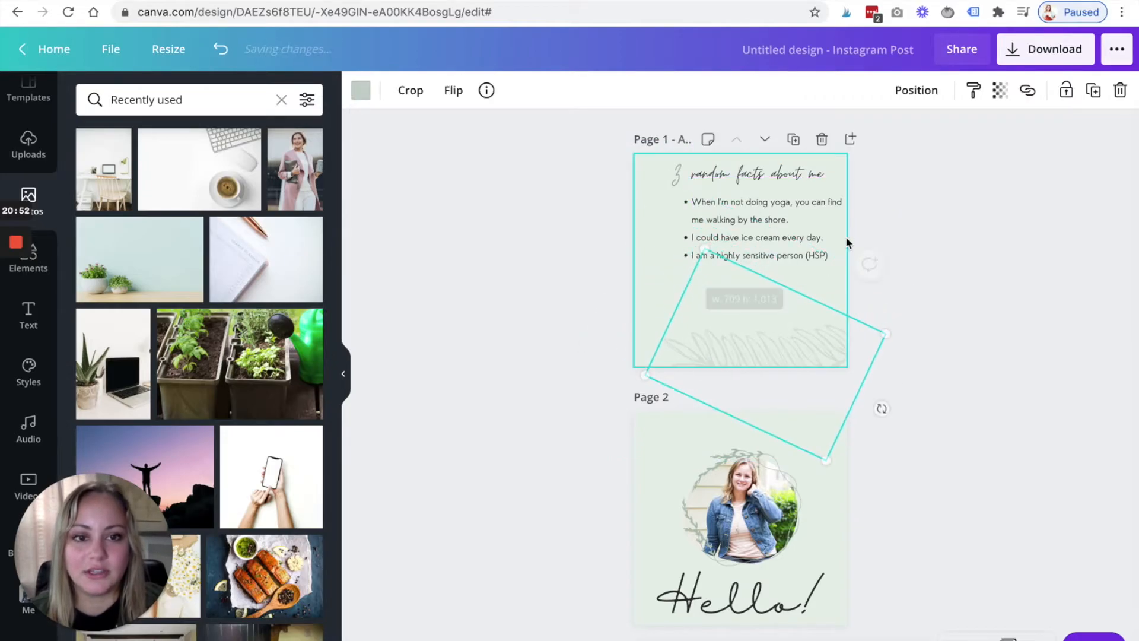
{"action": "left_click", "coordinate": [877, 221]}
Group page 1's numeral, heading and bullet list, and align the group to the center and middle of the page.
{"action": "left_click_drag", "start_coordinate": [763, 191], "coordinate": [633, 163]}
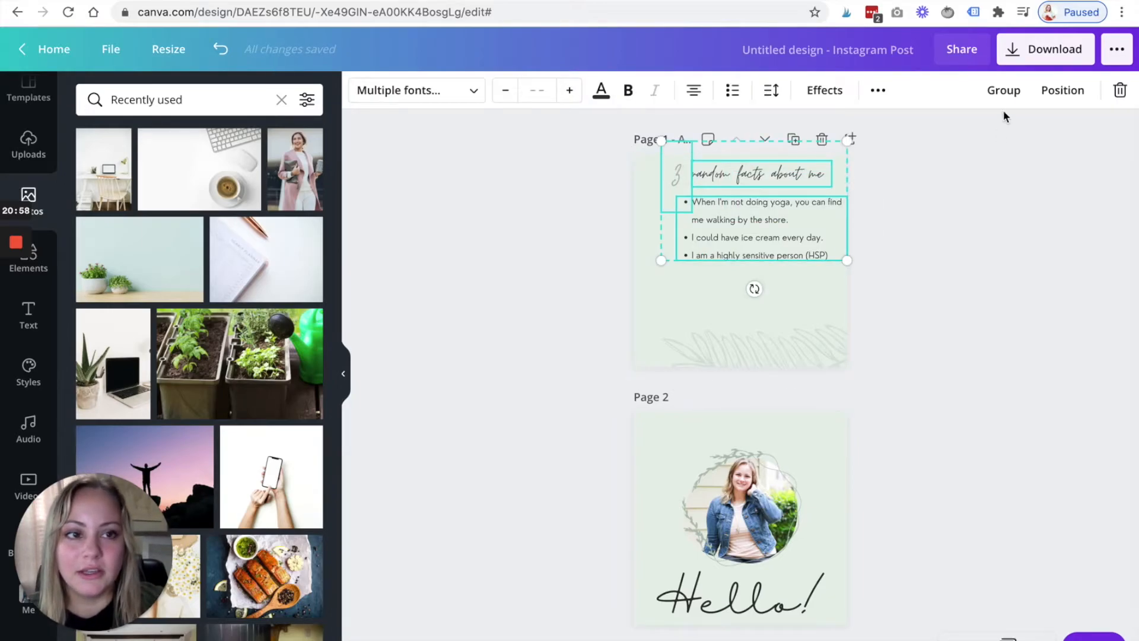
{"action": "left_click", "coordinate": [1003, 91]}
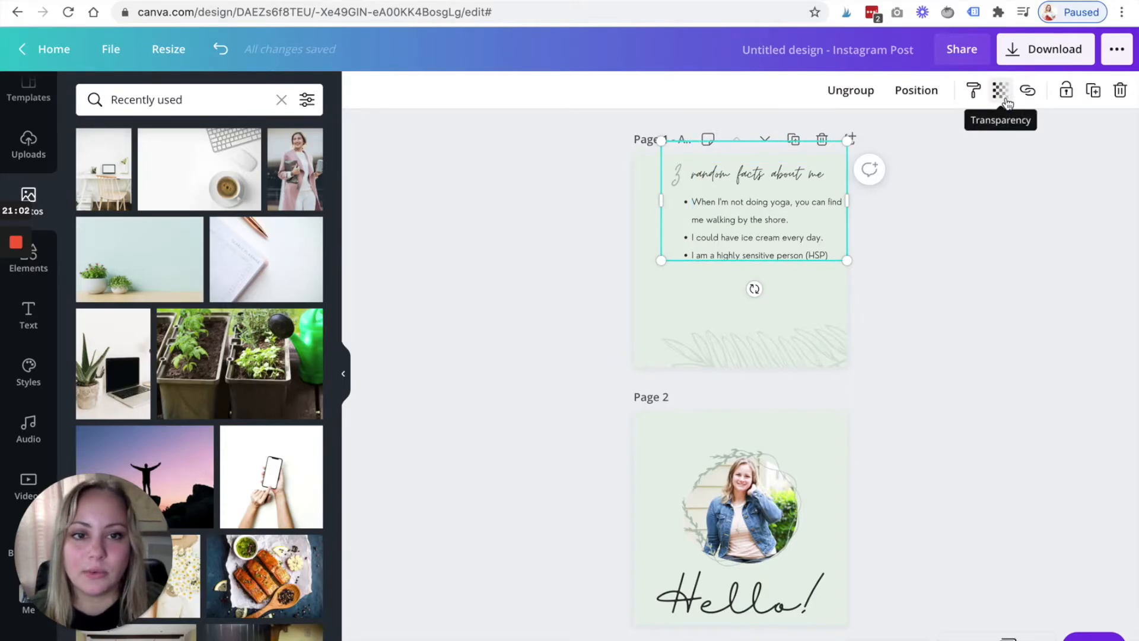
{"action": "left_click", "coordinate": [918, 90]}
{"action": "left_click", "coordinate": [854, 235]}
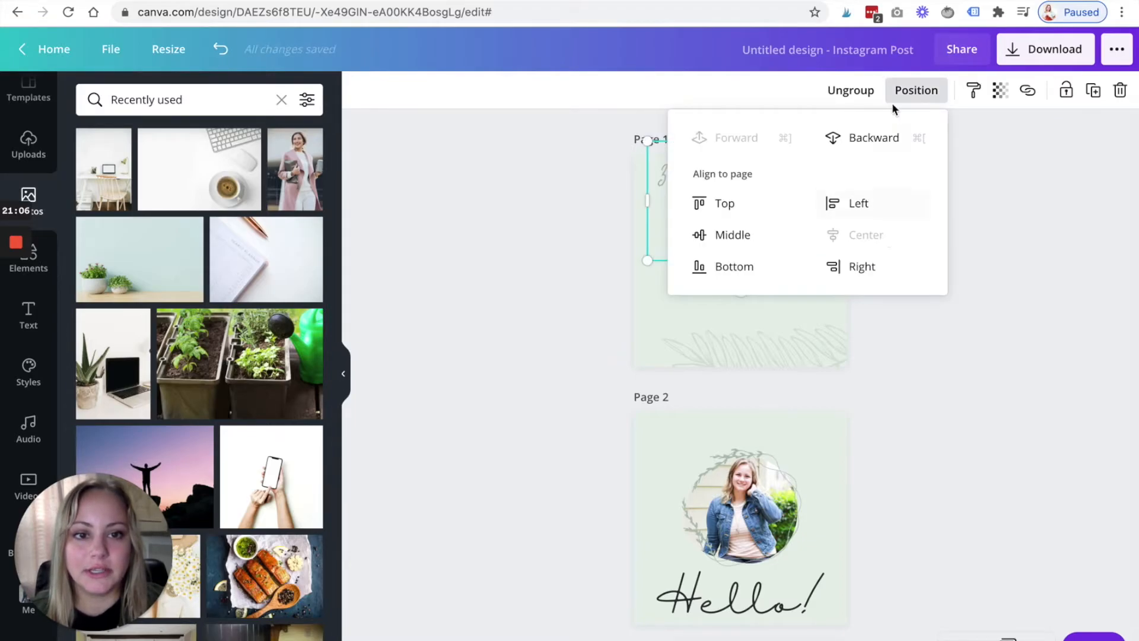
{"action": "left_click", "coordinate": [741, 236]}
{"action": "left_click", "coordinate": [529, 231]}
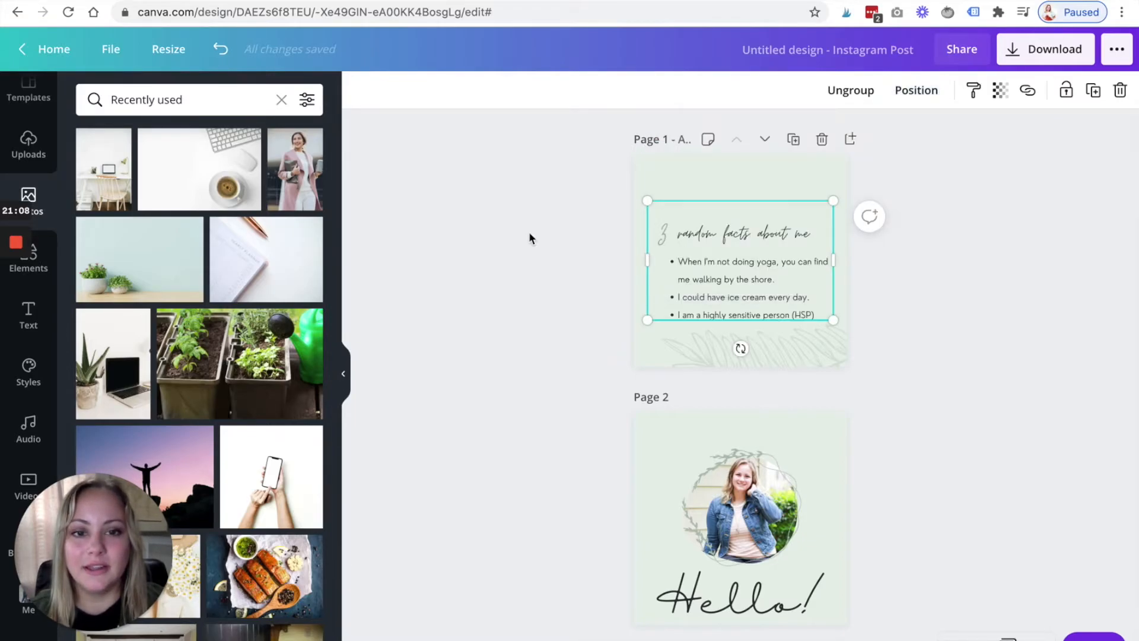
{"action": "left_click", "coordinate": [528, 231]}
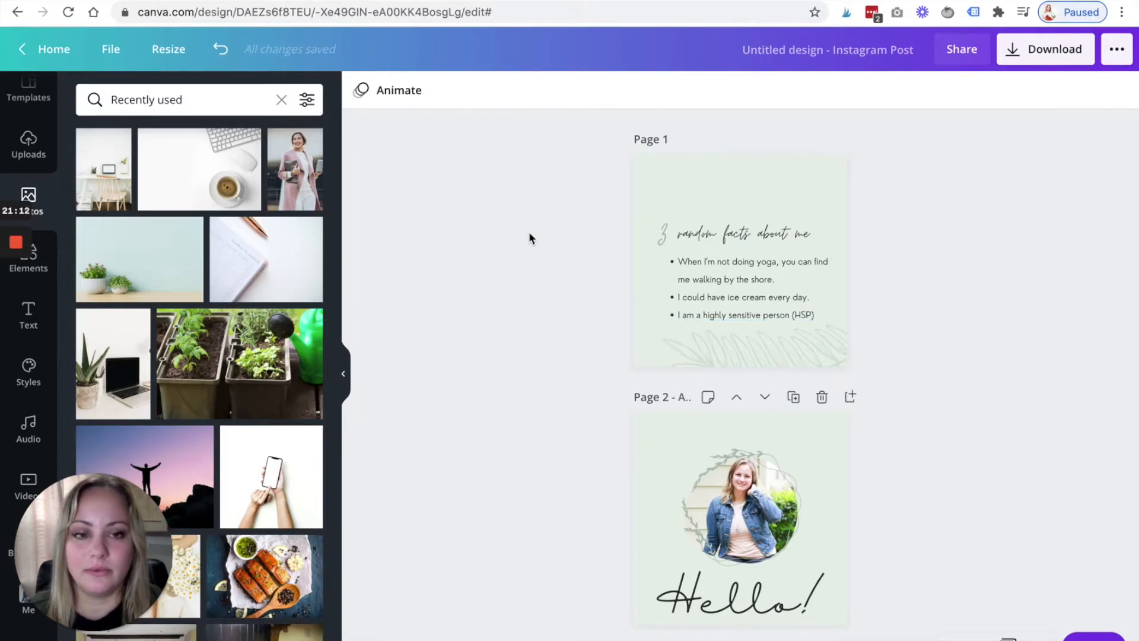
Ungroup page 1's text block and group only the numeral 3 with the "random facts about me" heading.
{"action": "left_click", "coordinate": [753, 268]}
{"action": "left_click", "coordinate": [990, 90]}
{"action": "left_click", "coordinate": [578, 277]}
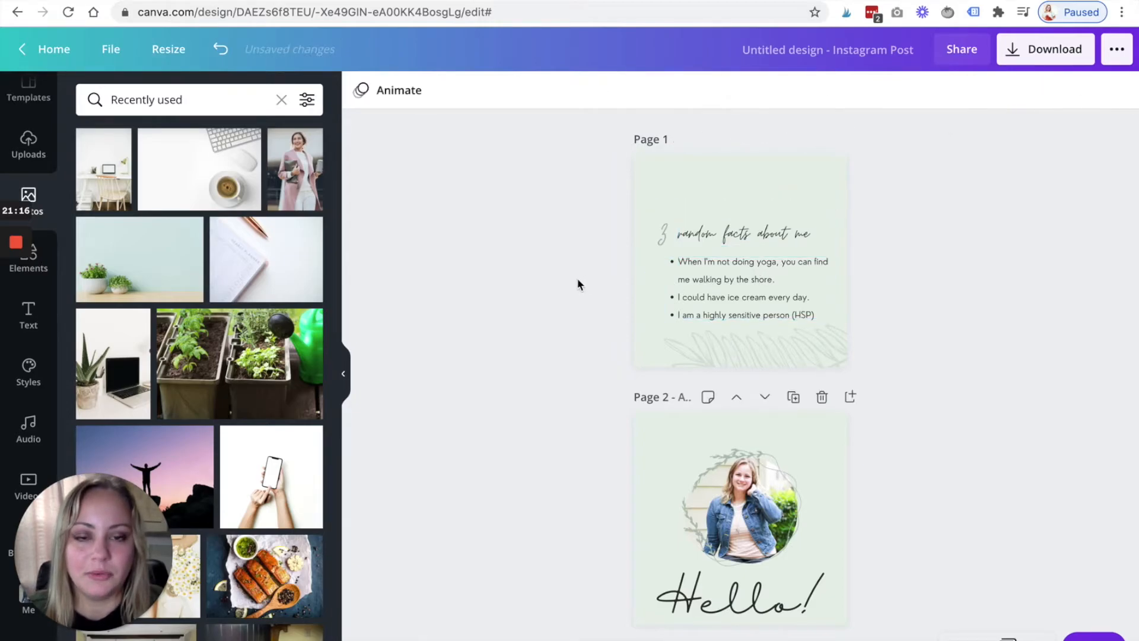
{"action": "left_click_drag", "start_coordinate": [601, 242], "coordinate": [819, 222]}
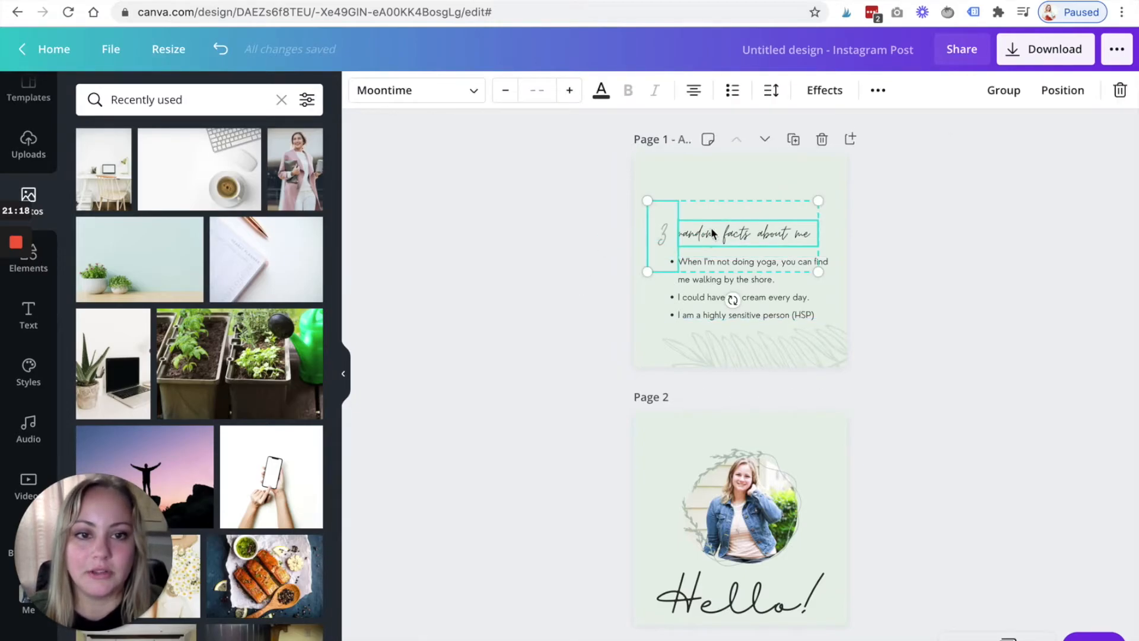
{"action": "left_click", "coordinate": [1002, 93]}
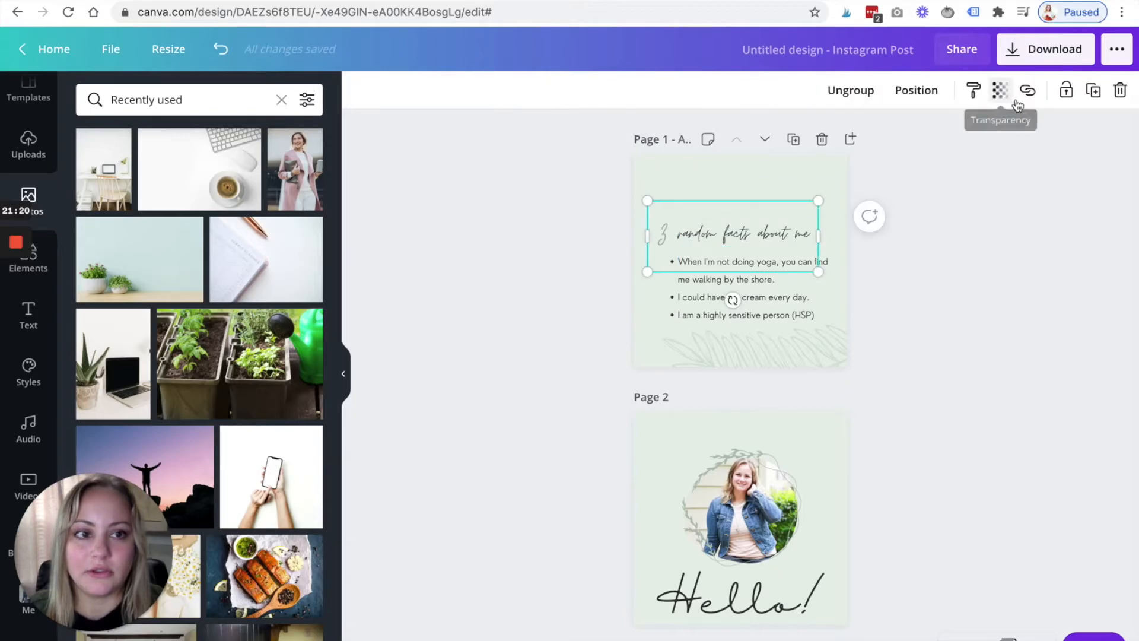
Center the heading group horizontally on page 1 and move it up near the top of the page.
{"action": "left_click", "coordinate": [914, 94]}
{"action": "left_click", "coordinate": [896, 240]}
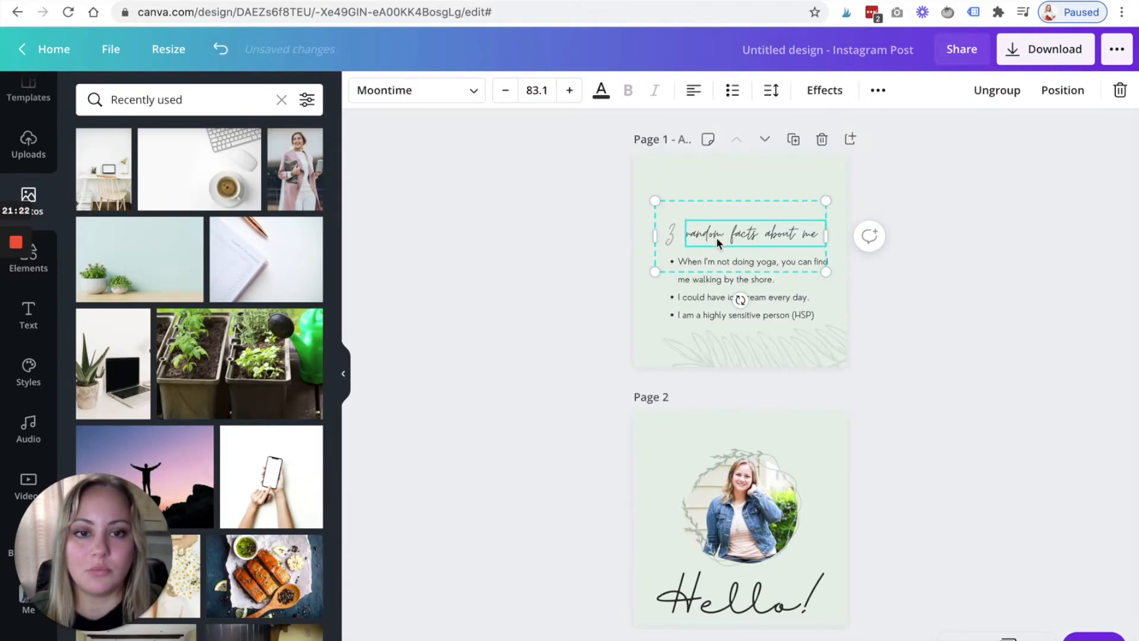
{"action": "left_click_drag", "start_coordinate": [717, 241], "coordinate": [715, 202]}
{"action": "left_click", "coordinate": [586, 217]}
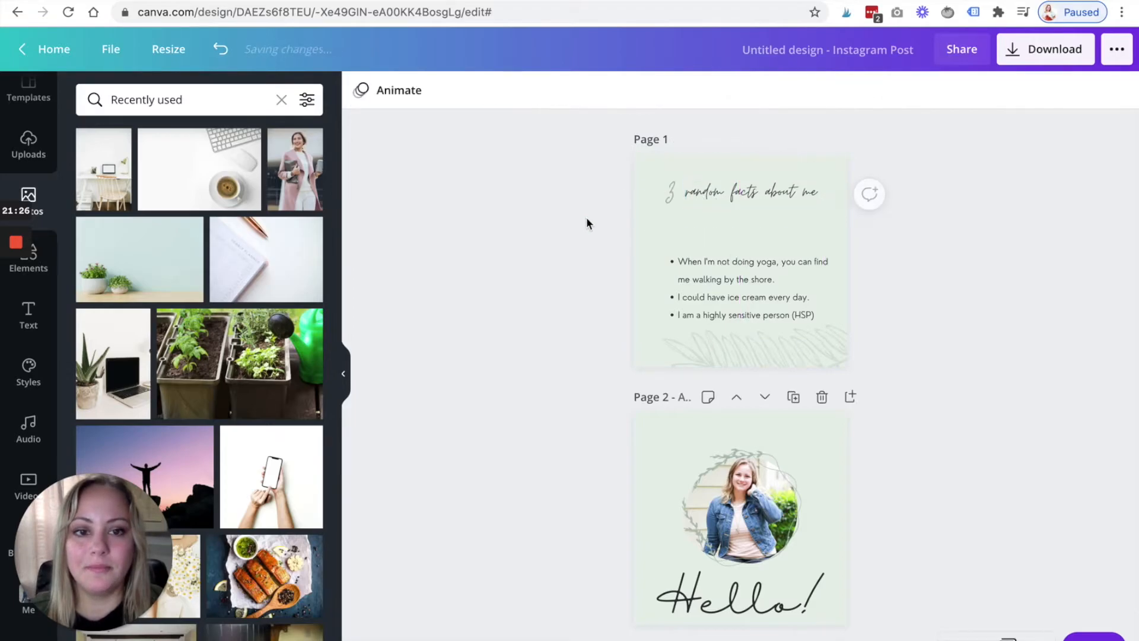
Center the bullet list horizontally on page 1 and move it up beneath the heading.
{"action": "left_click", "coordinate": [763, 304]}
{"action": "left_click", "coordinate": [989, 95]}
{"action": "left_click", "coordinate": [948, 237]}
{"action": "left_click", "coordinate": [575, 250]}
{"action": "left_click", "coordinate": [507, 269]}
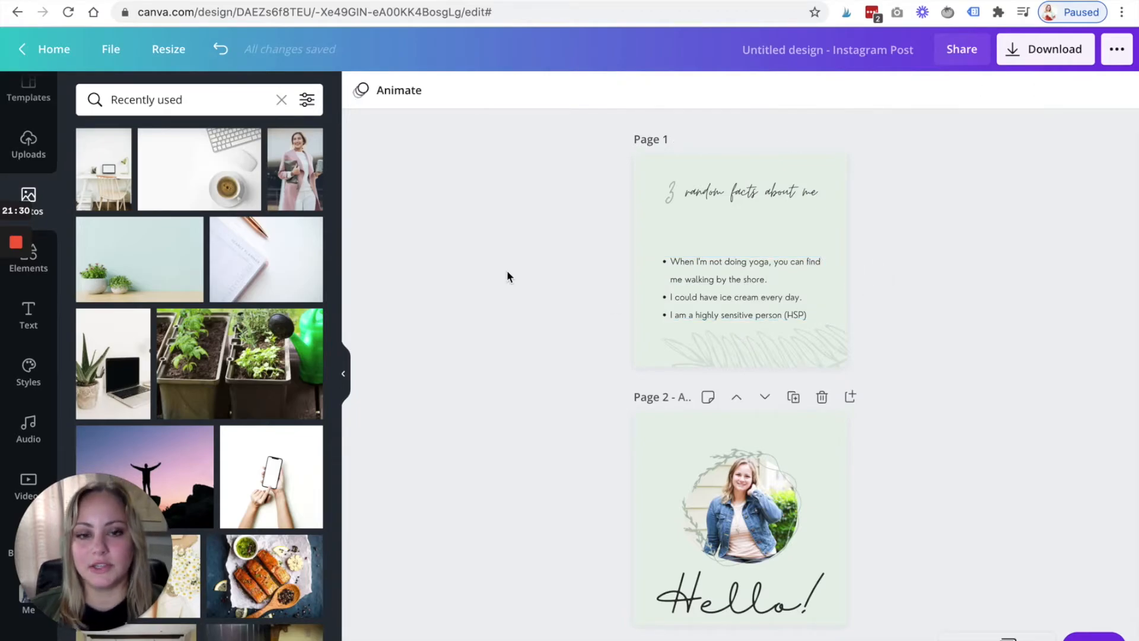
{"action": "left_click_drag", "start_coordinate": [734, 307], "coordinate": [734, 258]}
{"action": "left_click", "coordinate": [516, 268]}
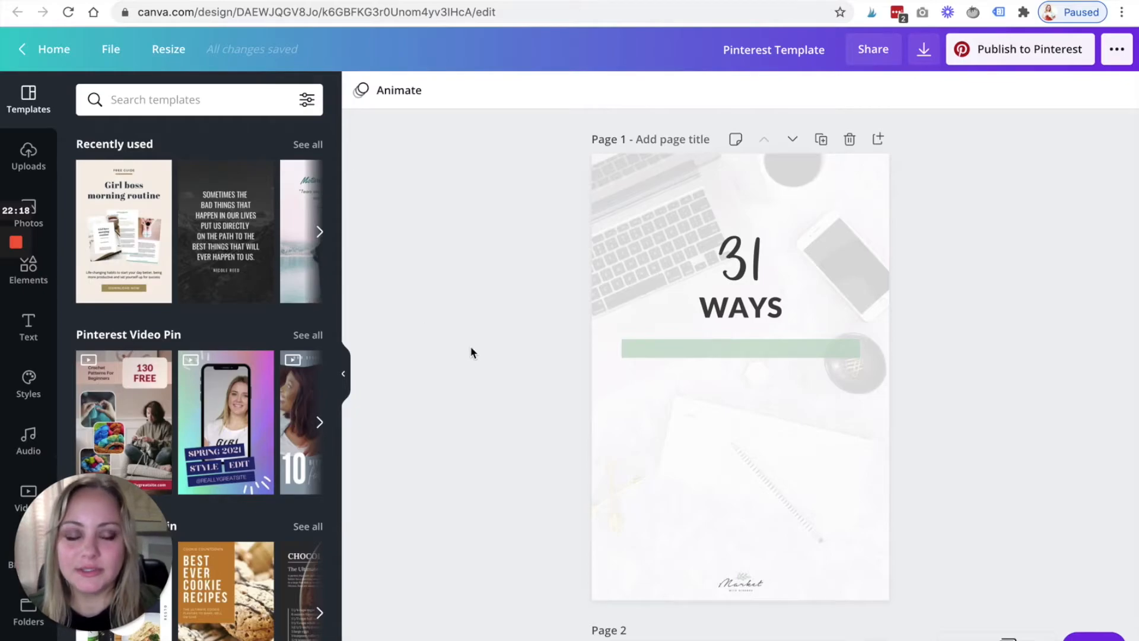
Duplicate page 2, the "27 tasks a photographer can outsource" pin, in the Pinterest Template design.
{"action": "scroll", "coordinate": [472, 352], "scroll_direction": "down", "scroll_amount": 1}
{"action": "scroll", "coordinate": [471, 353], "scroll_direction": "down", "scroll_amount": 4}
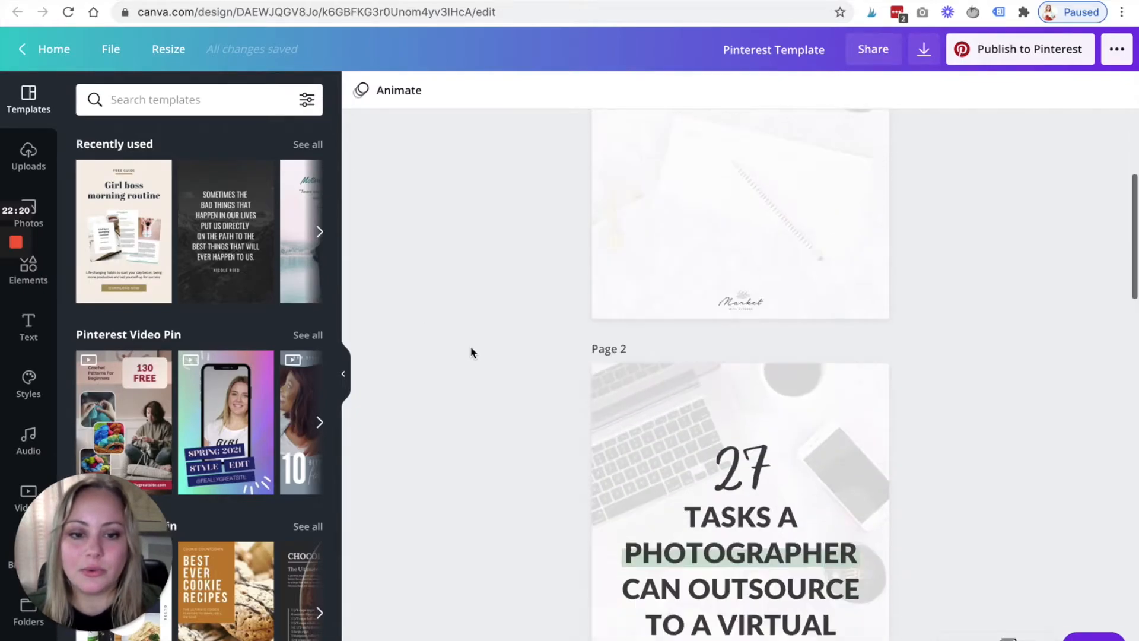
{"action": "scroll", "coordinate": [472, 353], "scroll_direction": "down", "scroll_amount": 5}
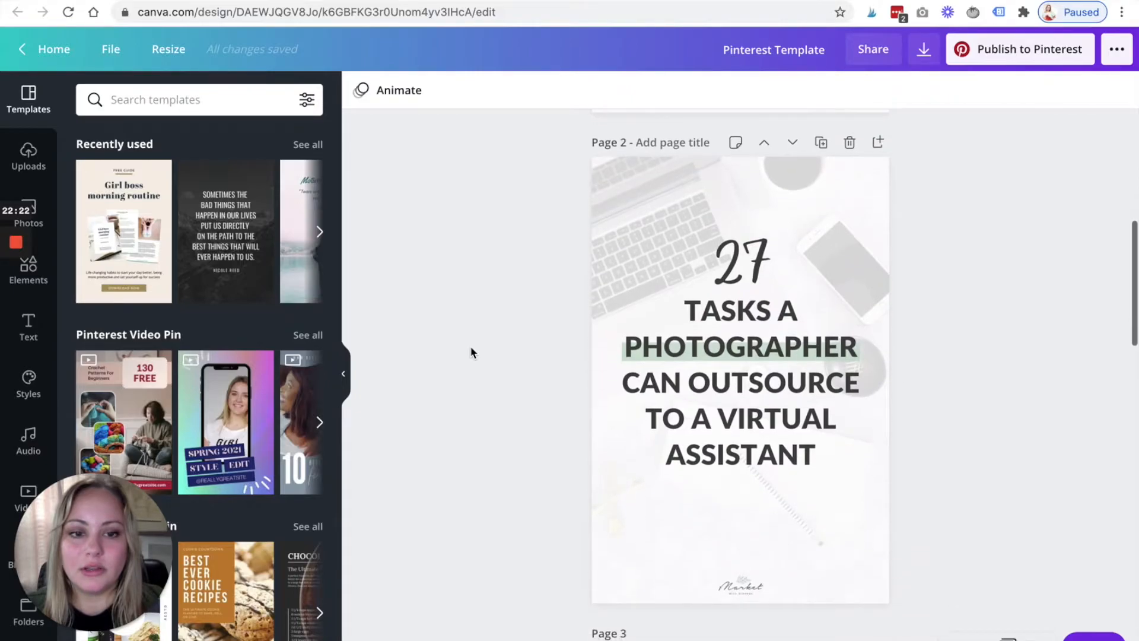
{"action": "scroll", "coordinate": [473, 353], "scroll_direction": "up", "scroll_amount": 1}
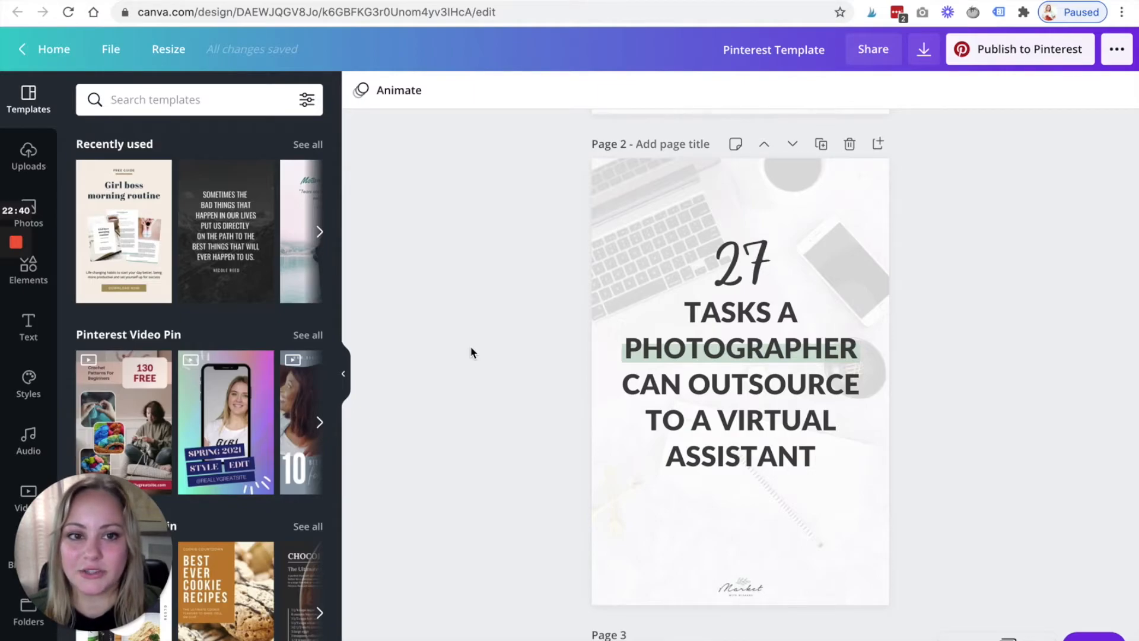
{"action": "left_click", "coordinate": [820, 145]}
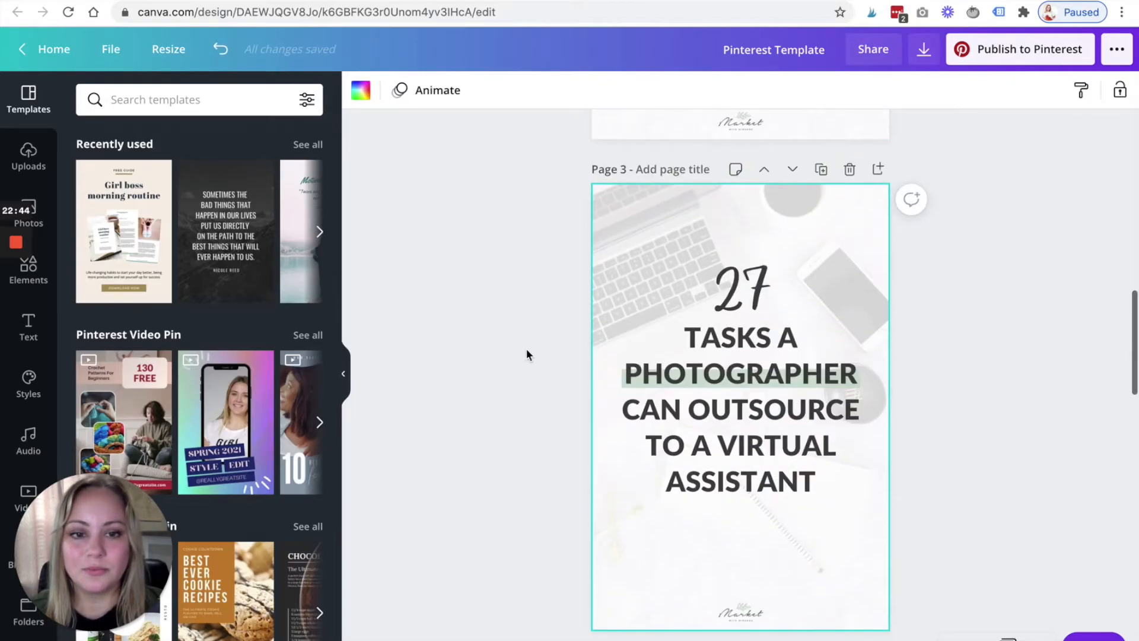
Change the handwritten number on the duplicated page 3 to 45.
{"action": "left_click", "coordinate": [767, 289]}
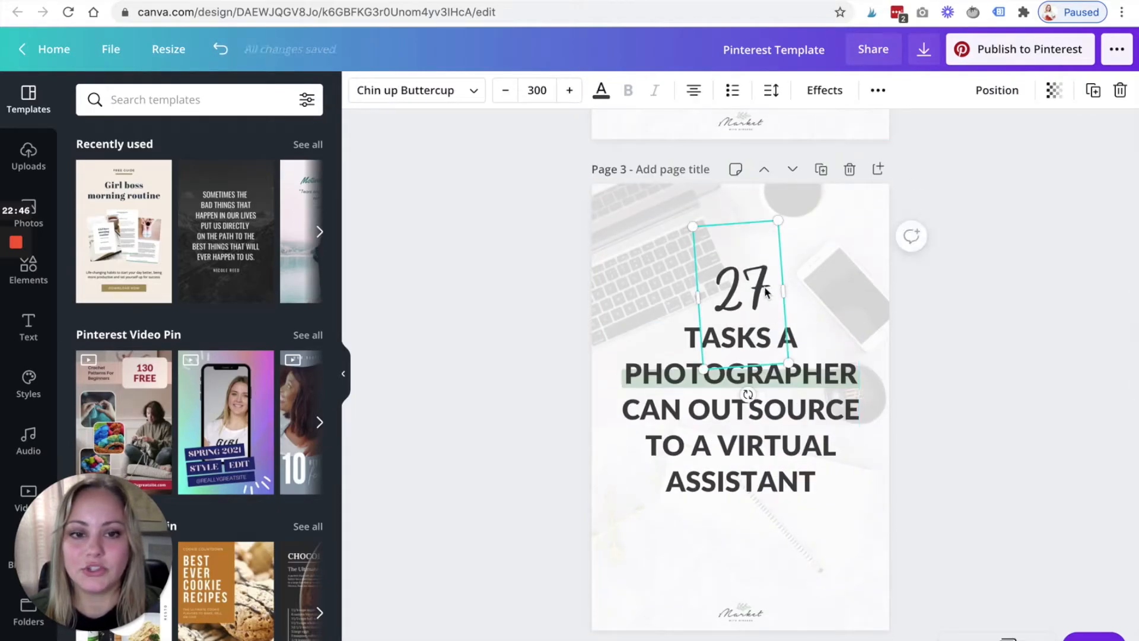
{"action": "double_click", "coordinate": [721, 291]}
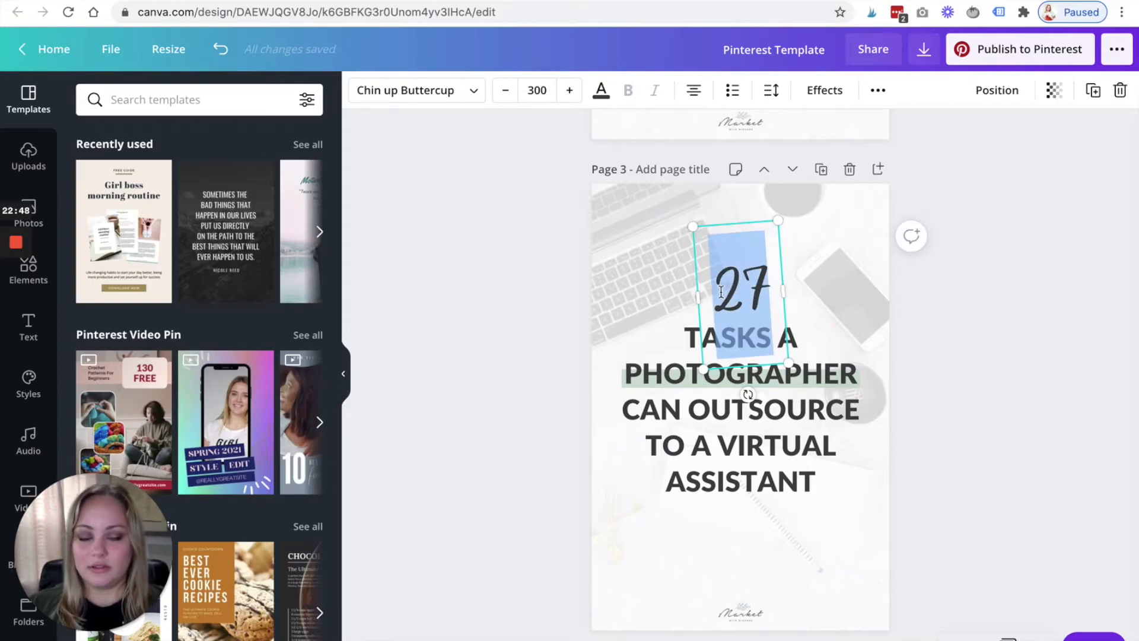
{"action": "type", "text": "45"}
Replace page 3's title text with "WAYS TO SAVE MONEY ON YOUR TAXES".
{"action": "left_click", "coordinate": [736, 460]}
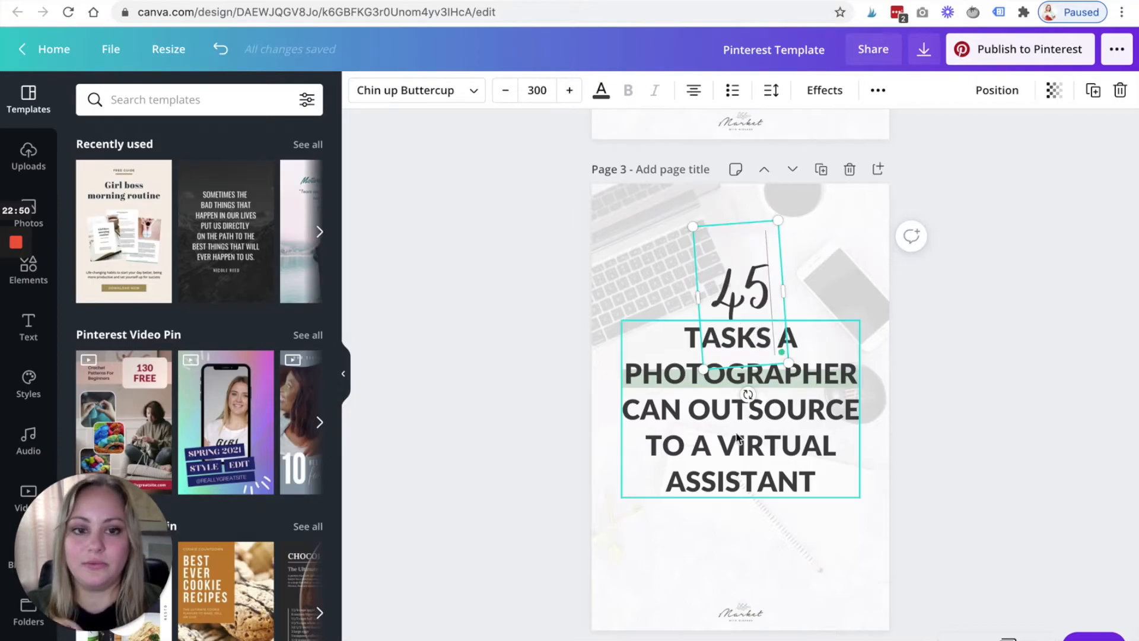
{"action": "left_click", "coordinate": [810, 506]}
{"action": "left_click", "coordinate": [812, 476]}
{"action": "left_click", "coordinate": [821, 482]}
{"action": "key", "text": "super+a"}
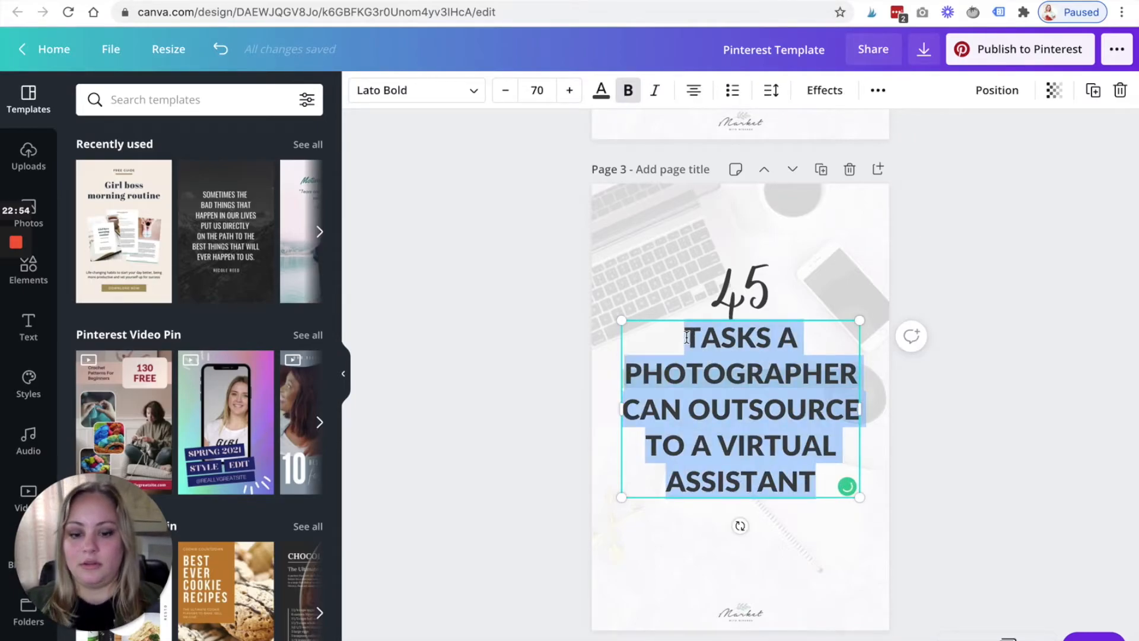
{"action": "type", "text": "WAYS TO SAVE MON"}
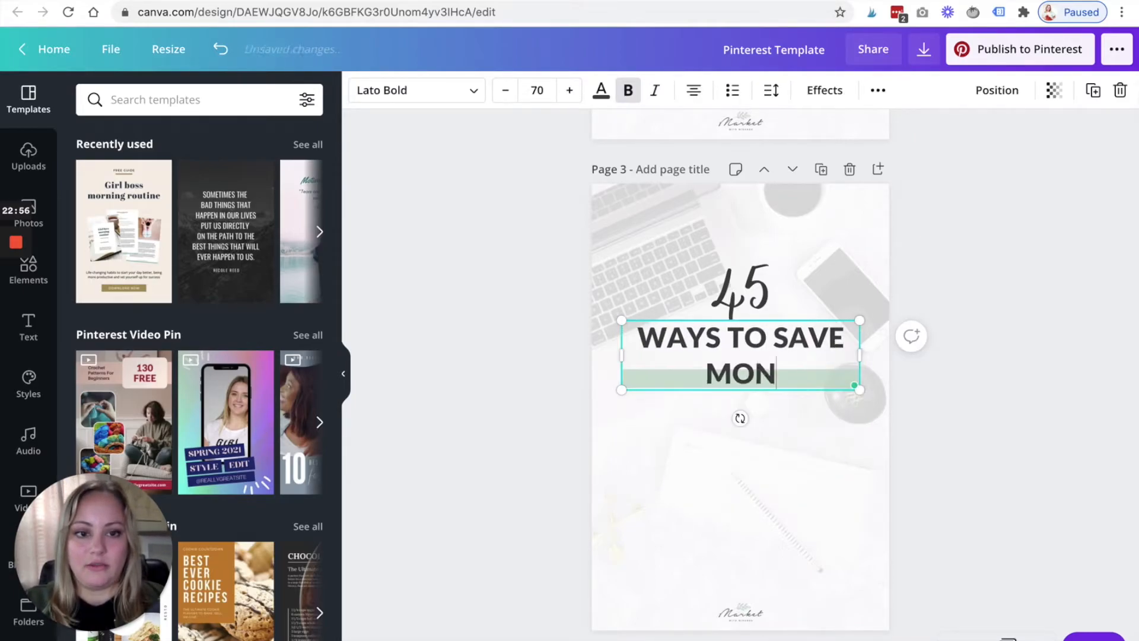
{"action": "type", "text": "EY ON YOUR TAXES"}
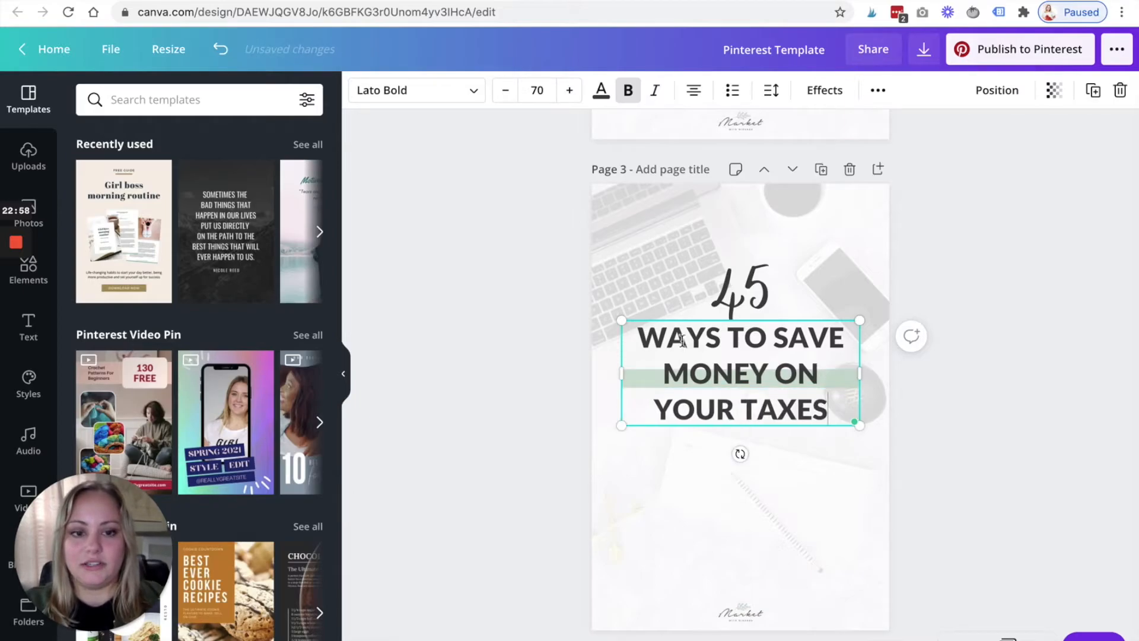
{"action": "left_click", "coordinate": [508, 368]}
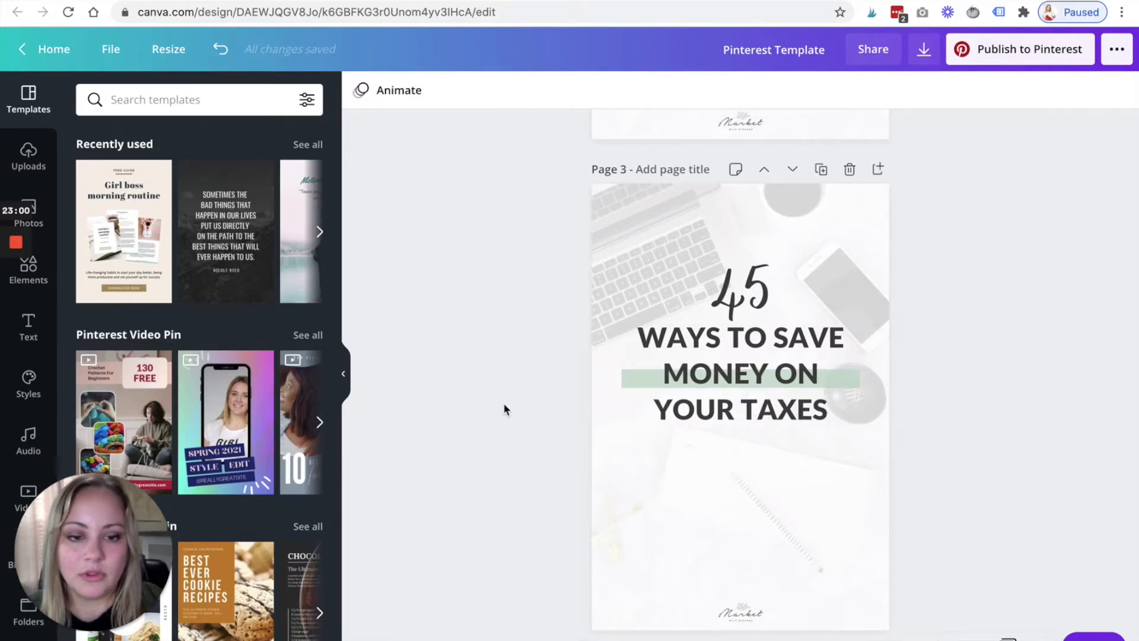
Delete page 3's background photo from its frame and pull the empty frame's upper and left edges in to the page edges.
{"action": "left_click", "coordinate": [661, 245]}
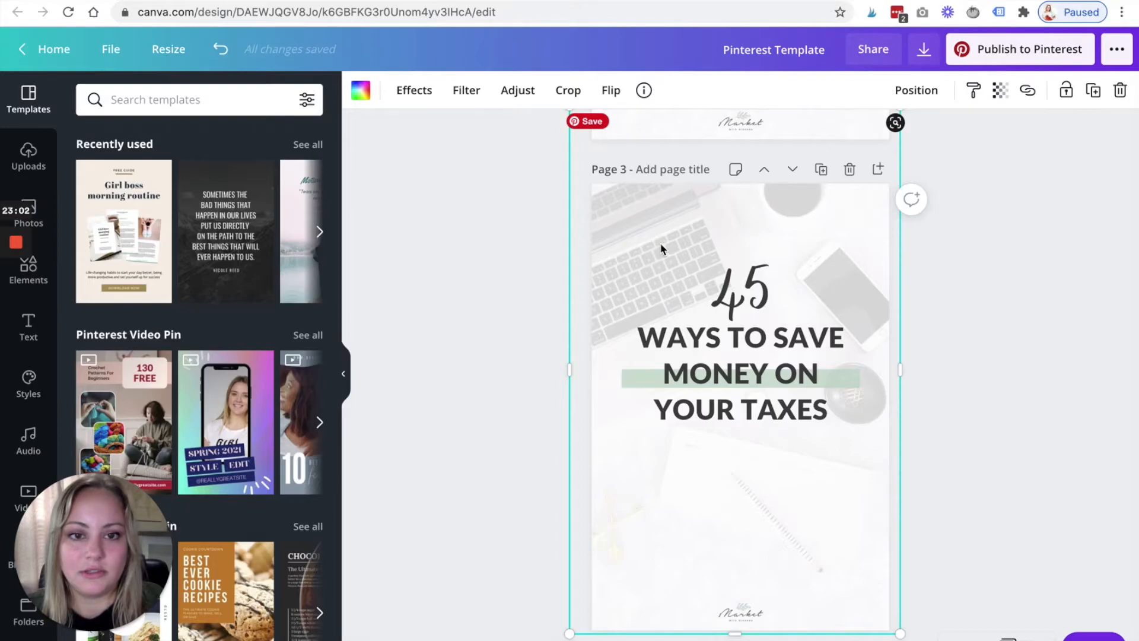
{"action": "key", "text": "Delete"}
{"action": "scroll", "coordinate": [646, 191], "scroll_direction": "up", "scroll_amount": 1}
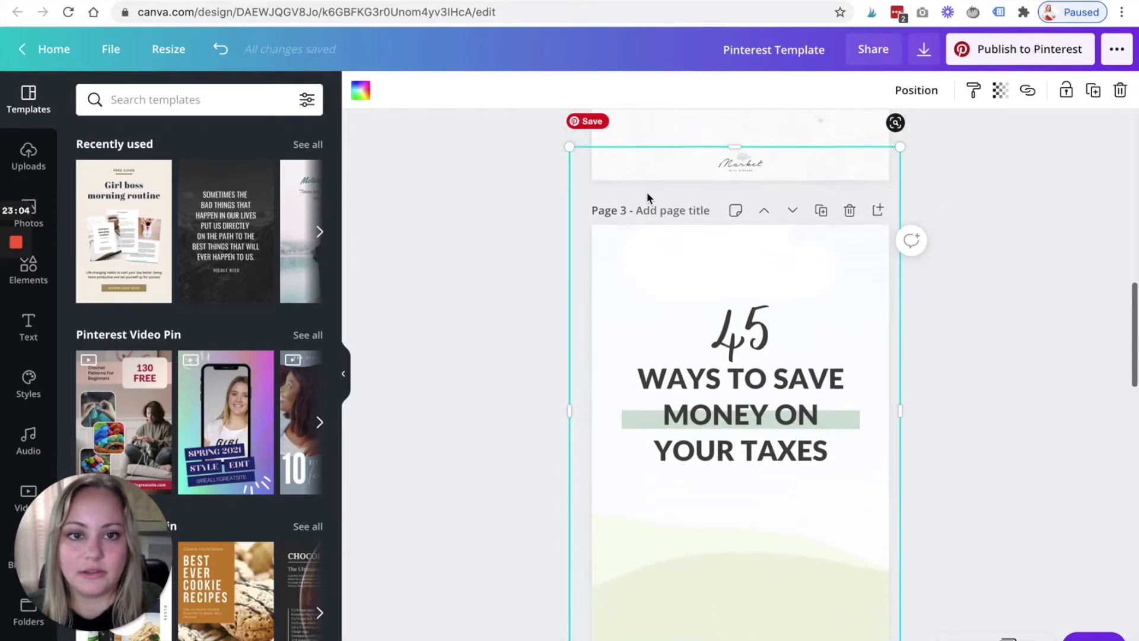
{"action": "left_click_drag", "start_coordinate": [720, 148], "coordinate": [724, 230]}
{"action": "left_click_drag", "start_coordinate": [572, 455], "coordinate": [588, 455]}
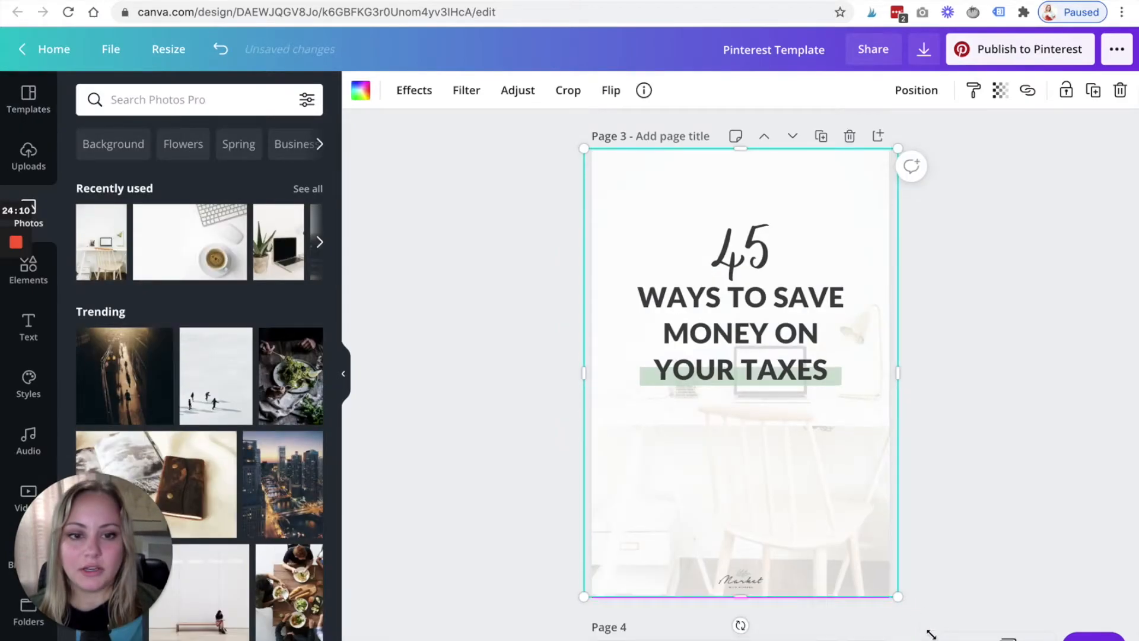
Enlarge the faded desk-and-chair background on page 3 so it extends beyond the right and bottom page edges.
{"action": "left_click_drag", "start_coordinate": [931, 634], "coordinate": [985, 639]}
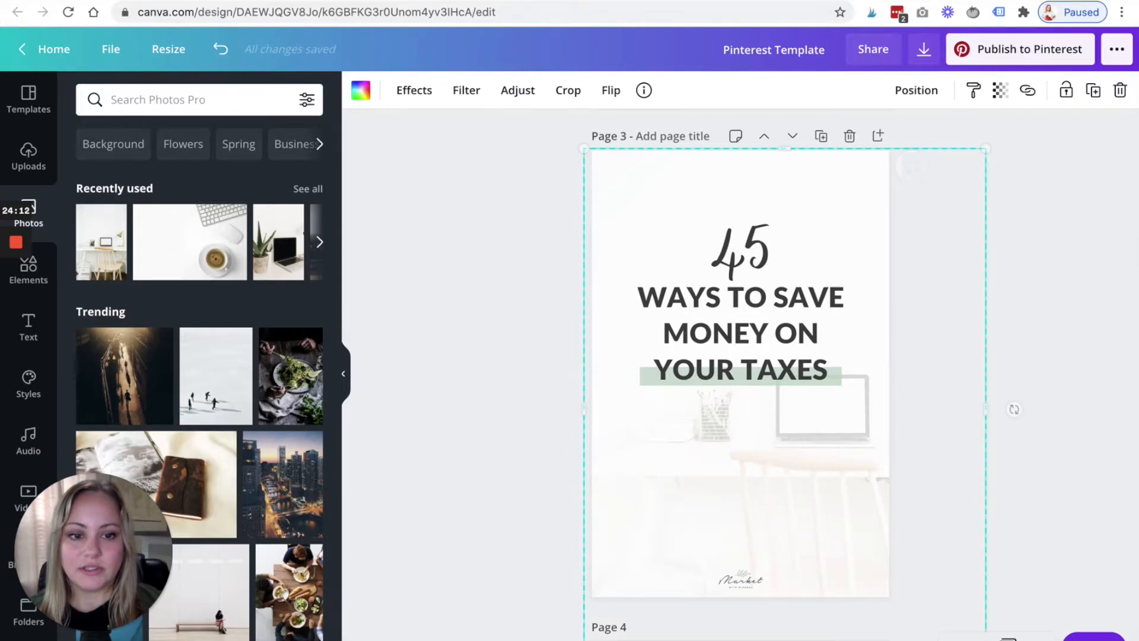
{"action": "scroll", "coordinate": [857, 457], "scroll_direction": "down", "scroll_amount": 1}
{"action": "left_click", "coordinate": [474, 392]}
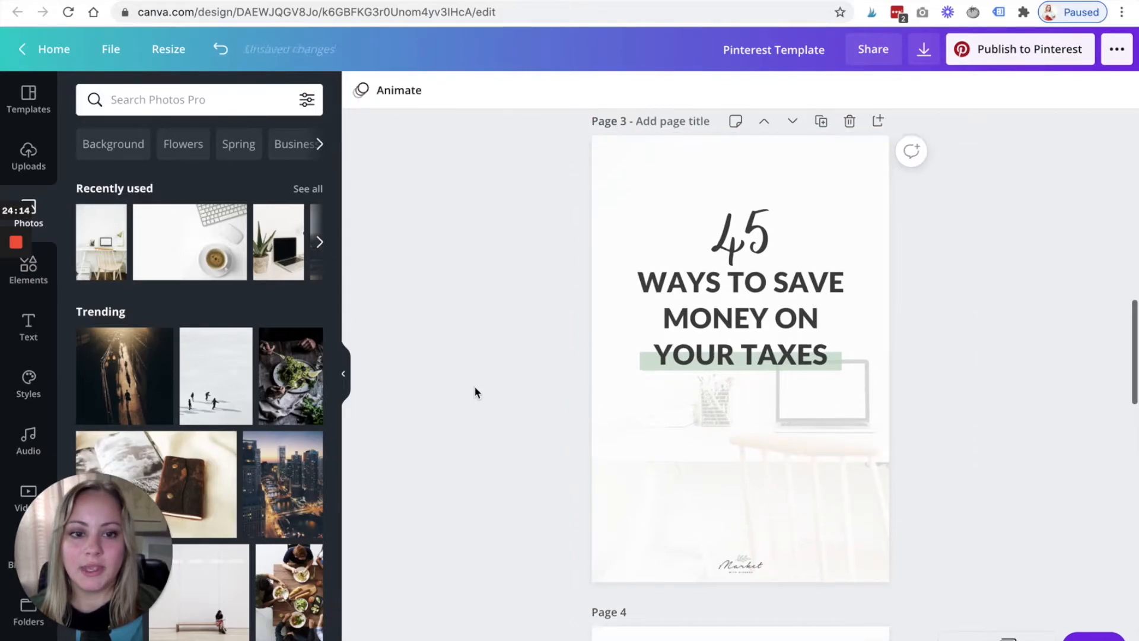
{"action": "scroll", "coordinate": [475, 391], "scroll_direction": "up", "scroll_amount": 1}
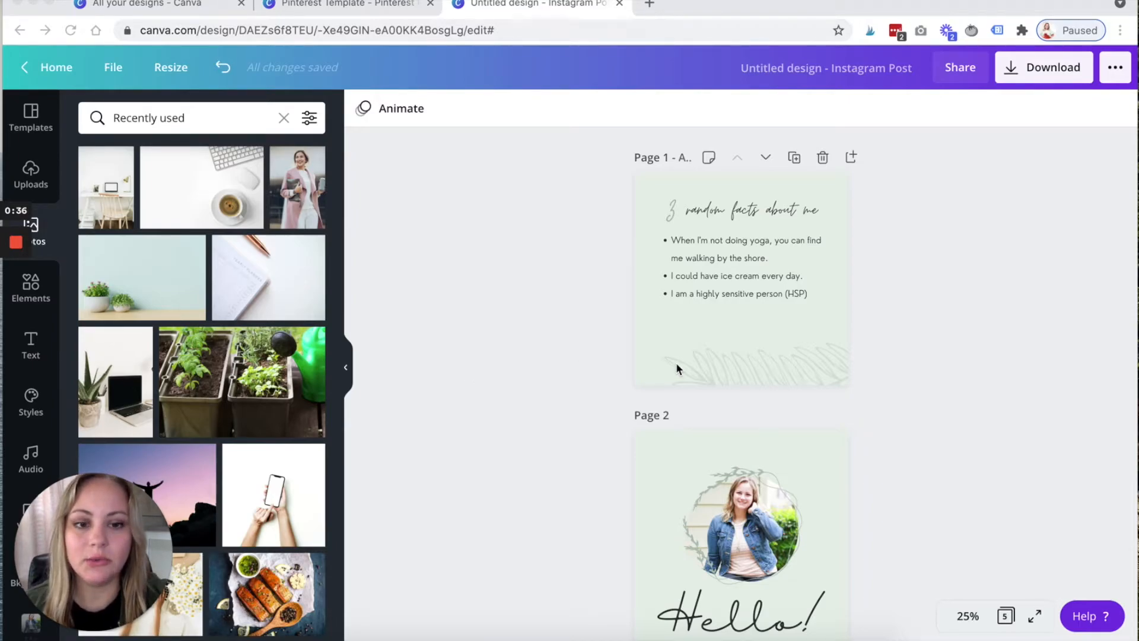
Move the leaf sketch higher on page 1 of the Instagram post and view its element details and keywords.
{"action": "left_click", "coordinate": [763, 376]}
{"action": "left_click_drag", "start_coordinate": [763, 375], "coordinate": [764, 340]}
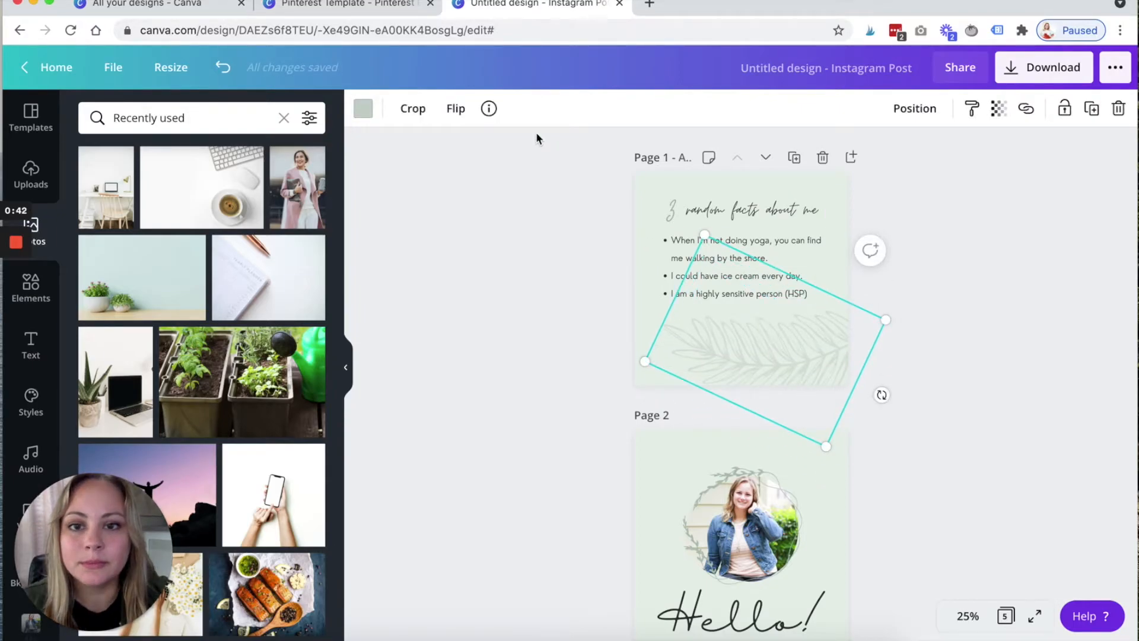
{"action": "left_click", "coordinate": [489, 112]}
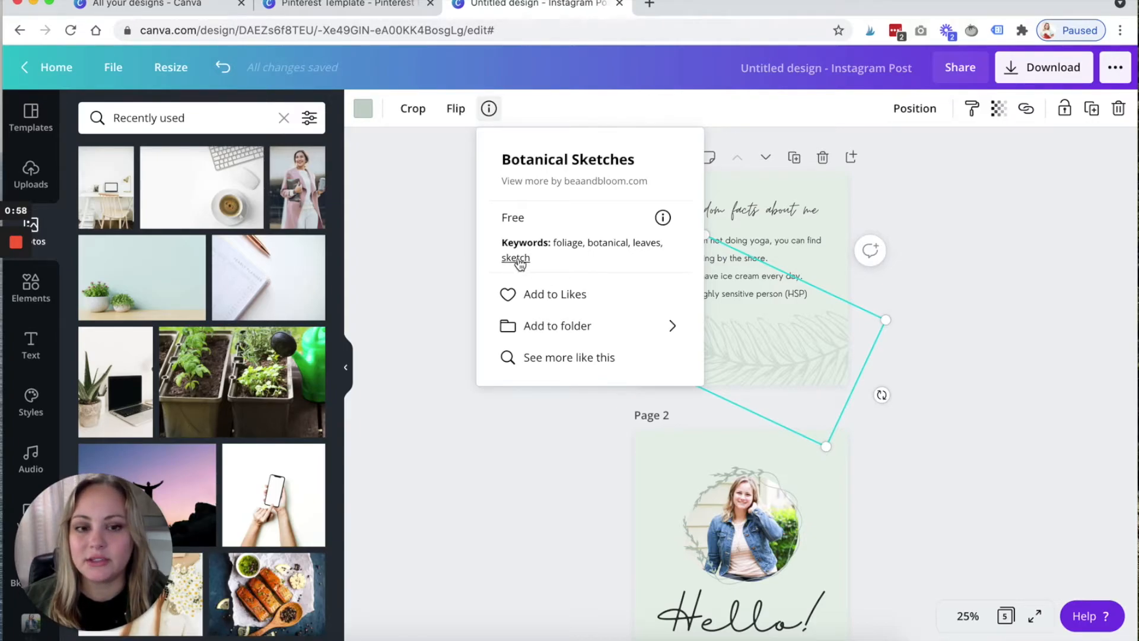
Clear the Grids search in the elements library, recheck the leaf sketch's keywords and search for "foliage".
{"action": "left_click", "coordinate": [30, 287]}
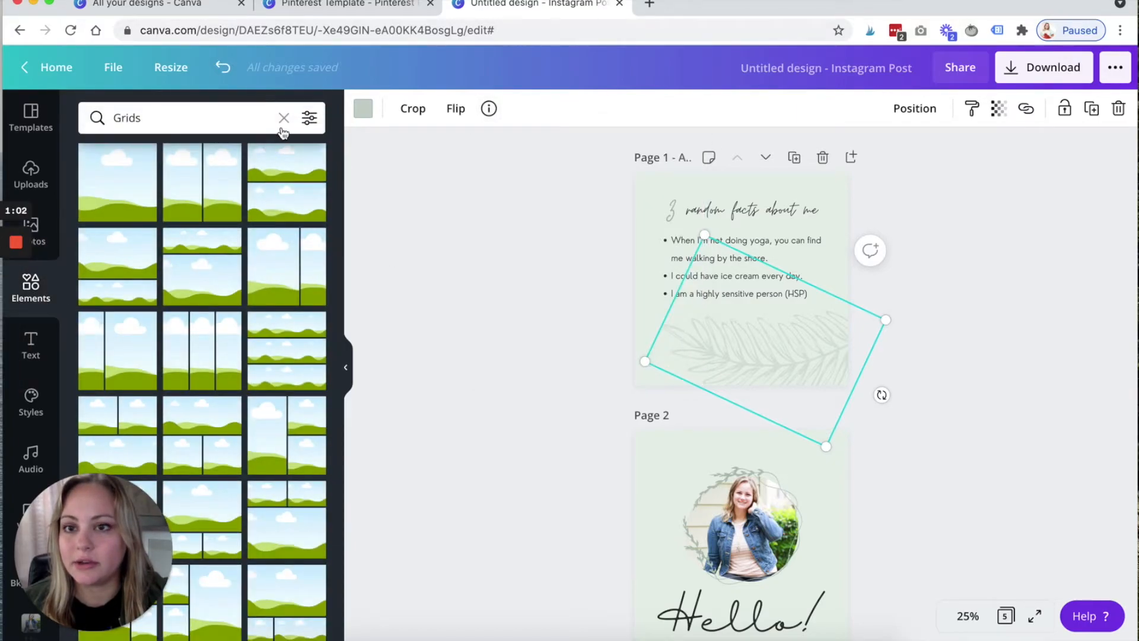
{"action": "left_click", "coordinate": [283, 118]}
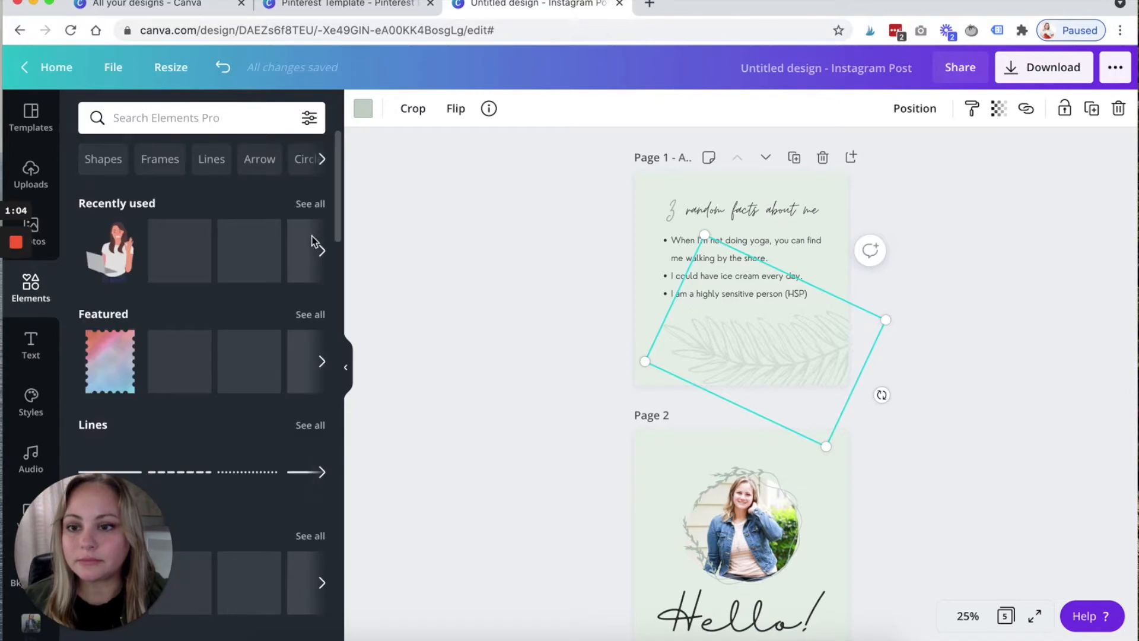
{"action": "scroll", "coordinate": [228, 347], "scroll_direction": "down", "scroll_amount": 1}
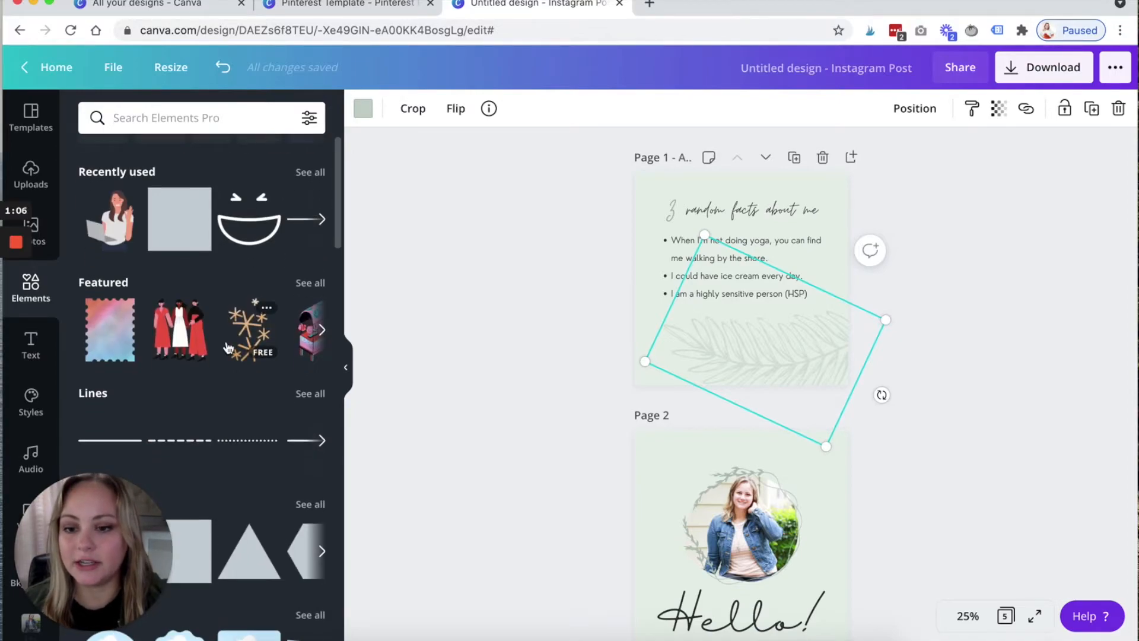
{"action": "left_click", "coordinate": [488, 109]}
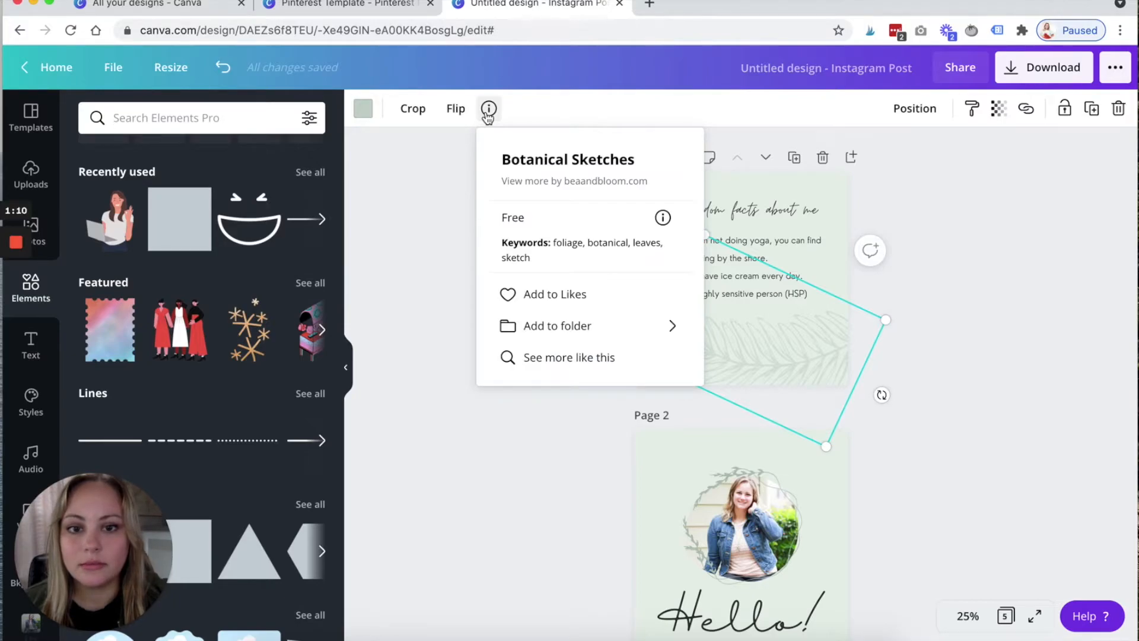
{"action": "left_click", "coordinate": [225, 121]}
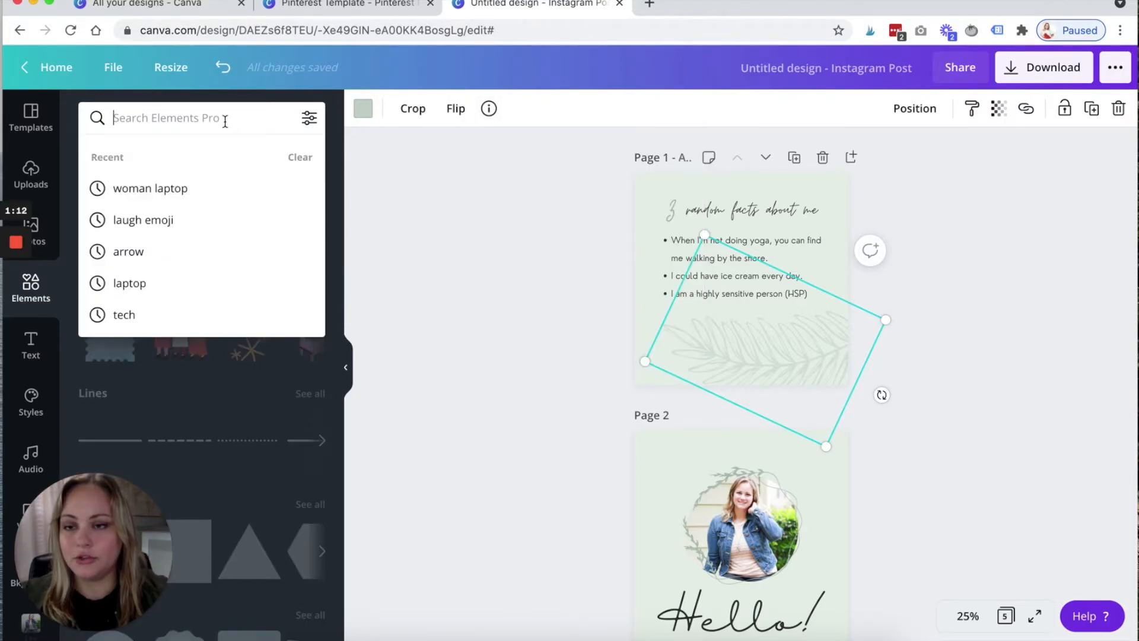
{"action": "type", "text": "foliage"}
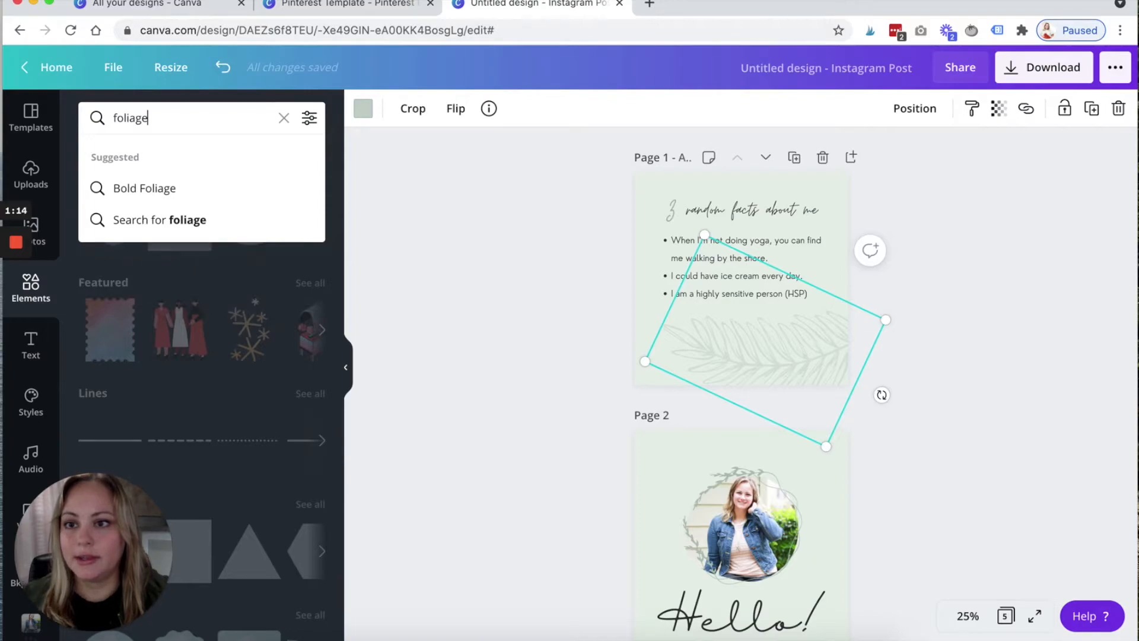
Search the elements for foliage and filter the results by red.
{"action": "key", "text": "Return"}
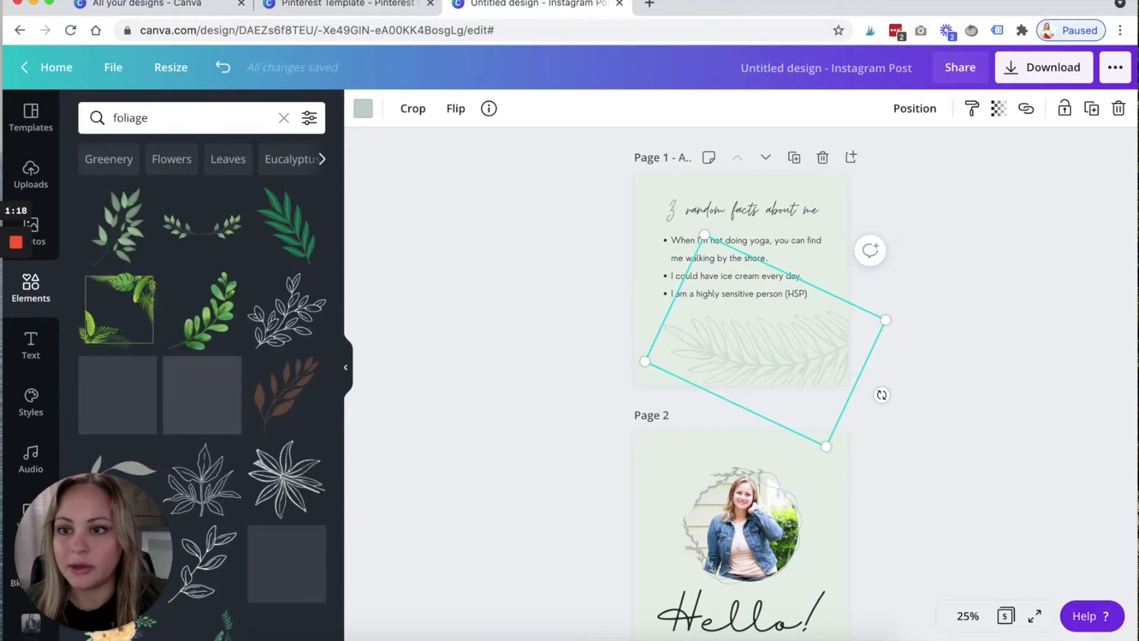
{"action": "left_click", "coordinate": [310, 122]}
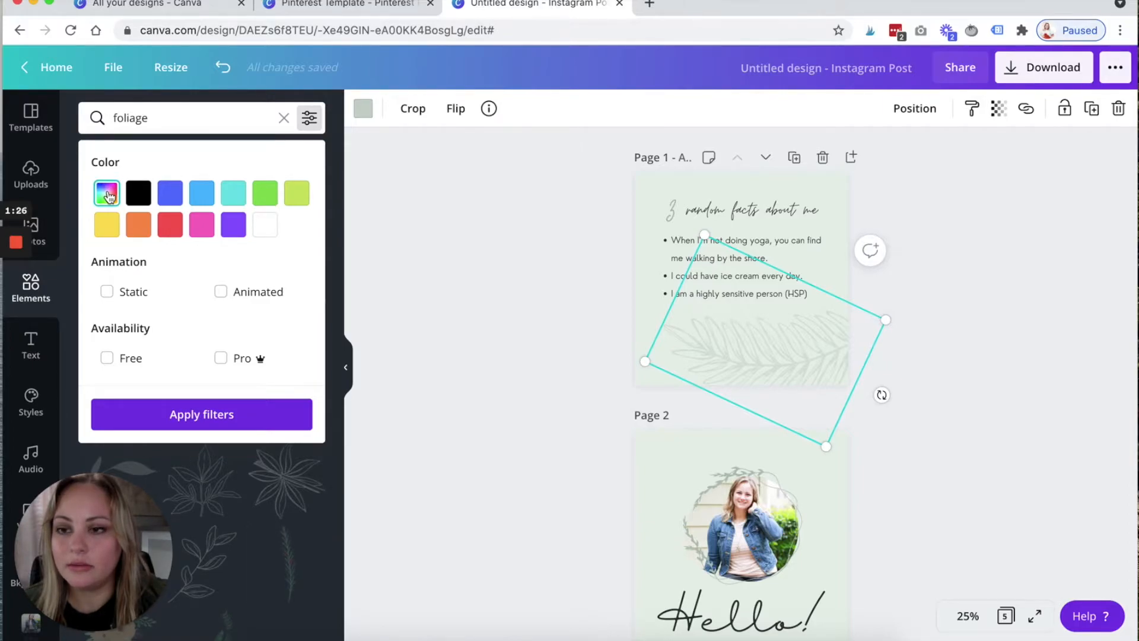
{"action": "left_click", "coordinate": [109, 196]}
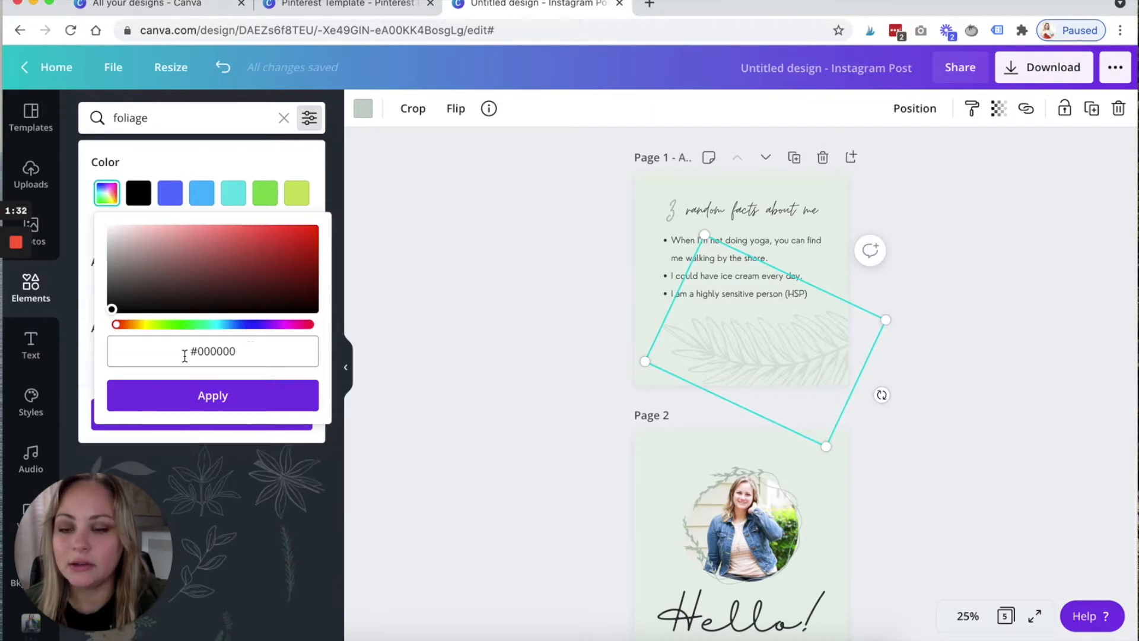
{"action": "left_click", "coordinate": [314, 161]}
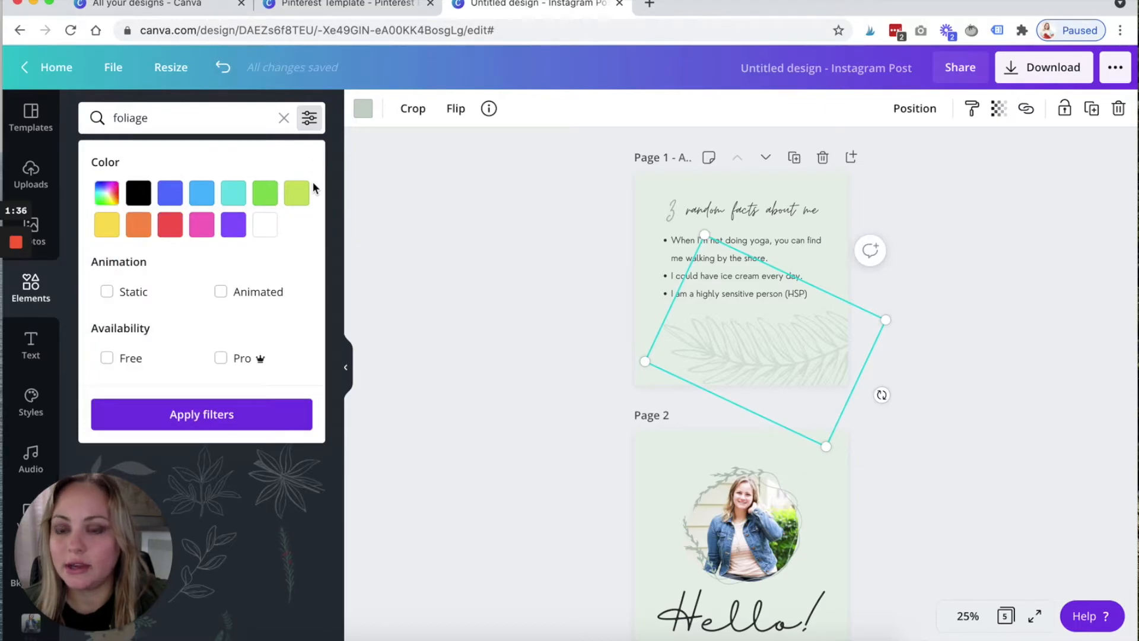
{"action": "left_click", "coordinate": [171, 225]}
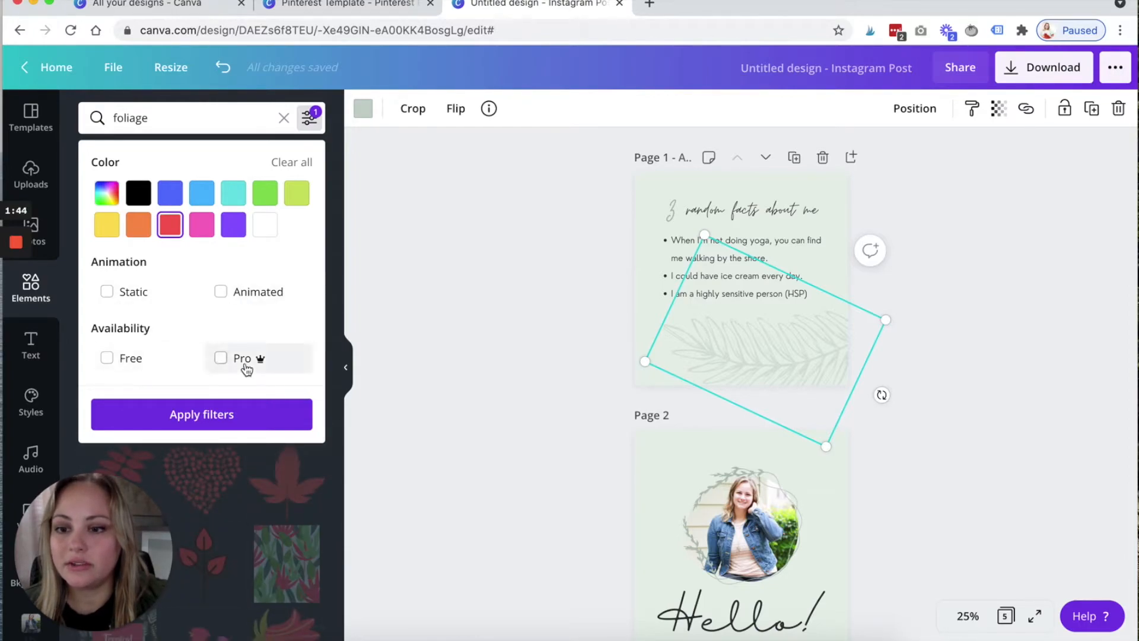
{"action": "left_click", "coordinate": [199, 415]}
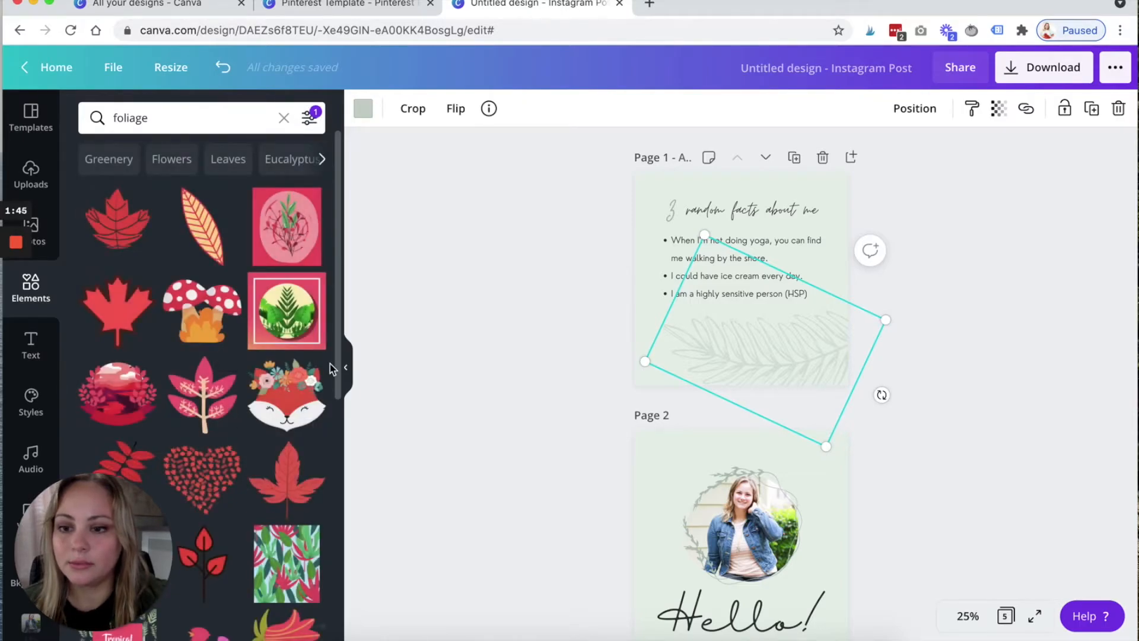
Look through the red foliage results and the related search suggestions, and choose Vines.
{"action": "scroll", "coordinate": [224, 368], "scroll_direction": "down", "scroll_amount": 5}
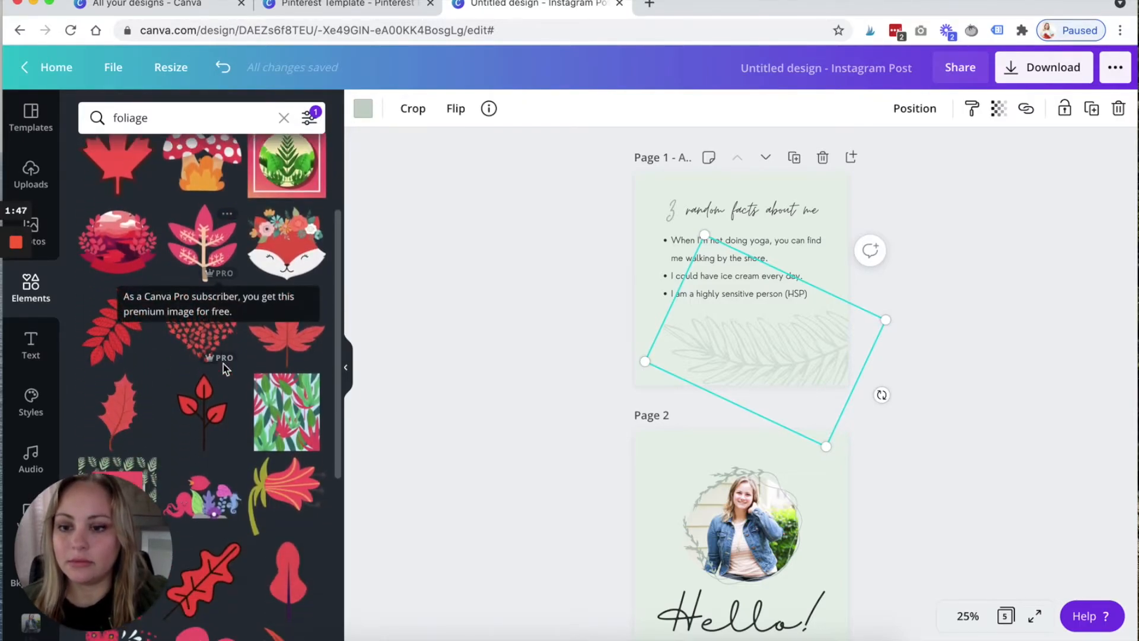
{"action": "scroll", "coordinate": [225, 366], "scroll_direction": "down", "scroll_amount": 4}
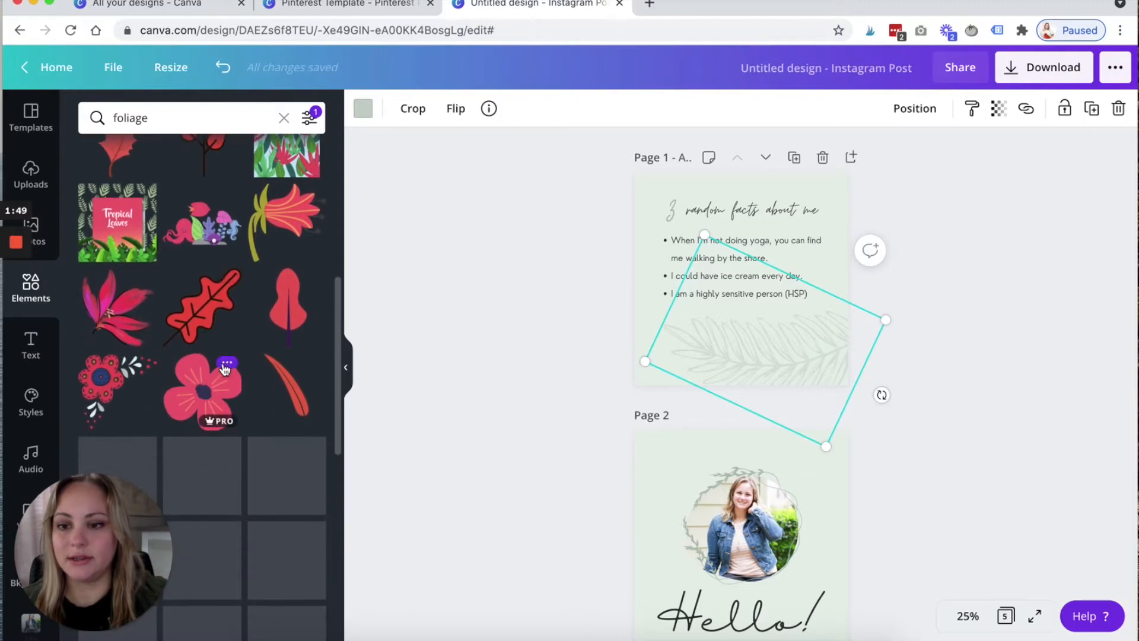
{"action": "scroll", "coordinate": [219, 356], "scroll_direction": "down", "scroll_amount": 4}
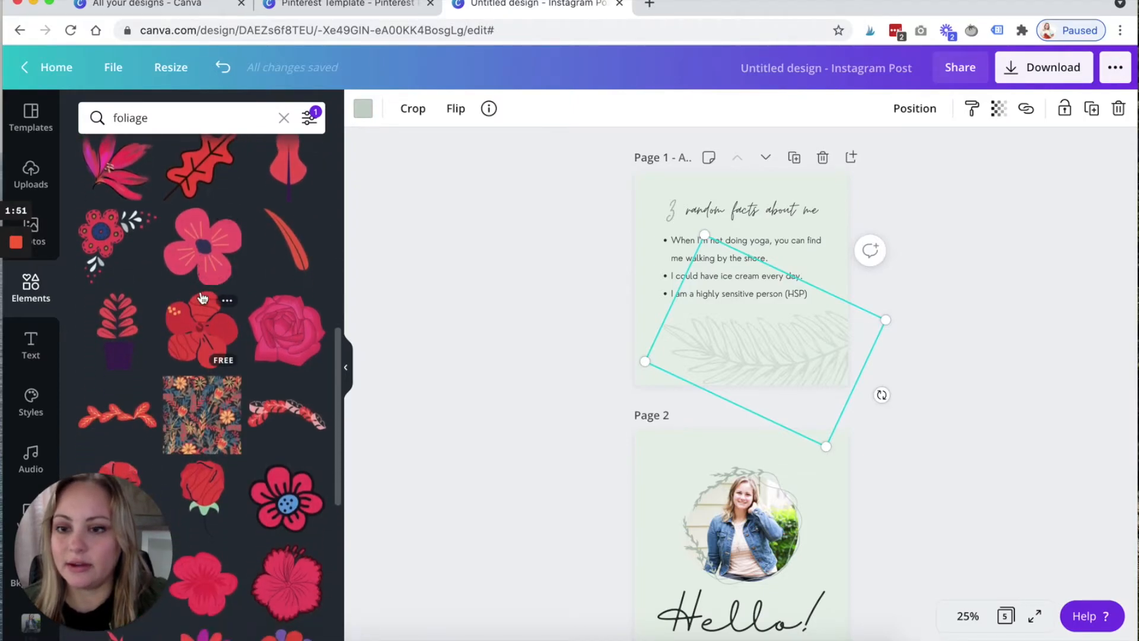
{"action": "scroll", "coordinate": [202, 297], "scroll_direction": "down", "scroll_amount": 6}
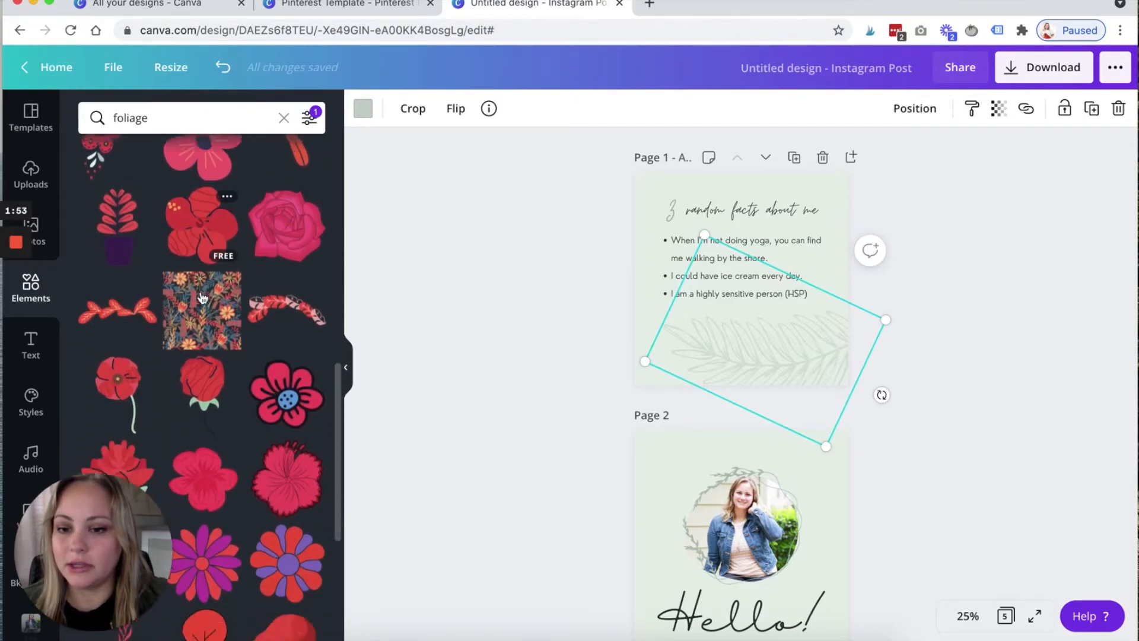
{"action": "scroll", "coordinate": [185, 260], "scroll_direction": "down", "scroll_amount": 10}
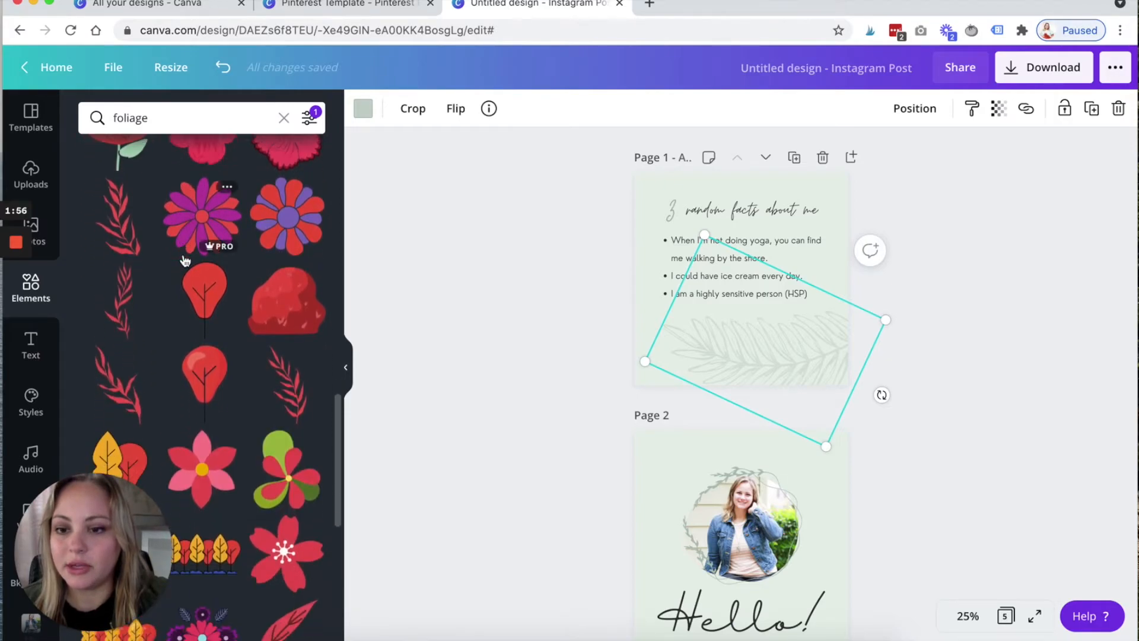
{"action": "scroll", "coordinate": [183, 255], "scroll_direction": "up", "scroll_amount": 15}
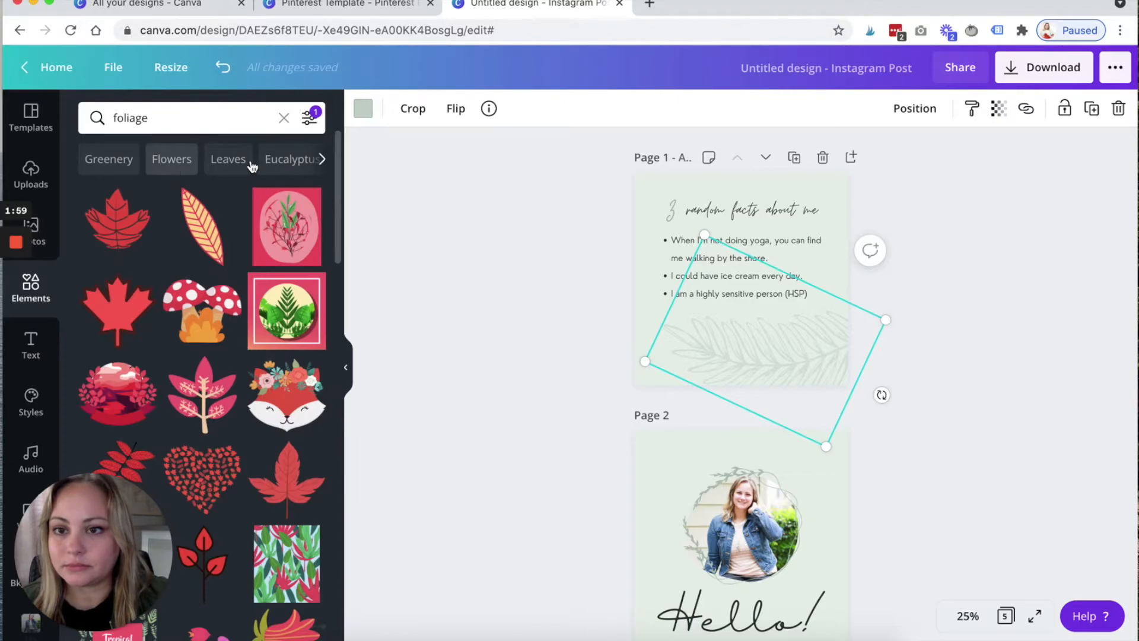
{"action": "left_click", "coordinate": [322, 159]}
{"action": "left_click", "coordinate": [322, 159]}
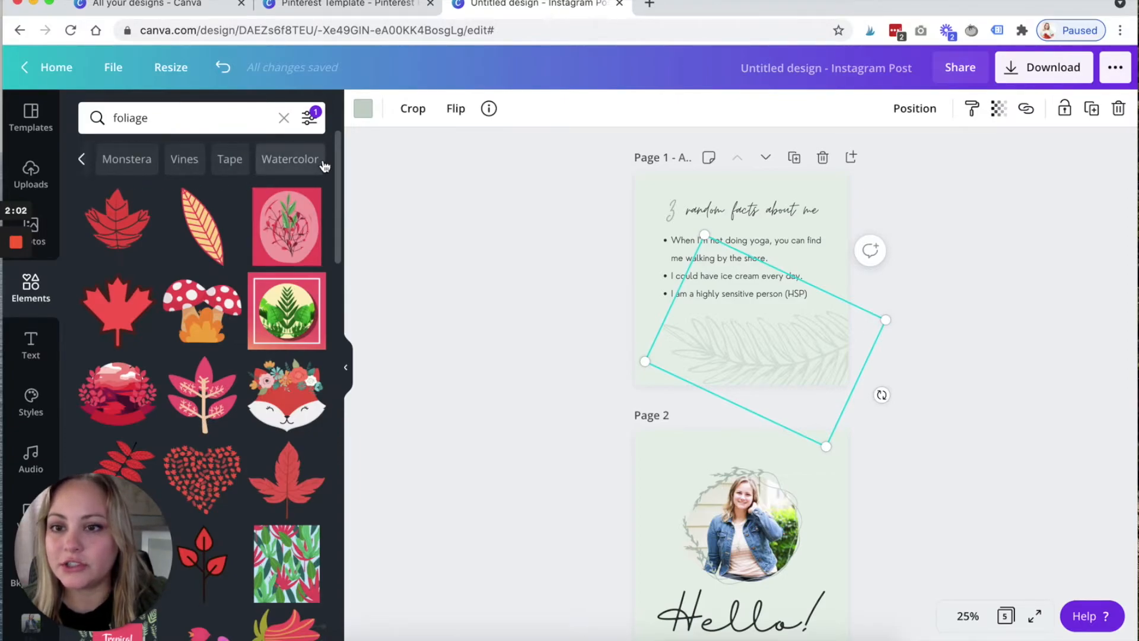
{"action": "left_click", "coordinate": [184, 165]}
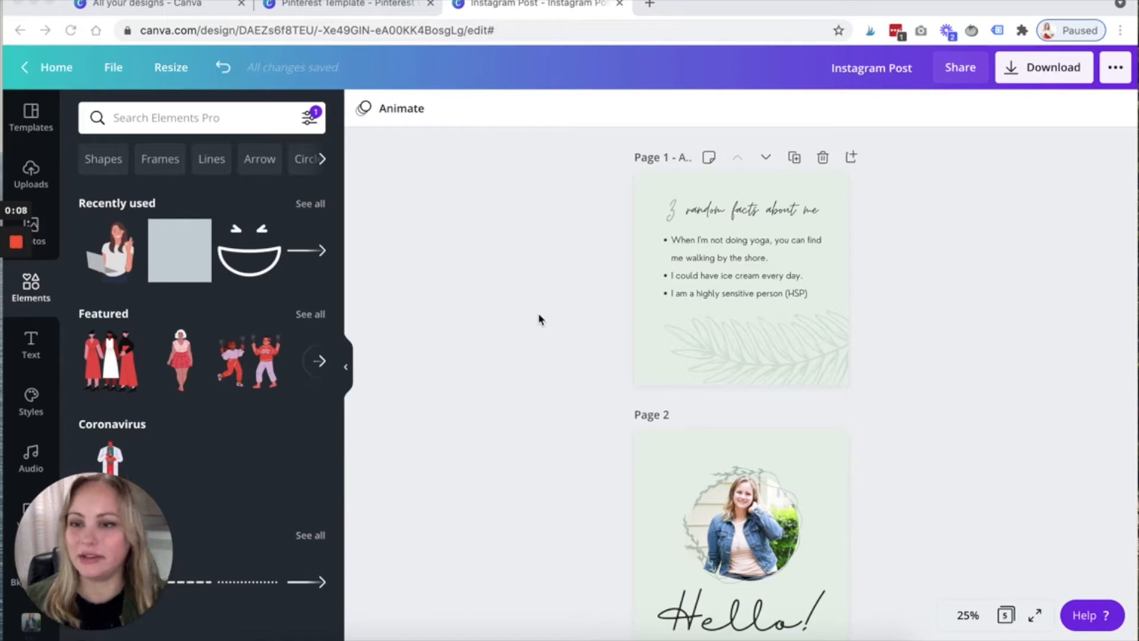
Add the dark laptop outline from the recently used elements to page 1 and save it to a new folder named Favorite Elements.
{"action": "left_click", "coordinate": [311, 204]}
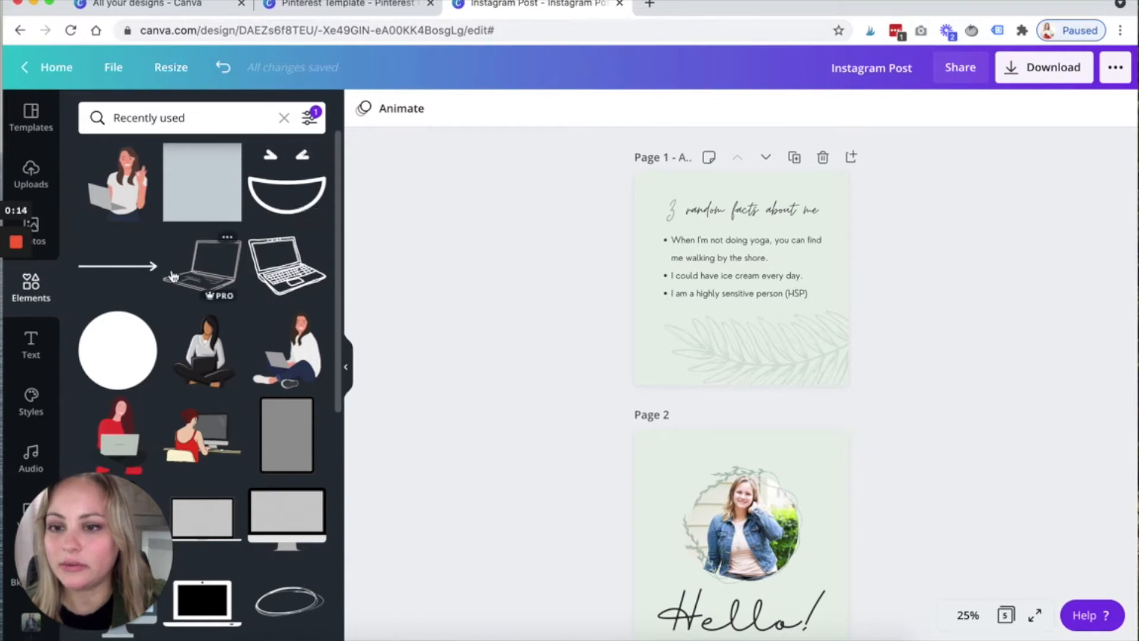
{"action": "left_click", "coordinate": [205, 268]}
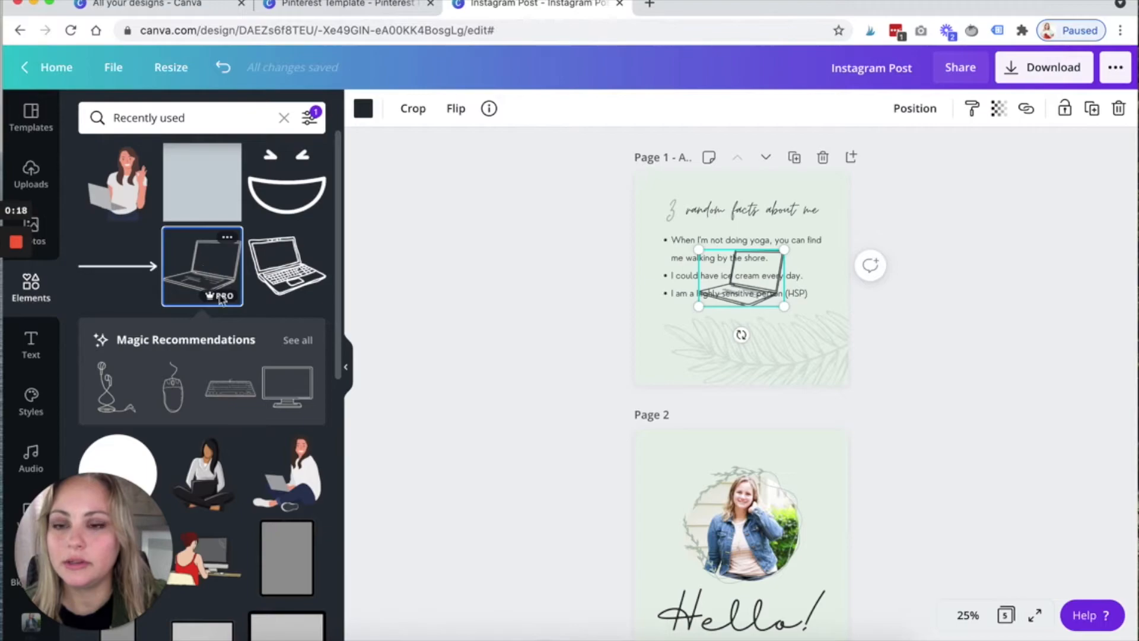
{"action": "left_click", "coordinate": [227, 237]}
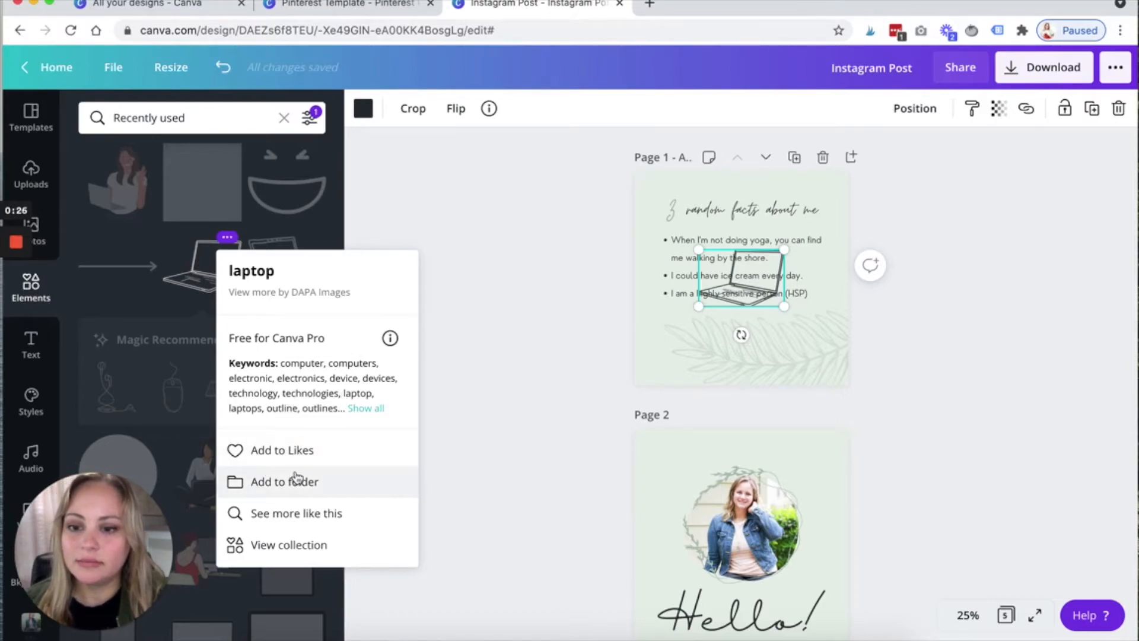
{"action": "left_click", "coordinate": [275, 481]}
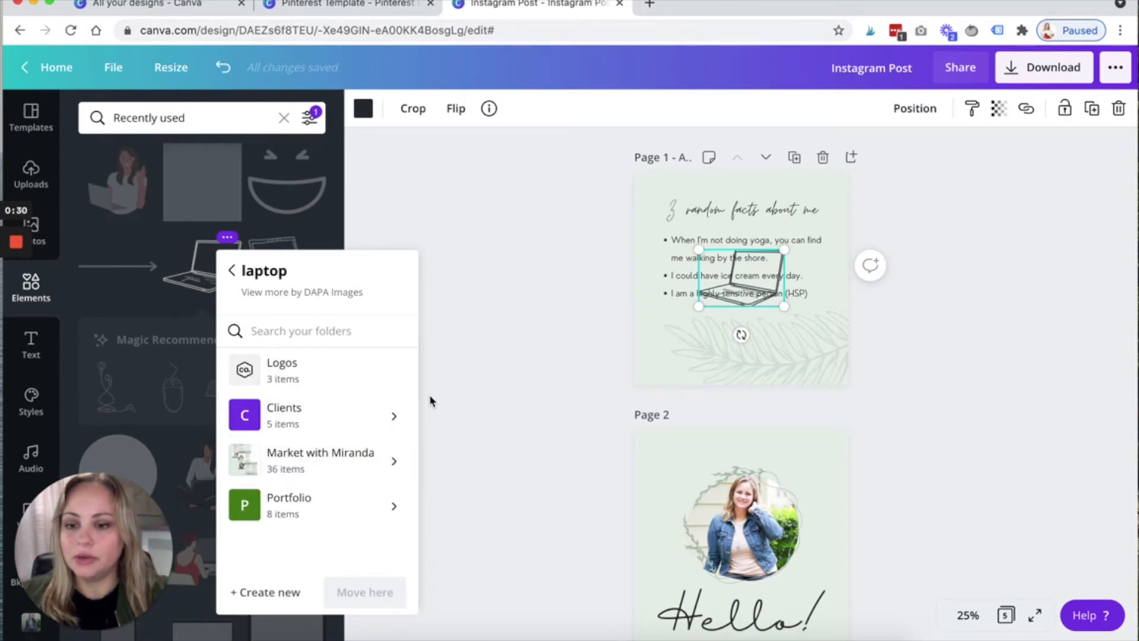
{"action": "type", "text": "Favorite"}
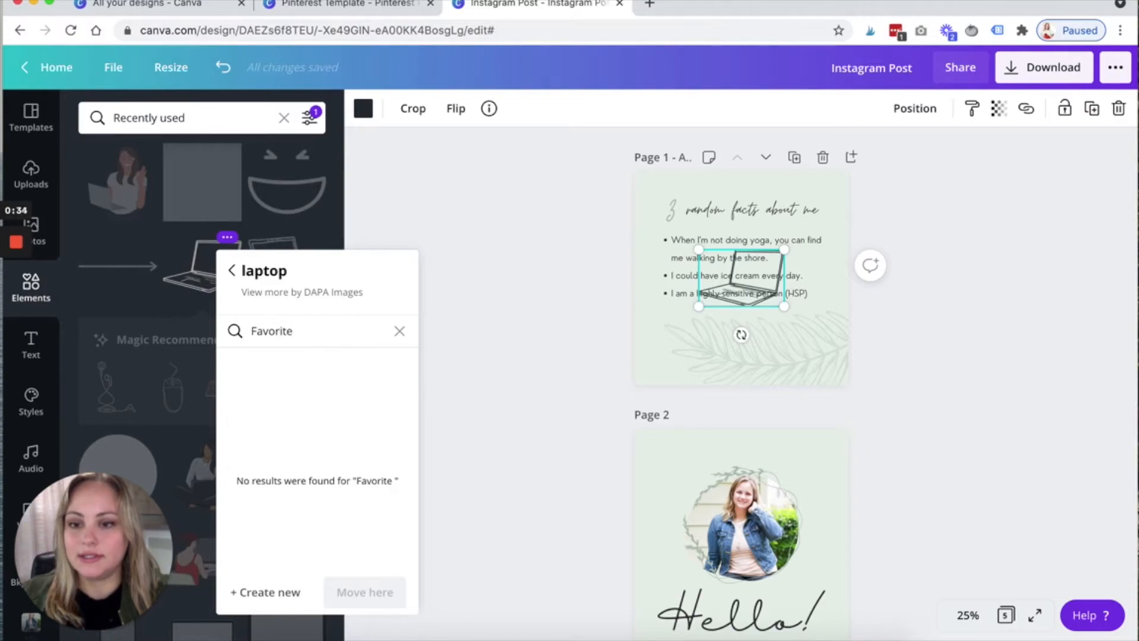
{"action": "left_click", "coordinate": [270, 592]}
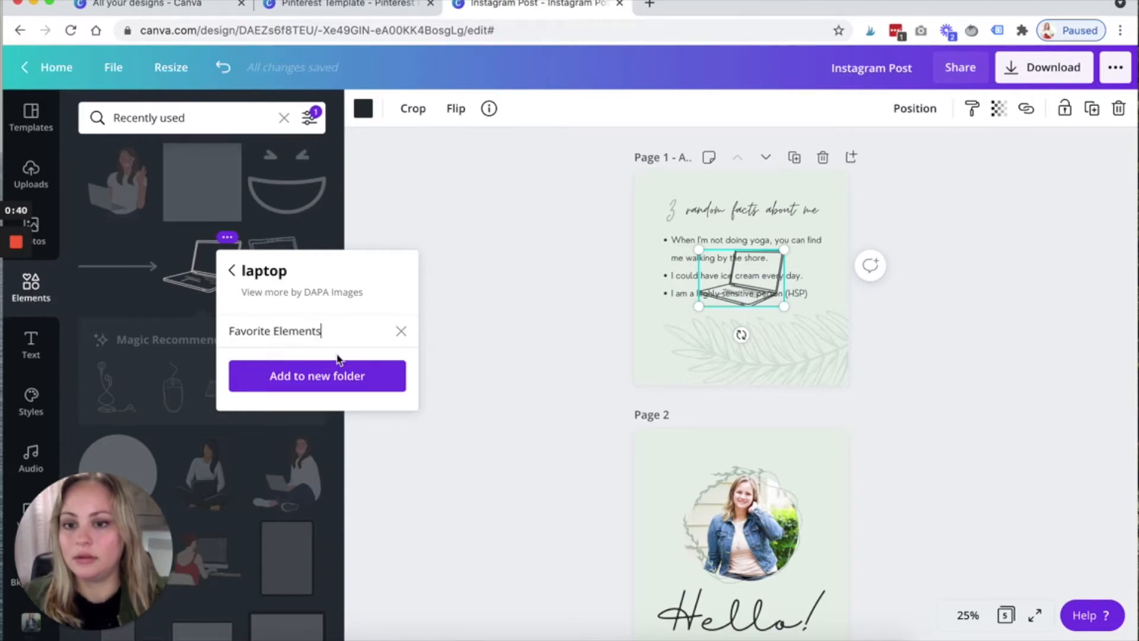
{"action": "left_click", "coordinate": [330, 376]}
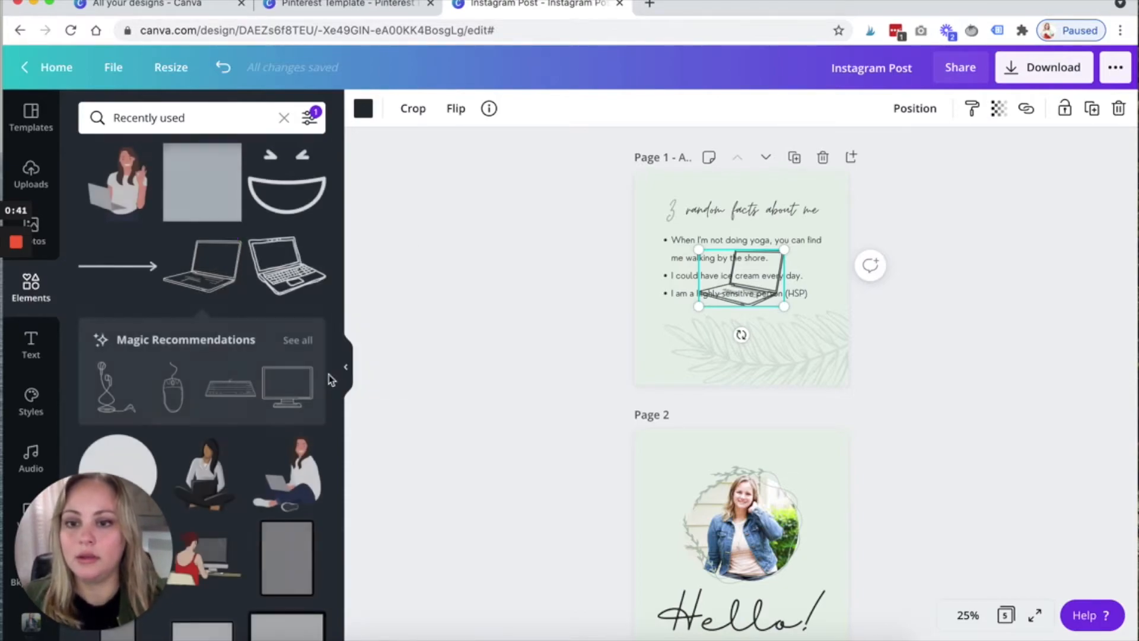
Add the recommended computer mouse graphic to page 1 and save it to the Favorite Elements folder.
{"action": "left_click", "coordinate": [168, 393]}
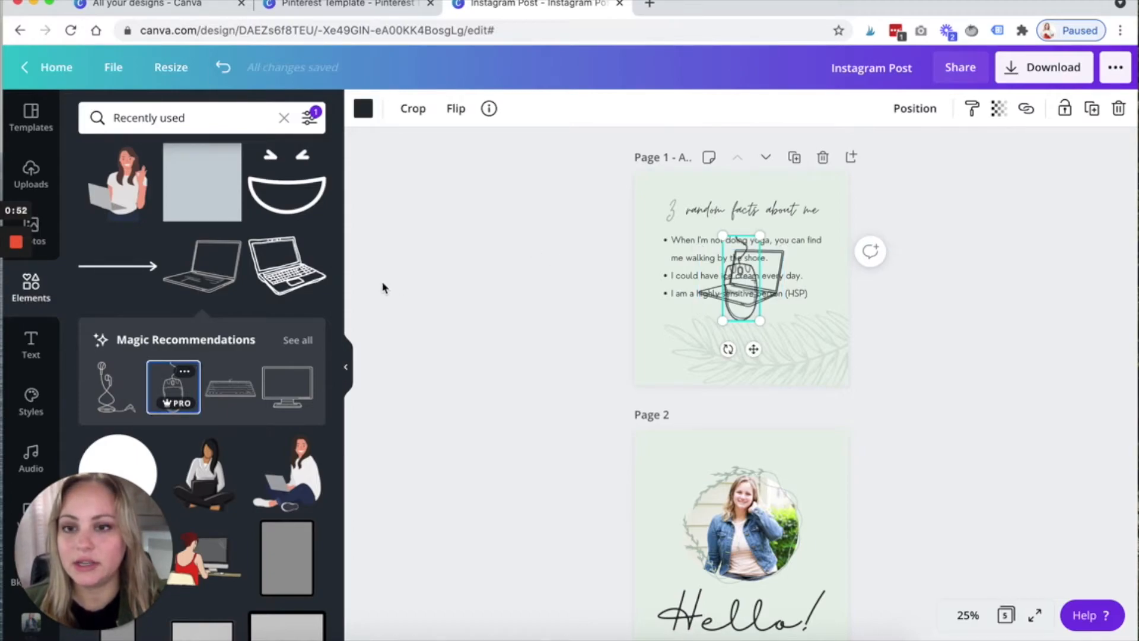
{"action": "left_click", "coordinate": [185, 372]}
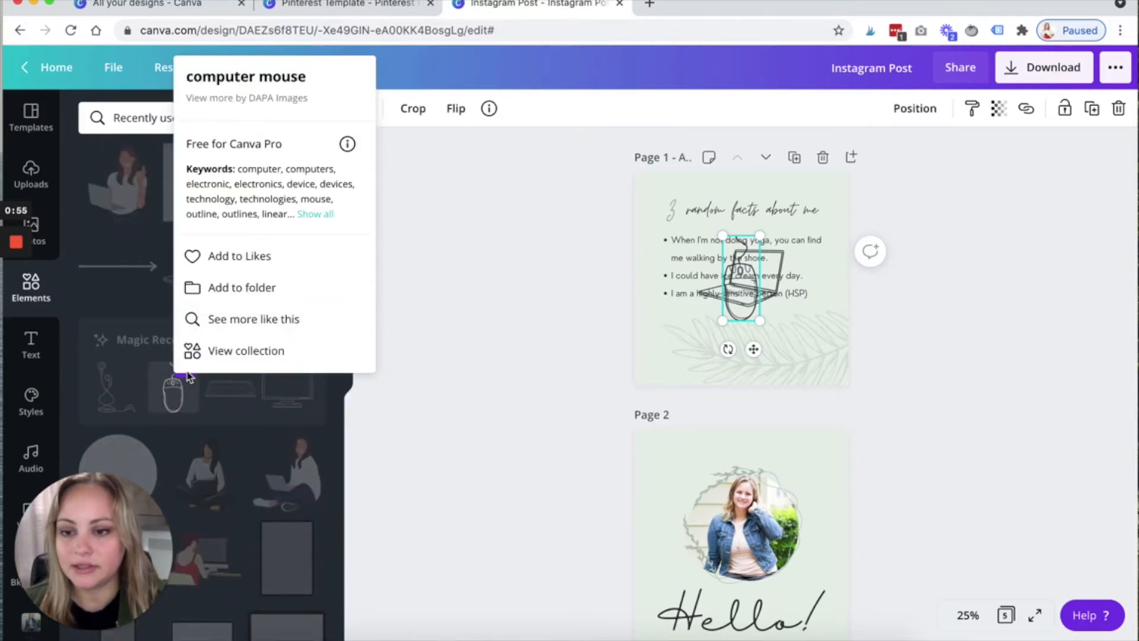
{"action": "left_click", "coordinate": [239, 288]}
{"action": "type", "text": "ele"}
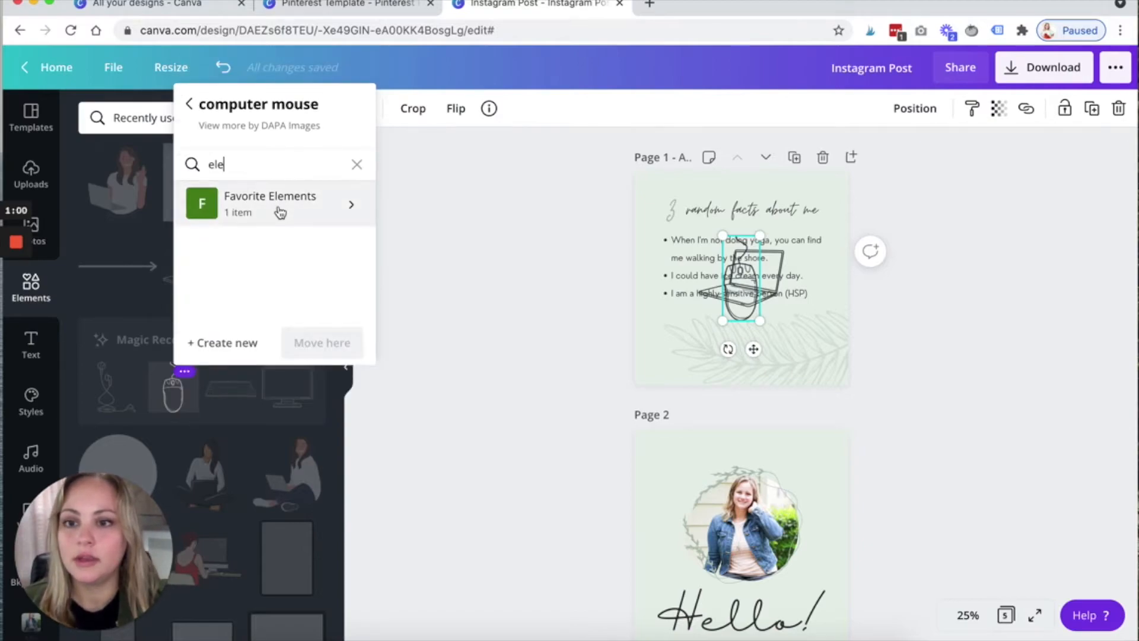
{"action": "left_click", "coordinate": [280, 209]}
{"action": "left_click", "coordinate": [322, 342]}
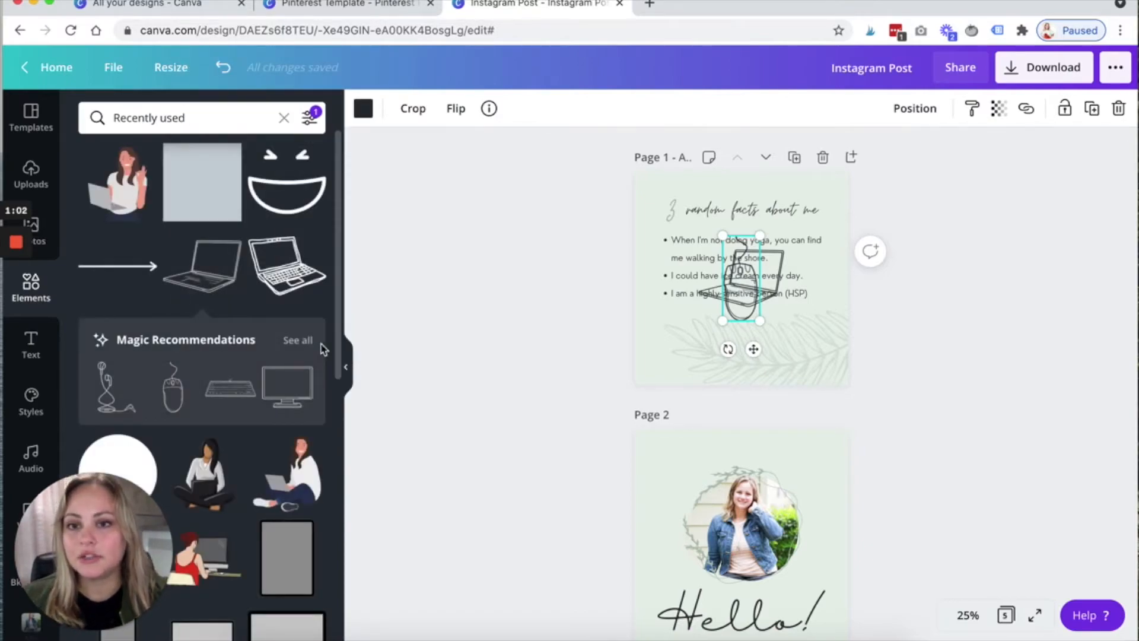
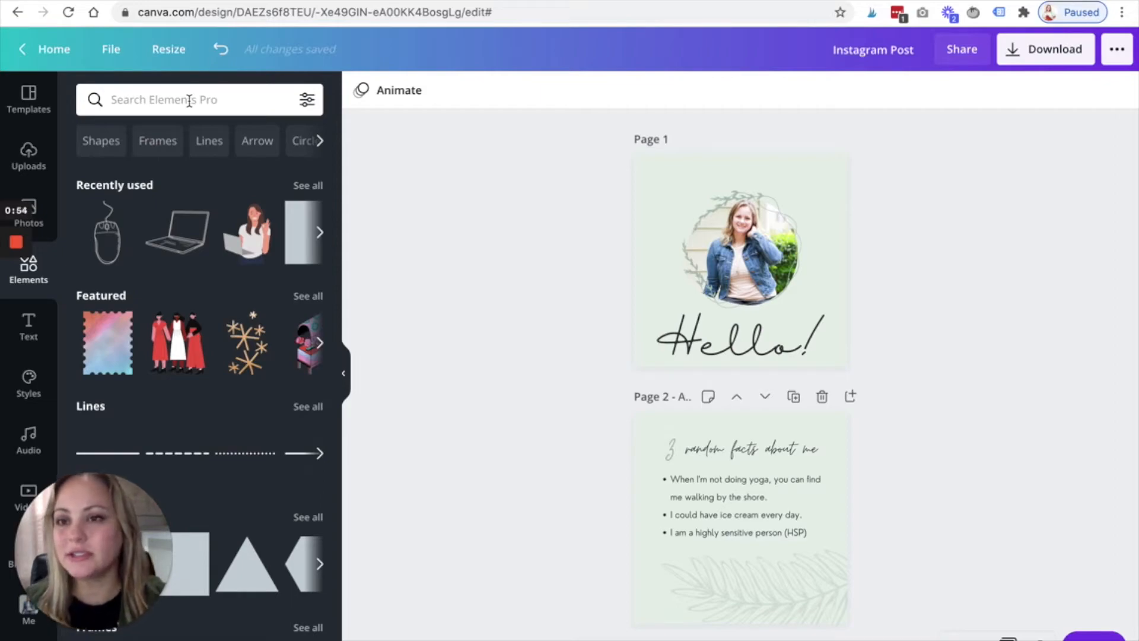
Search the elements for border and review the results, including the details of the Text Border graphic.
{"action": "left_click", "coordinate": [188, 101]}
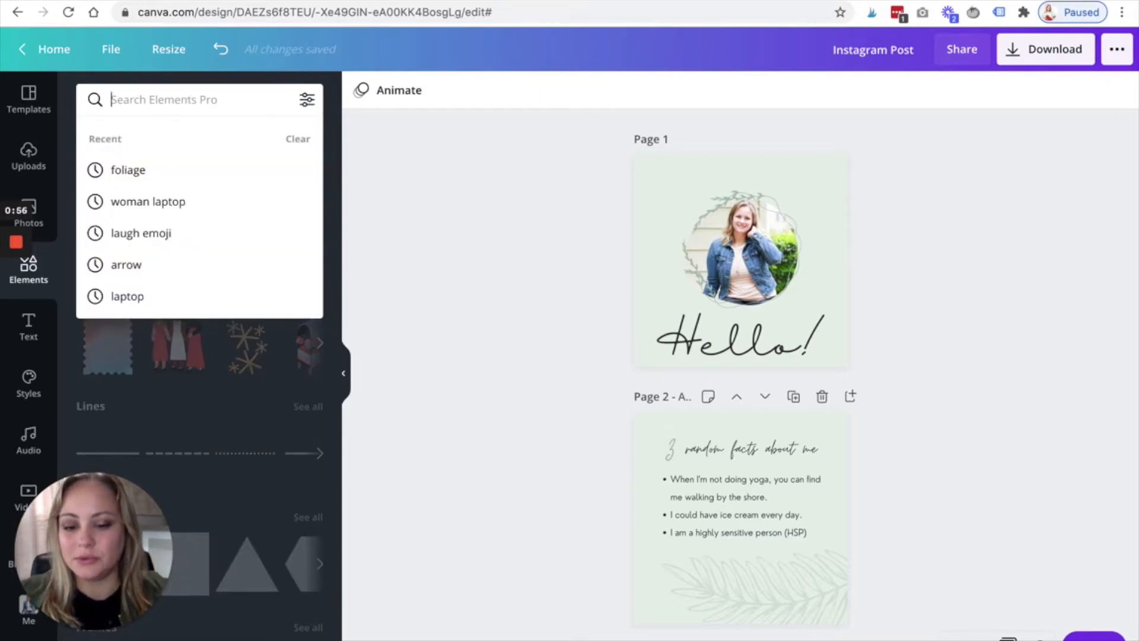
{"action": "type", "text": "border"}
{"action": "key", "text": "Return"}
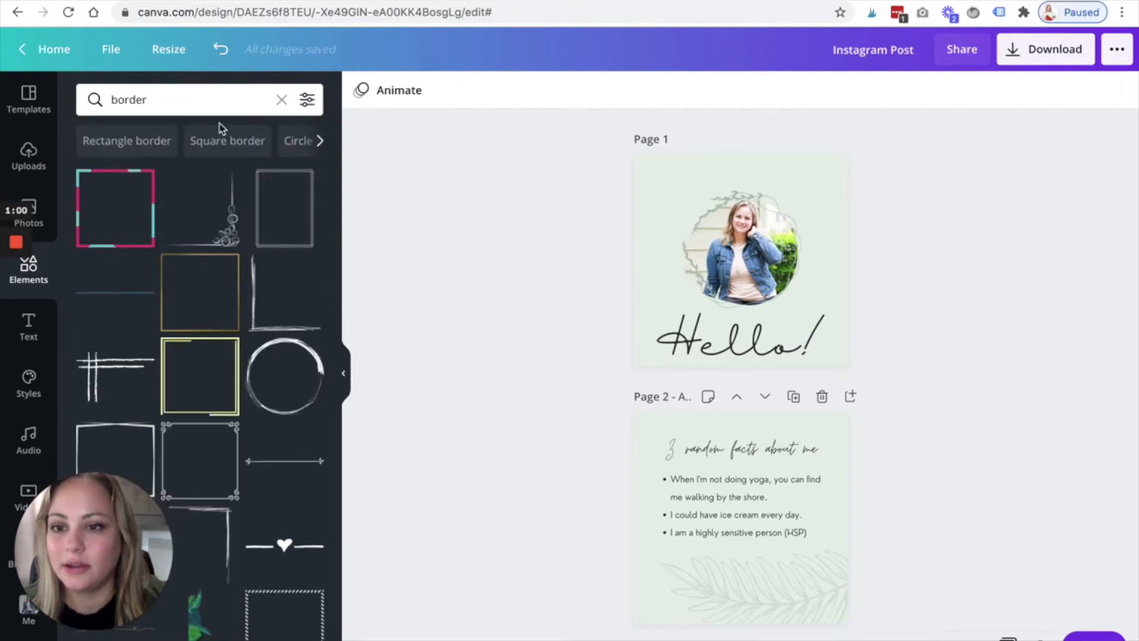
{"action": "left_click", "coordinate": [308, 181]}
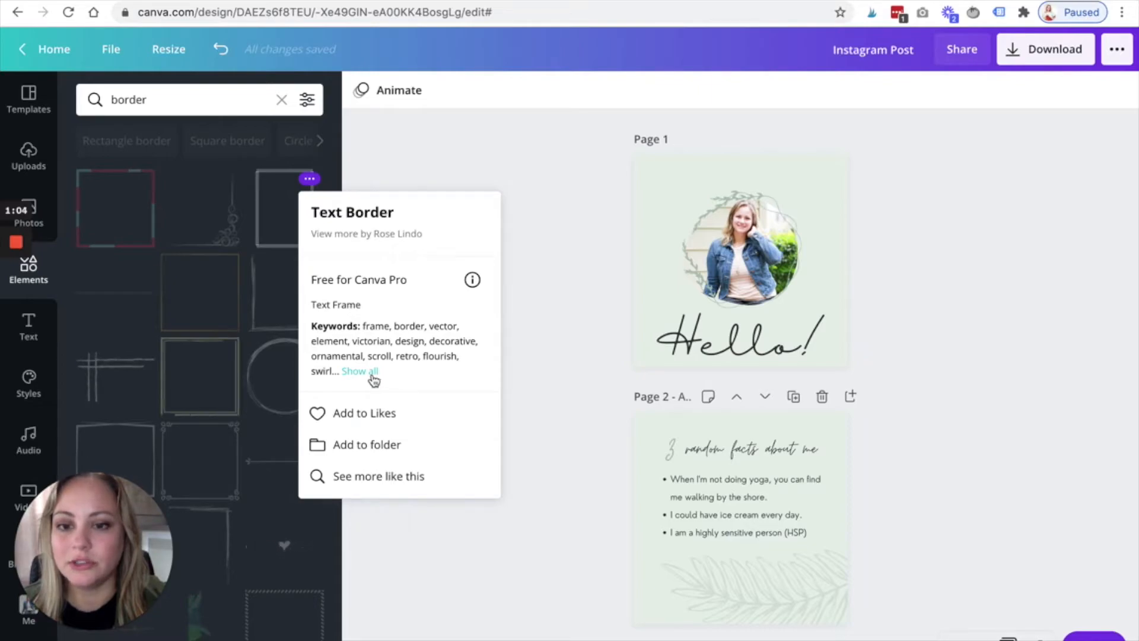
{"action": "left_click", "coordinate": [564, 271]}
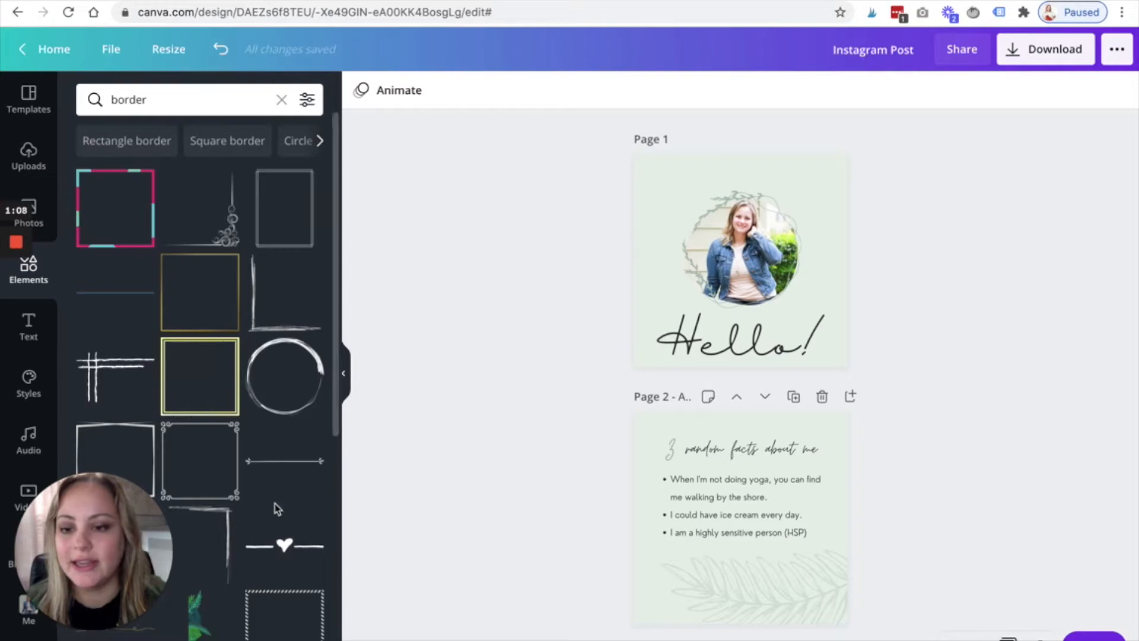
{"action": "scroll", "coordinate": [277, 507], "scroll_direction": "down", "scroll_amount": 2}
{"action": "scroll", "coordinate": [276, 509], "scroll_direction": "down", "scroll_amount": 4}
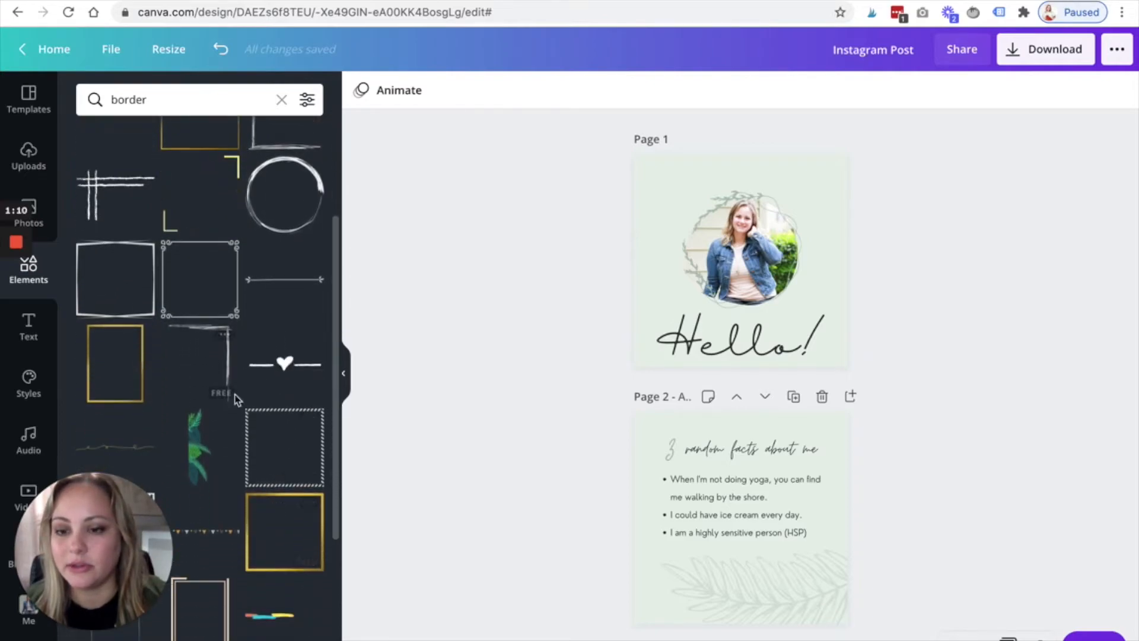
{"action": "scroll", "coordinate": [236, 399], "scroll_direction": "up", "scroll_amount": 6}
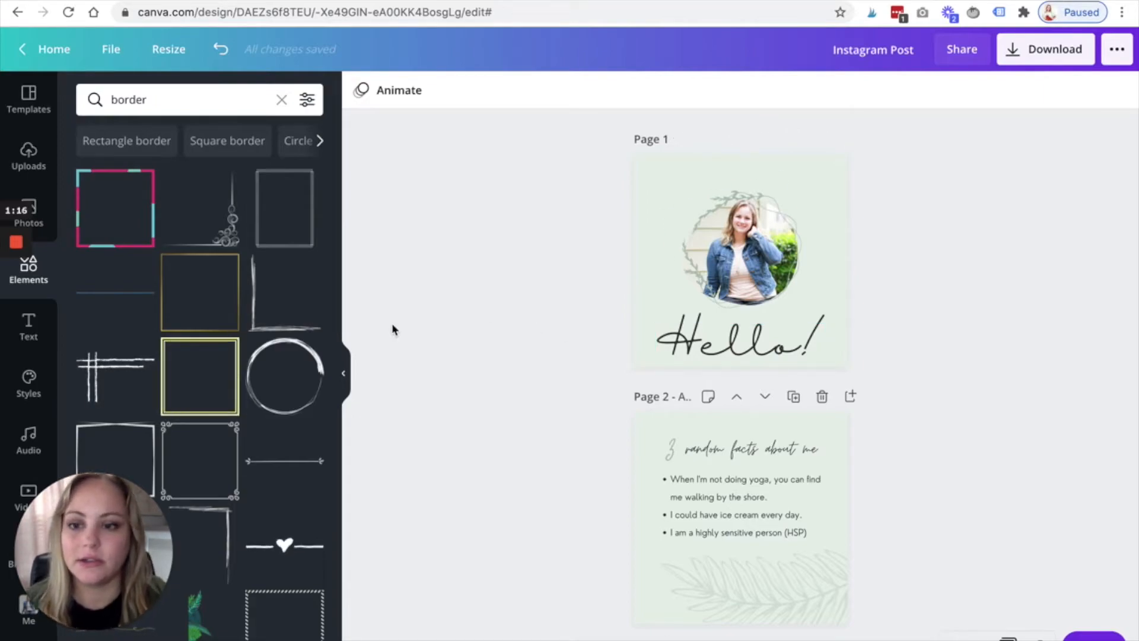
Add the yellow double-line square border to page 1 and align it to the page's center and middle.
{"action": "left_click", "coordinate": [188, 373]}
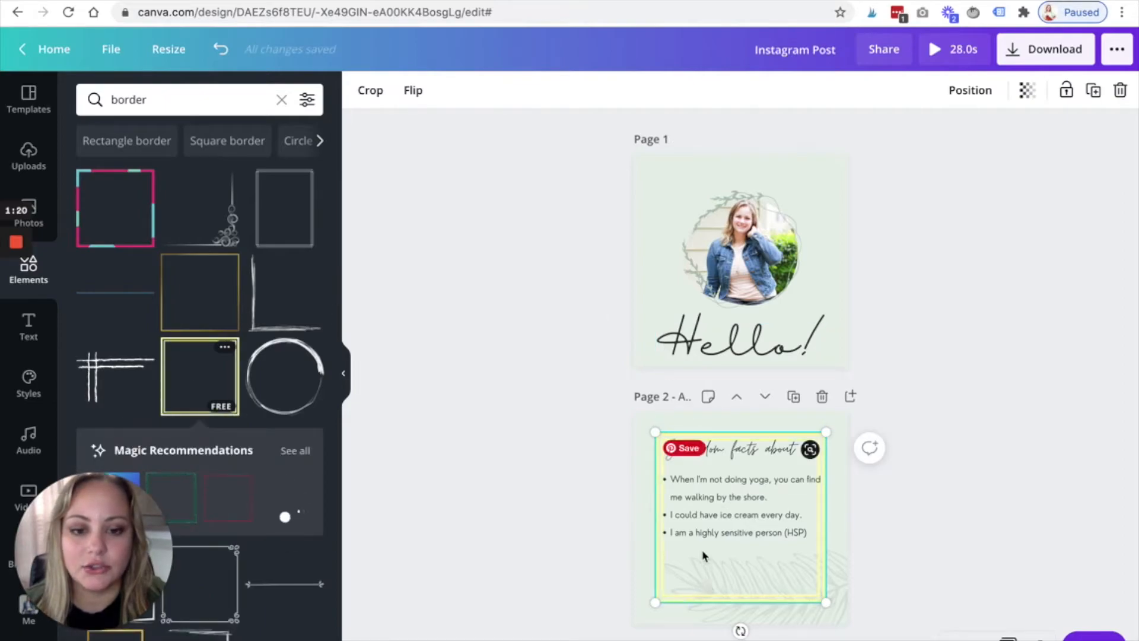
{"action": "left_click_drag", "start_coordinate": [713, 290], "coordinate": [690, 267]}
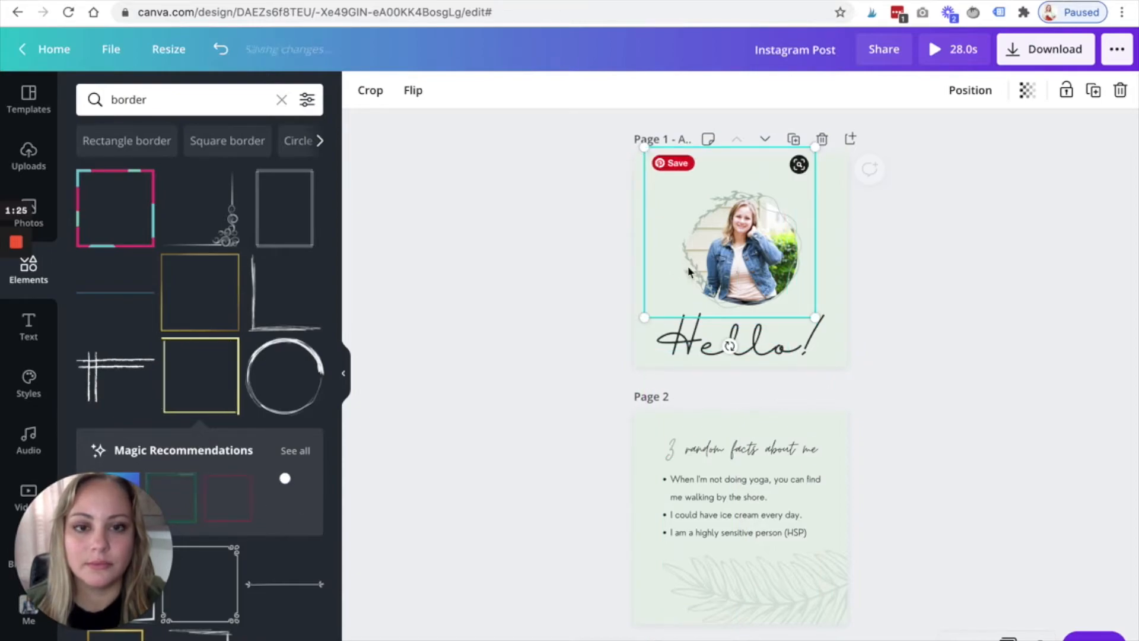
{"action": "left_click", "coordinate": [965, 99]}
{"action": "left_click", "coordinate": [929, 234]}
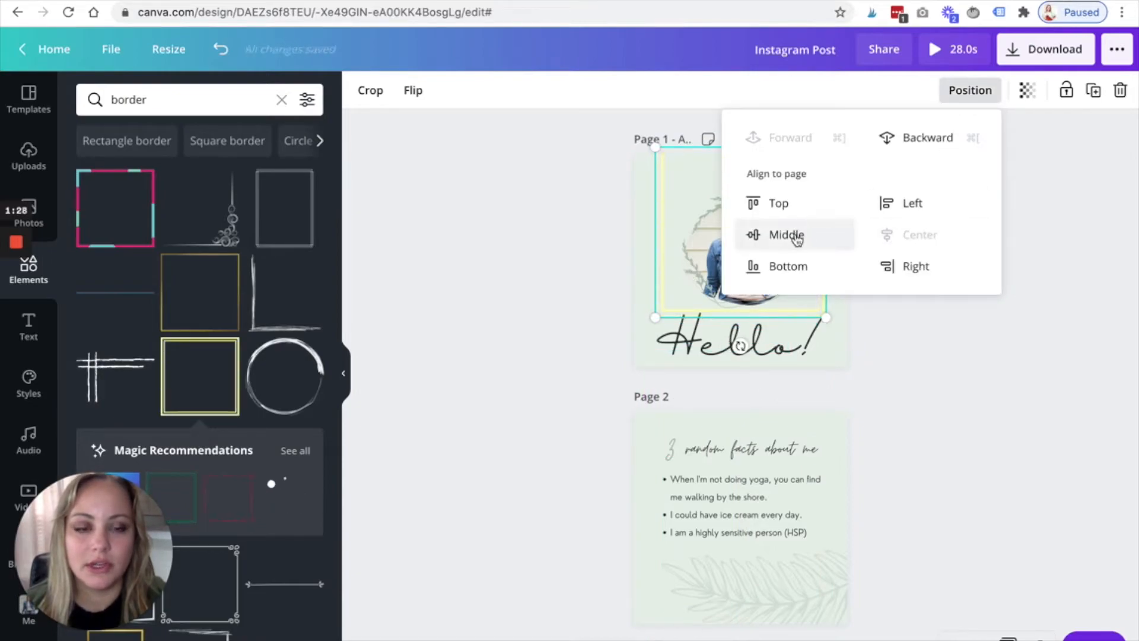
{"action": "left_click", "coordinate": [796, 235]}
{"action": "left_click", "coordinate": [561, 200]}
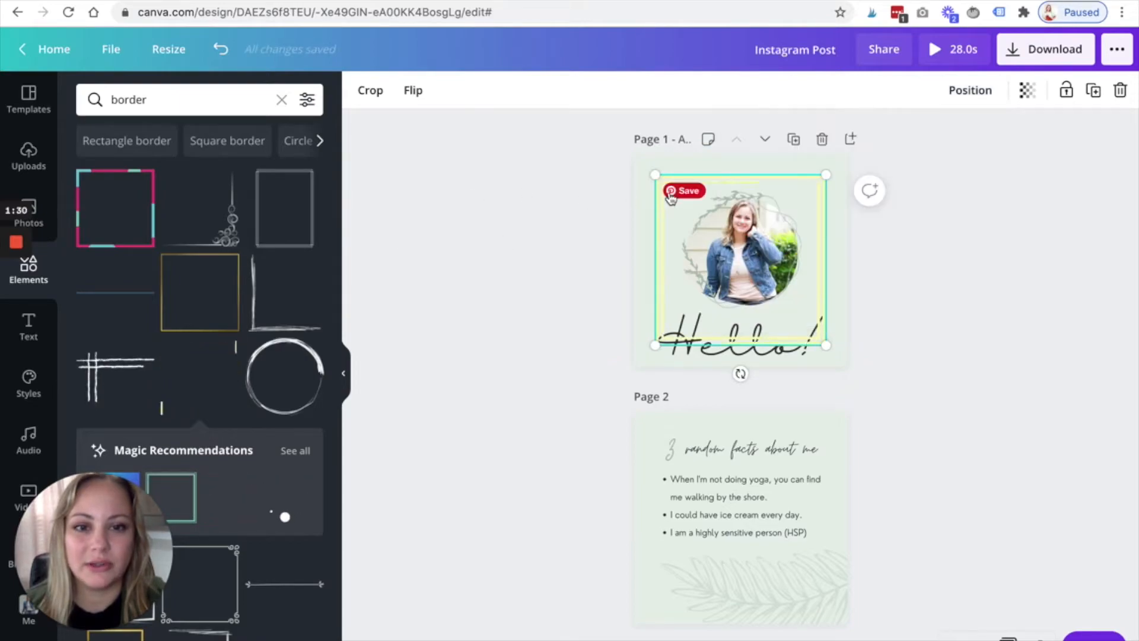
Enlarge the yellow border by extending it to page 1's top-left corner, and realign it to the center and middle.
{"action": "left_click_drag", "start_coordinate": [656, 173], "coordinate": [633, 155]}
{"action": "left_click", "coordinate": [955, 90]}
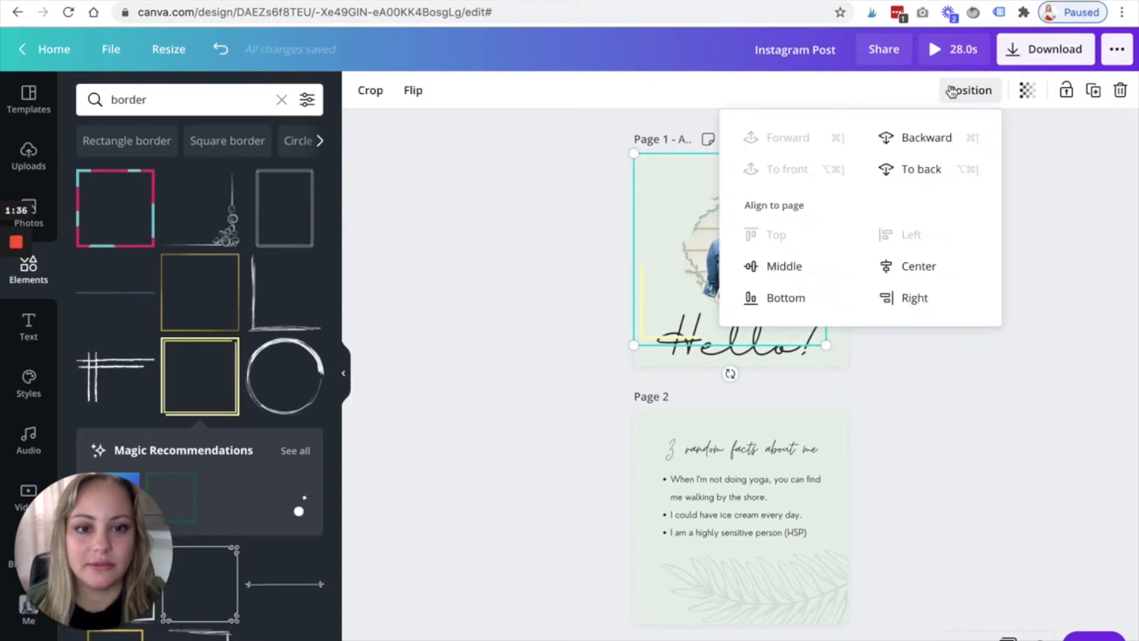
{"action": "left_click", "coordinate": [918, 266]}
{"action": "left_click", "coordinate": [781, 266]}
{"action": "key", "text": "Escape"}
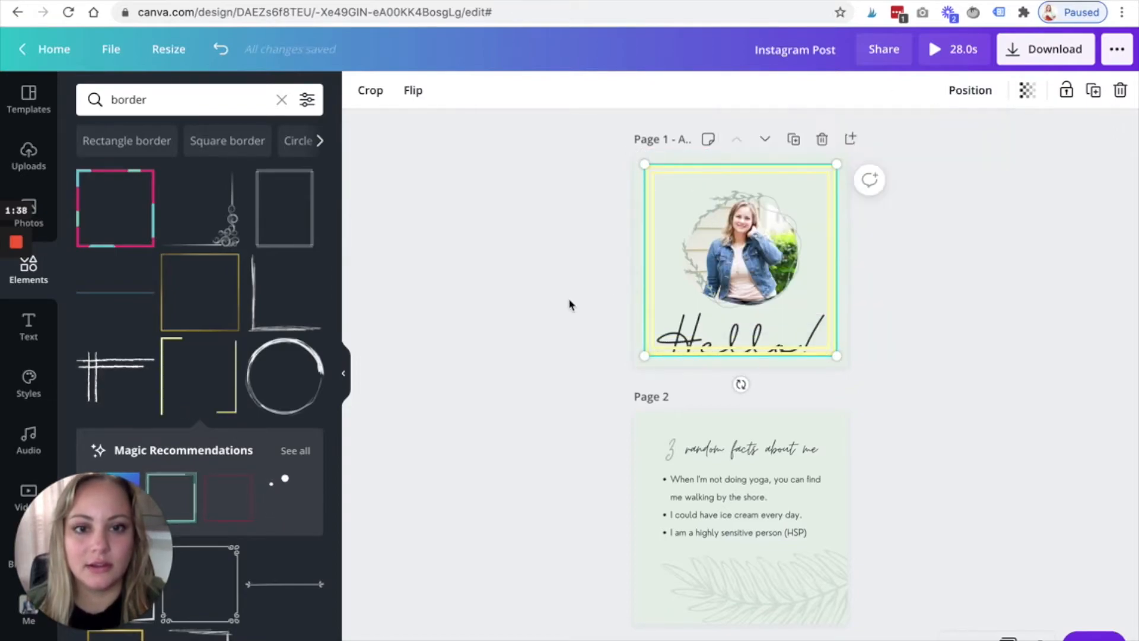
{"action": "left_click", "coordinate": [568, 305]}
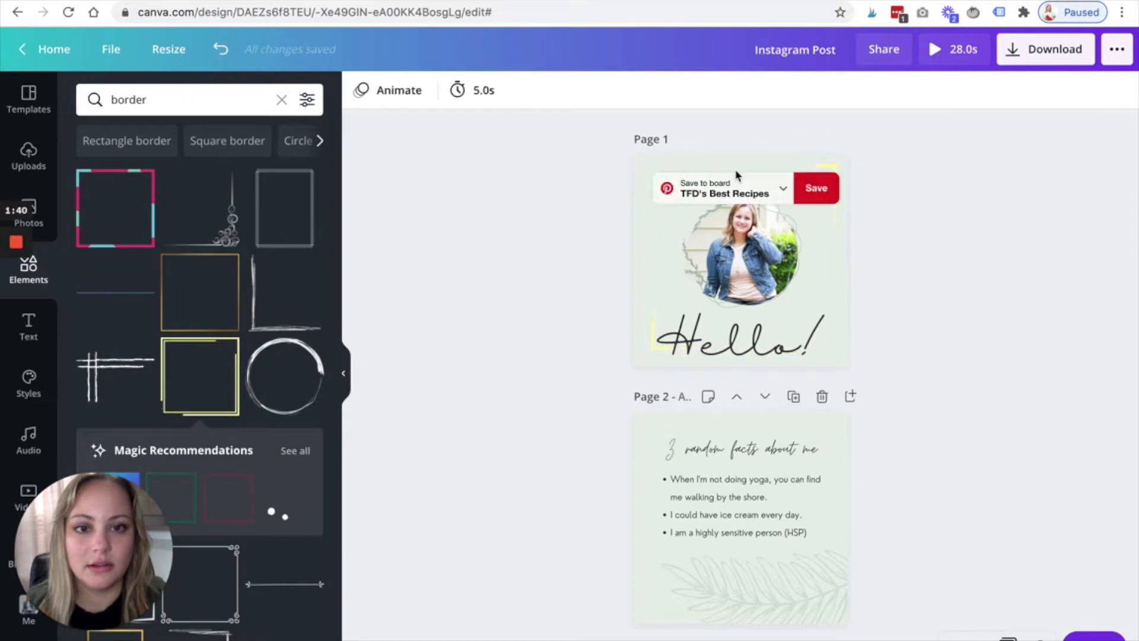
Send the yellow border on page 1 to the back, behind the Hello! text.
{"action": "left_click", "coordinate": [798, 176]}
{"action": "left_click", "coordinate": [971, 94]}
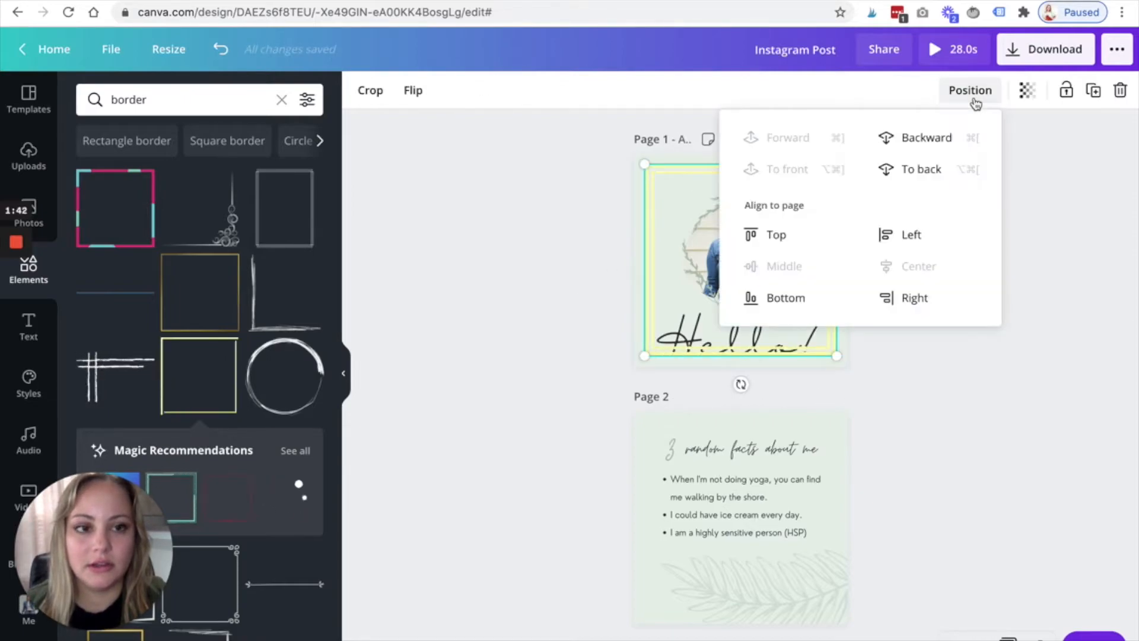
{"action": "left_click", "coordinate": [921, 170]}
{"action": "left_click", "coordinate": [557, 341]}
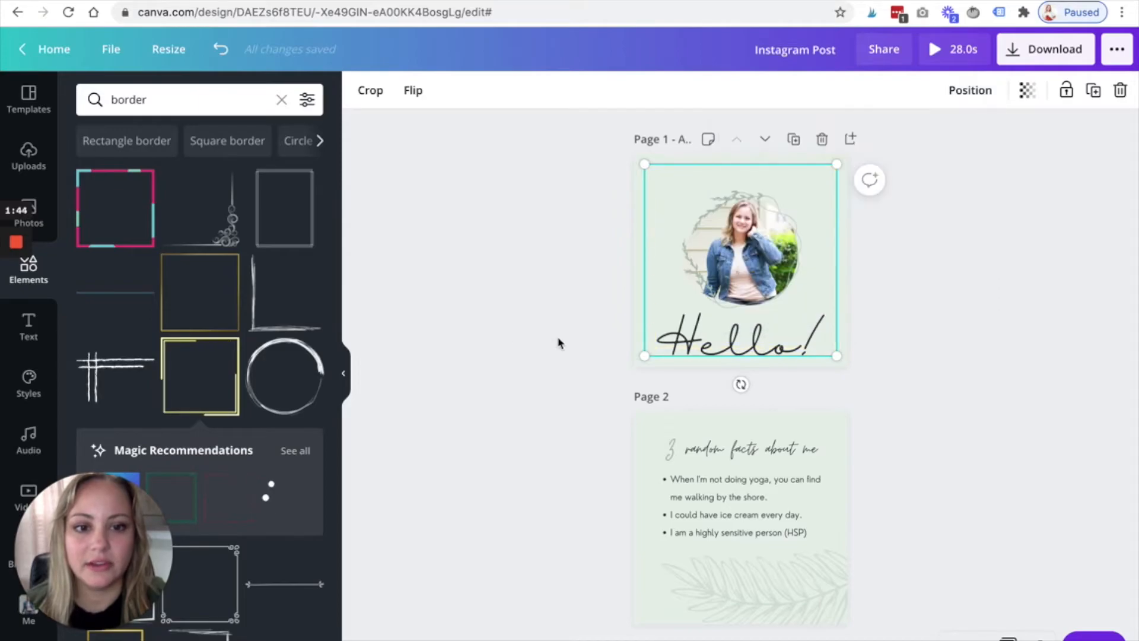
{"action": "left_click", "coordinate": [558, 342]}
Place the orange corner border graphic in the top-left corner of page 1.
{"action": "left_click_drag", "start_coordinate": [276, 388], "coordinate": [643, 208]}
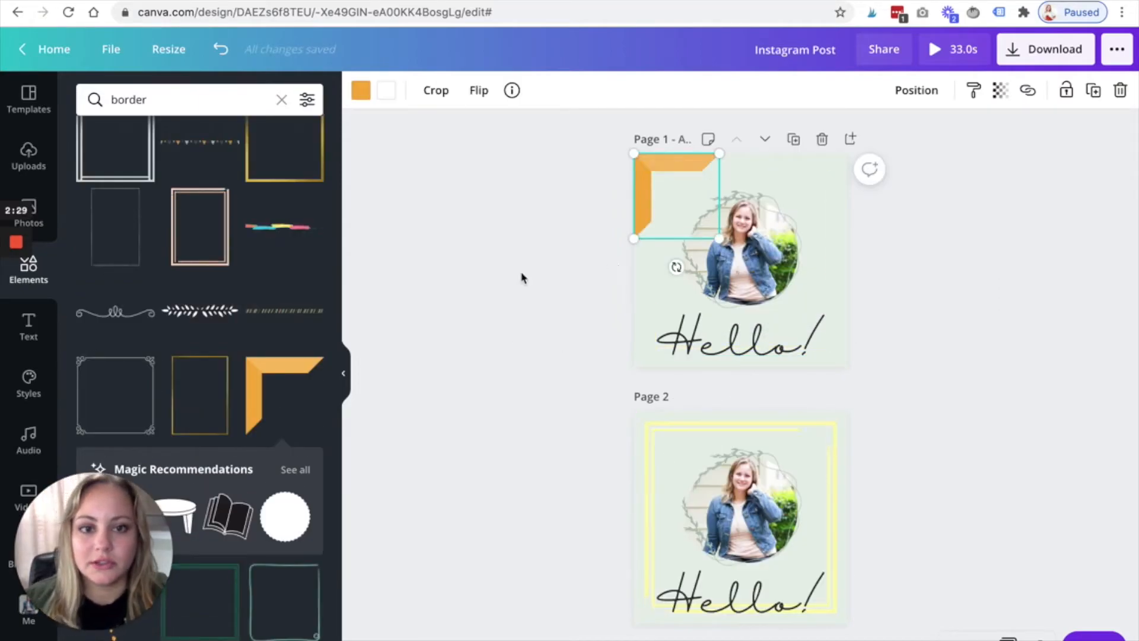
{"action": "left_click", "coordinate": [605, 261]}
{"action": "left_click", "coordinate": [643, 195]}
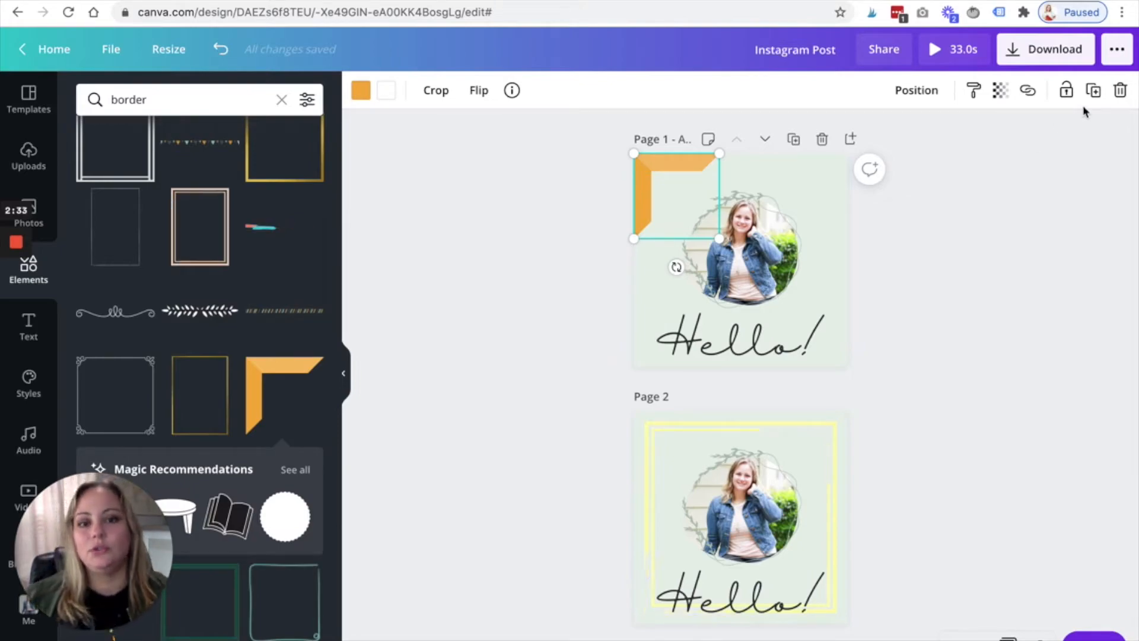
Add a copy of the orange corner graphic, rotated 180°, aligned to the bottom and right of page 1.
{"action": "left_click", "coordinate": [1095, 92]}
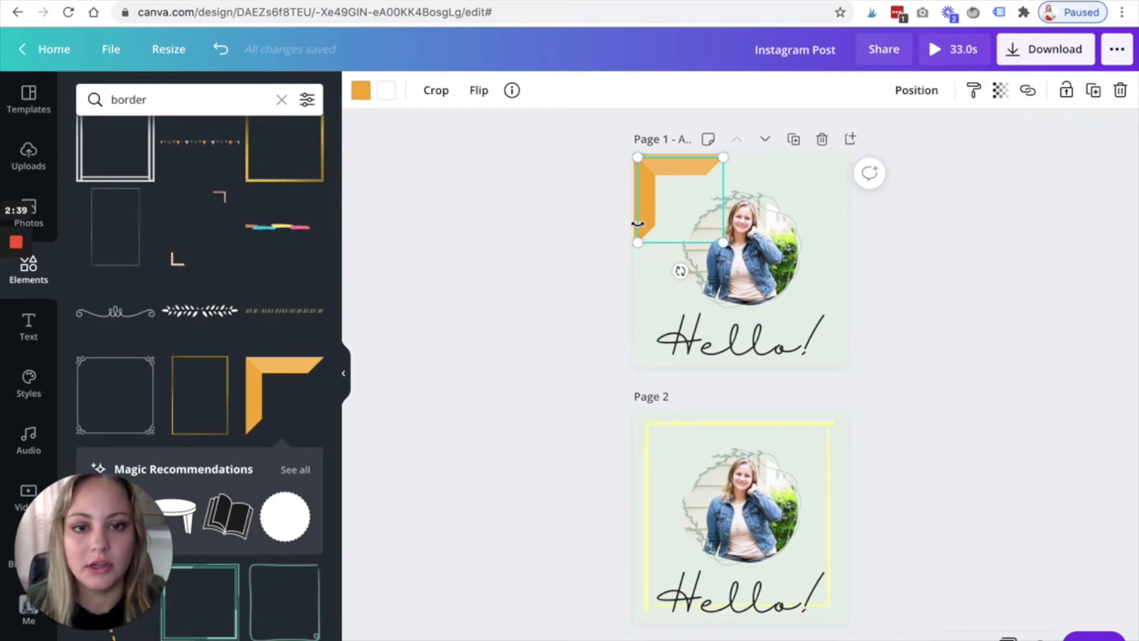
{"action": "left_click_drag", "start_coordinate": [680, 270], "coordinate": [682, 155]}
{"action": "left_click", "coordinate": [930, 98]}
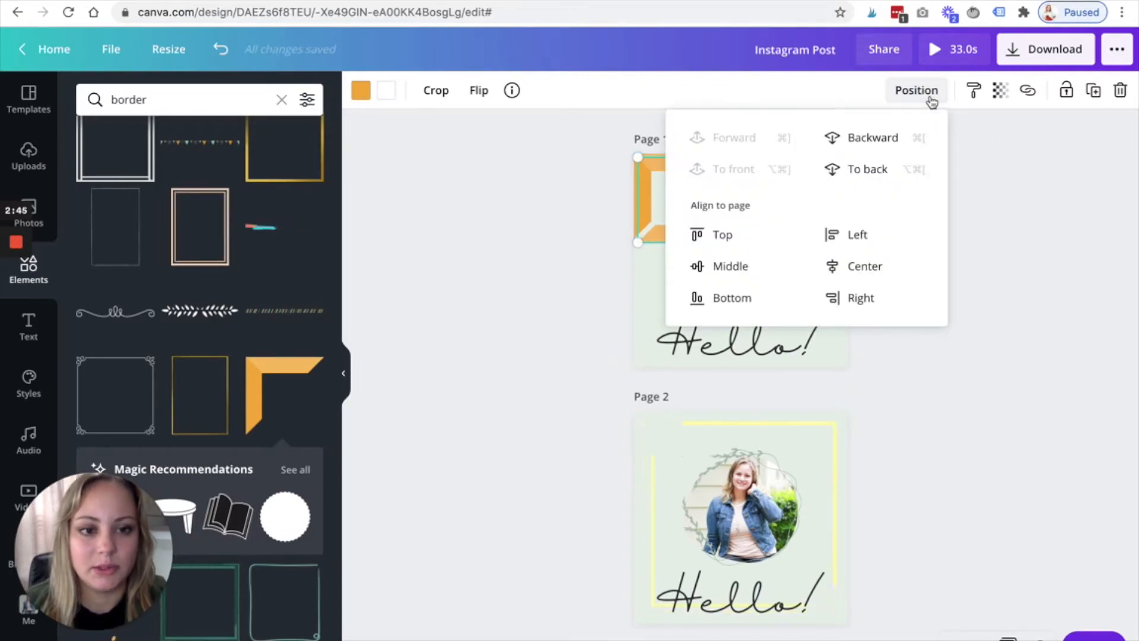
{"action": "left_click", "coordinate": [728, 301]}
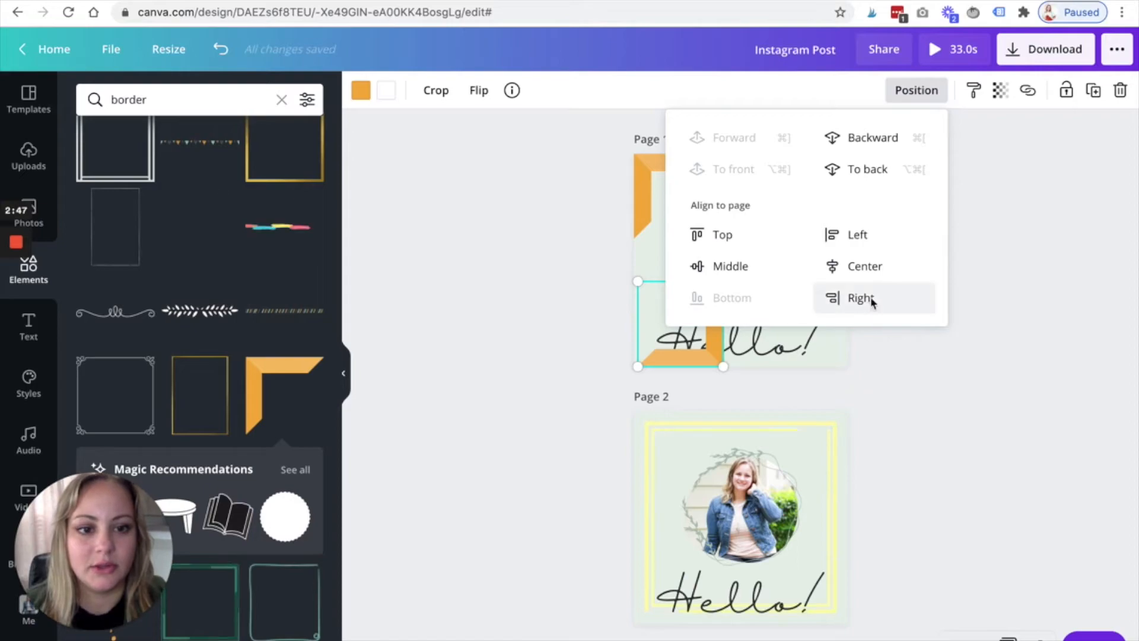
{"action": "left_click", "coordinate": [860, 298]}
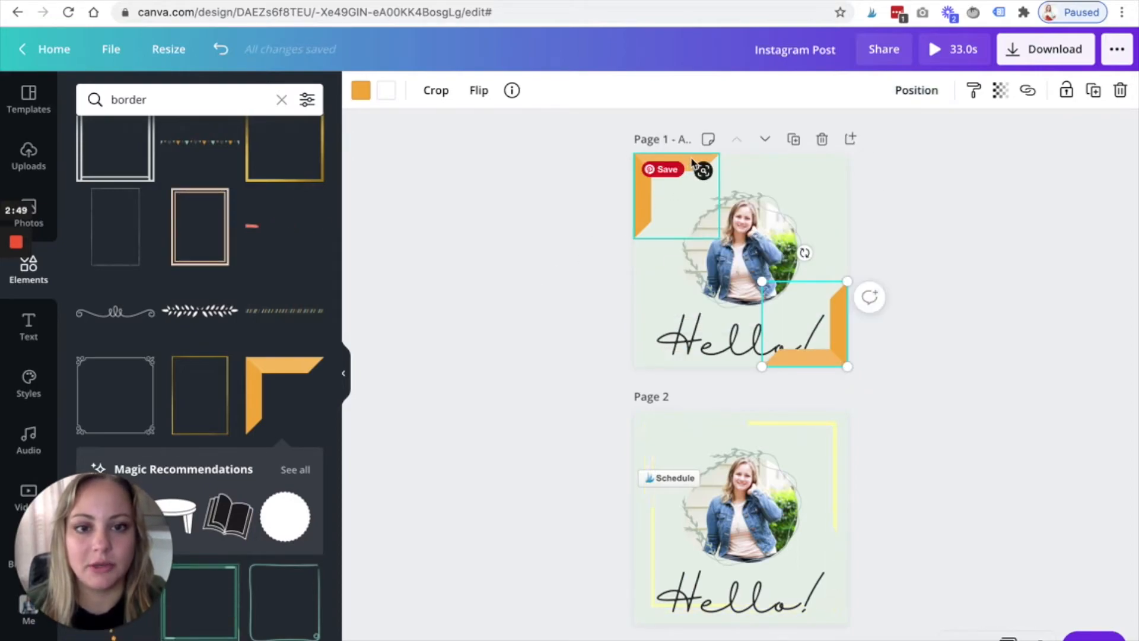
Check how the top-left orange corner graphic is aligned to the page.
{"action": "left_click", "coordinate": [693, 162]}
{"action": "left_click", "coordinate": [920, 93]}
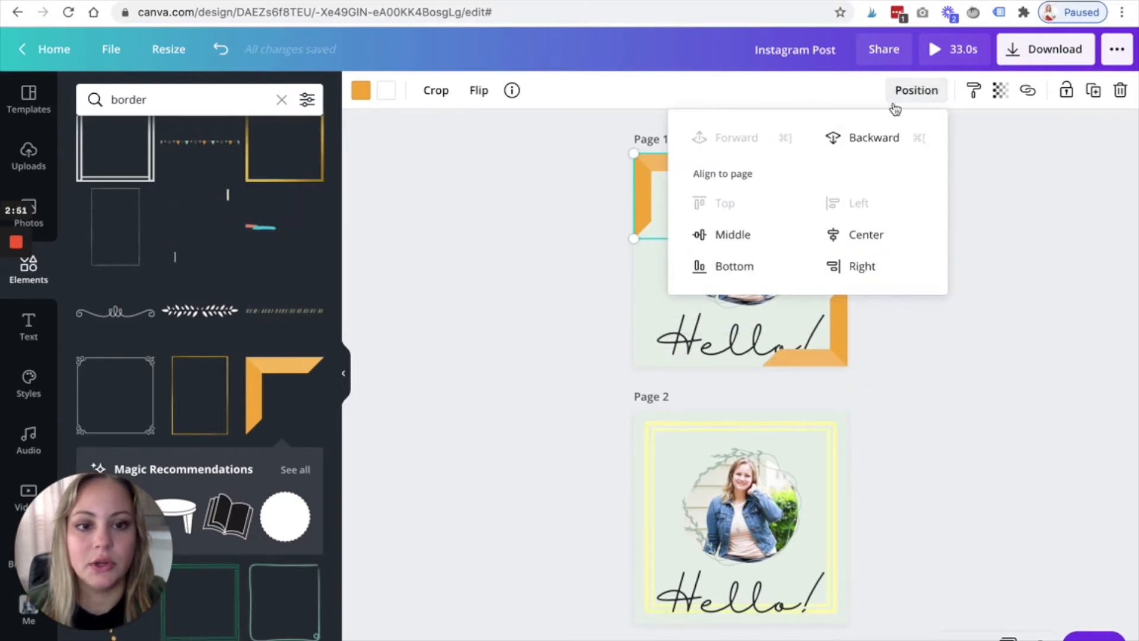
{"action": "left_click", "coordinate": [532, 323]}
{"action": "left_click", "coordinate": [532, 323]}
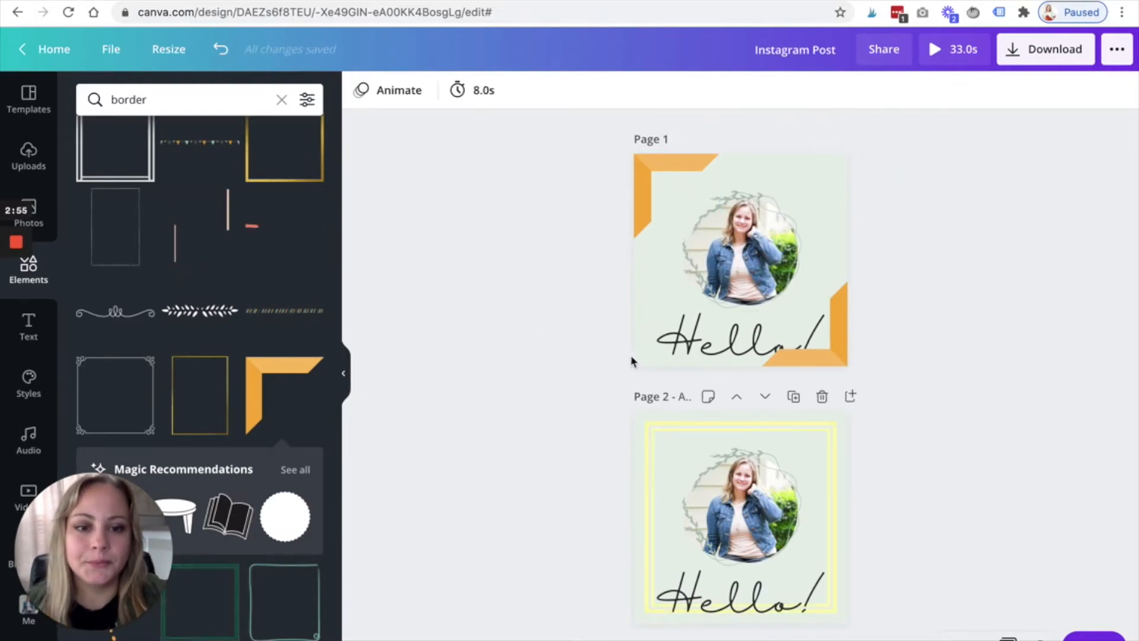
Bring the Hello! text forward, in front of the bottom-right orange corner graphic.
{"action": "left_click", "coordinate": [700, 341]}
{"action": "left_click", "coordinate": [999, 92]}
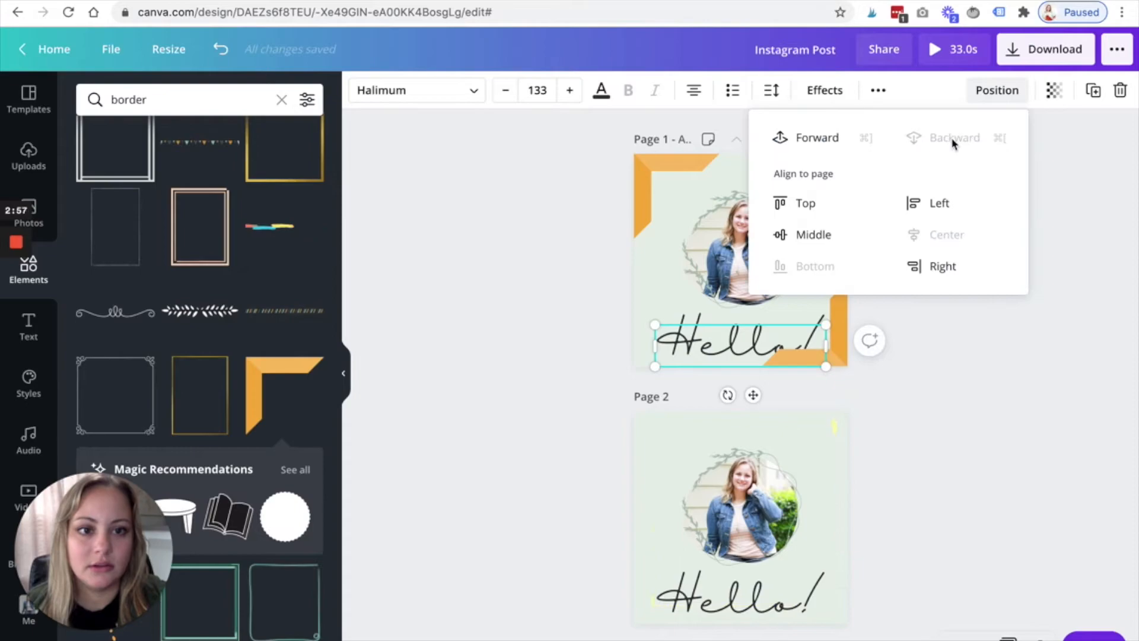
{"action": "left_click", "coordinate": [827, 138]}
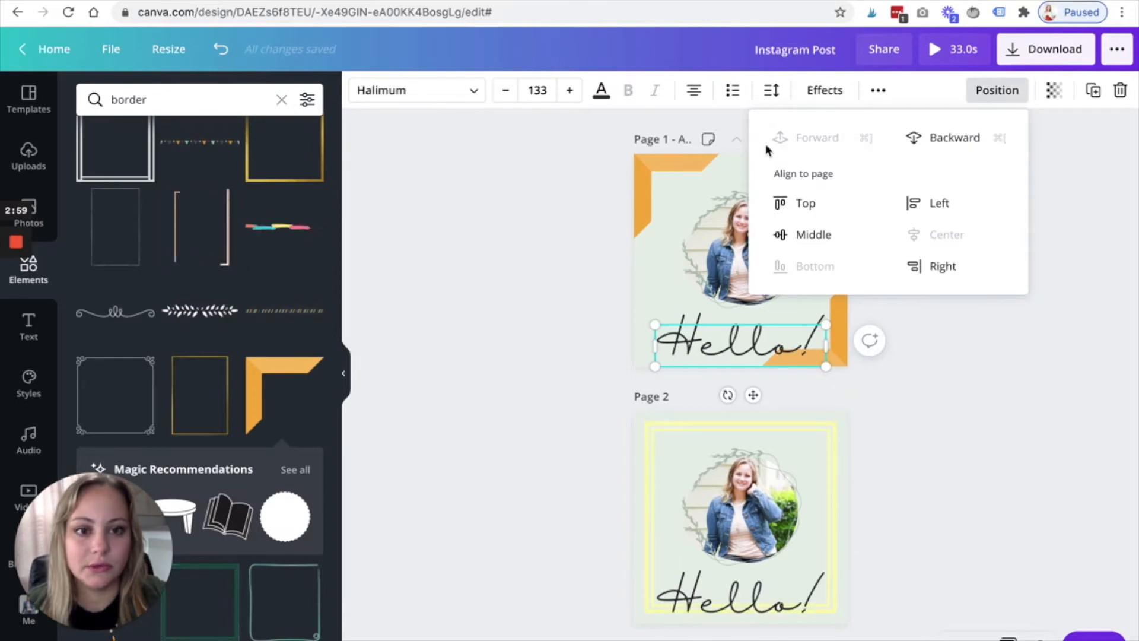
{"action": "left_click", "coordinate": [514, 260]}
{"action": "left_click", "coordinate": [513, 260]}
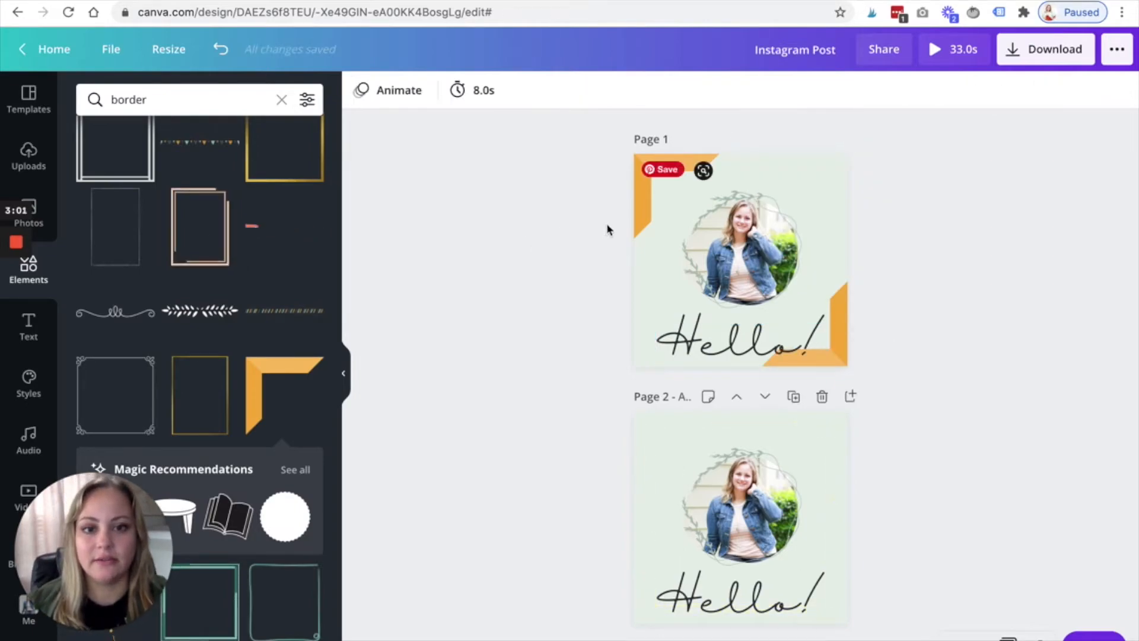
Set the transparency of the page's top-left orange corner graphic to 20.
{"action": "left_click", "coordinate": [640, 224]}
{"action": "left_click", "coordinate": [1000, 92]}
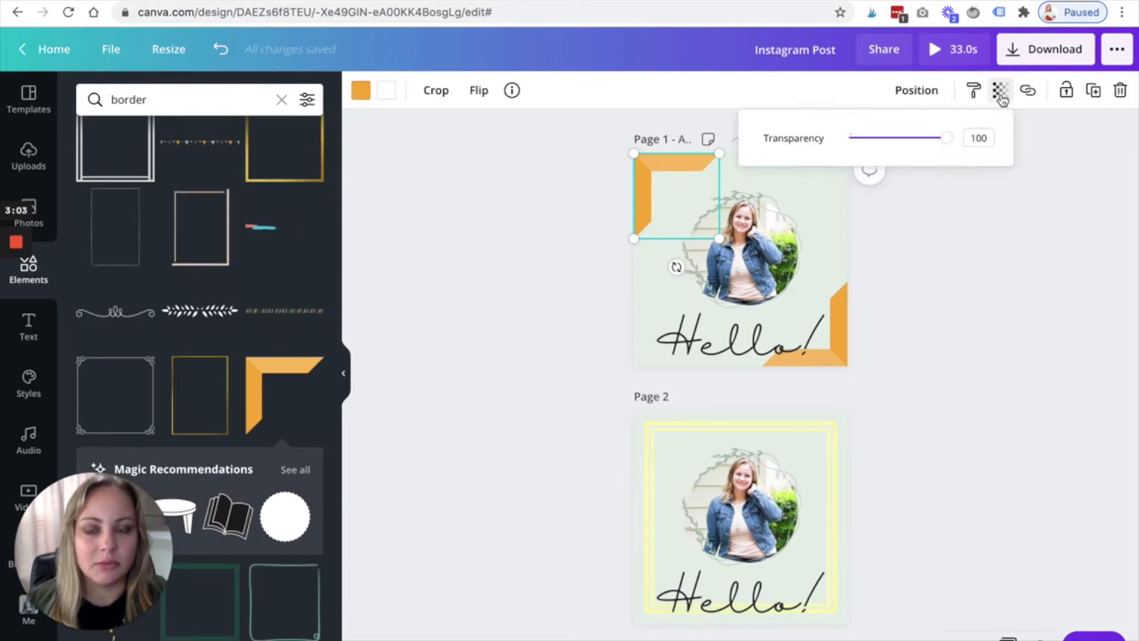
{"action": "left_click_drag", "start_coordinate": [950, 146], "coordinate": [900, 140]}
{"action": "left_click", "coordinate": [986, 138]}
{"action": "type", "text": "20"}
{"action": "key", "text": "Return"}
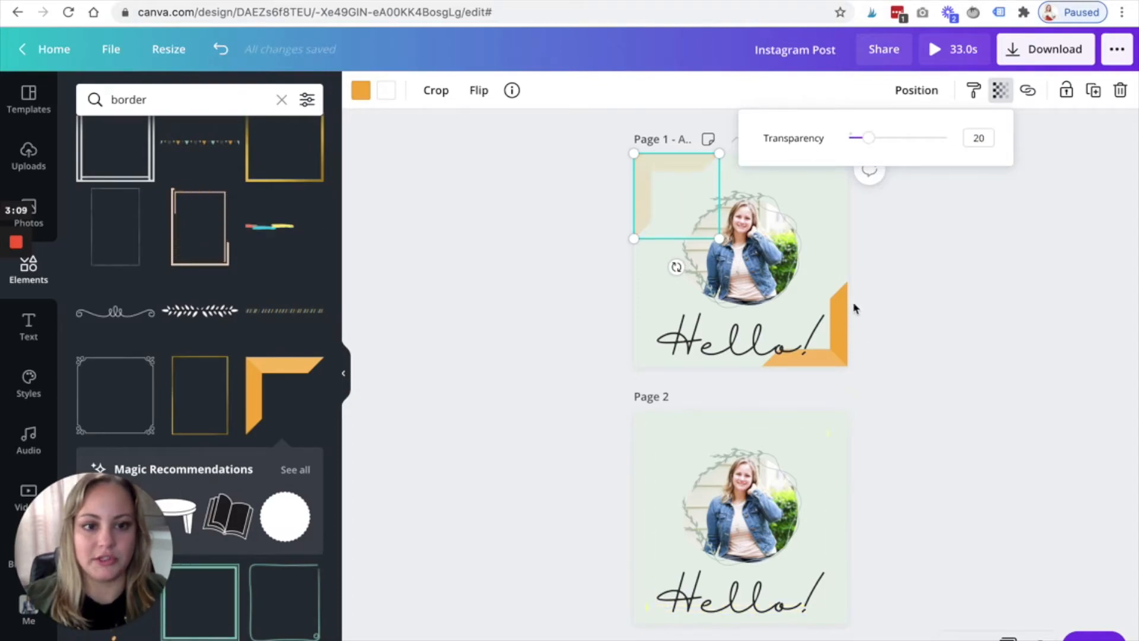
Set the transparency of the page's bottom-right orange corner graphic to 20.
{"action": "left_click", "coordinate": [834, 298]}
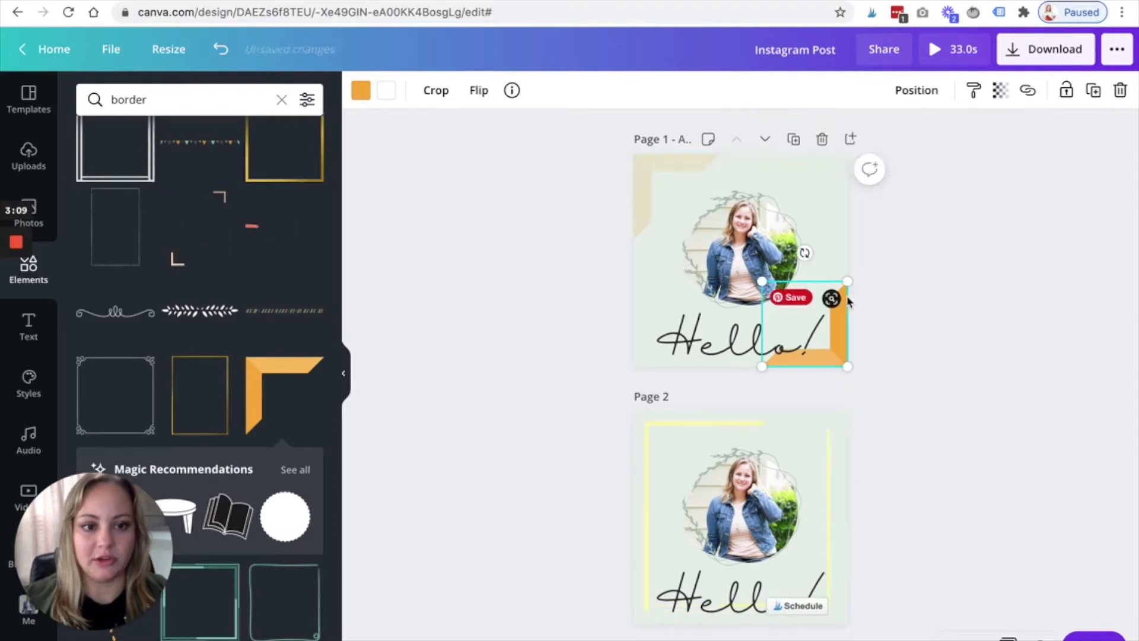
{"action": "left_click", "coordinate": [1009, 102]}
{"action": "double_click", "coordinate": [978, 138]}
{"action": "type", "text": "20"}
{"action": "key", "text": "Return"}
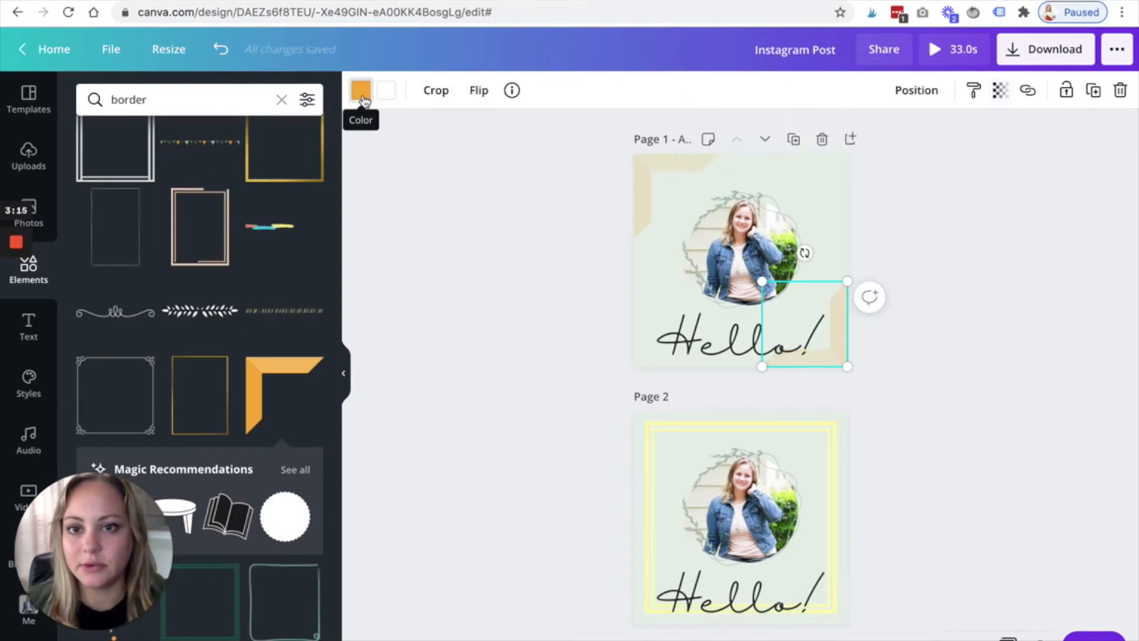
Recolor both orange corner graphics with the darkest shade of the Regular Greens palette.
{"action": "left_click", "coordinate": [360, 92]}
{"action": "scroll", "coordinate": [178, 356], "scroll_direction": "down", "scroll_amount": 1}
{"action": "left_click", "coordinate": [260, 426]}
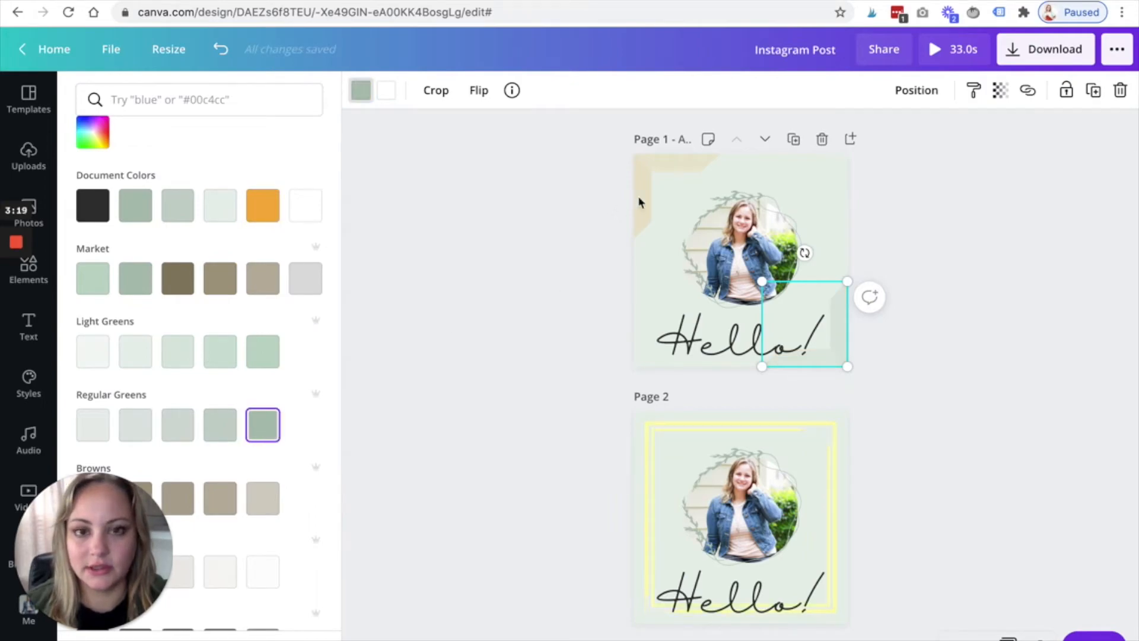
{"action": "left_click", "coordinate": [641, 203]}
{"action": "left_click", "coordinate": [261, 423]}
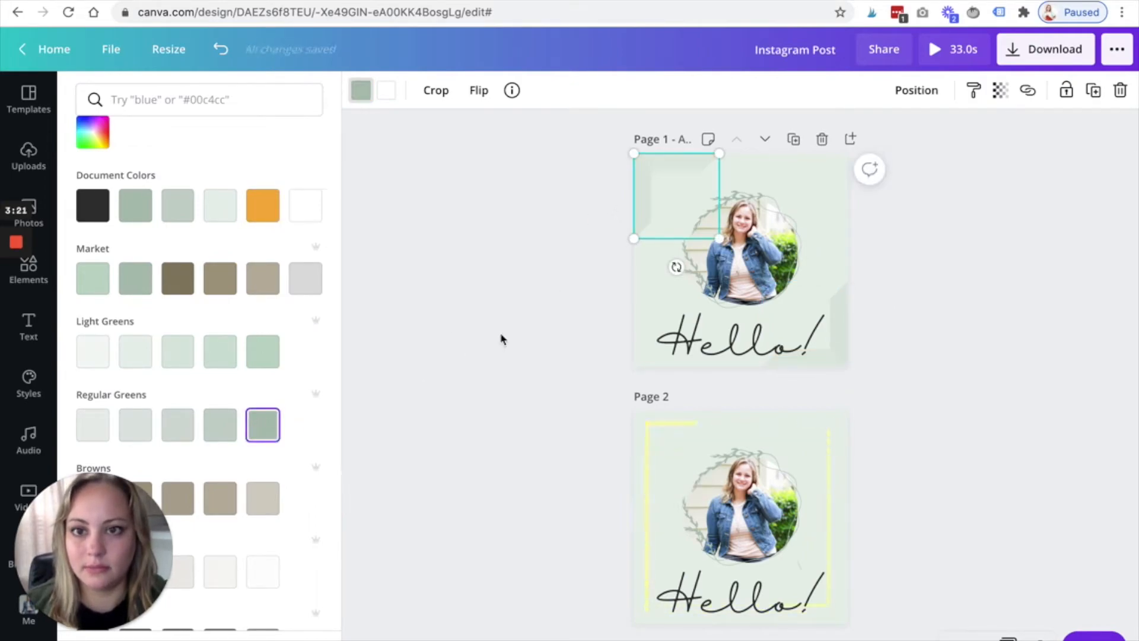
{"action": "left_click", "coordinate": [501, 338]}
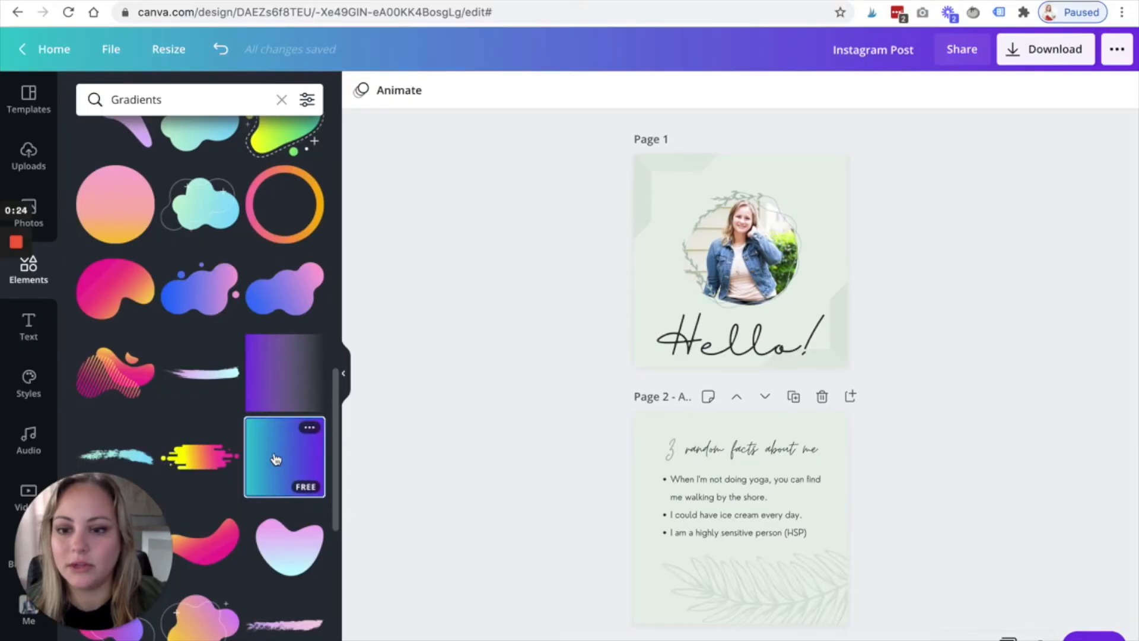
Add the teal-to-purple gradient square to page 1, enlarge it to cover the page and align it to center and middle.
{"action": "left_click", "coordinate": [274, 457]}
{"action": "left_click_drag", "start_coordinate": [741, 535], "coordinate": [853, 371]}
{"action": "left_click", "coordinate": [917, 93]}
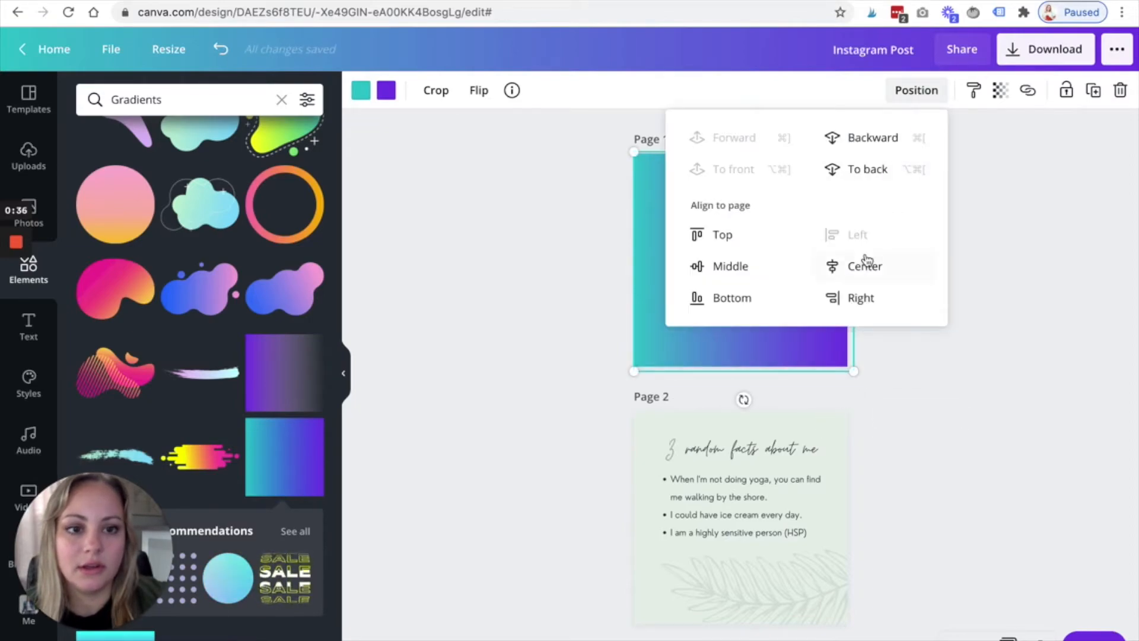
{"action": "left_click", "coordinate": [824, 265]}
{"action": "left_click", "coordinate": [735, 266]}
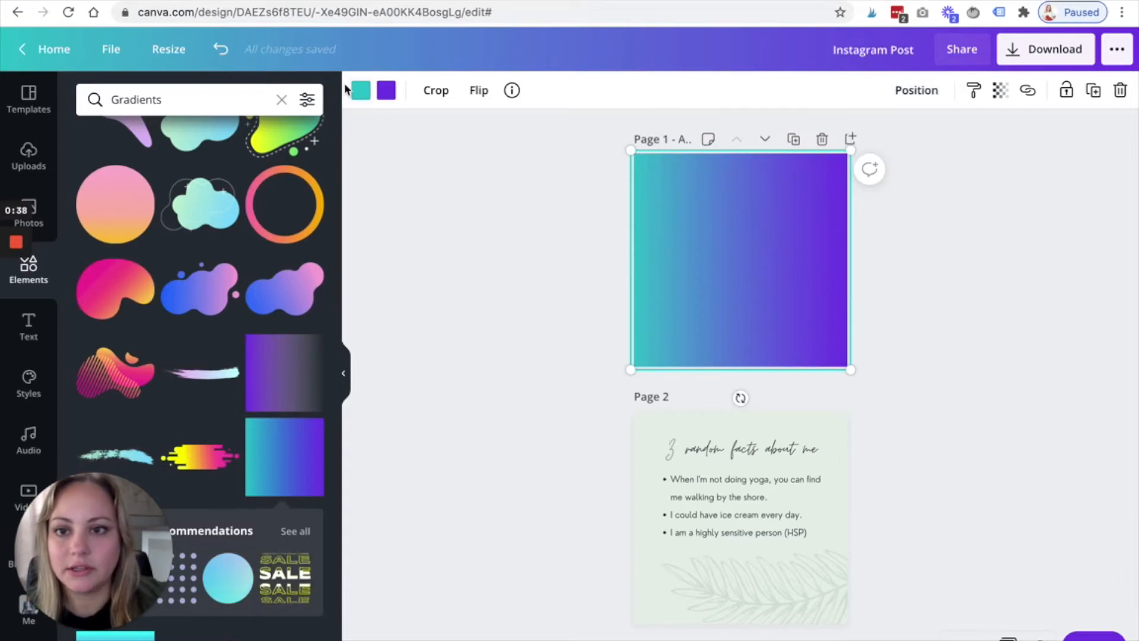
Recolor the gradient from the lightest shade of the Browns palette to its second-darkest shade.
{"action": "left_click", "coordinate": [361, 93]}
{"action": "scroll", "coordinate": [223, 322], "scroll_direction": "down", "scroll_amount": 4}
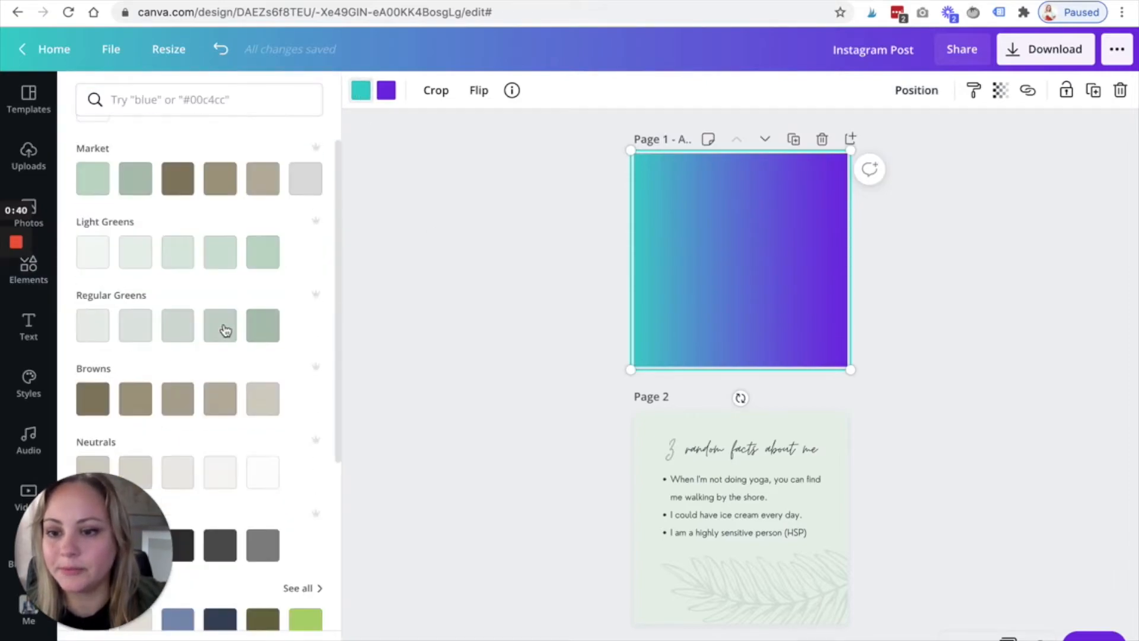
{"action": "left_click", "coordinate": [261, 411]}
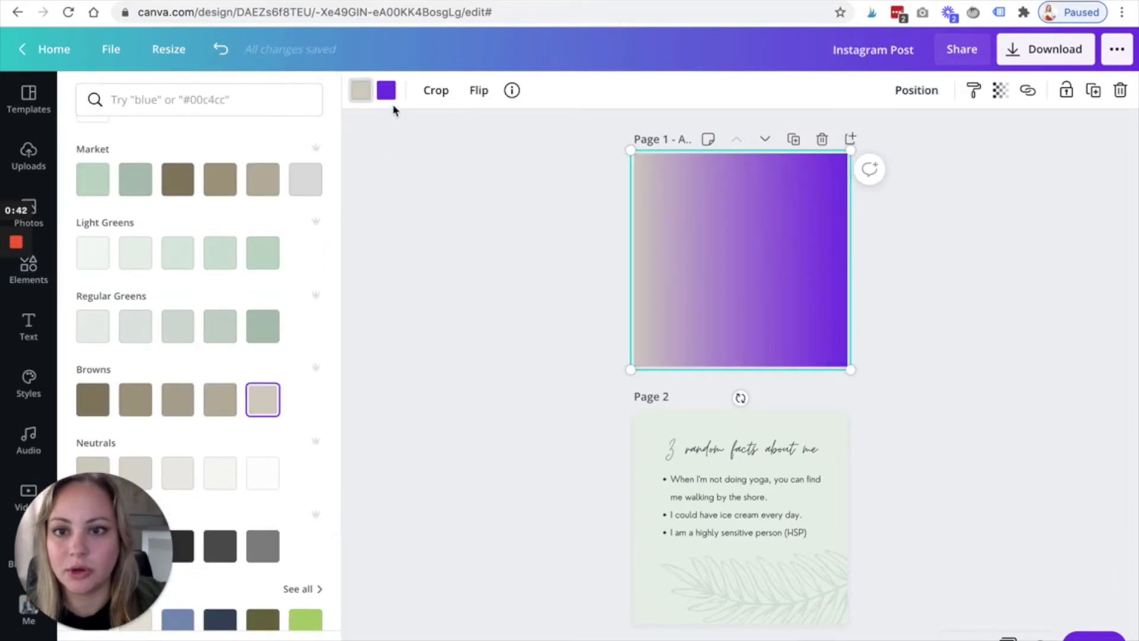
{"action": "left_click", "coordinate": [389, 95]}
{"action": "left_click", "coordinate": [135, 399]}
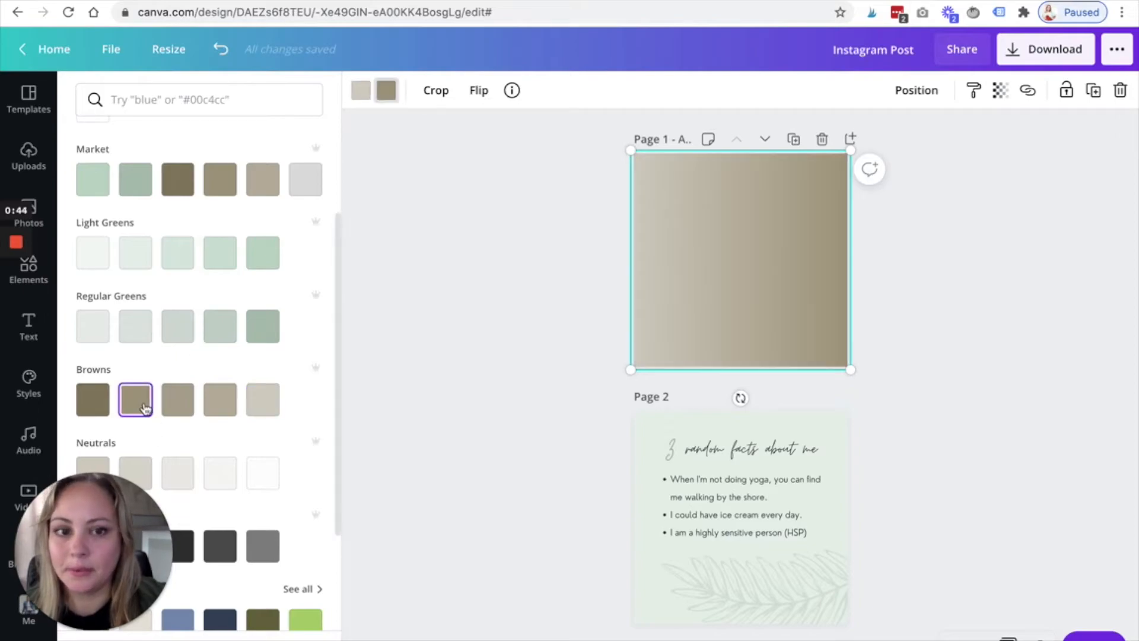
Send the brown gradient to the back of page 1, behind the photo and the Hello! text.
{"action": "left_click", "coordinate": [916, 91]}
{"action": "left_click", "coordinate": [910, 172]}
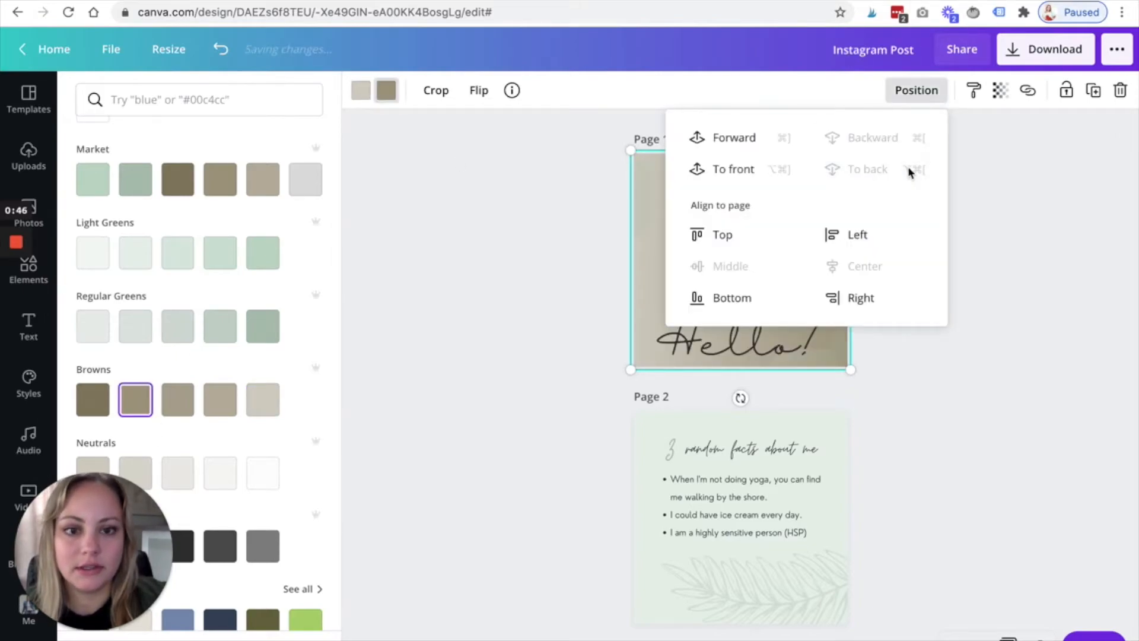
{"action": "left_click", "coordinate": [549, 246]}
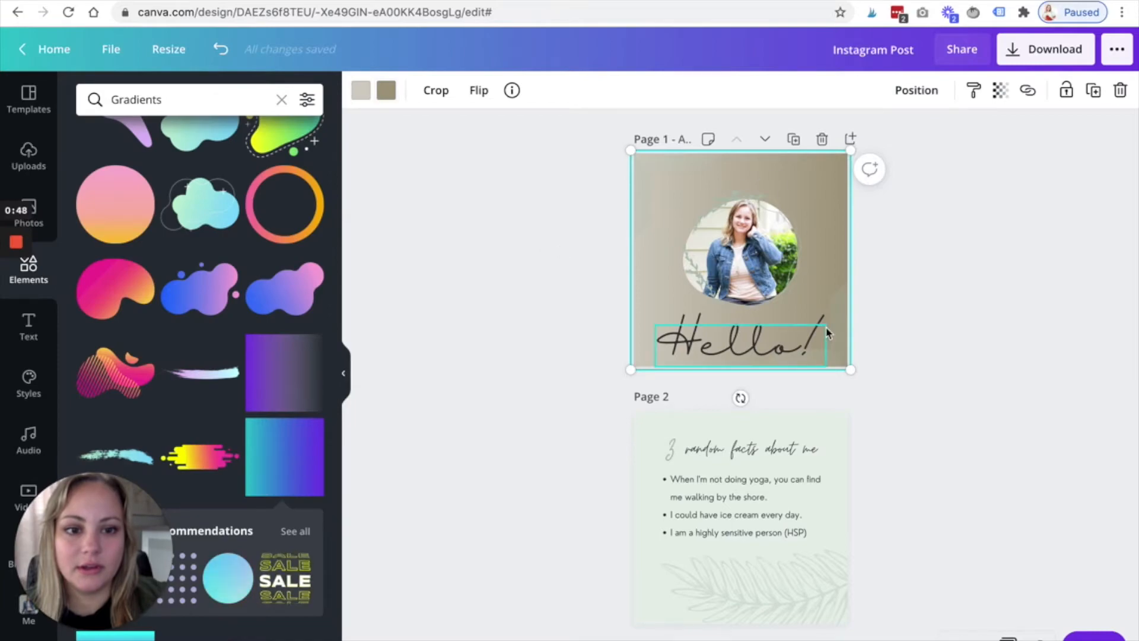
{"action": "left_click", "coordinate": [847, 328]}
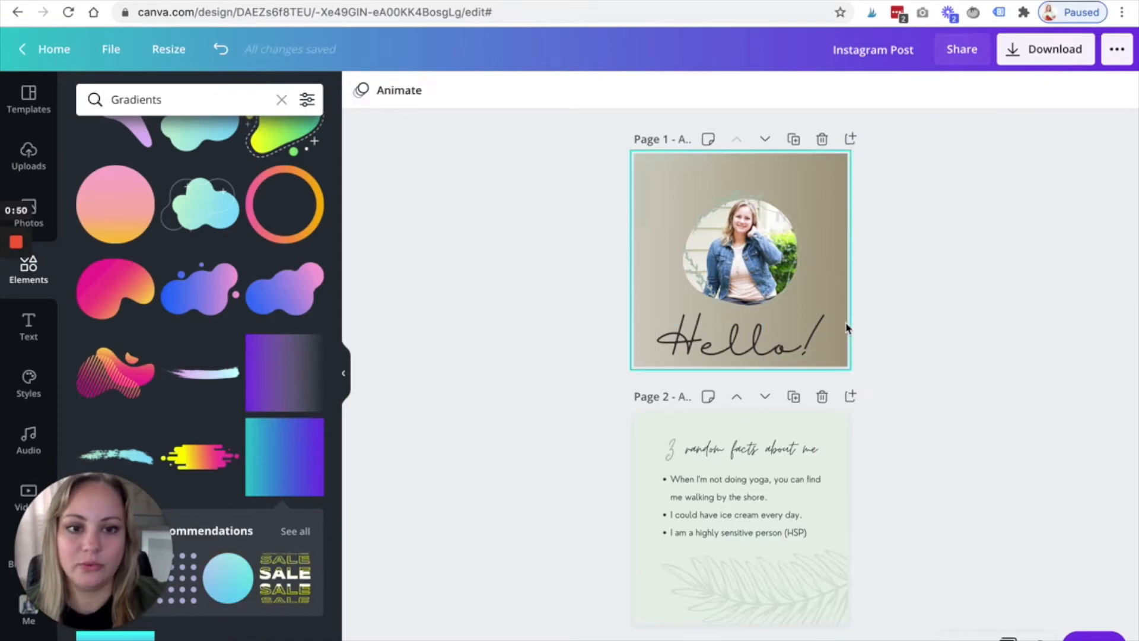
Select the leafy wreath graphic around the photo on page 1 and change its color.
{"action": "left_click", "coordinate": [674, 183]}
{"action": "key", "text": "Delete"}
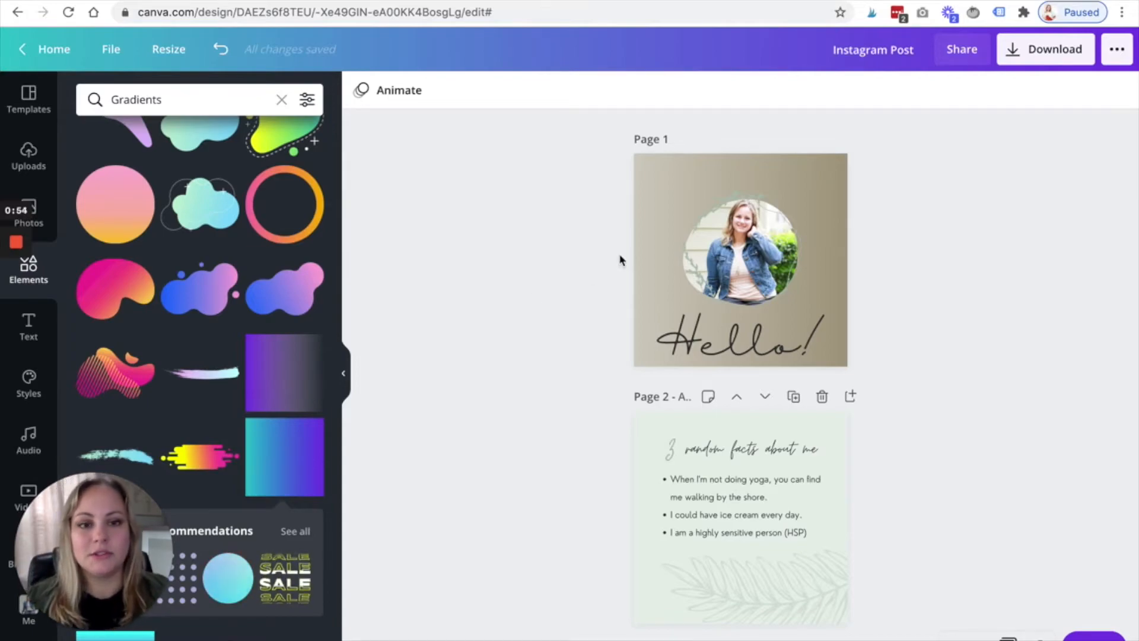
{"action": "left_click", "coordinate": [736, 212]}
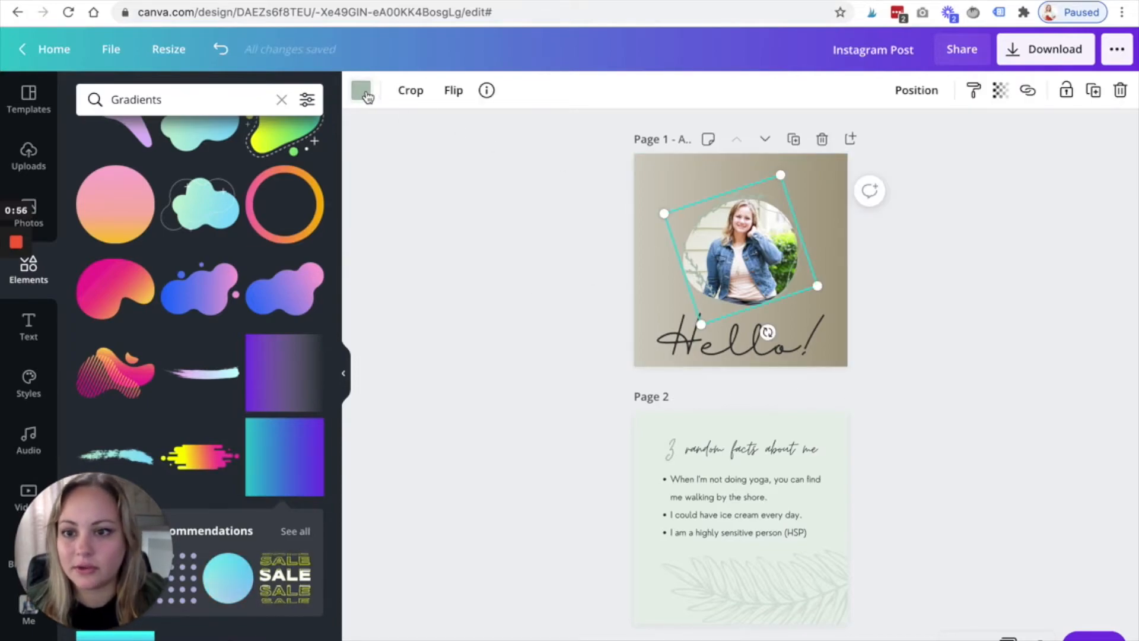
{"action": "left_click", "coordinate": [360, 90]}
{"action": "left_click", "coordinate": [93, 296]}
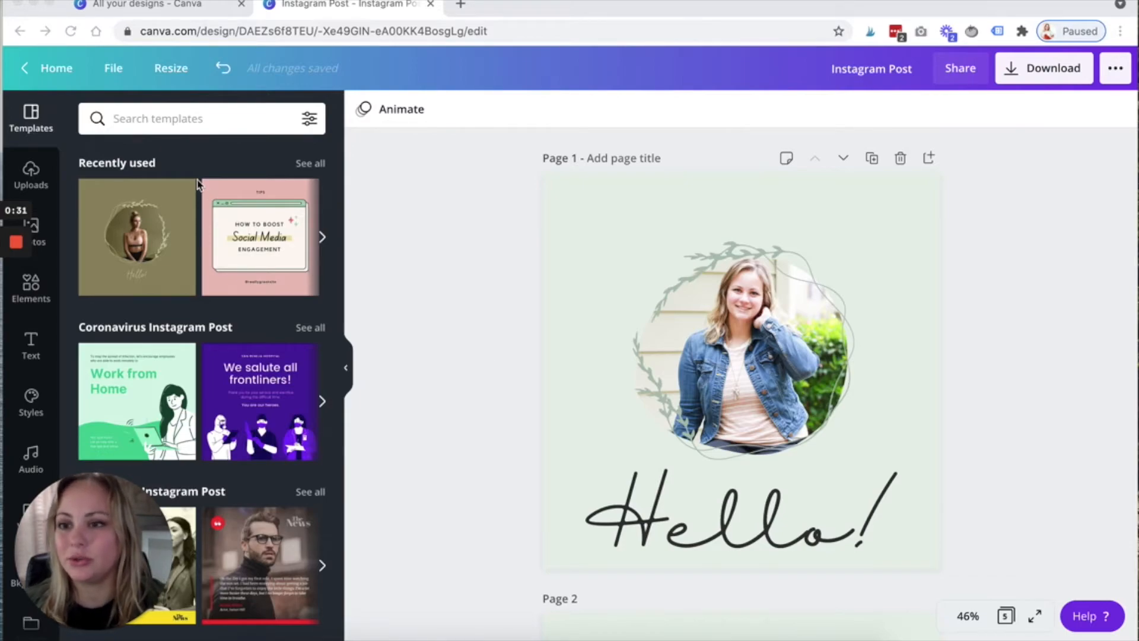
Browse the recently used and trending stock photos and the suggested photo categories.
{"action": "left_click", "coordinate": [42, 248]}
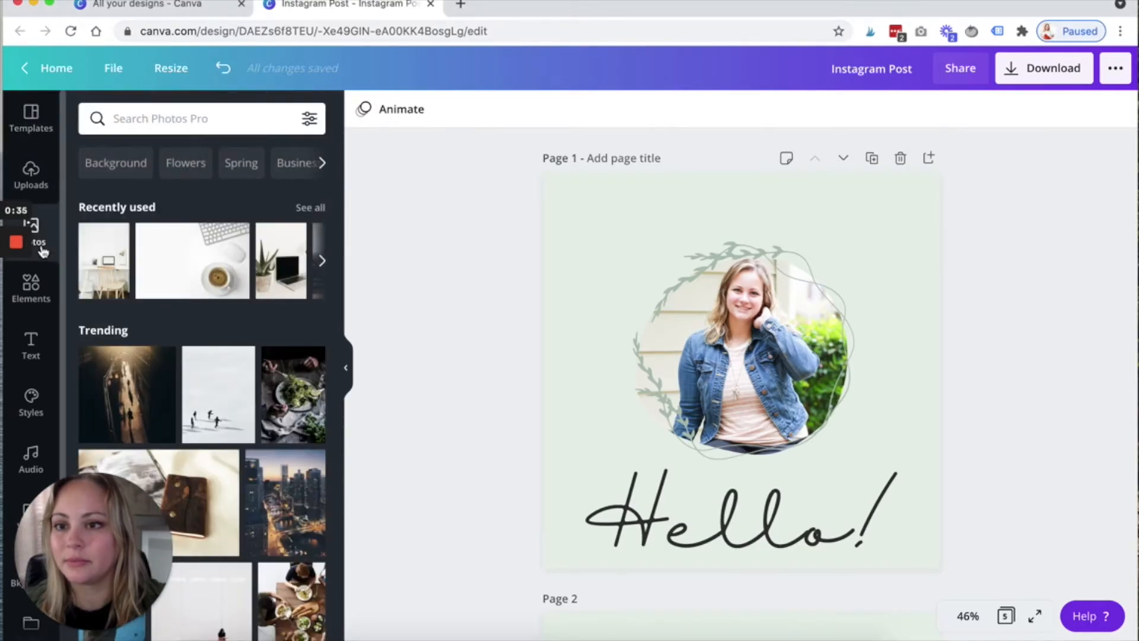
{"action": "scroll", "coordinate": [198, 326], "scroll_direction": "down", "scroll_amount": 2}
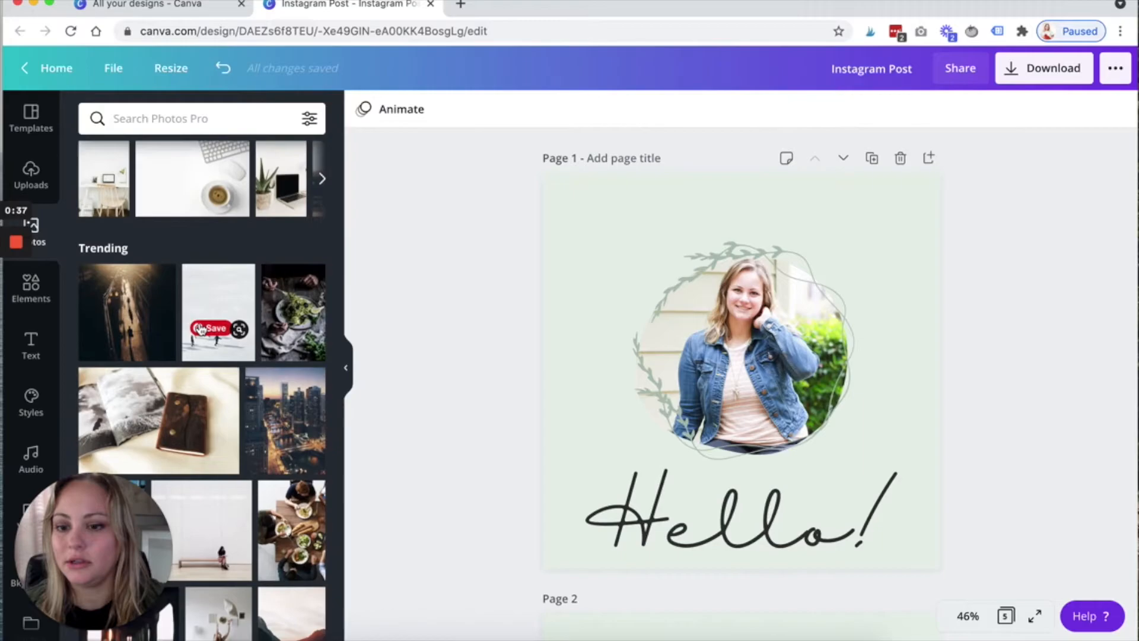
{"action": "scroll", "coordinate": [168, 237], "scroll_direction": "down", "scroll_amount": 2}
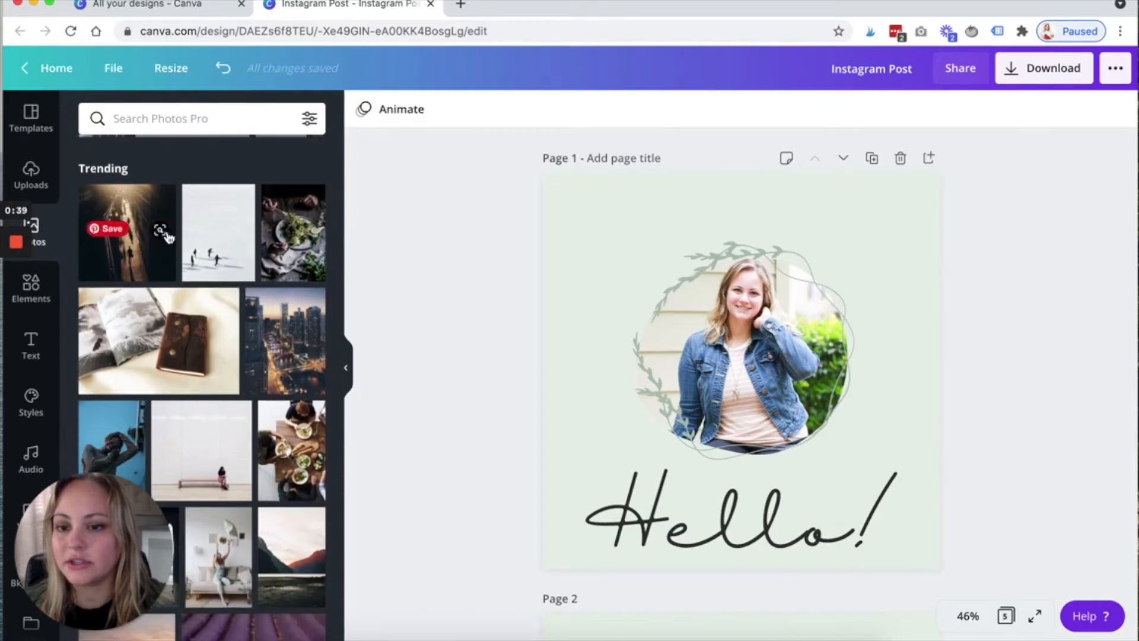
{"action": "scroll", "coordinate": [224, 330], "scroll_direction": "down", "scroll_amount": 9}
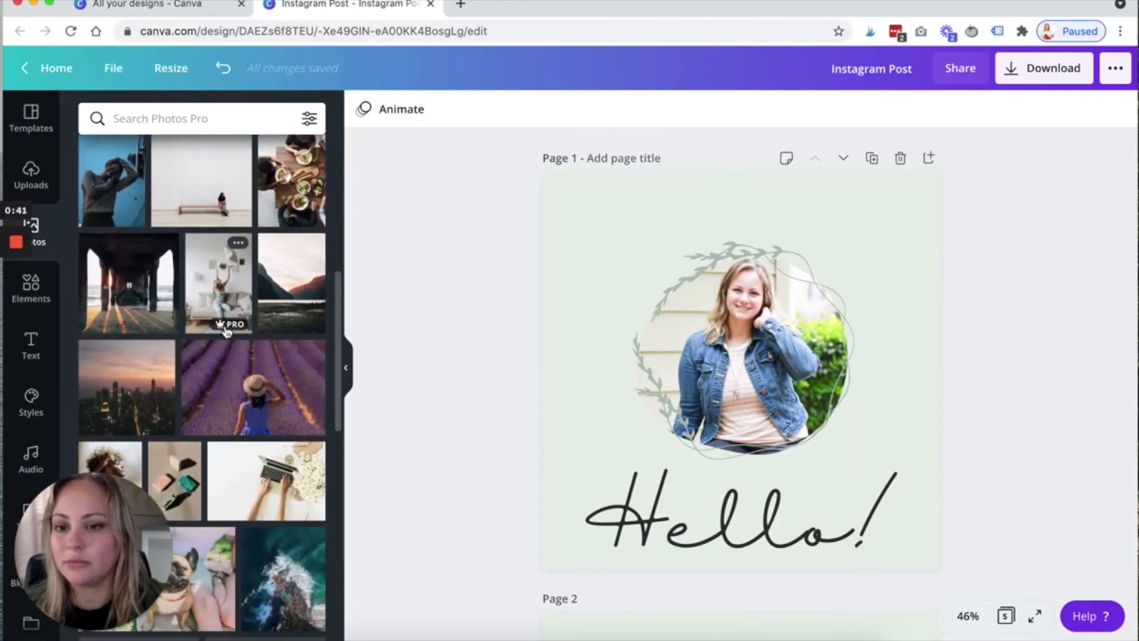
{"action": "scroll", "coordinate": [226, 330], "scroll_direction": "up", "scroll_amount": 12}
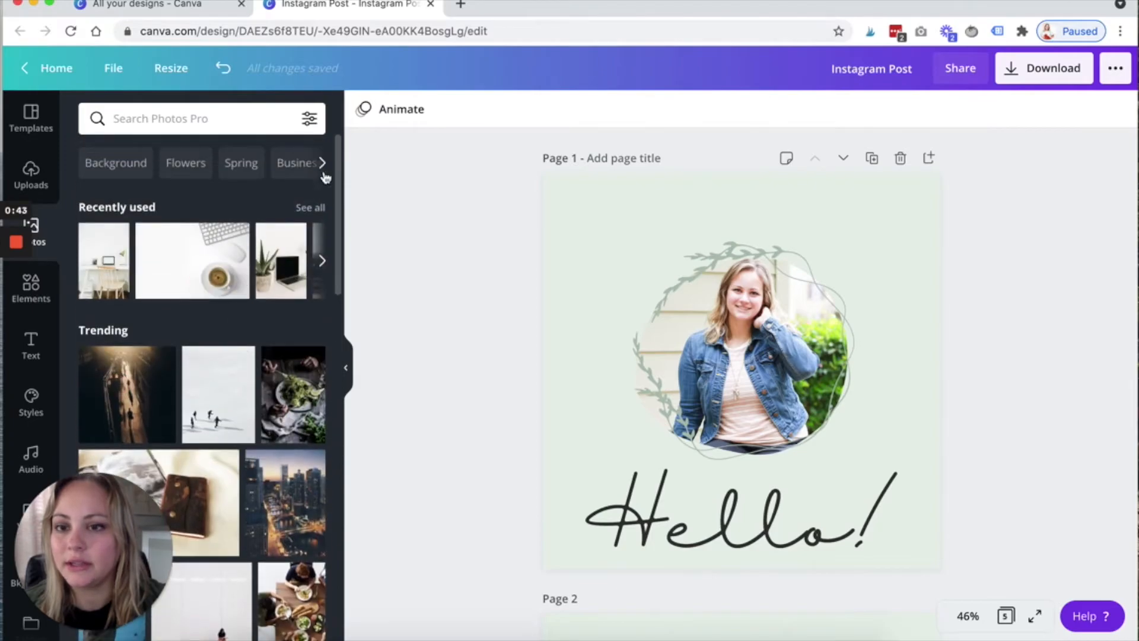
{"action": "left_click", "coordinate": [324, 167]}
{"action": "left_click", "coordinate": [323, 167]}
{"action": "left_click", "coordinate": [324, 167]}
{"action": "left_click", "coordinate": [324, 167]}
{"action": "left_click", "coordinate": [322, 164]}
{"action": "left_click", "coordinate": [322, 165]}
{"action": "left_click", "coordinate": [323, 165]}
Search the stock photos for "coffee flat lay" and add the photo with the coffee cup, book and glasses to page 1.
{"action": "left_click", "coordinate": [207, 126]}
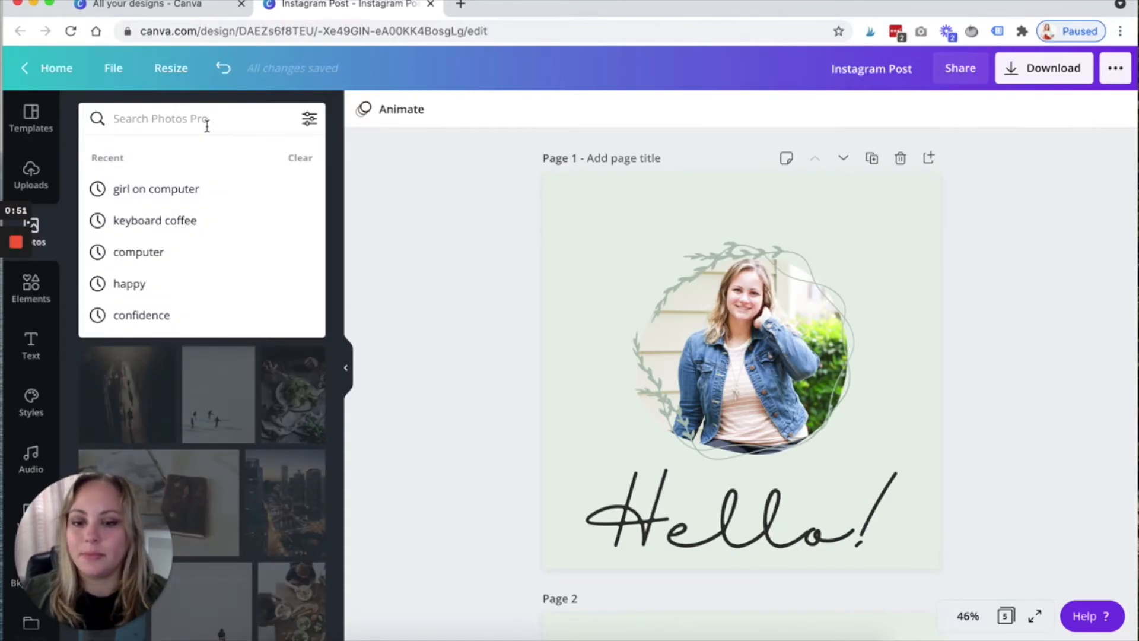
{"action": "type", "text": "coffee flat lay"}
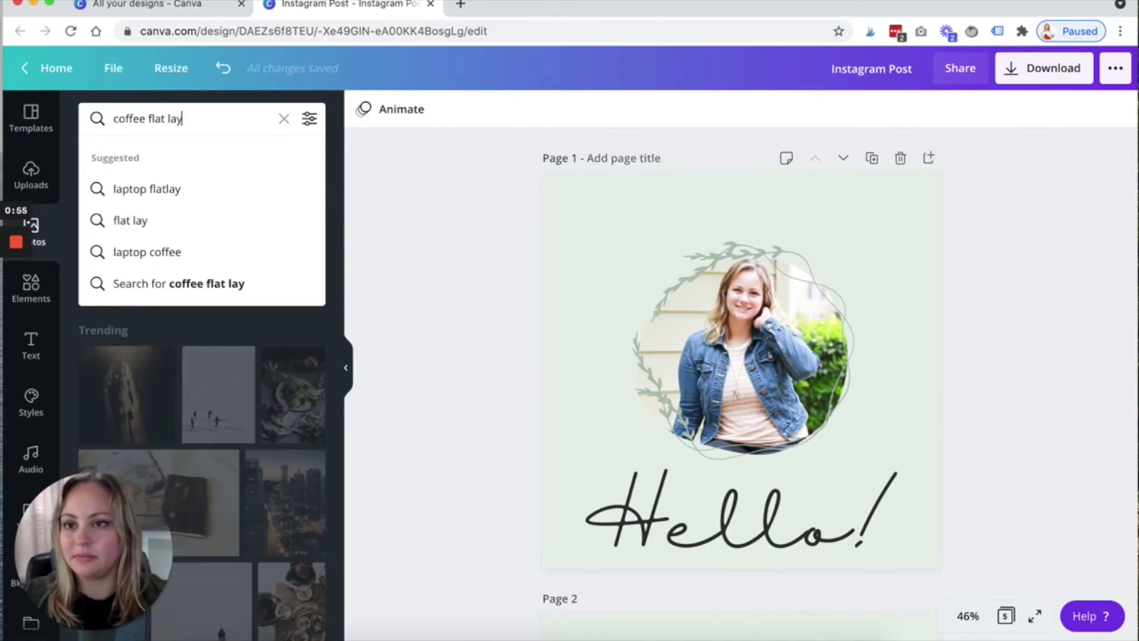
{"action": "key", "text": "Return"}
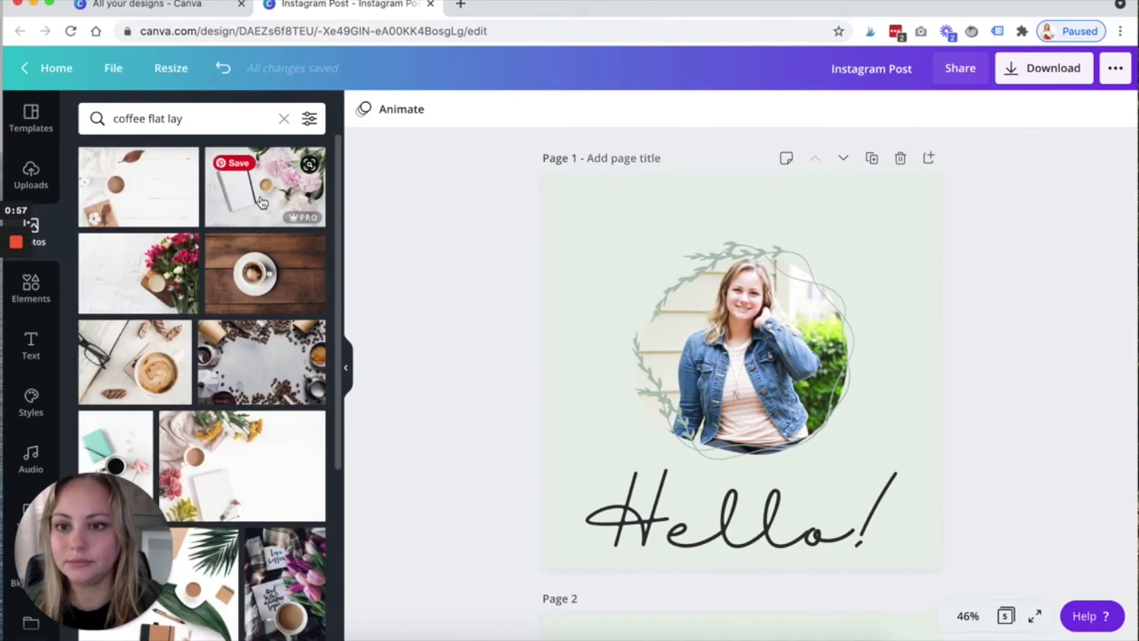
{"action": "scroll", "coordinate": [252, 285], "scroll_direction": "down", "scroll_amount": 2}
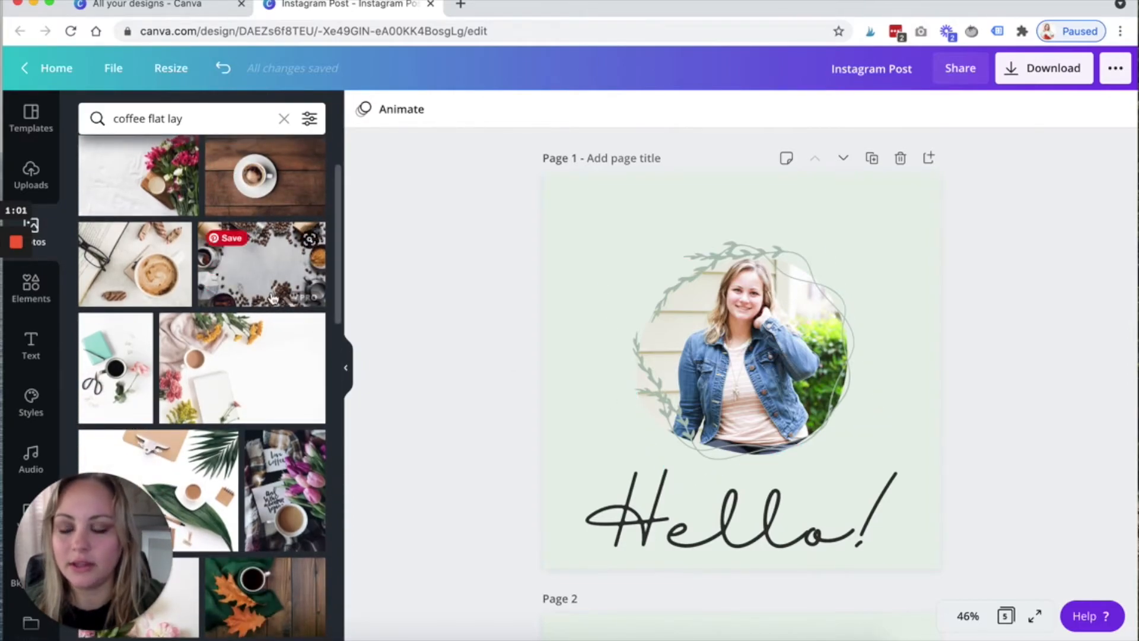
{"action": "scroll", "coordinate": [267, 279], "scroll_direction": "up", "scroll_amount": 2}
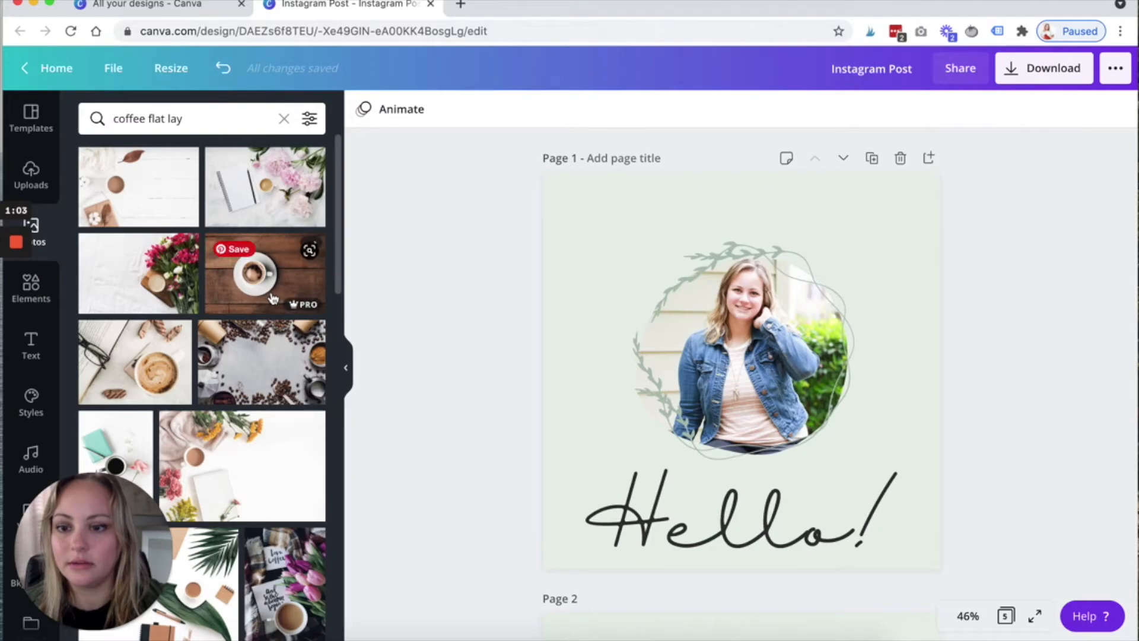
{"action": "left_click", "coordinate": [135, 363]}
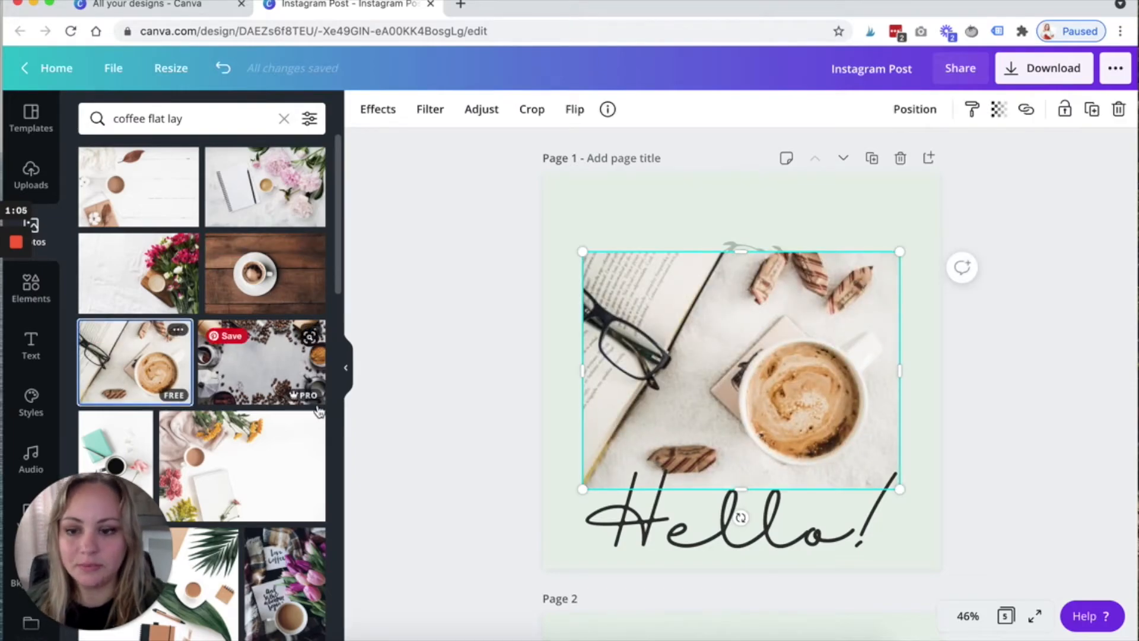
Filter the coffee flat lay photos by horizontal orientation and yellow color.
{"action": "left_click", "coordinate": [314, 124]}
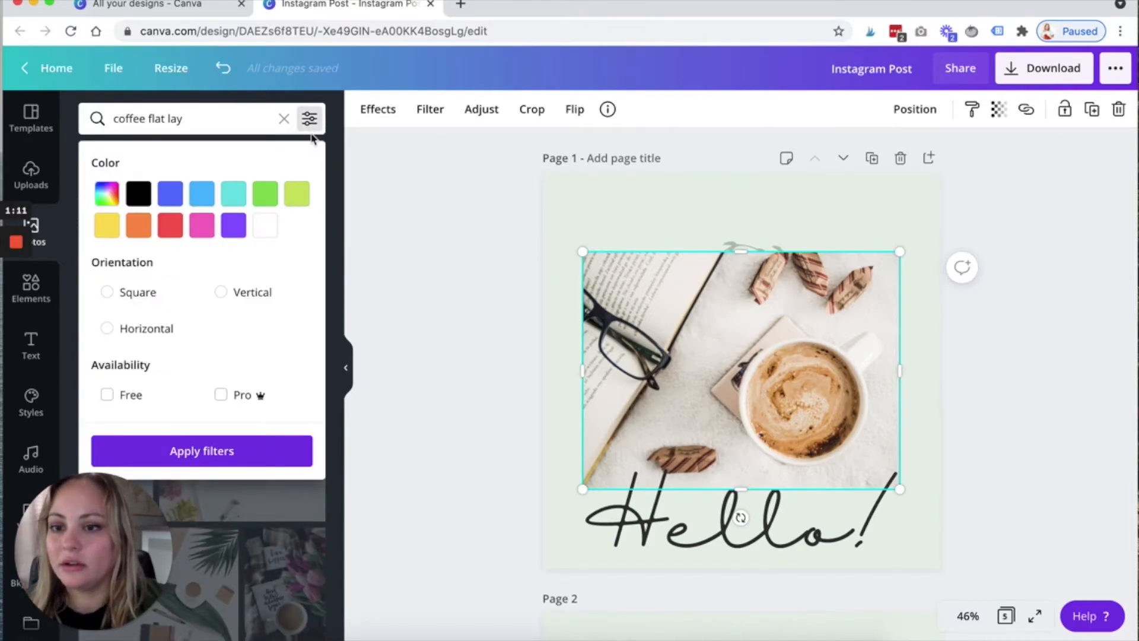
{"action": "left_click", "coordinate": [132, 336]}
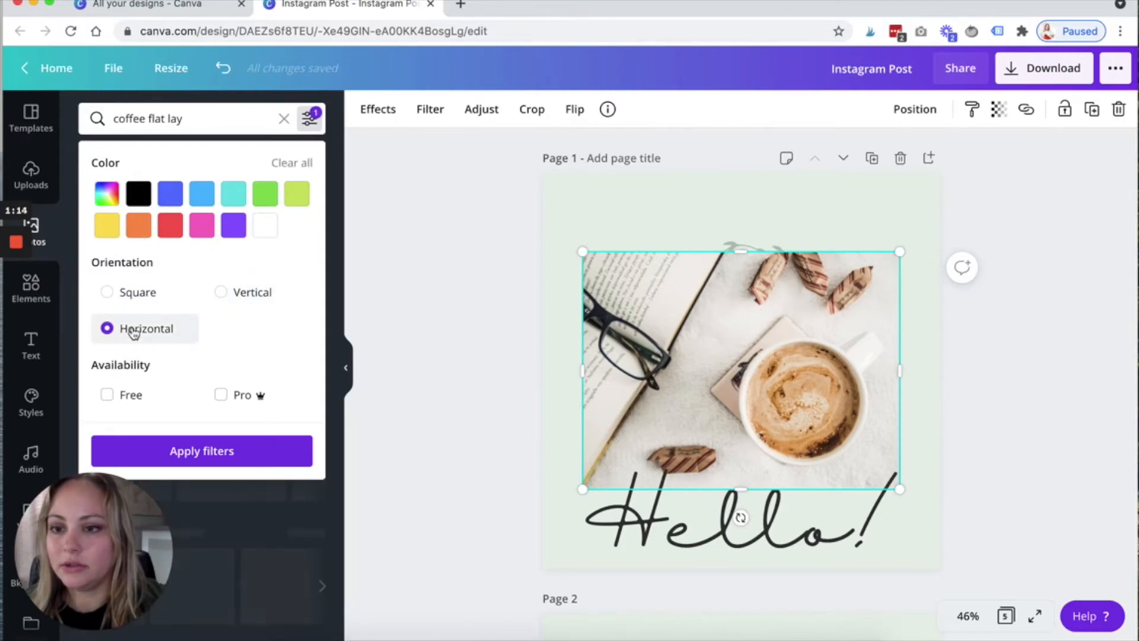
{"action": "left_click", "coordinate": [107, 232]}
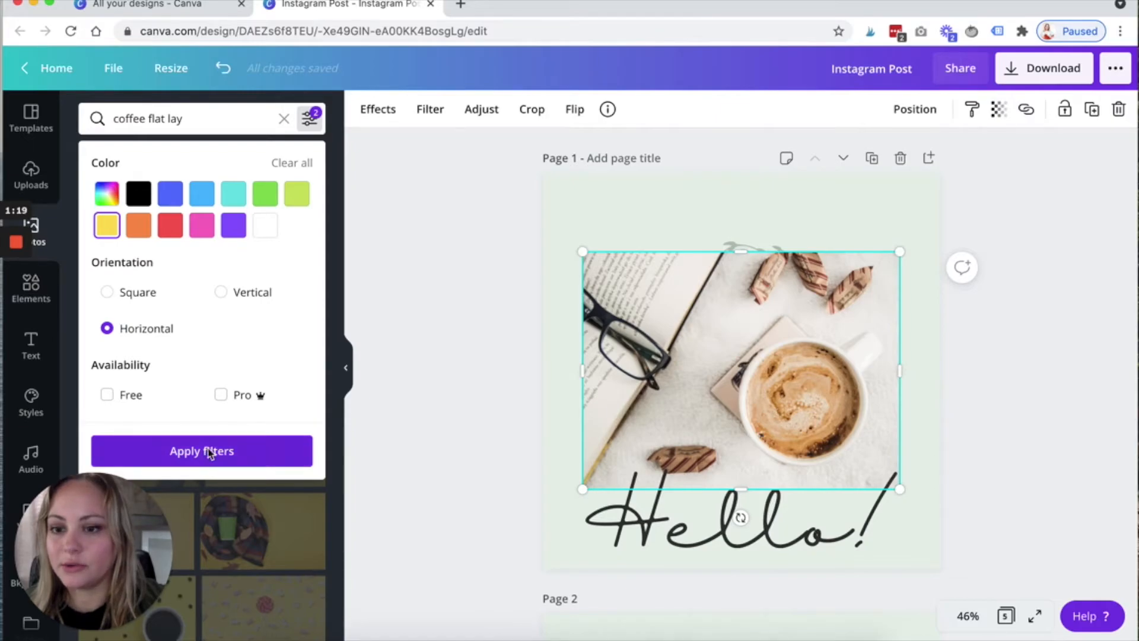
{"action": "left_click", "coordinate": [208, 452]}
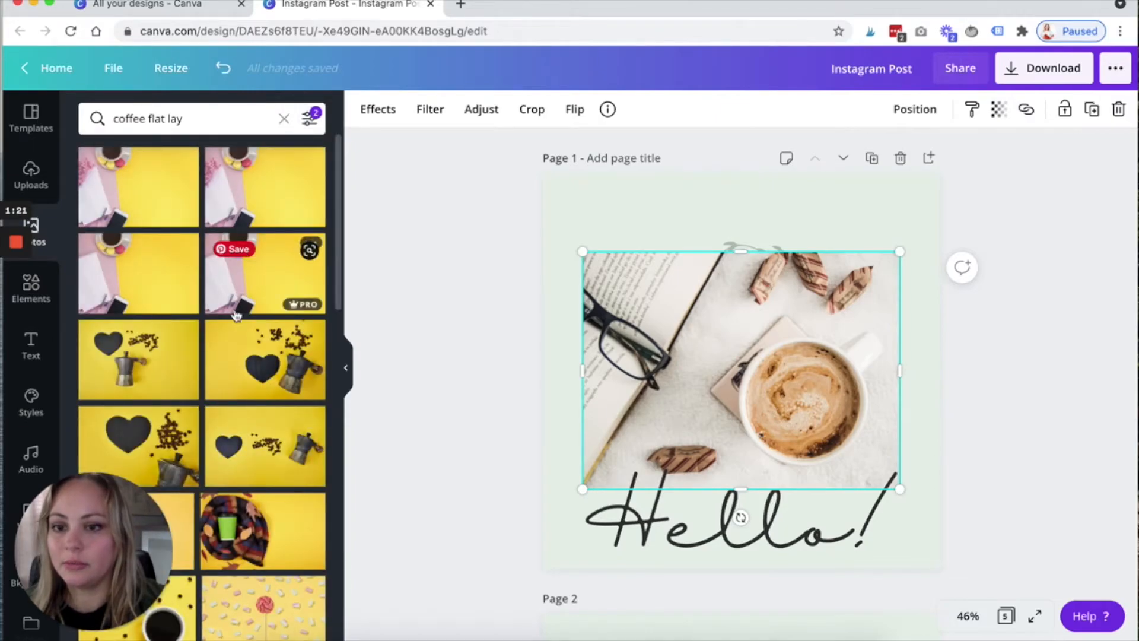
Place one of the yellow coffee photos from the filtered results on page 1.
{"action": "scroll", "coordinate": [237, 314], "scroll_direction": "down", "scroll_amount": 3}
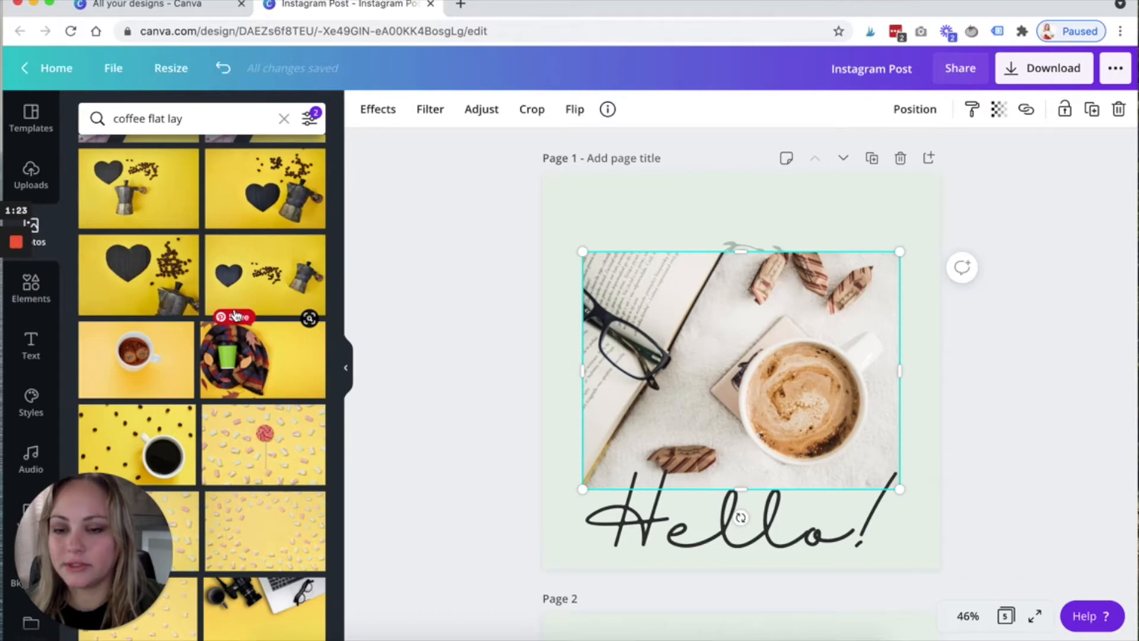
{"action": "scroll", "coordinate": [234, 481], "scroll_direction": "down", "scroll_amount": 1}
{"action": "left_click_drag", "start_coordinate": [129, 436], "coordinate": [714, 265]}
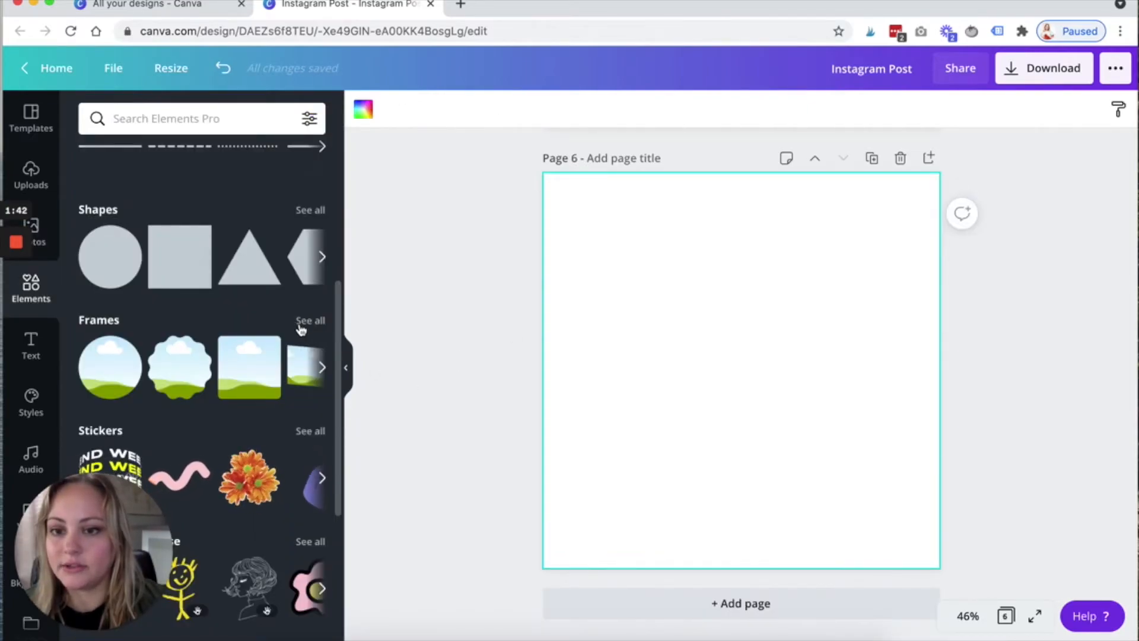
Add the square frame with soft, irregular edges to blank page 6 and enlarge it toward the page's upper-left corner.
{"action": "left_click", "coordinate": [301, 326]}
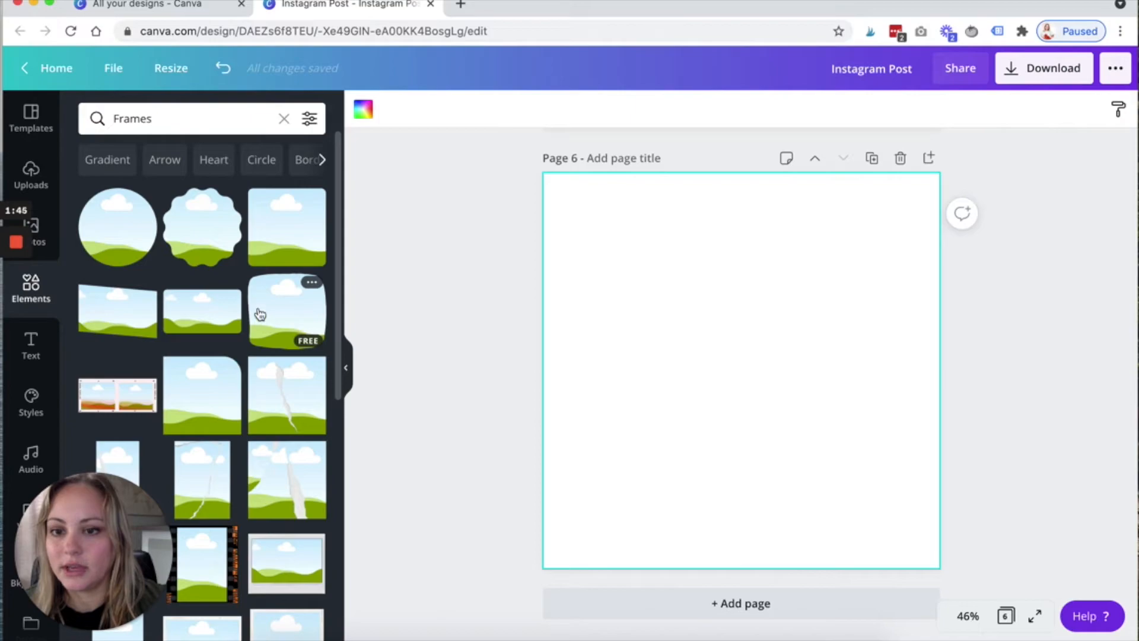
{"action": "left_click", "coordinate": [260, 314]}
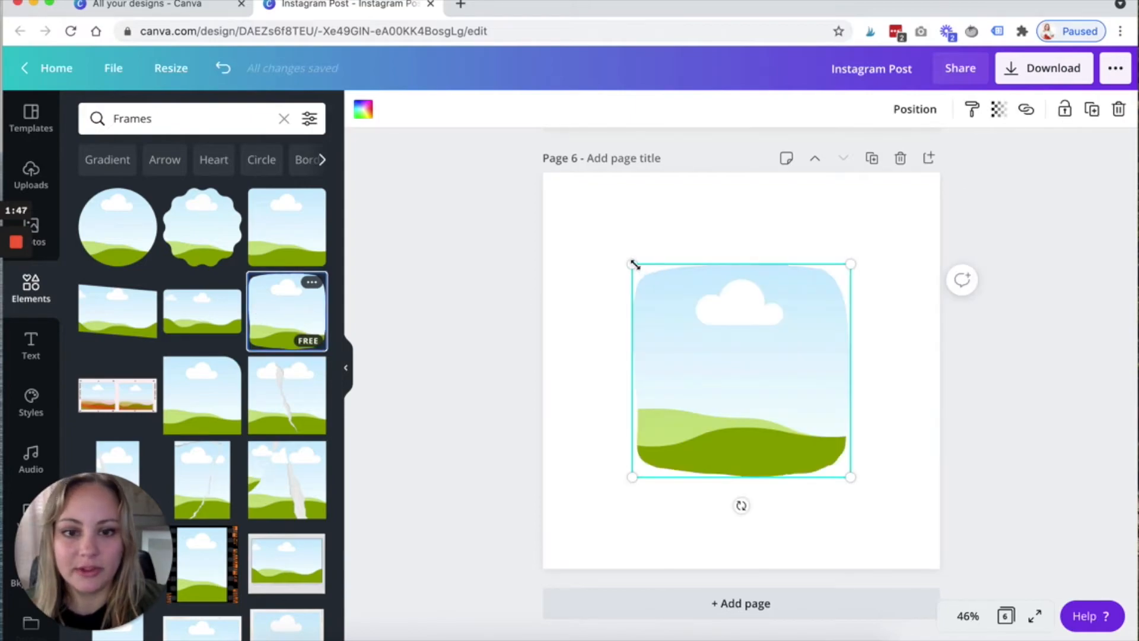
{"action": "left_click_drag", "start_coordinate": [561, 175], "coordinate": [559, 173]}
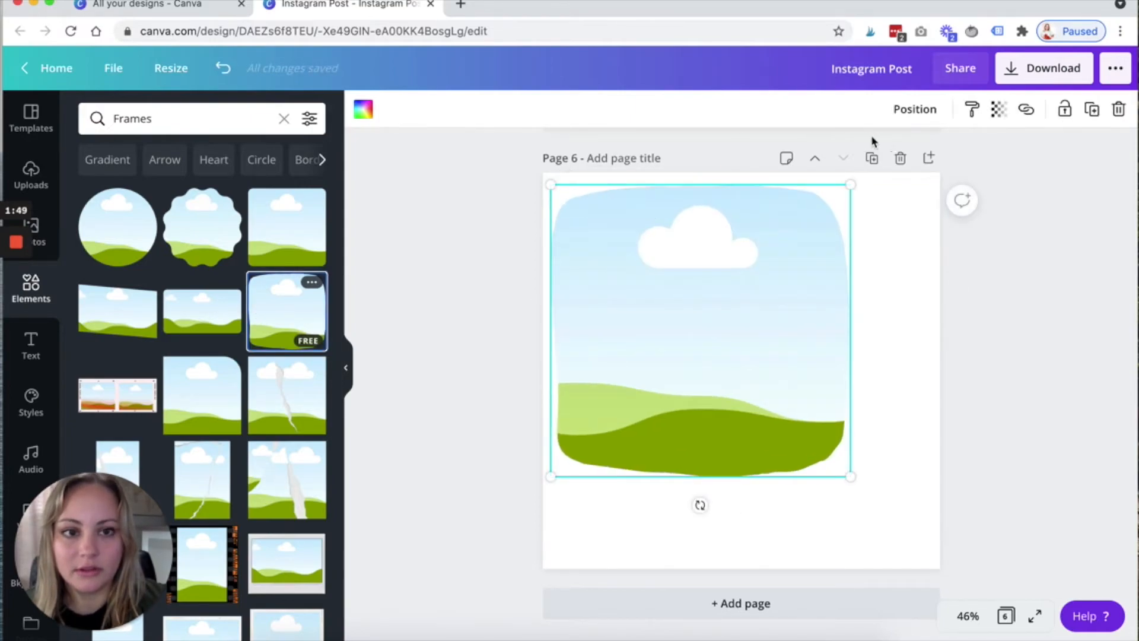
{"action": "left_click", "coordinate": [431, 331]}
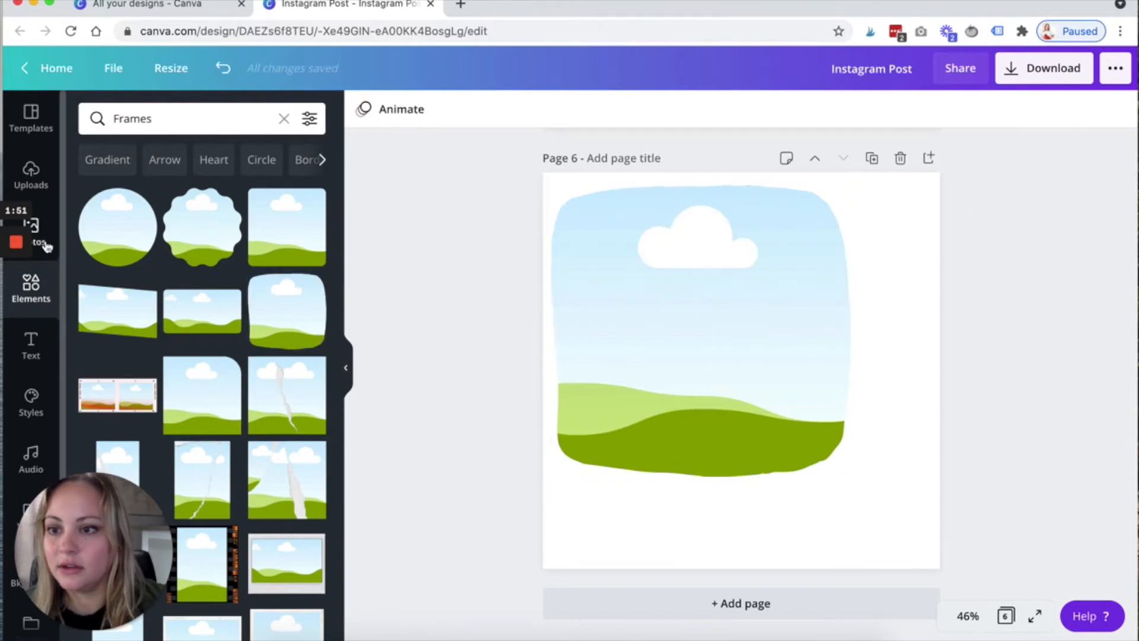
Fill the frame on page 6 with the green cup and striped scarf photo, and check how the photo is cropped.
{"action": "left_click", "coordinate": [33, 233]}
{"action": "scroll", "coordinate": [145, 256], "scroll_direction": "up", "scroll_amount": 1}
{"action": "left_click", "coordinate": [237, 386]}
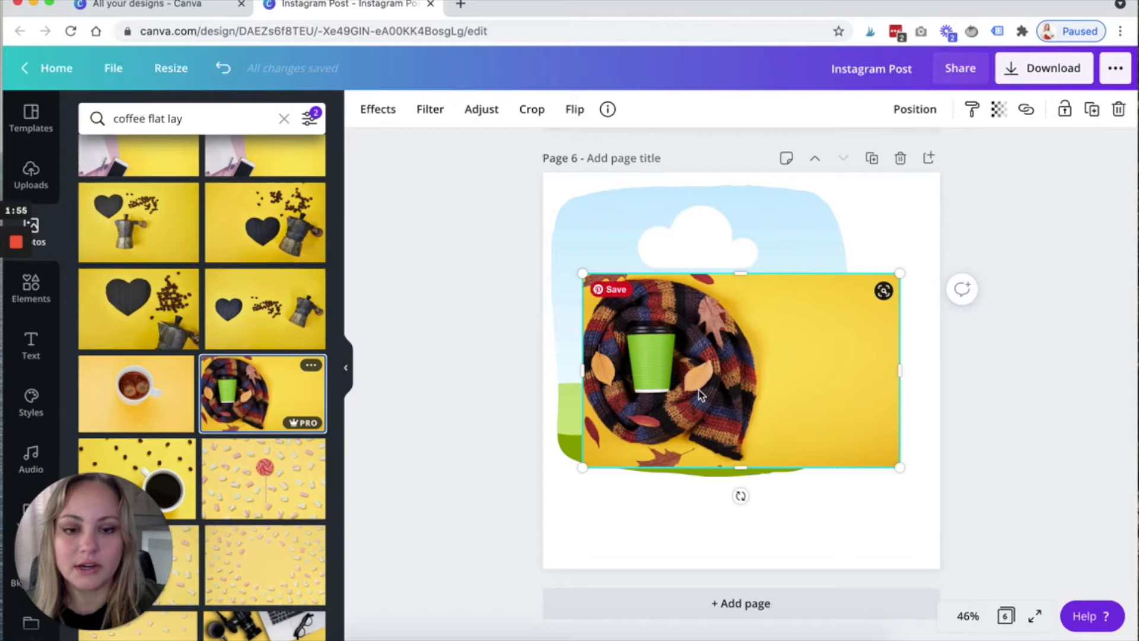
{"action": "left_click_drag", "start_coordinate": [704, 322], "coordinate": [825, 336]}
{"action": "double_click", "coordinate": [705, 335]}
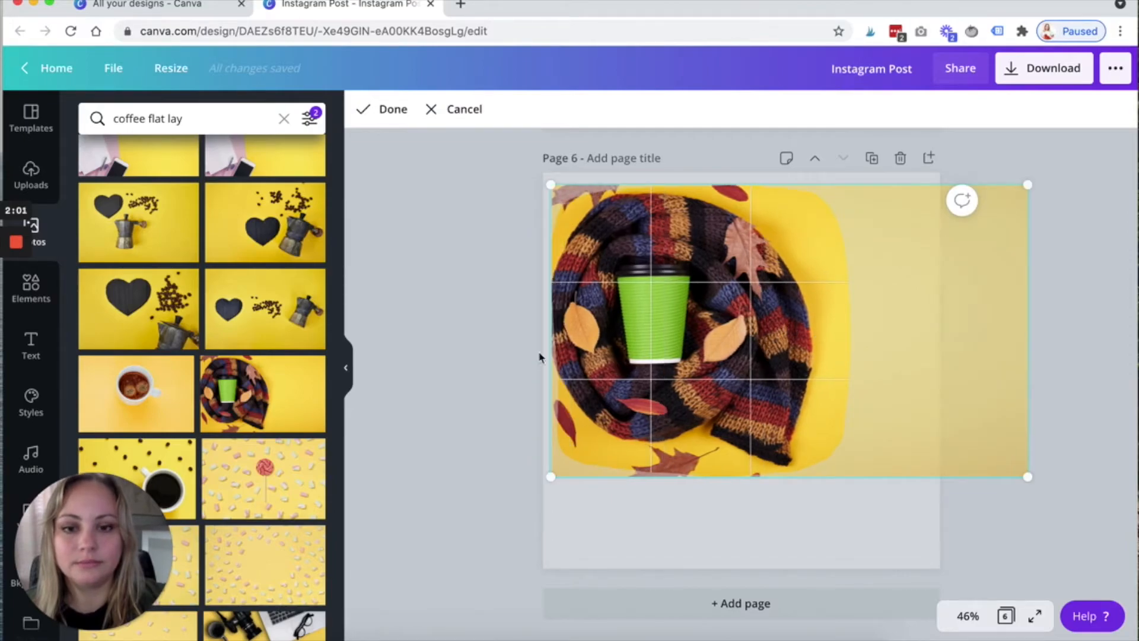
{"action": "left_click", "coordinate": [491, 376]}
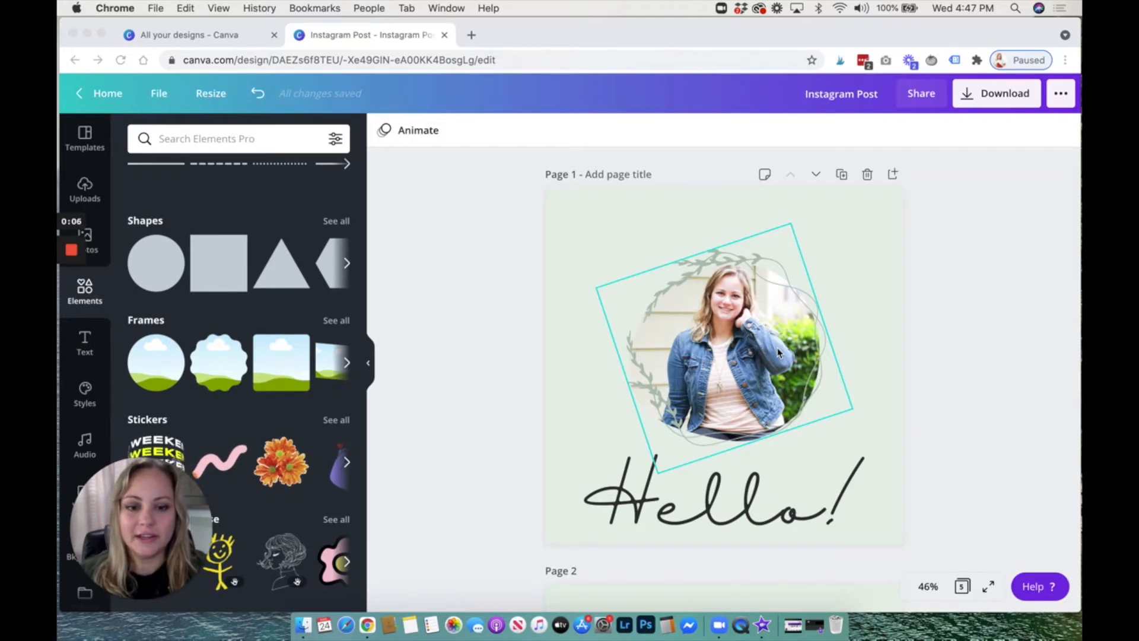
Move the Hello! text on page 1 slightly up, closer to the round photo.
{"action": "left_click", "coordinate": [740, 509]}
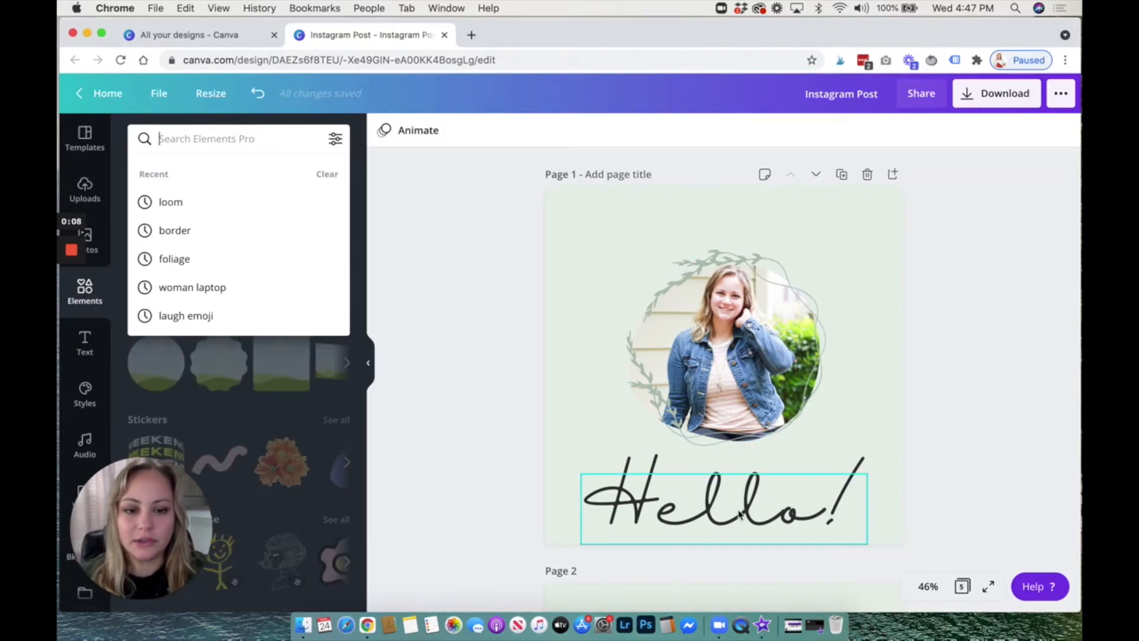
{"action": "left_click", "coordinate": [740, 515]}
{"action": "left_click_drag", "start_coordinate": [739, 515], "coordinate": [745, 483]}
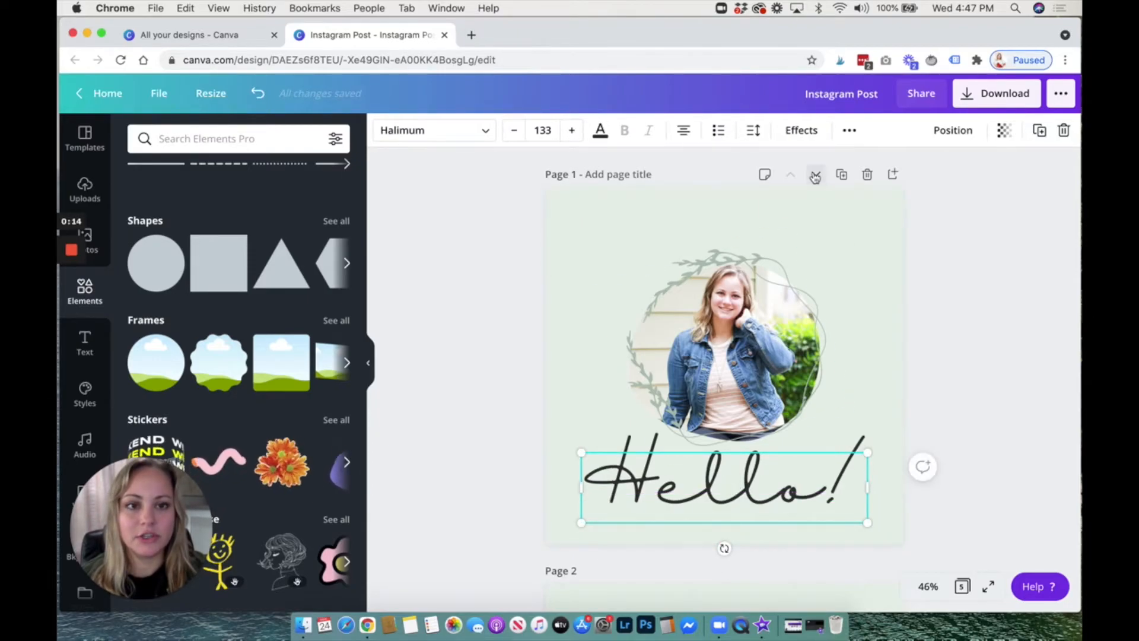
Apply the Curve text effect to the Hello! text with a curve value of 62.
{"action": "left_click", "coordinate": [802, 131]}
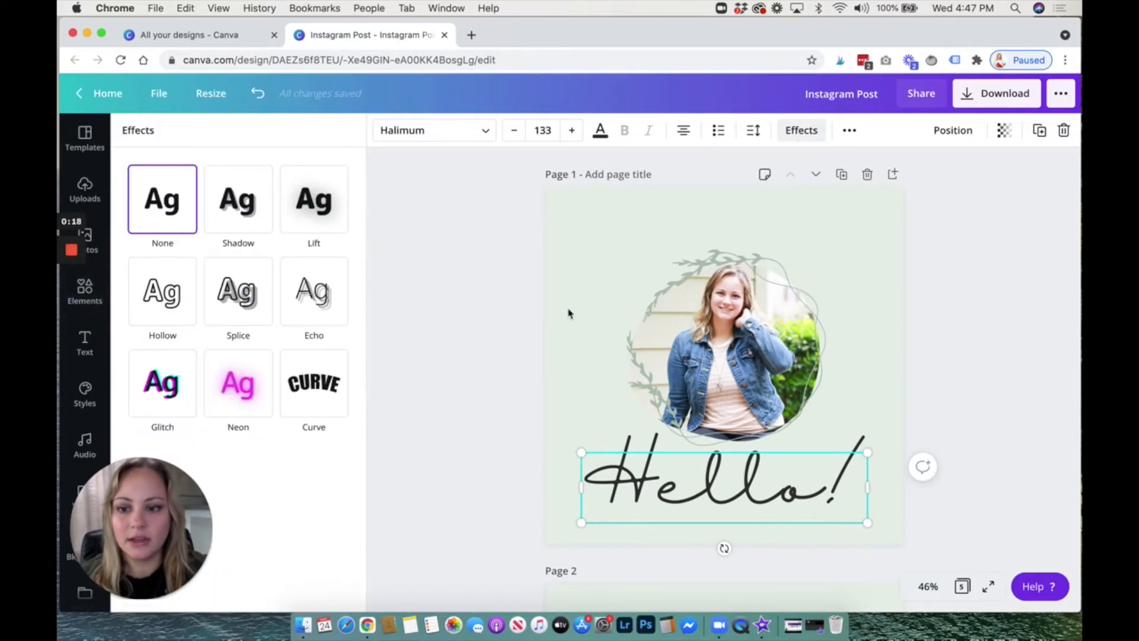
{"action": "left_click", "coordinate": [310, 394]}
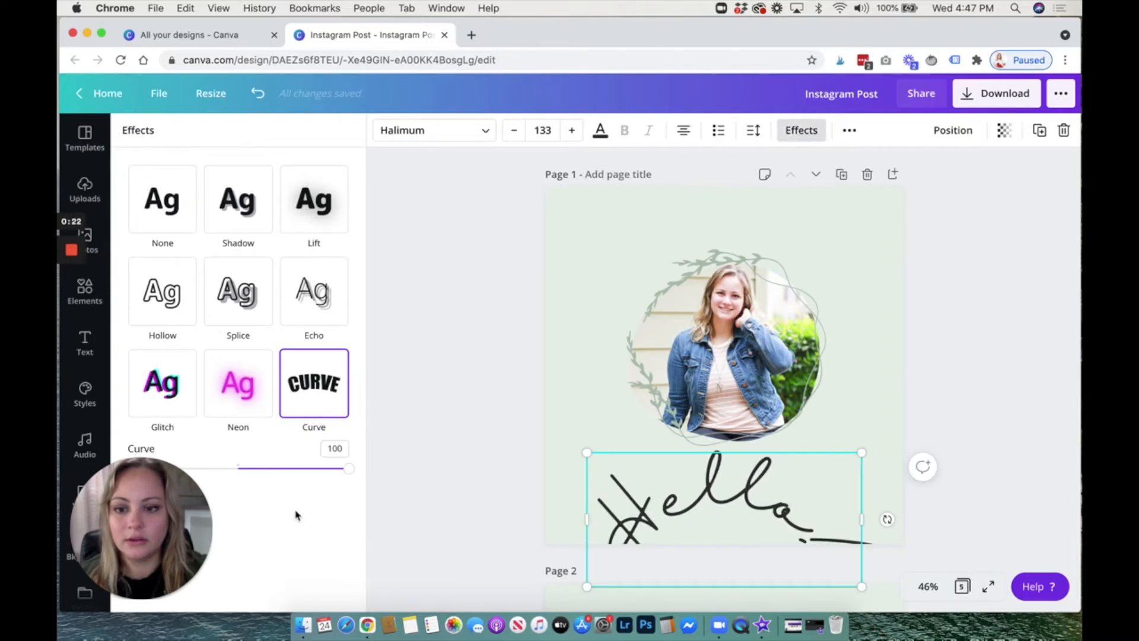
{"action": "left_click_drag", "start_coordinate": [349, 471], "coordinate": [306, 468]}
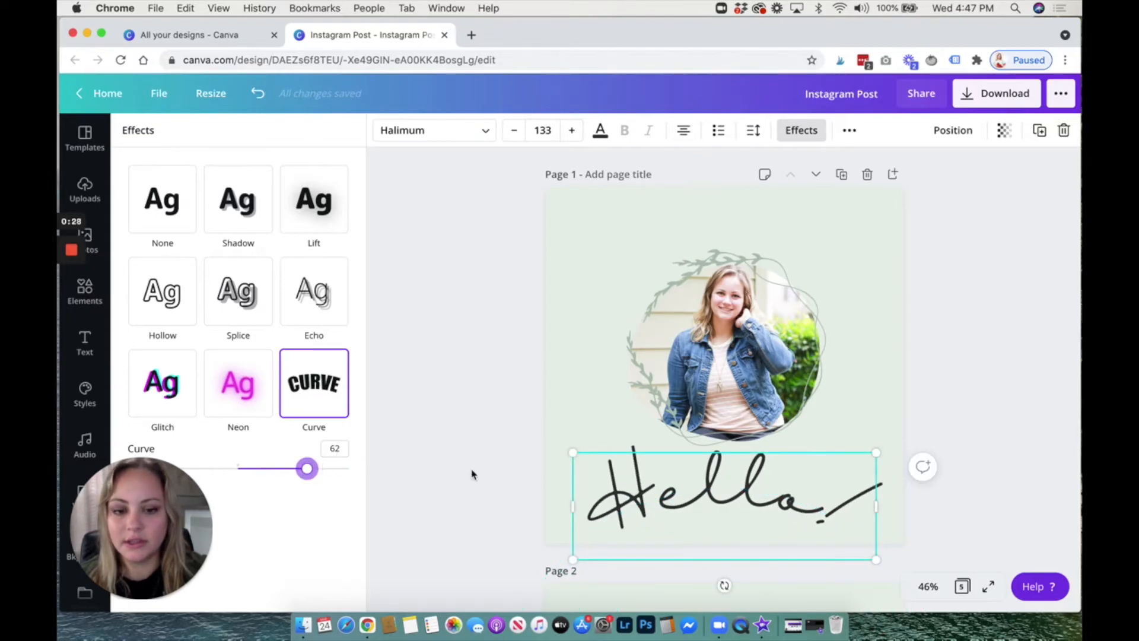
{"action": "left_click", "coordinate": [468, 477]}
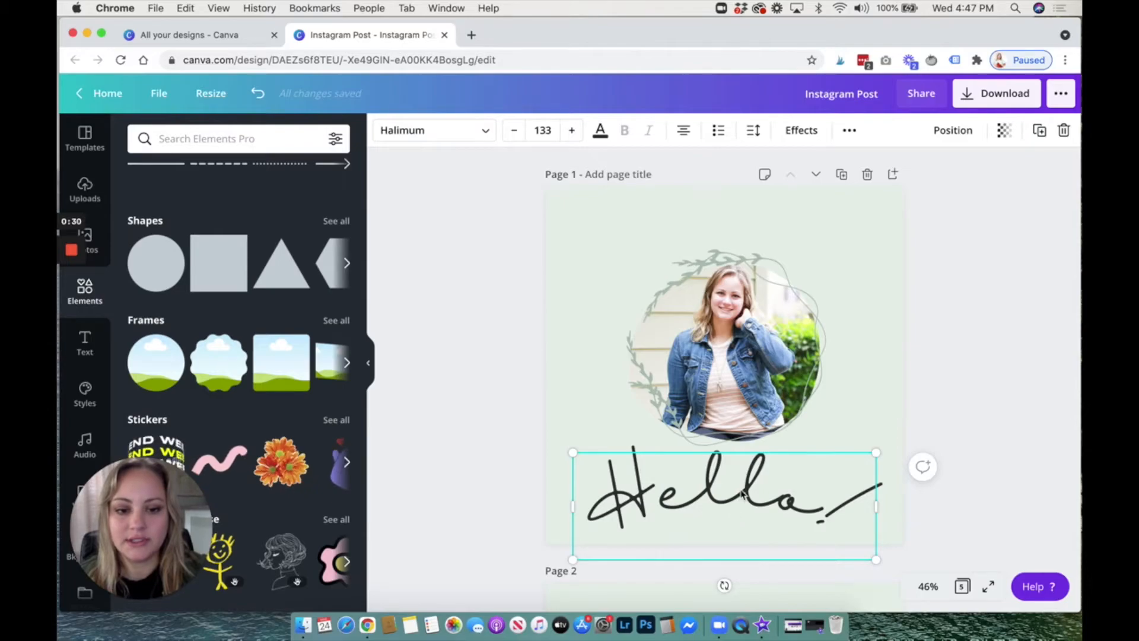
Move the curved Hello! text above the round photo, rotate it slightly counterclockwise and nudge it upward.
{"action": "left_click_drag", "start_coordinate": [724, 504], "coordinate": [725, 249]}
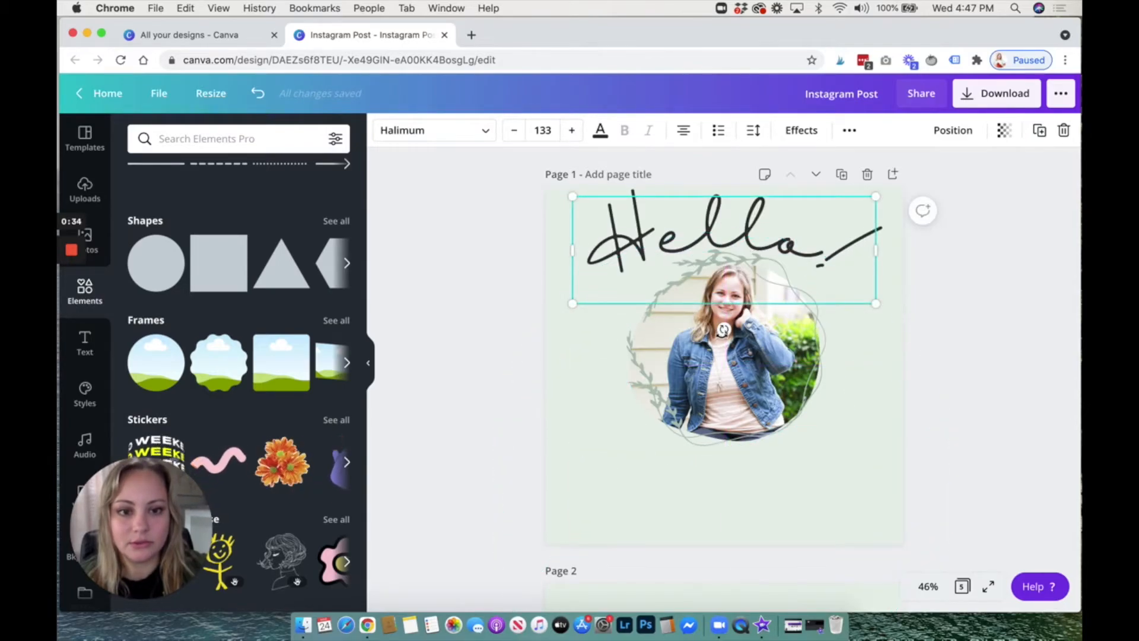
{"action": "left_click_drag", "start_coordinate": [724, 330], "coordinate": [748, 358]}
{"action": "key", "text": "Up"}
{"action": "key", "text": "Up"}
{"action": "key", "text": "Up"}
{"action": "key", "text": "Up"}
{"action": "key", "text": "Up"}
{"action": "key", "text": "Up"}
{"action": "key", "text": "Up"}
{"action": "key", "text": "Up"}
{"action": "key", "text": "Up"}
{"action": "key", "text": "Up"}
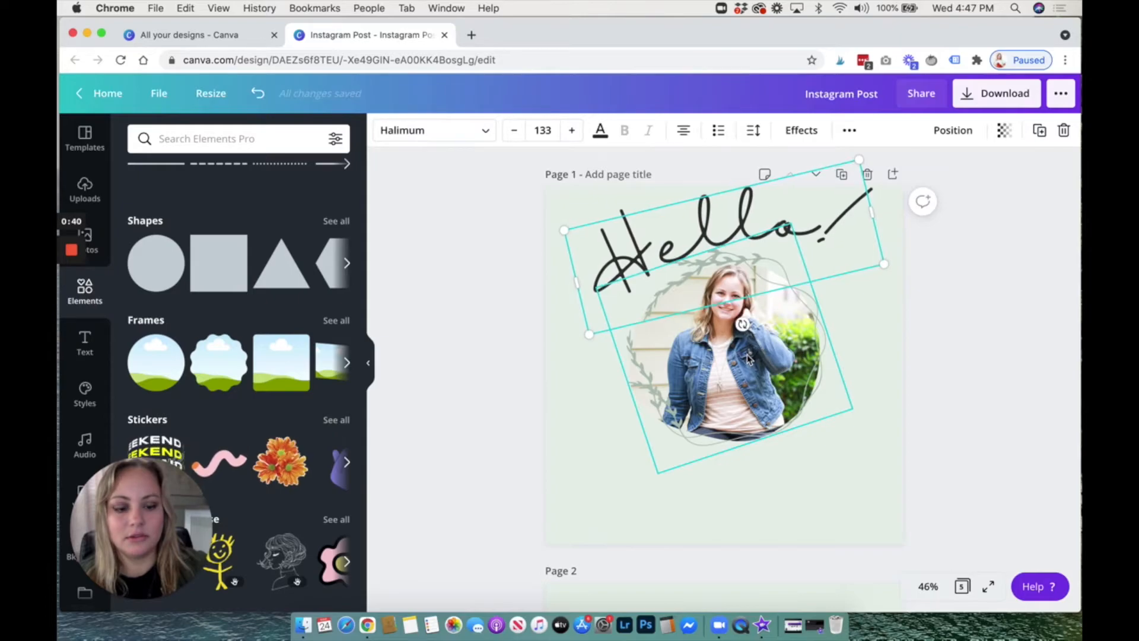
Nudge the curved Hello! text on page 1 slightly to the left above the round photo.
{"action": "key", "text": "Left"}
{"action": "key", "text": "Left"}
{"action": "key", "text": "Left"}
{"action": "key", "text": "Left"}
{"action": "key", "text": "Left"}
{"action": "key", "text": "Left"}
{"action": "key", "text": "Left"}
{"action": "key", "text": "Left"}
{"action": "key", "text": "Left"}
{"action": "key", "text": "Left"}
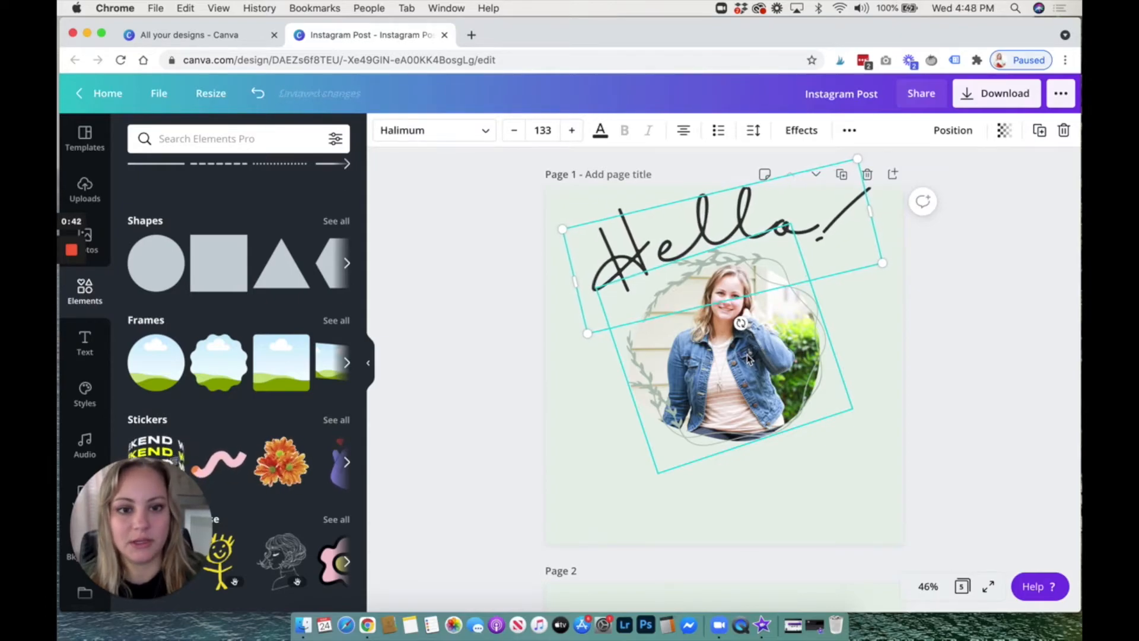
{"action": "key", "text": "Left"}
{"action": "key", "text": "Left"}
{"action": "key", "text": "Left"}
{"action": "key", "text": "Left"}
{"action": "key", "text": "Left"}
{"action": "key", "text": "Left"}
{"action": "key", "text": "Left"}
{"action": "key", "text": "Left"}
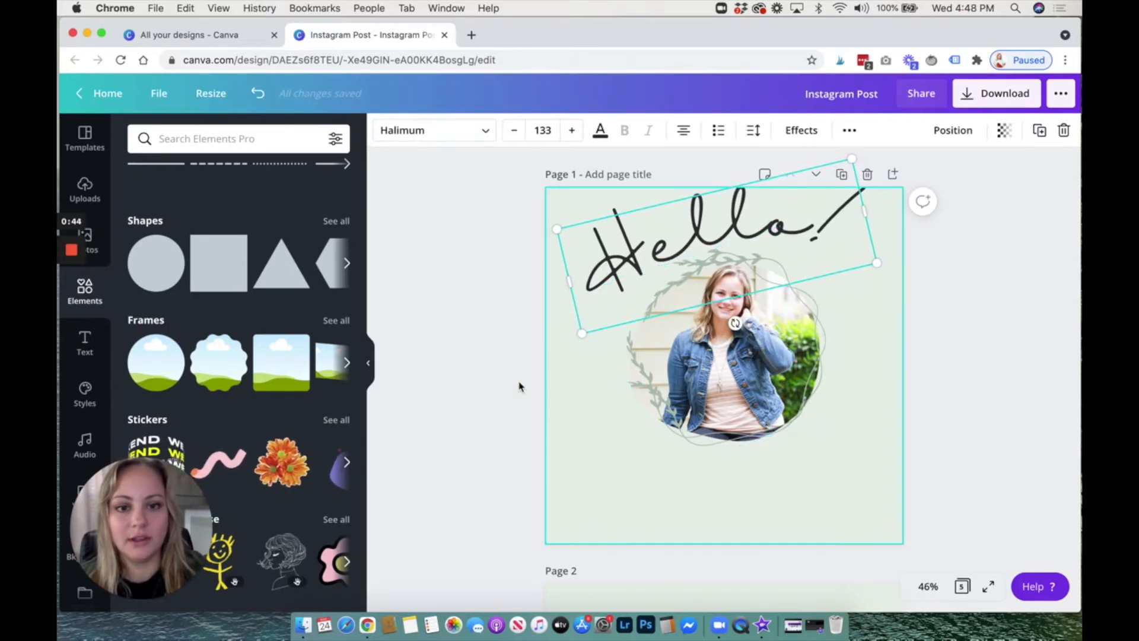
Group the Hello! text, round photo and wreath on page 1, and center the group vertically and horizontally on the page.
{"action": "left_click", "coordinate": [445, 415]}
{"action": "left_click_drag", "start_coordinate": [486, 444], "coordinate": [752, 236]}
{"action": "left_click", "coordinate": [1014, 132]}
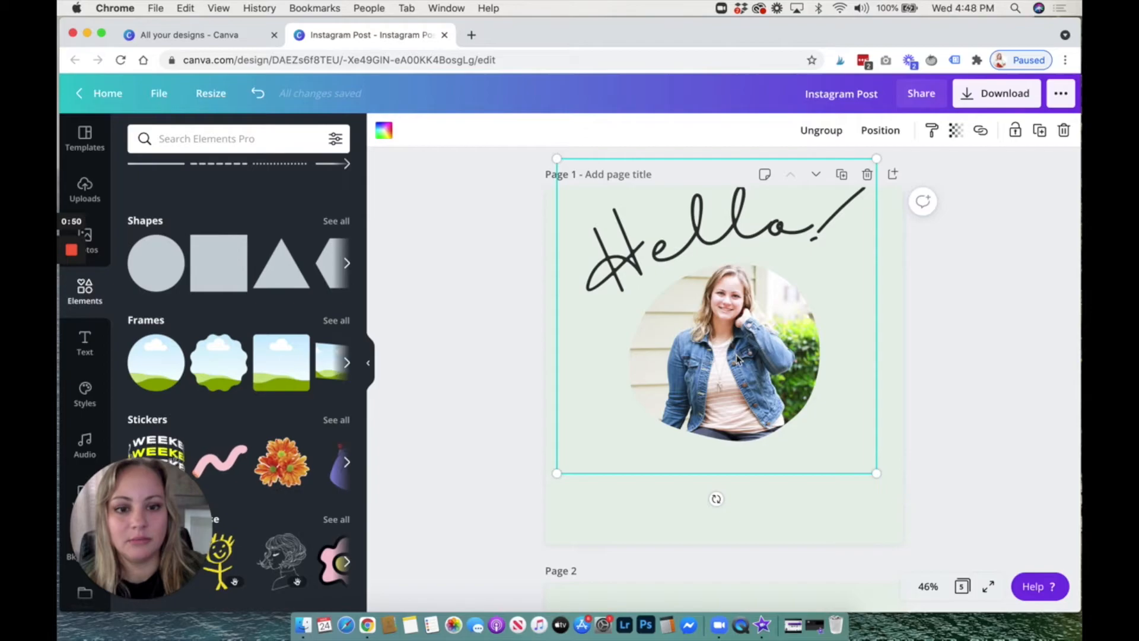
{"action": "left_click_drag", "start_coordinate": [735, 386], "coordinate": [734, 398]}
{"action": "left_click", "coordinate": [884, 133]}
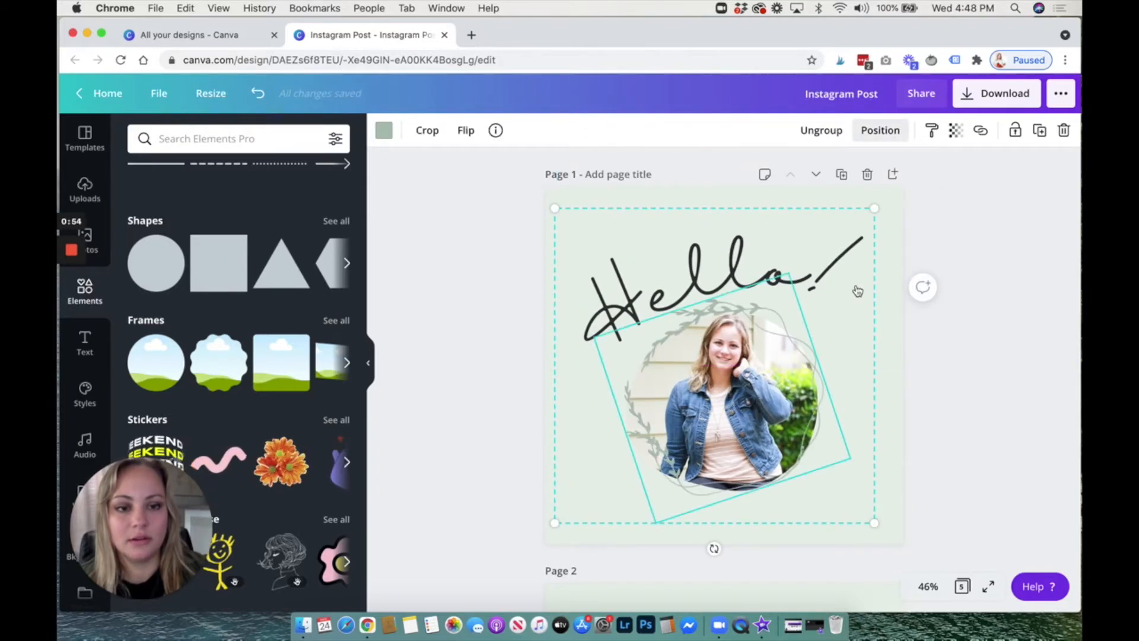
{"action": "left_click", "coordinate": [854, 272]}
{"action": "key", "text": "Escape"}
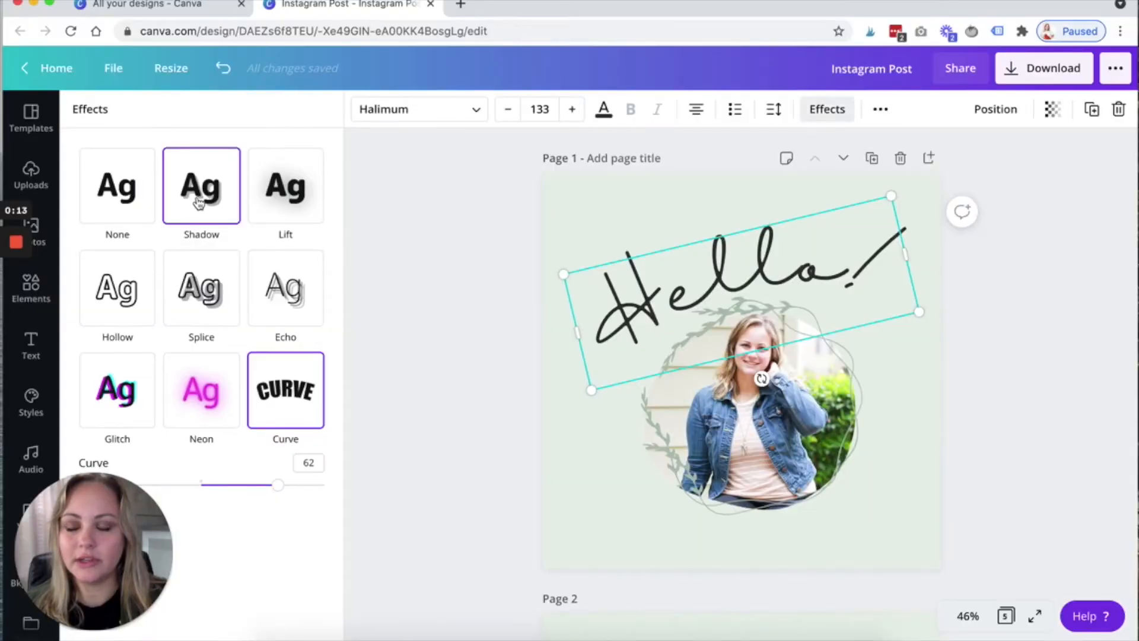
Apply the Shadow effect to the Hello! text and color the shadow with the sage green from the Market palette.
{"action": "left_click", "coordinate": [199, 202]}
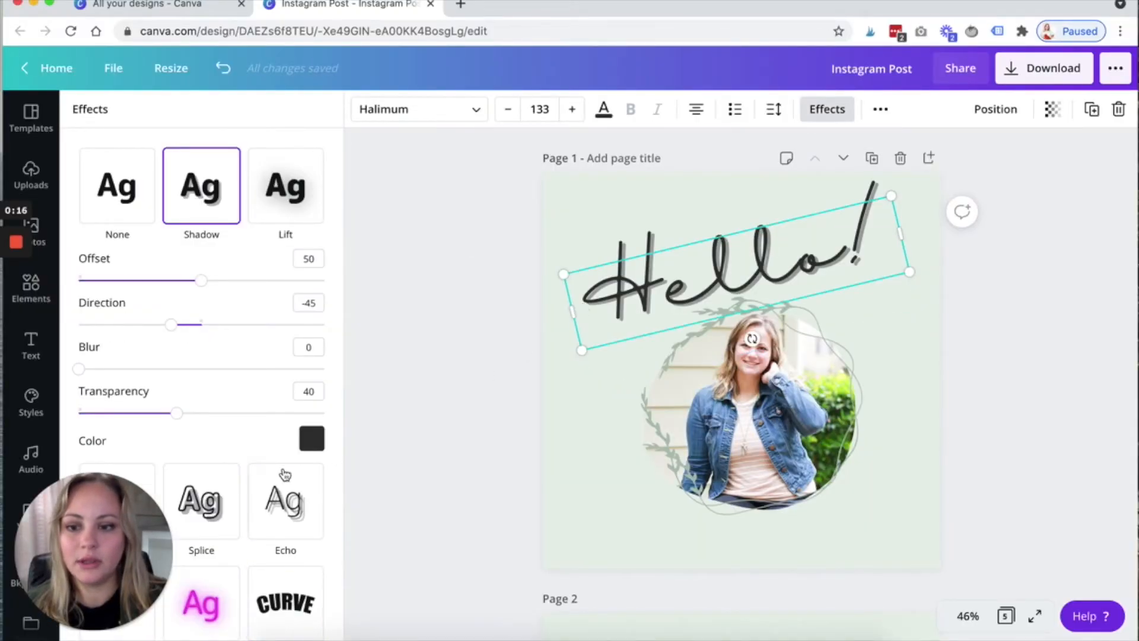
{"action": "scroll", "coordinate": [279, 457], "scroll_direction": "down", "scroll_amount": 1}
{"action": "left_click", "coordinate": [310, 411]}
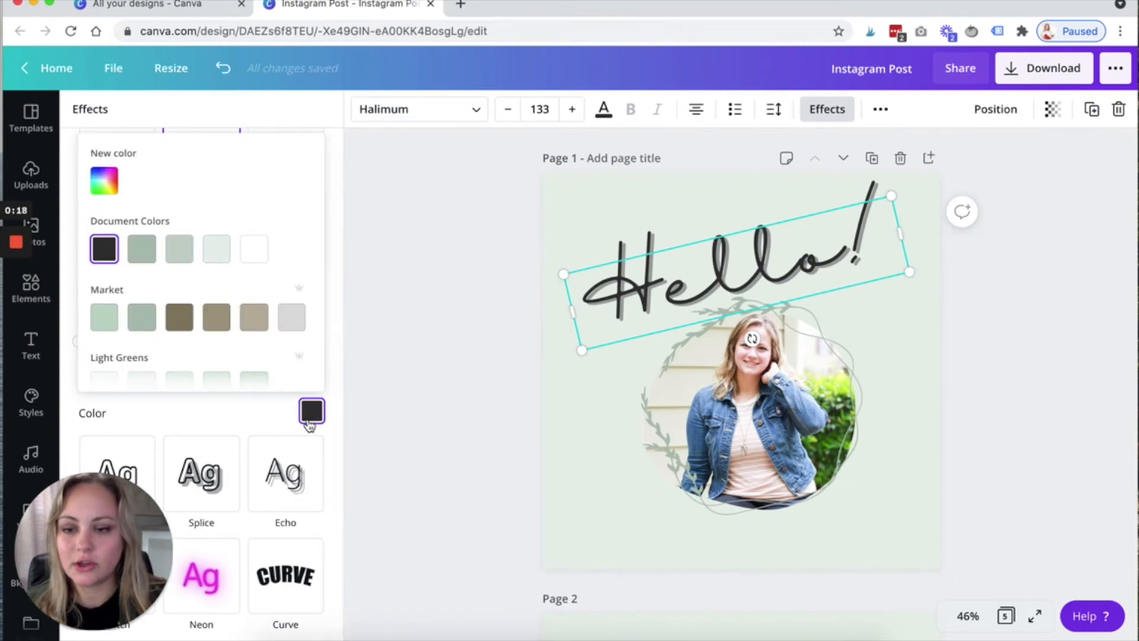
{"action": "scroll", "coordinate": [240, 290], "scroll_direction": "down", "scroll_amount": 1}
{"action": "left_click", "coordinate": [145, 301]}
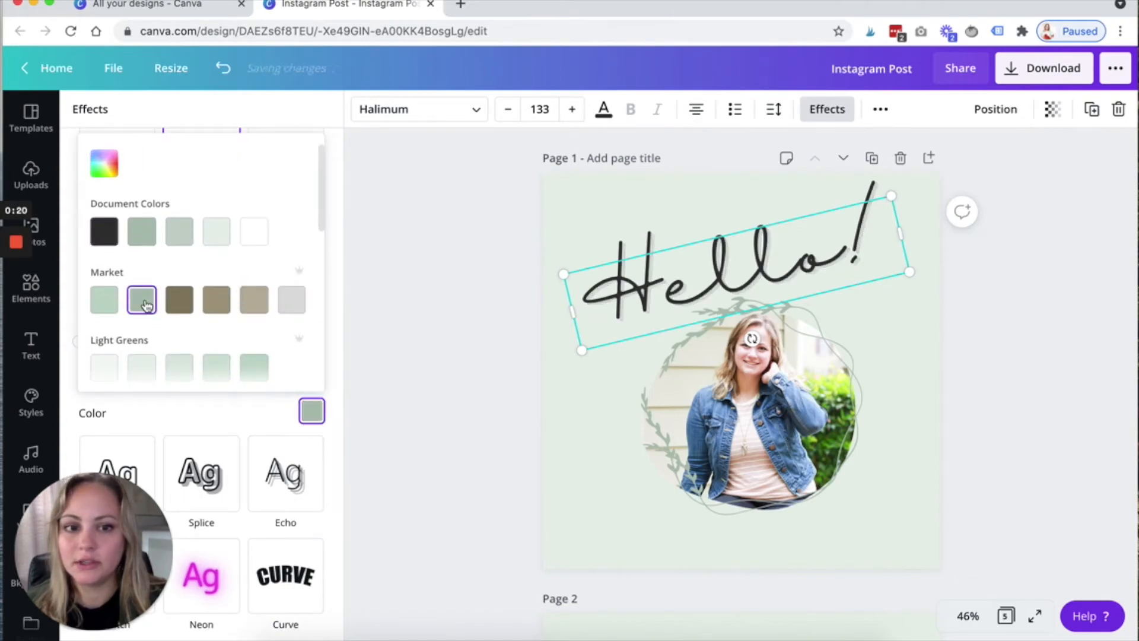
{"action": "left_click", "coordinate": [191, 412]}
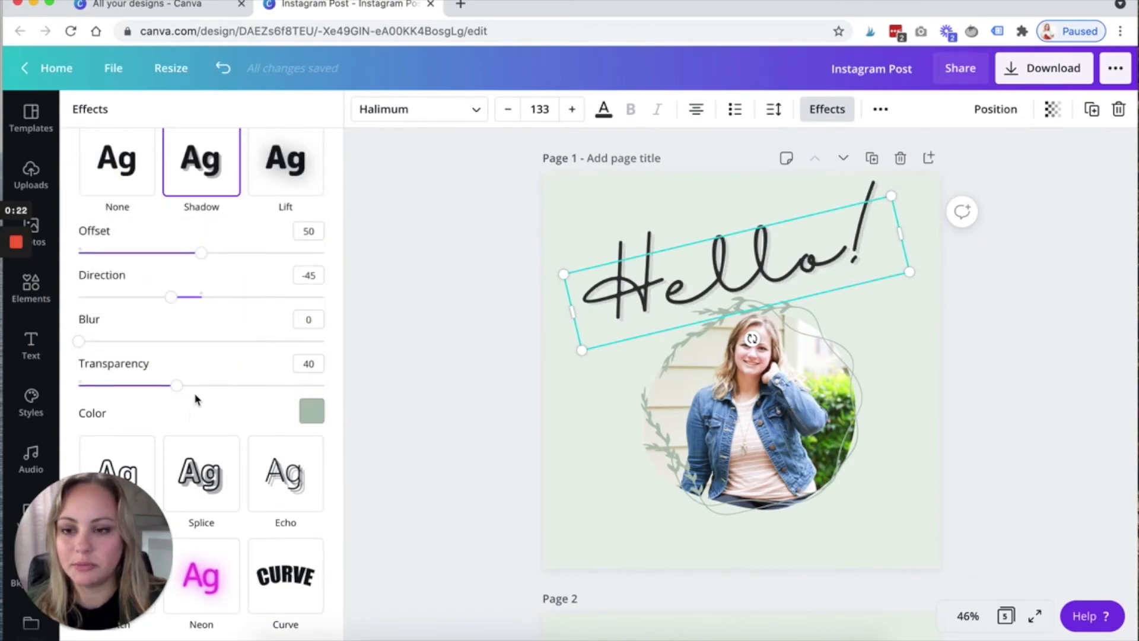
Set the transparency of the Hello! text's shadow to 50.
{"action": "left_click_drag", "start_coordinate": [176, 388], "coordinate": [248, 396]}
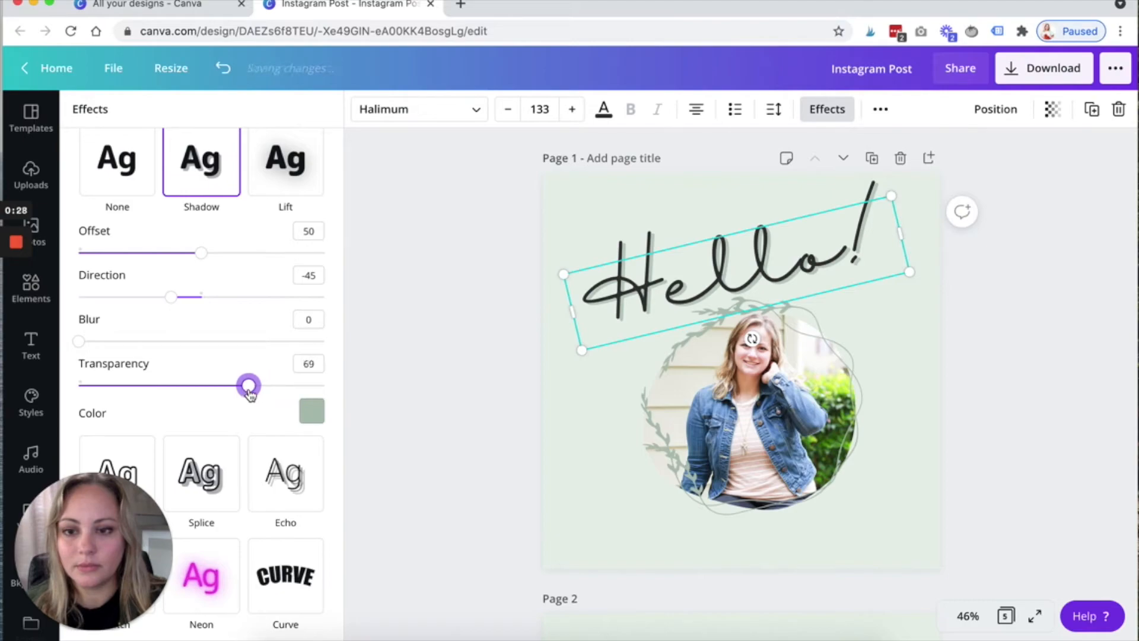
{"action": "left_click", "coordinate": [309, 365]}
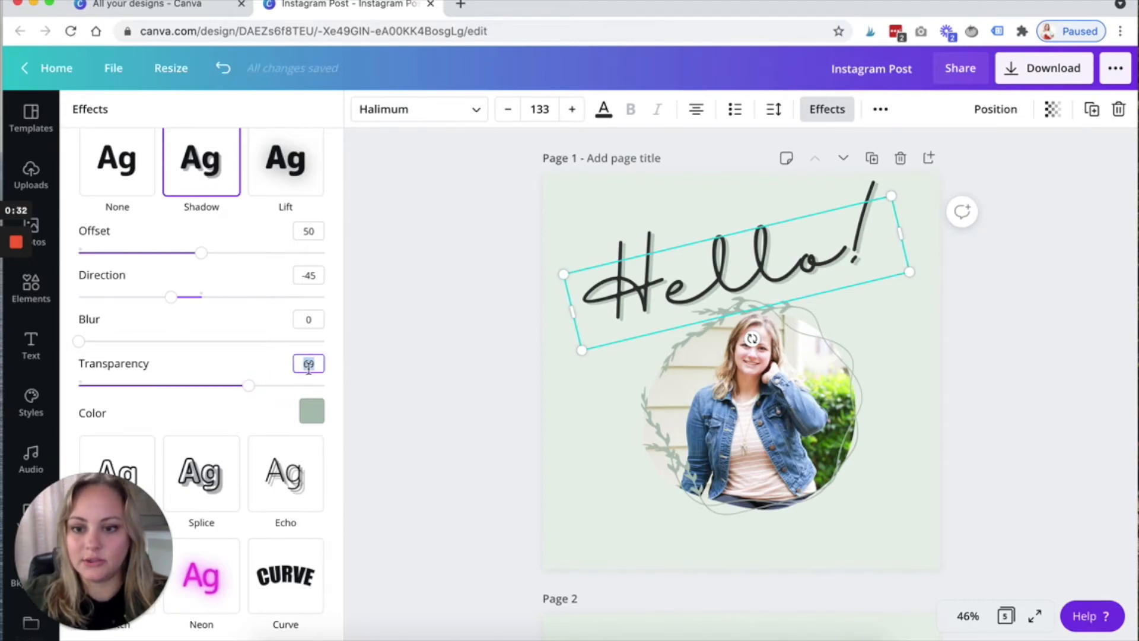
{"action": "type", "text": "50"}
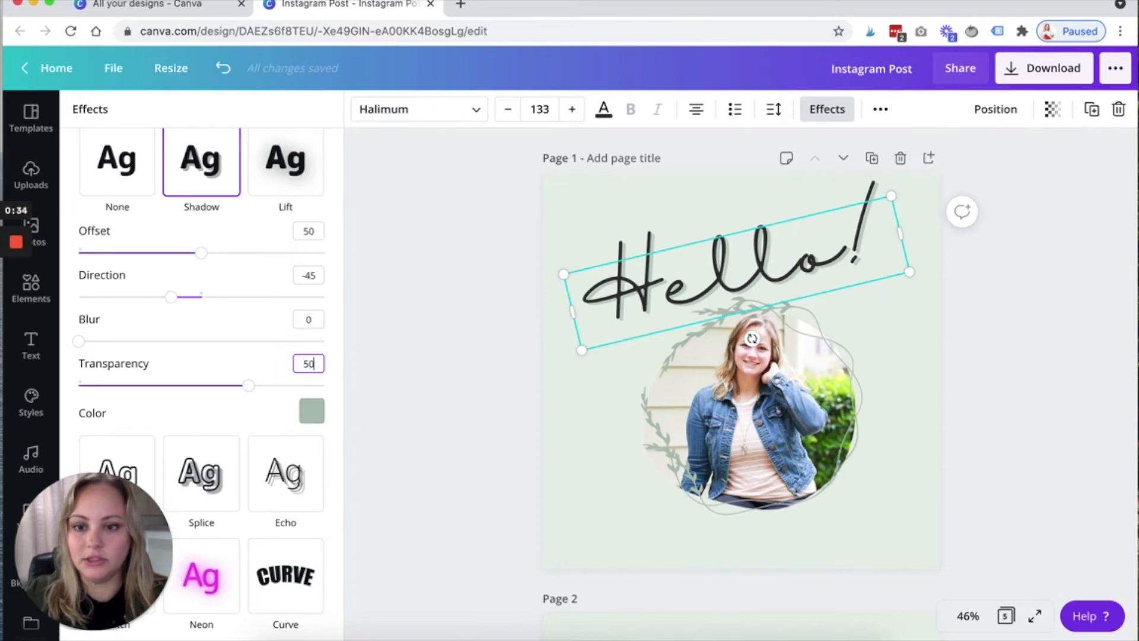
{"action": "key", "text": "Return"}
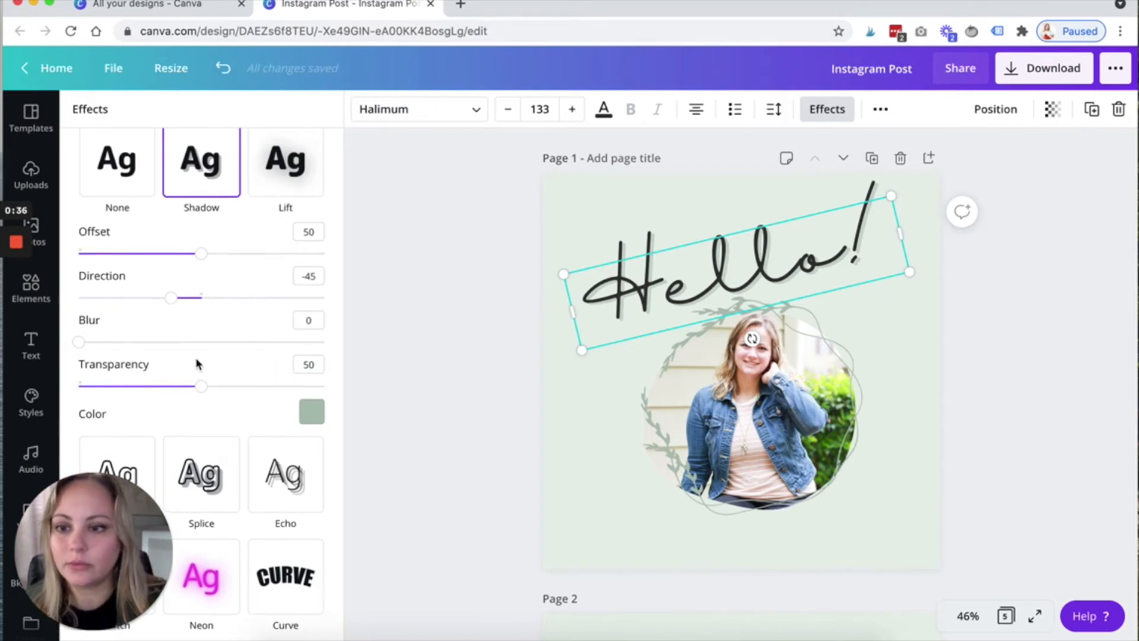
Adjust the direction and offset of the Hello! text's shadow, keeping its blur at 0.
{"action": "scroll", "coordinate": [142, 364], "scroll_direction": "up", "scroll_amount": 1}
{"action": "mouse_move", "coordinate": [79, 368]}
{"action": "left_mouse_down"}
{"action": "mouse_move", "coordinate": [229, 383]}
{"action": "mouse_move", "coordinate": [74, 369]}
{"action": "left_mouse_up"}
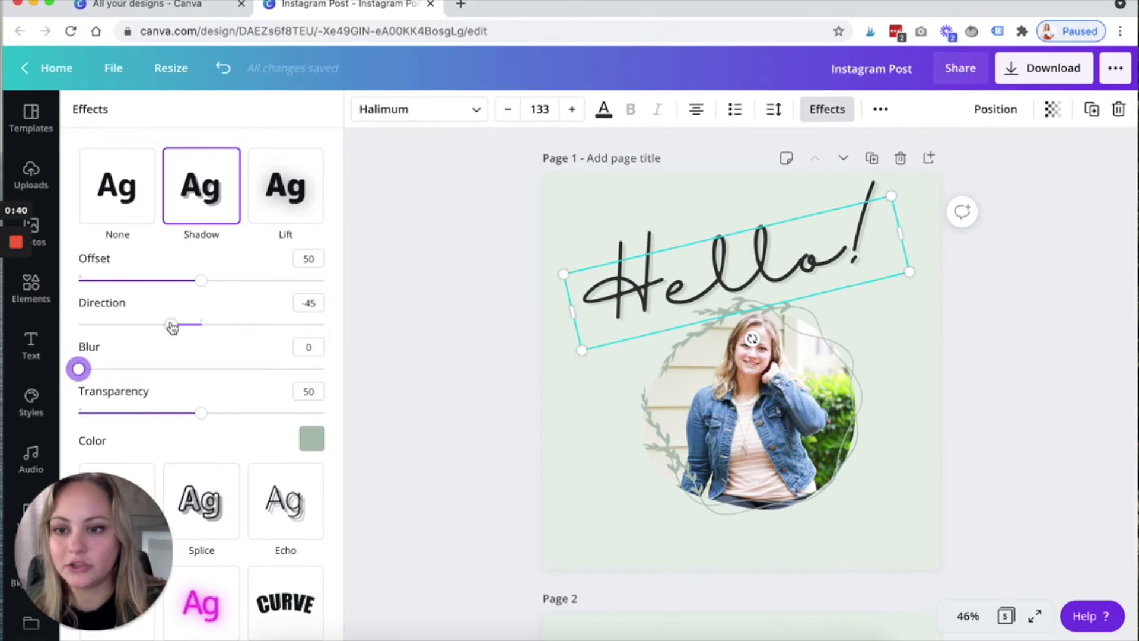
{"action": "left_click_drag", "start_coordinate": [215, 331], "coordinate": [246, 336]}
{"action": "mouse_move", "coordinate": [202, 283]}
{"action": "left_mouse_down"}
{"action": "mouse_move", "coordinate": [318, 299]}
{"action": "mouse_move", "coordinate": [293, 300]}
{"action": "mouse_move", "coordinate": [277, 282]}
{"action": "mouse_move", "coordinate": [205, 289]}
{"action": "left_mouse_up"}
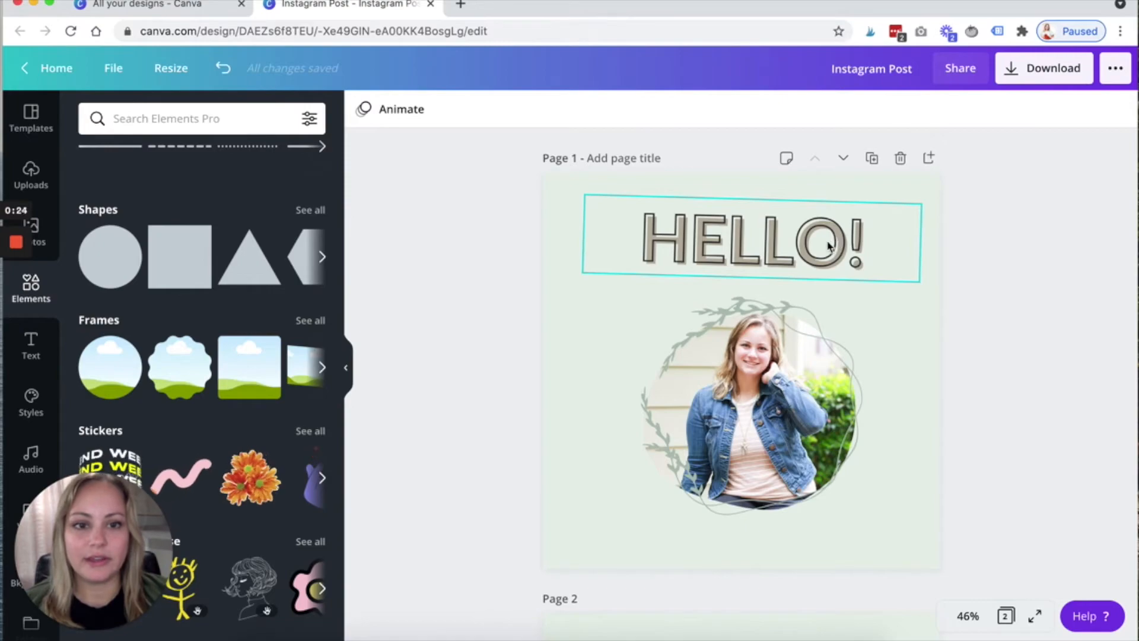
{"action": "left_click", "coordinate": [828, 245]}
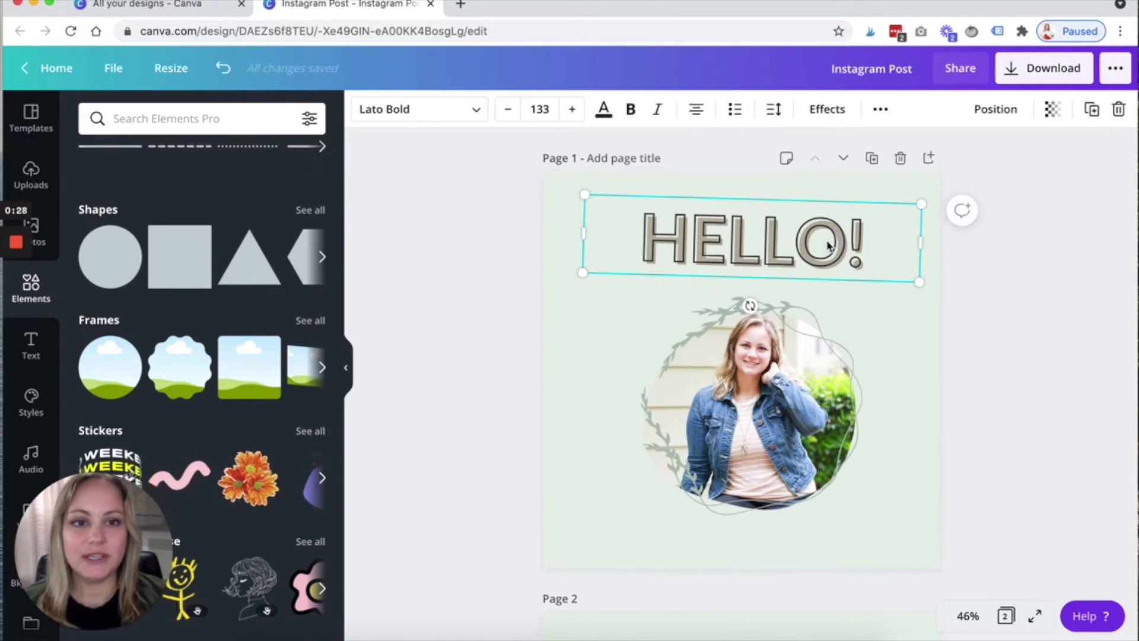
{"action": "left_click", "coordinate": [881, 113]}
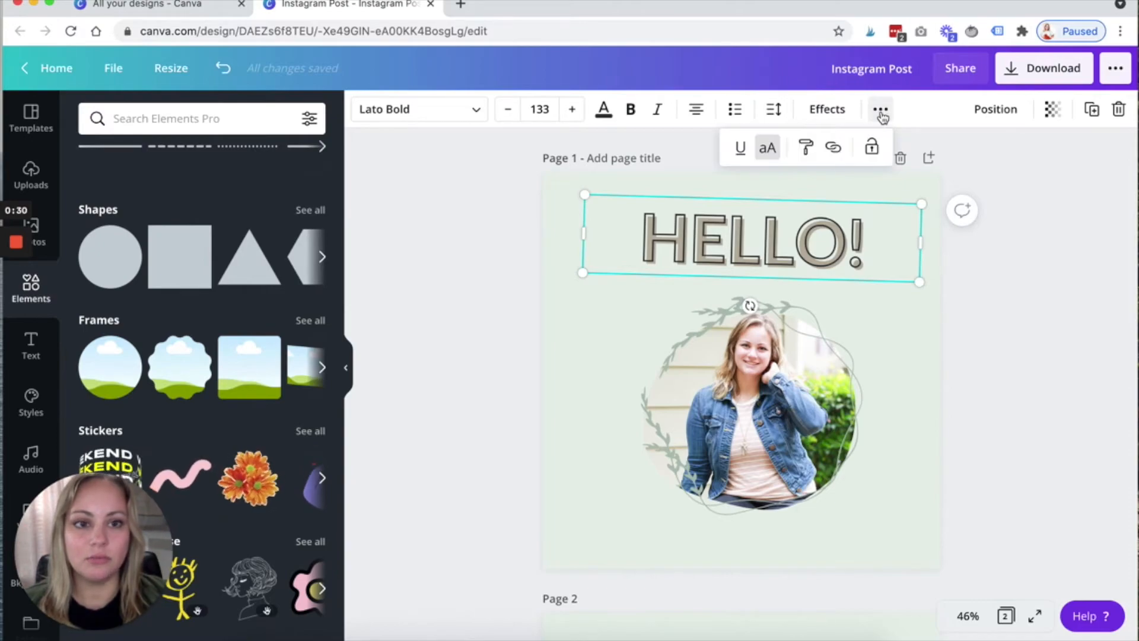
{"action": "left_click", "coordinate": [833, 148]}
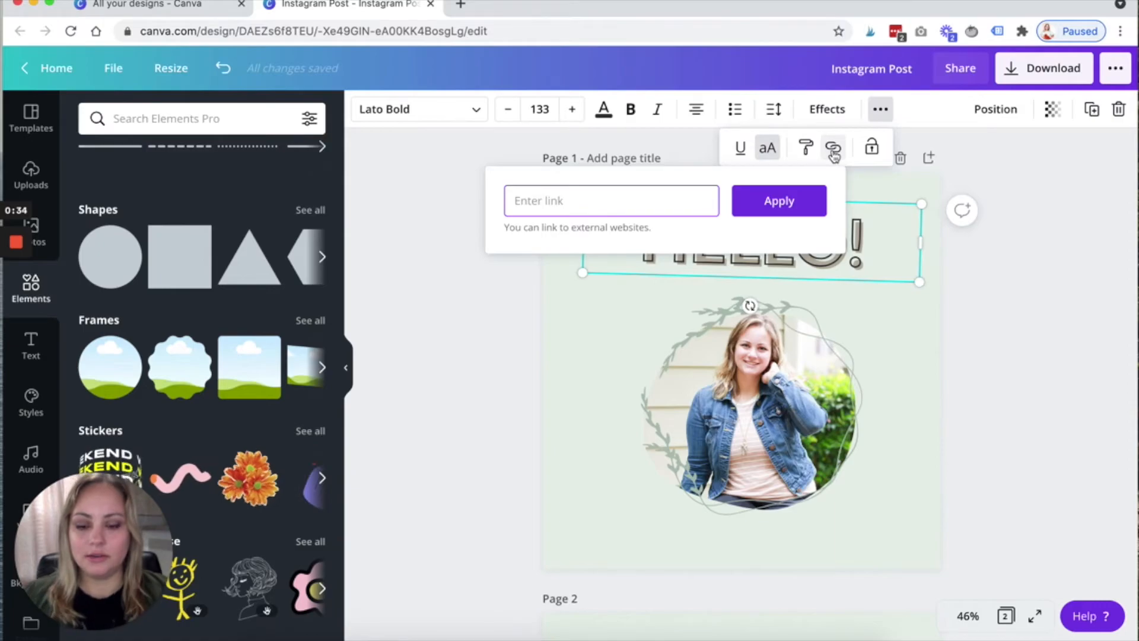
{"action": "type", "text": "ww"}
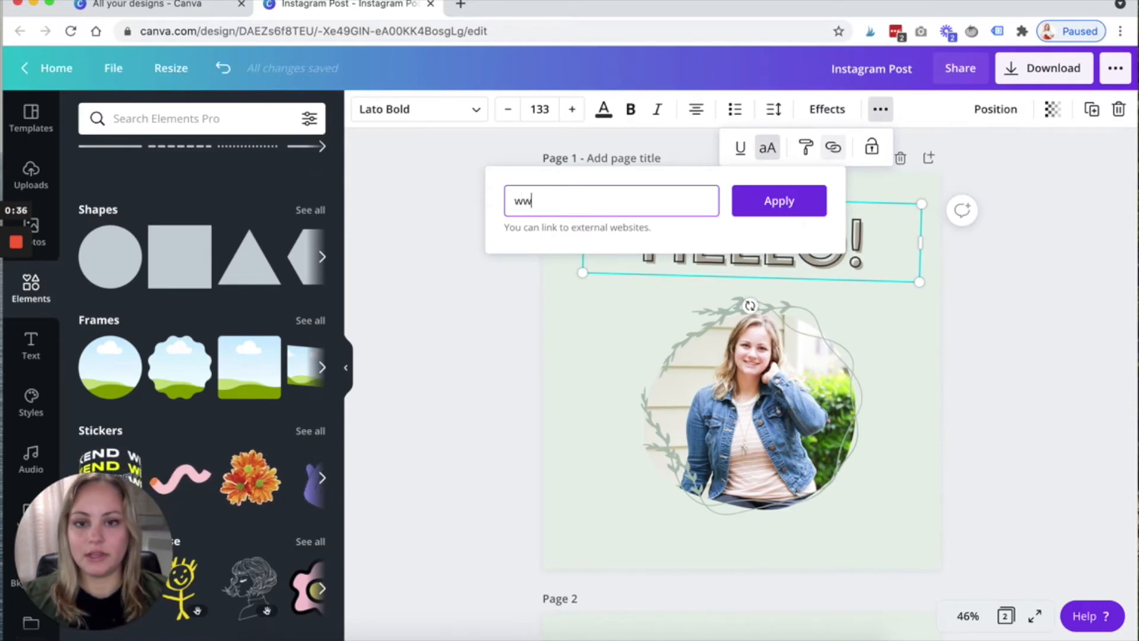
{"action": "type", "text": "w.marketwithmiranda.com"}
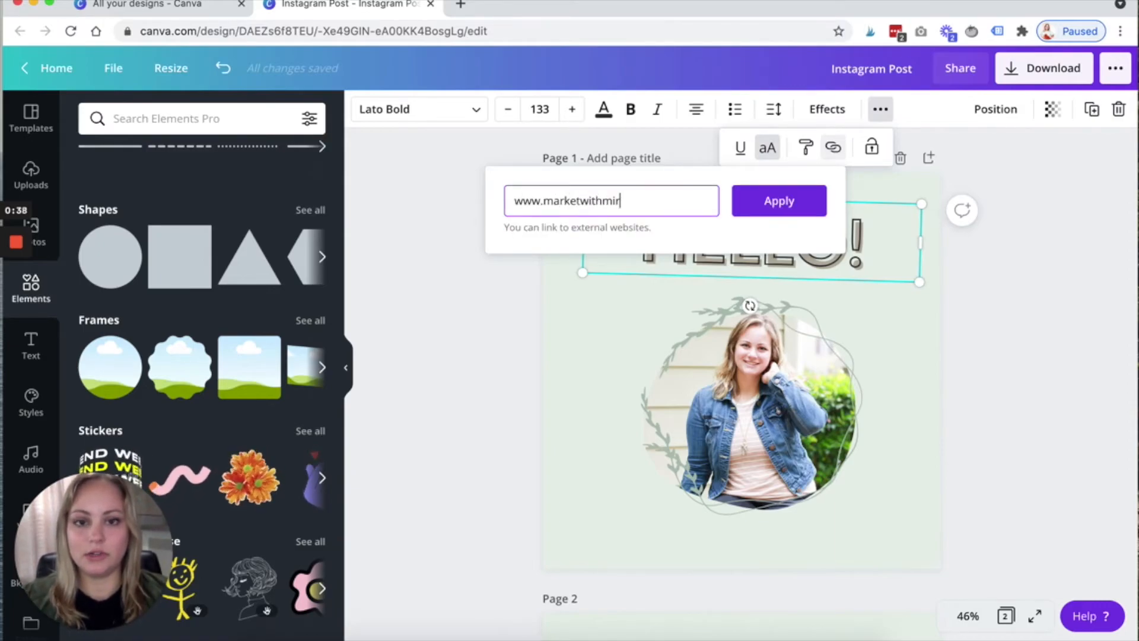
{"action": "left_click", "coordinate": [803, 201]}
Remove the underline from the linked HELLO! text.
{"action": "double_click", "coordinate": [871, 255]}
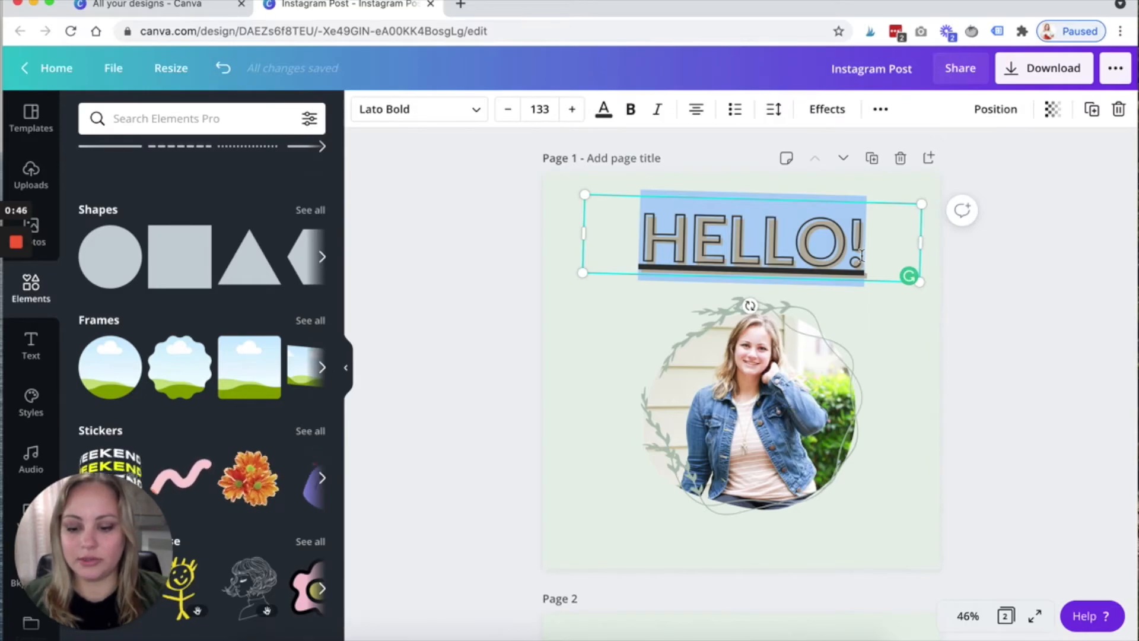
{"action": "key", "text": "super+u"}
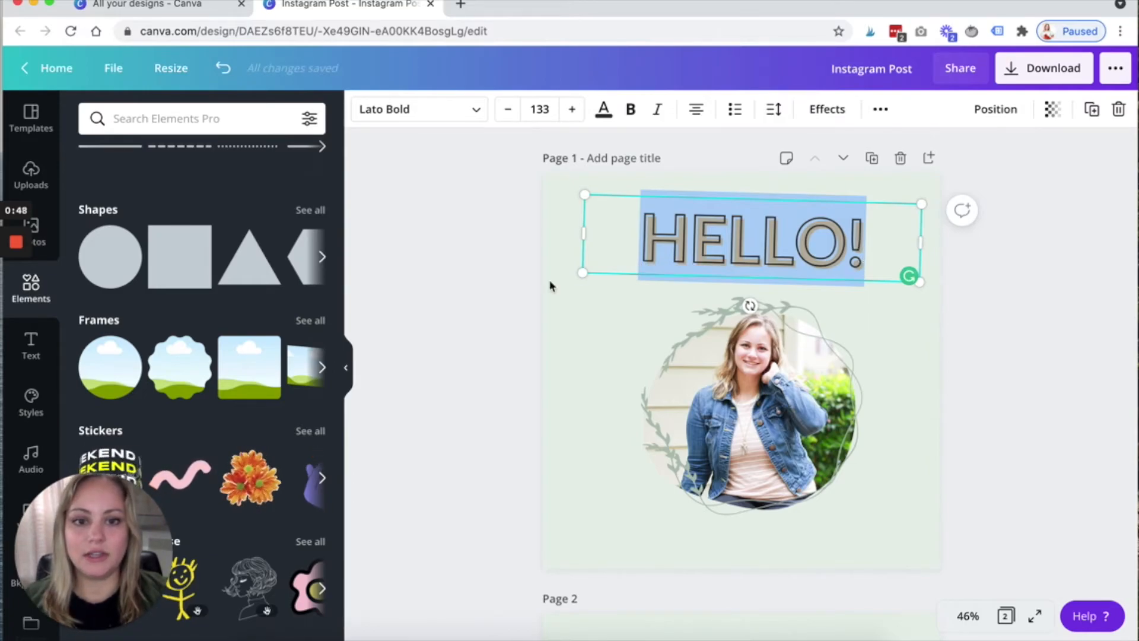
{"action": "left_click", "coordinate": [515, 273]}
Check the web link attached to the HELLO! text, reapply it and deselect the text.
{"action": "left_click", "coordinate": [744, 261]}
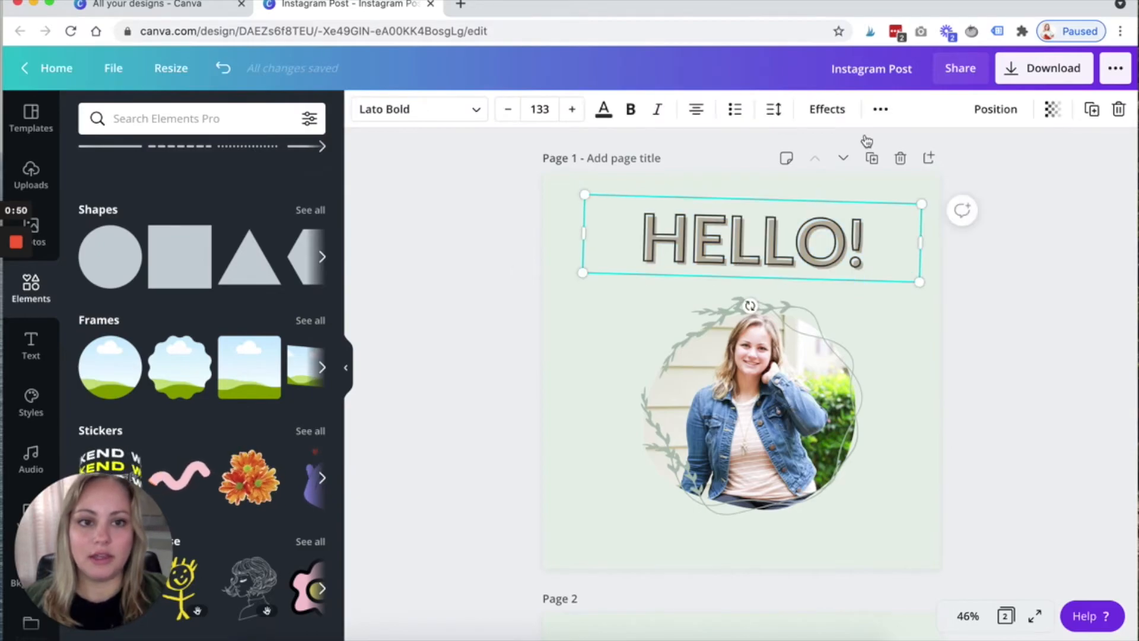
{"action": "left_click", "coordinate": [881, 109]}
{"action": "left_click", "coordinate": [832, 149]}
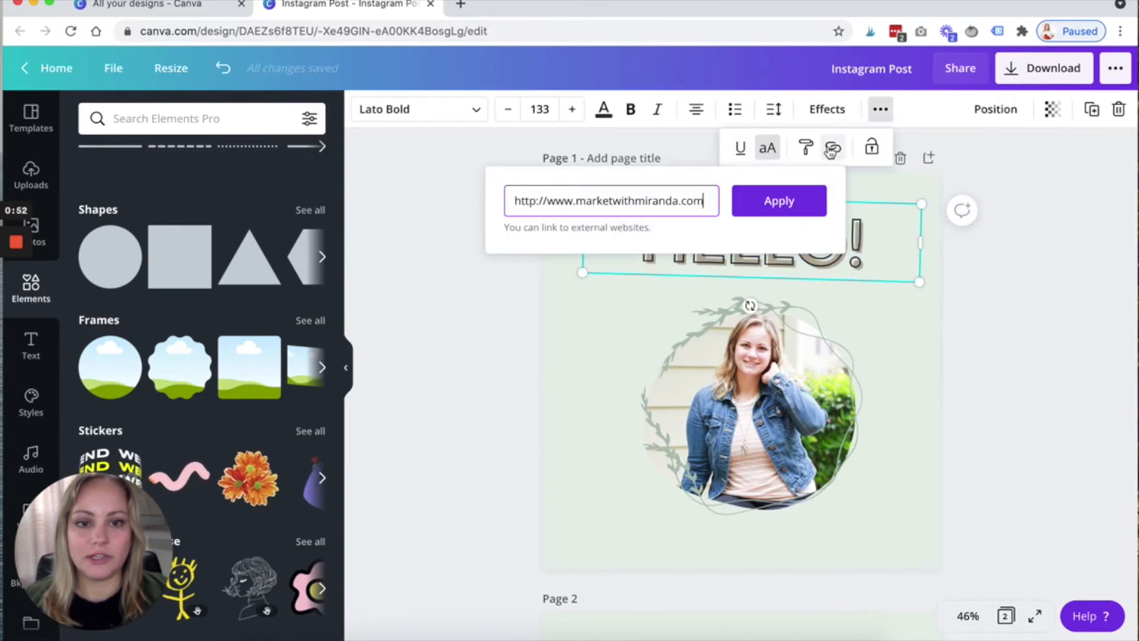
{"action": "left_click", "coordinate": [808, 201]}
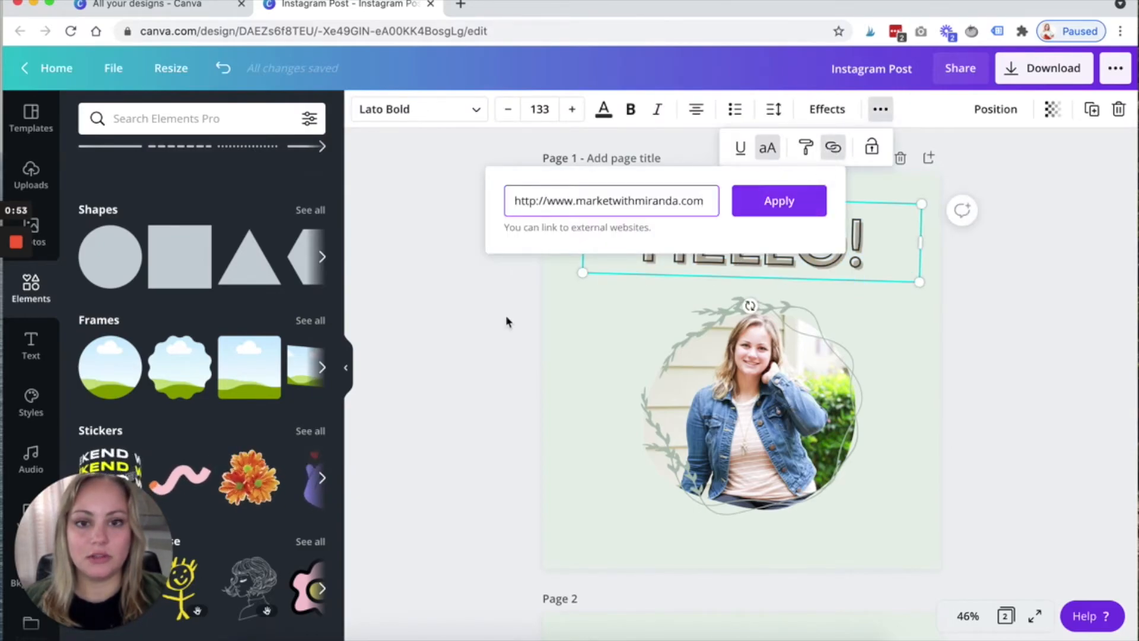
{"action": "left_click", "coordinate": [449, 349]}
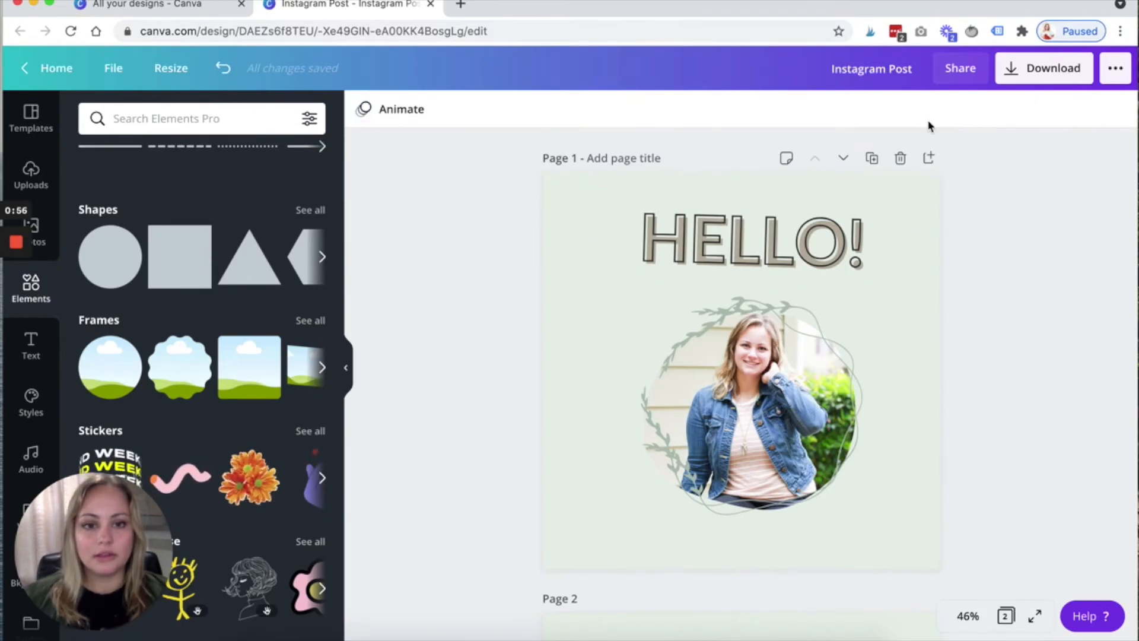
Open the download options for the Instagram post and choose PDF Standard as the file type.
{"action": "left_click", "coordinate": [1048, 81]}
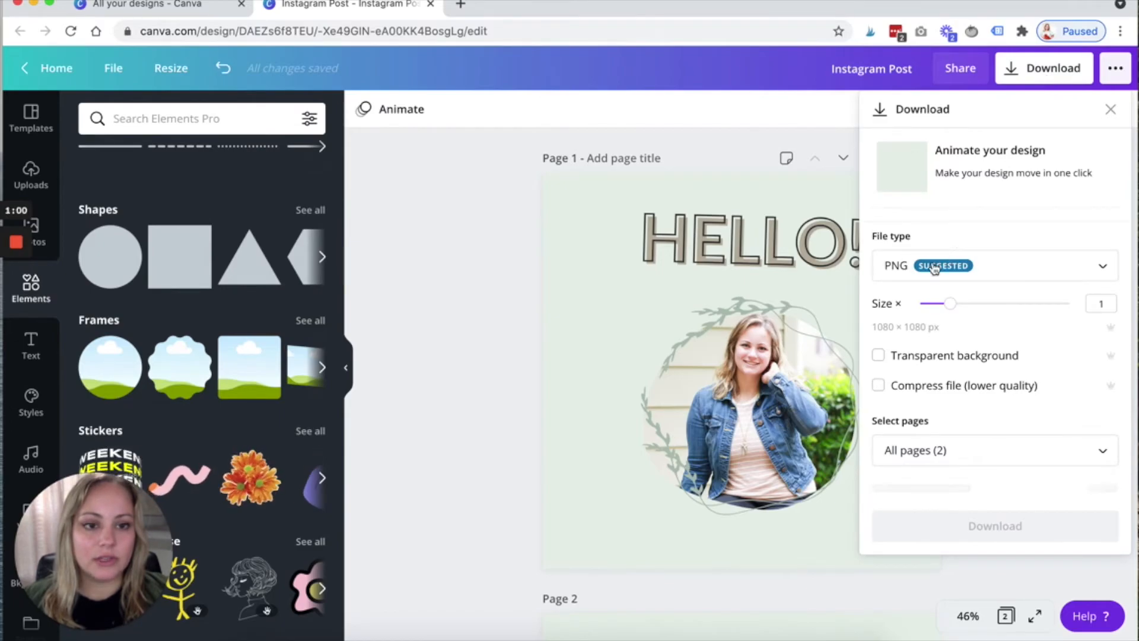
{"action": "left_click", "coordinate": [895, 265]}
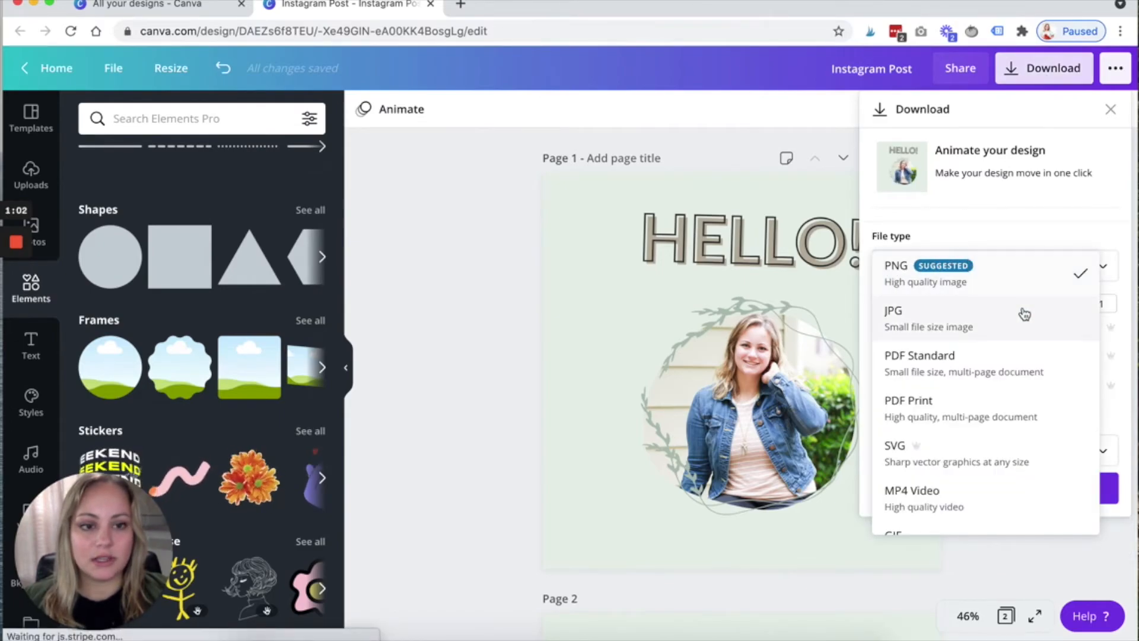
{"action": "left_click", "coordinate": [992, 372]}
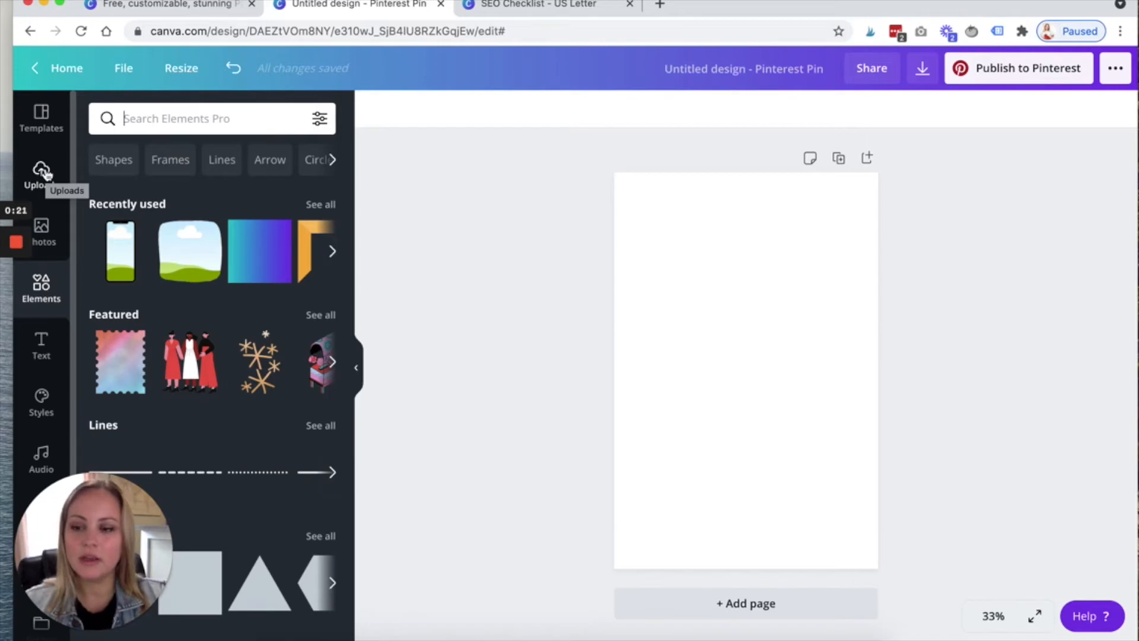
Switch to the SEO Checklist design, dismiss its saved-design message and review the available download file types.
{"action": "left_click", "coordinate": [536, 5]}
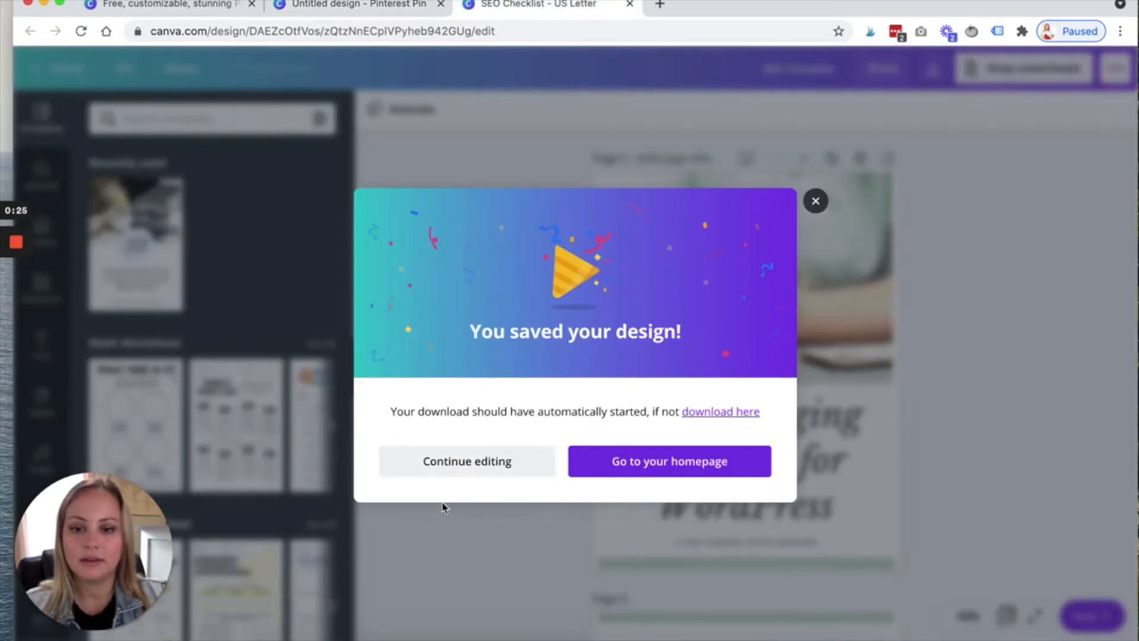
{"action": "left_click", "coordinate": [460, 473]}
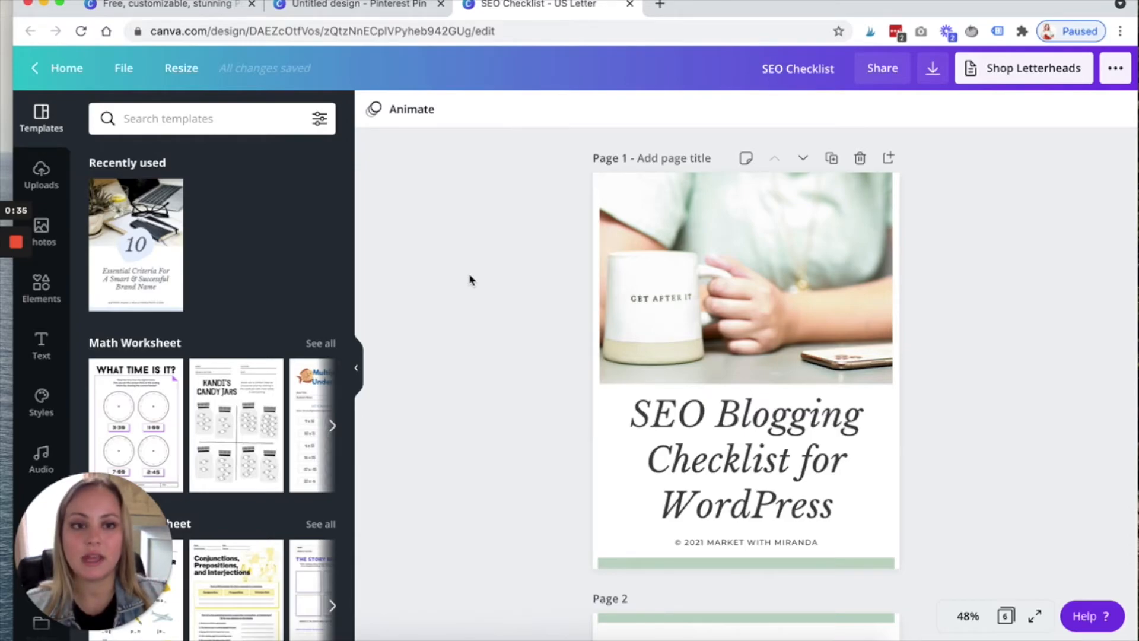
{"action": "left_click", "coordinate": [933, 69]}
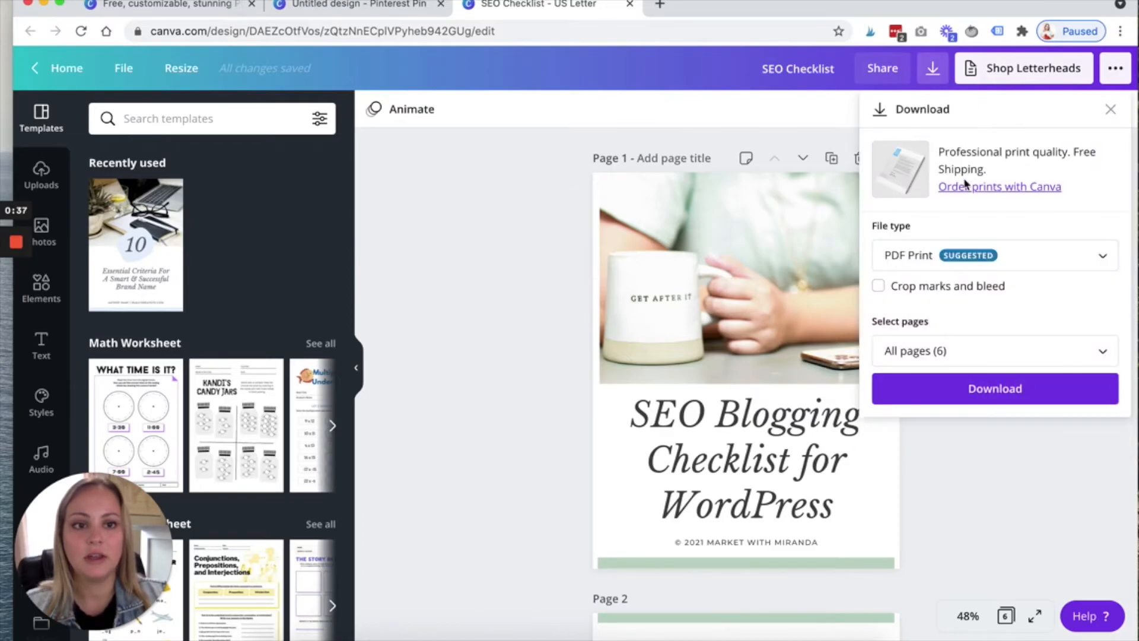
{"action": "left_click", "coordinate": [929, 268]}
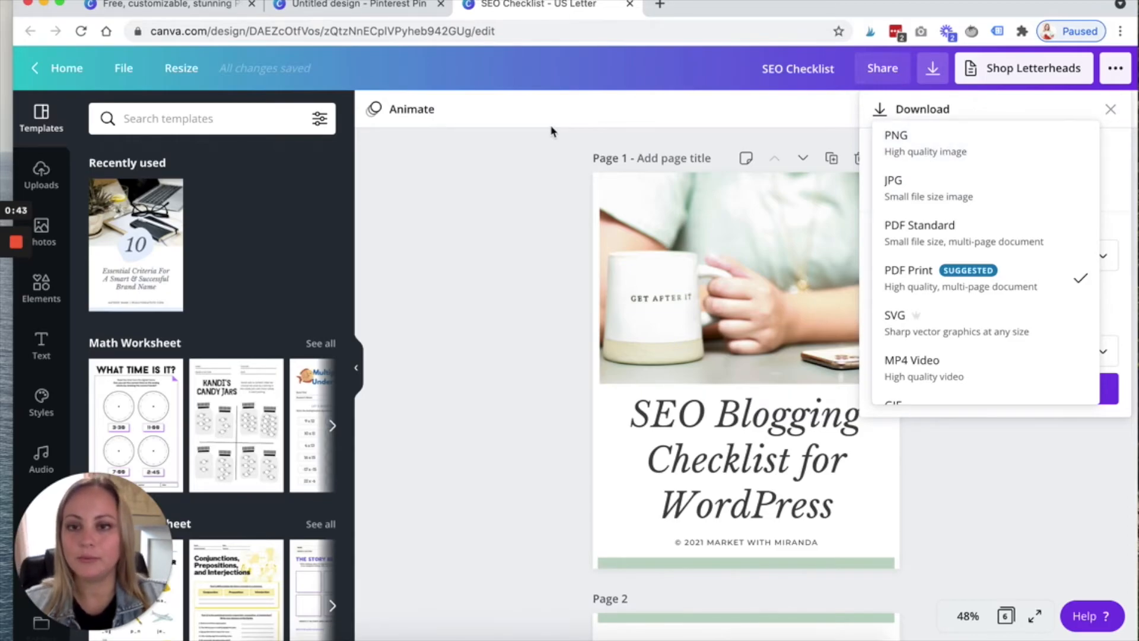
{"action": "left_click", "coordinate": [521, 180]}
Return to the untitled Pinterest Pin design, look through the uploaded checklist images and open the elements library.
{"action": "left_click", "coordinate": [363, 10]}
{"action": "left_click", "coordinate": [454, 181]}
{"action": "left_click", "coordinate": [67, 186]}
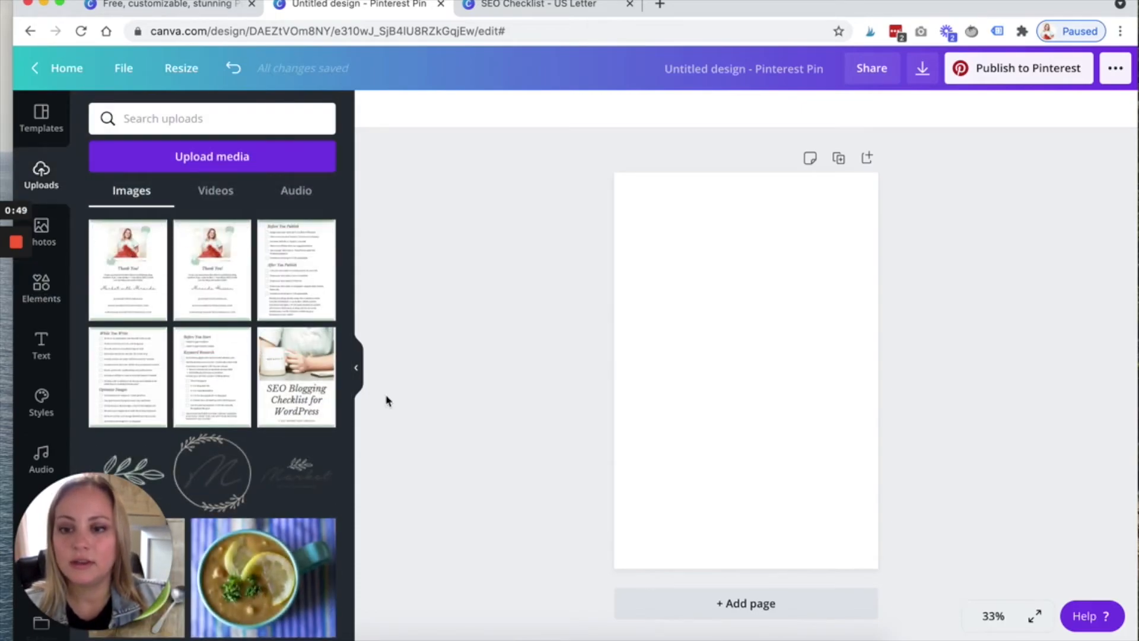
{"action": "left_click", "coordinate": [43, 297]}
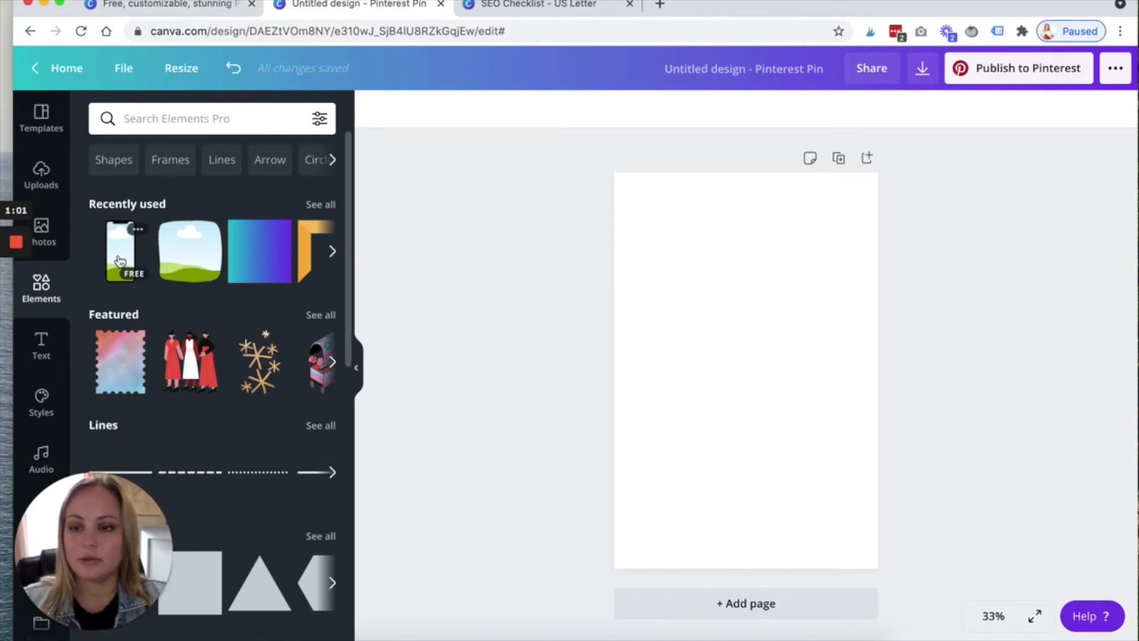
Search the elements for "laptop frame", add the beige-based laptop frame to the pin, enlarge it and centre it on the page.
{"action": "left_click", "coordinate": [190, 122]}
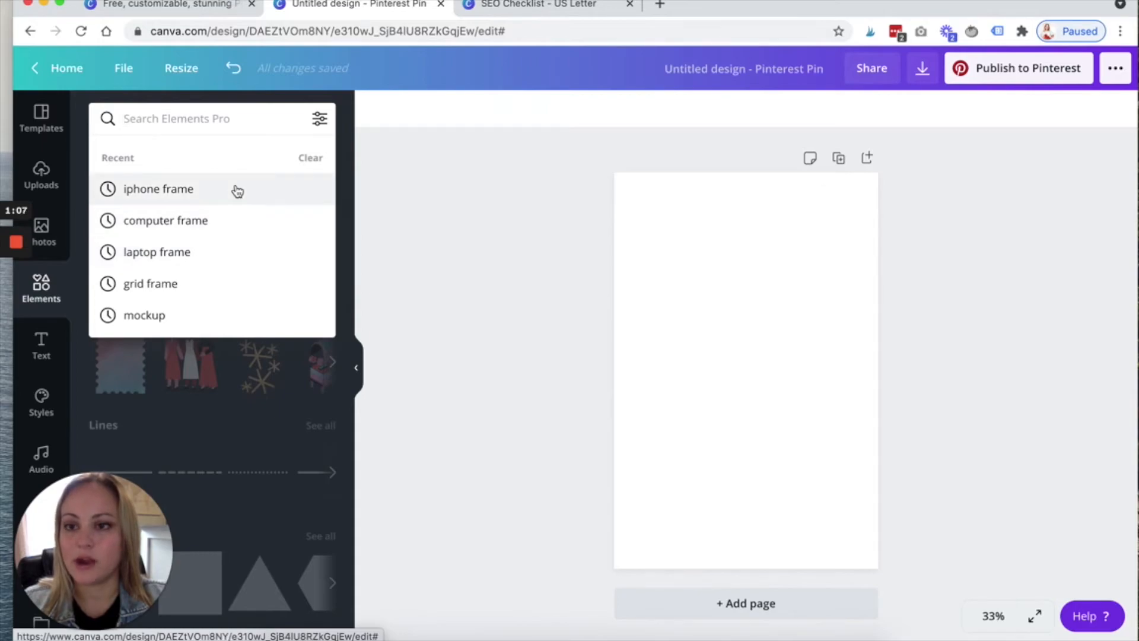
{"action": "left_click", "coordinate": [225, 257]}
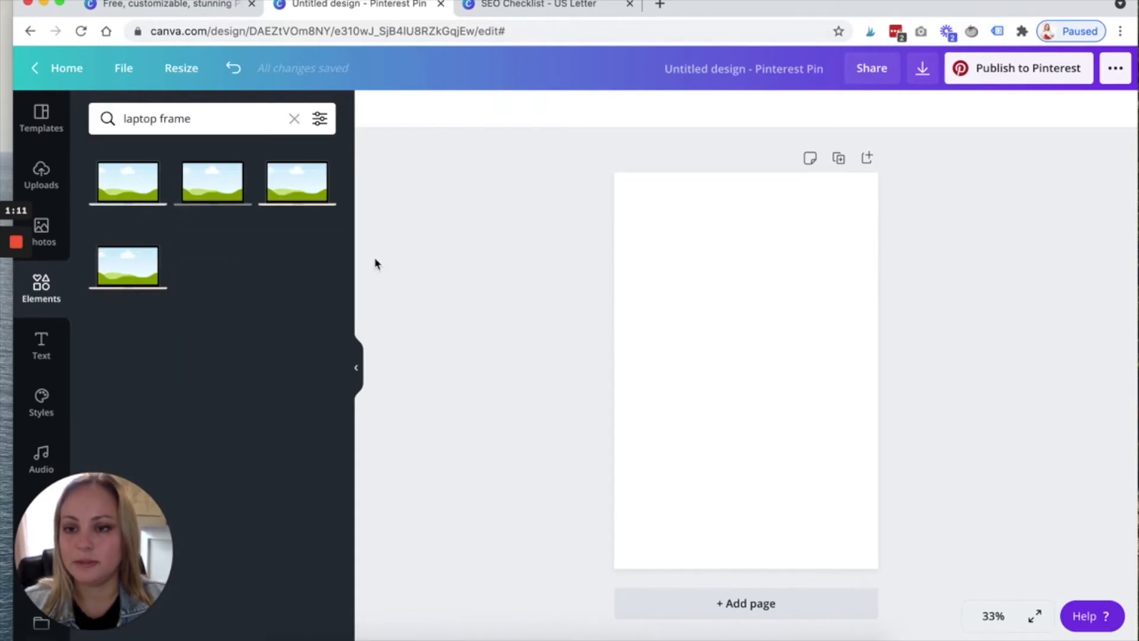
{"action": "left_click", "coordinate": [297, 185]}
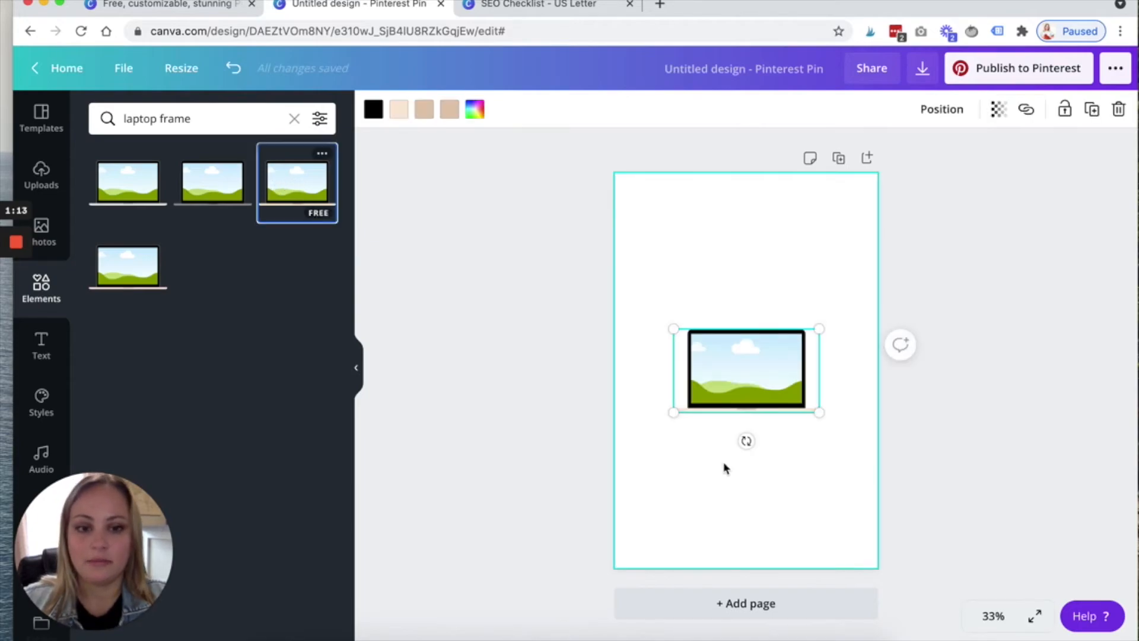
{"action": "left_click_drag", "start_coordinate": [671, 331], "coordinate": [583, 277]}
{"action": "left_click_drag", "start_coordinate": [706, 322], "coordinate": [750, 332]}
{"action": "left_click", "coordinate": [489, 361]}
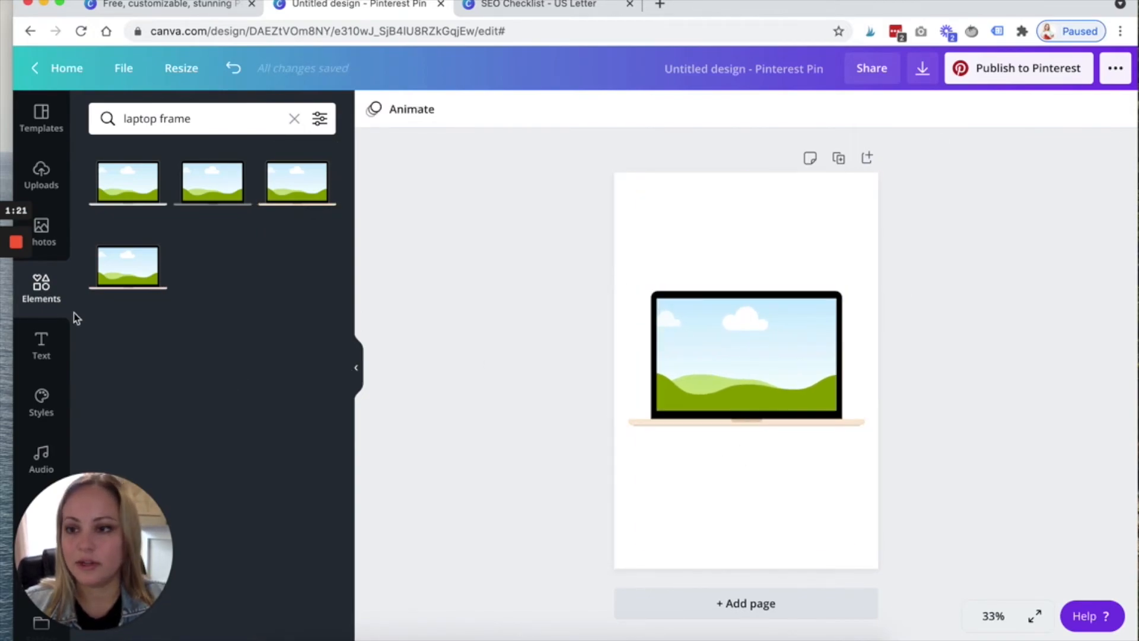
Fill the laptop frame with the uploaded SEO Blogging Checklist cover and reposition the image so its title shows on the screen.
{"action": "left_click", "coordinate": [41, 172]}
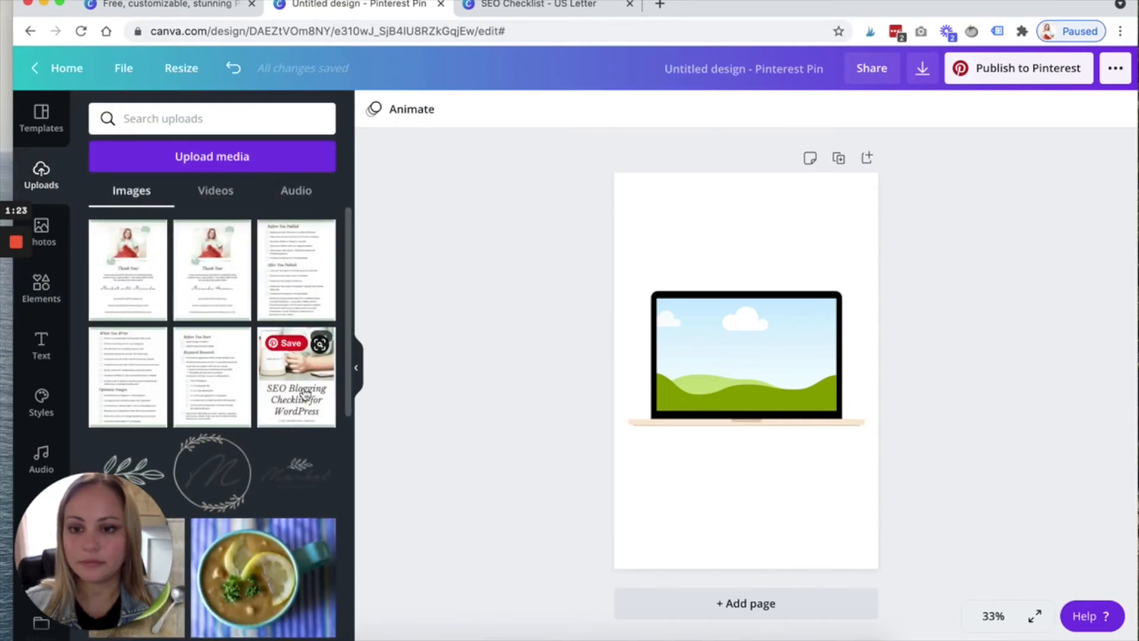
{"action": "left_click", "coordinate": [294, 409]}
{"action": "left_click_drag", "start_coordinate": [723, 353], "coordinate": [719, 291]}
{"action": "double_click", "coordinate": [710, 365]}
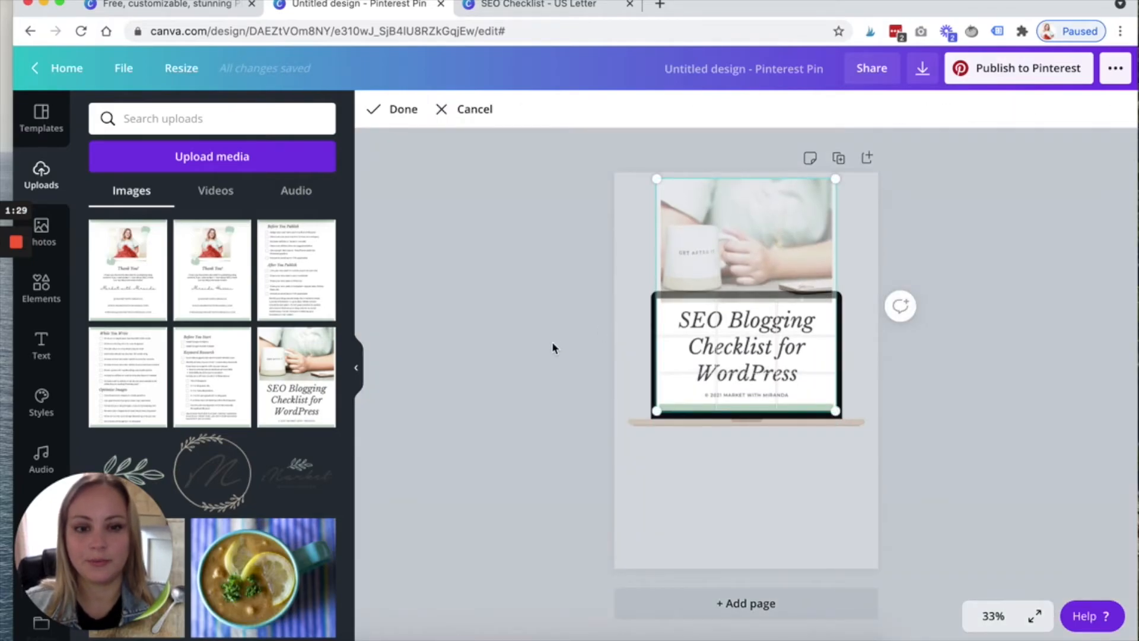
{"action": "left_click", "coordinate": [552, 346]}
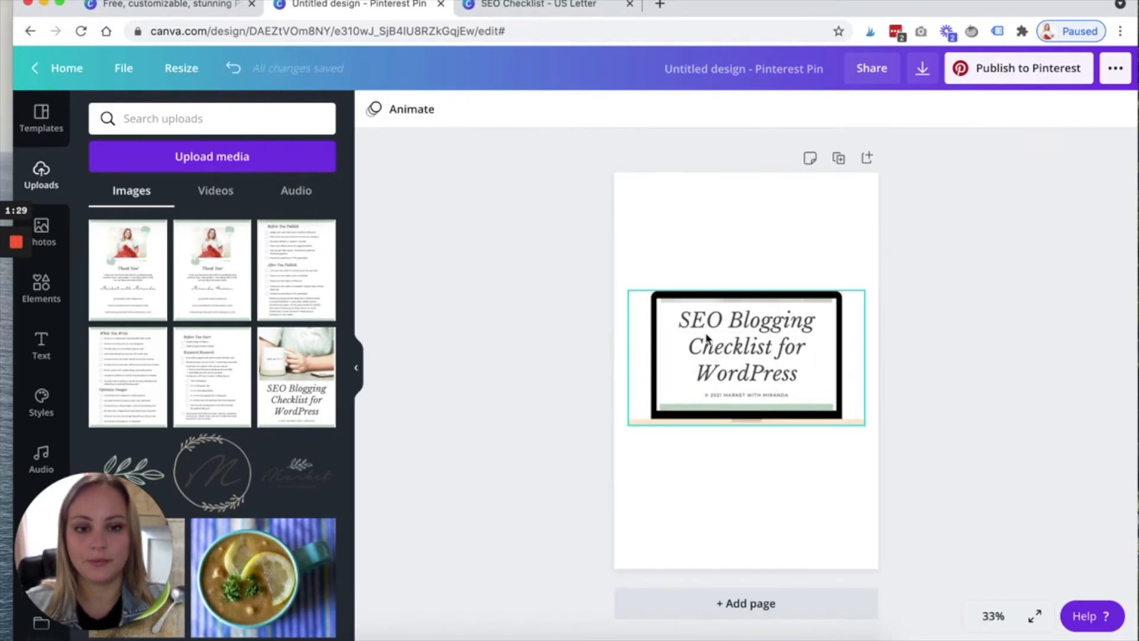
Add the recently used phone frame, enlarged and tilted on the lower part of the pin, and move the laptop above it.
{"action": "left_click", "coordinate": [57, 276]}
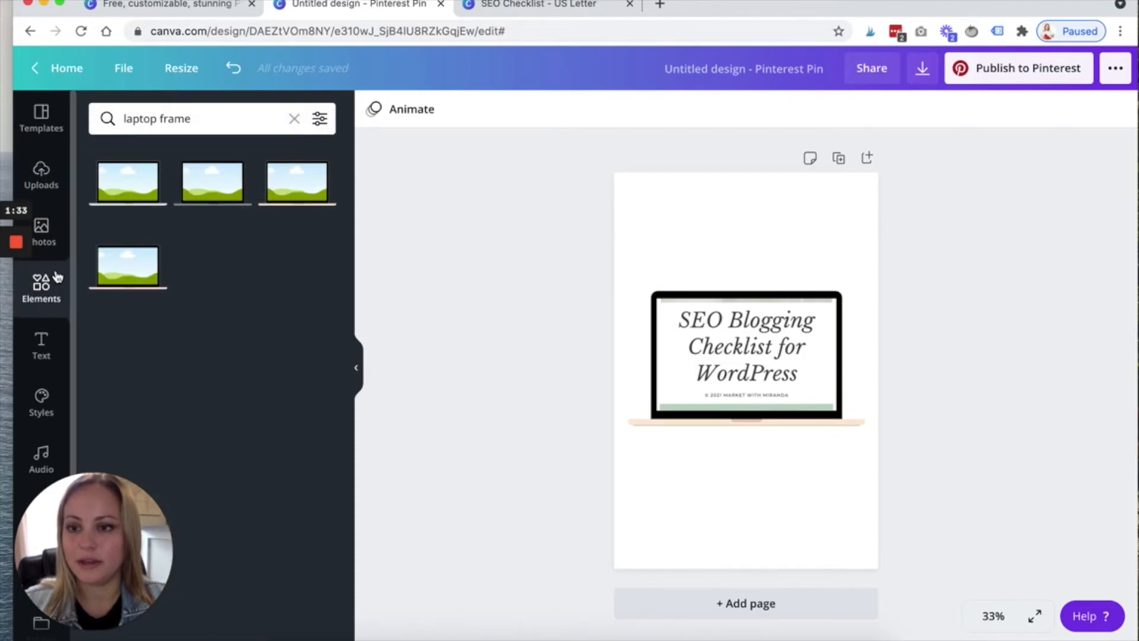
{"action": "left_click", "coordinate": [292, 123]}
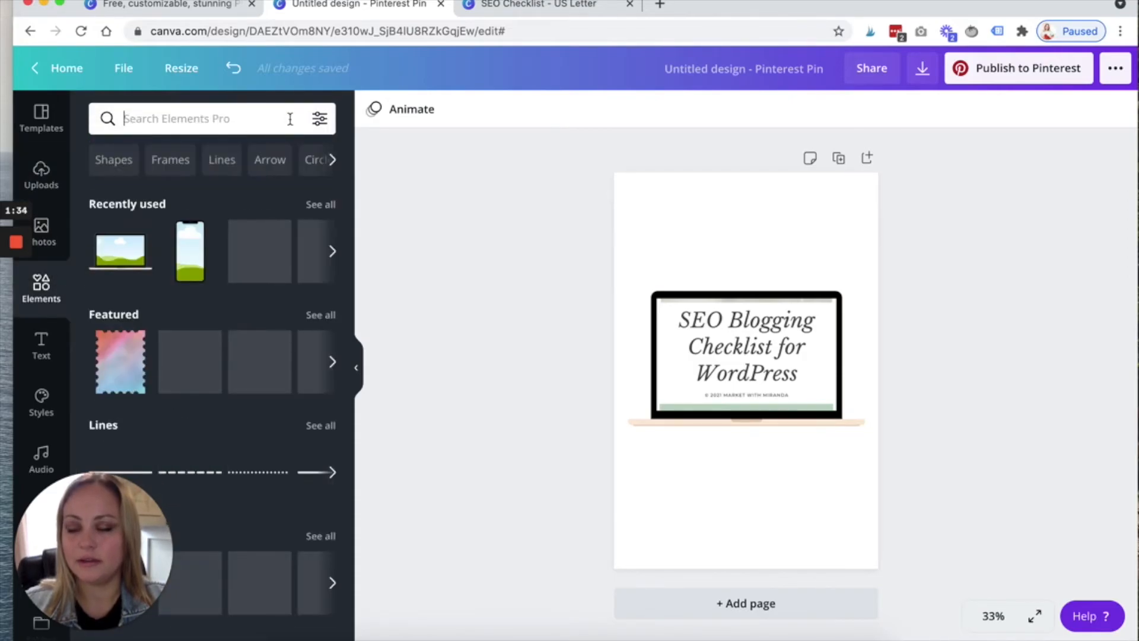
{"action": "left_click", "coordinate": [190, 252]}
{"action": "left_click_drag", "start_coordinate": [746, 507], "coordinate": [772, 512]}
{"action": "left_click_drag", "start_coordinate": [732, 452], "coordinate": [724, 417]}
{"action": "left_click_drag", "start_coordinate": [800, 339], "coordinate": [802, 236]}
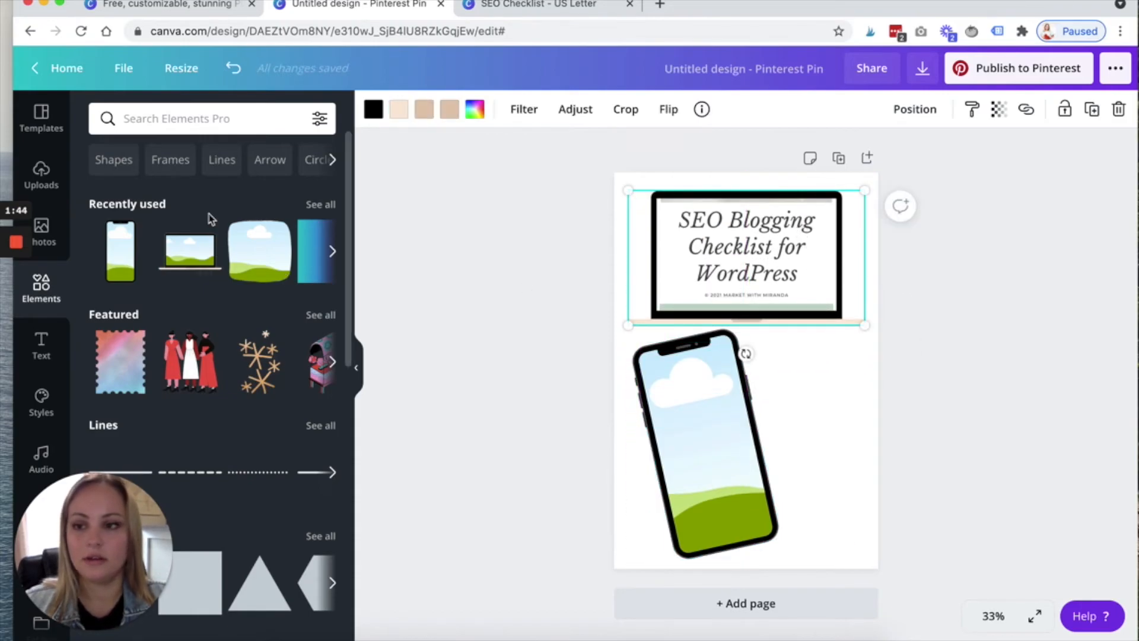
Fill the phone frame with the uploaded "Before You Start" checklist page and shift the image to show the starts of its lines.
{"action": "left_click", "coordinate": [40, 173]}
{"action": "left_click_drag", "start_coordinate": [238, 356], "coordinate": [720, 439]}
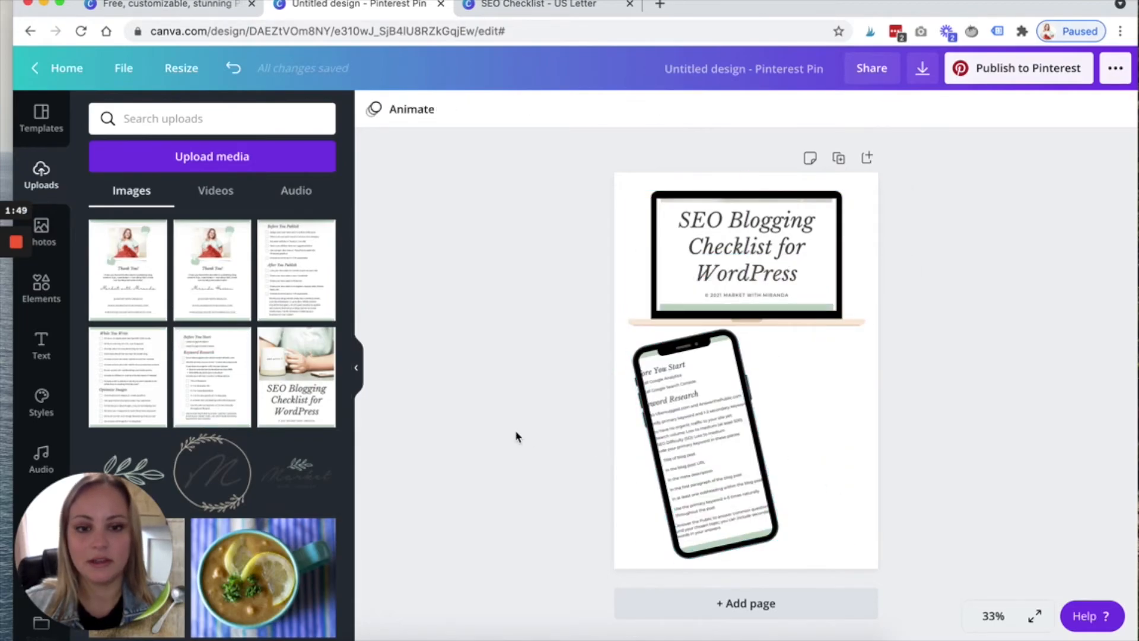
{"action": "double_click", "coordinate": [710, 449]}
{"action": "left_click_drag", "start_coordinate": [710, 449], "coordinate": [757, 439]}
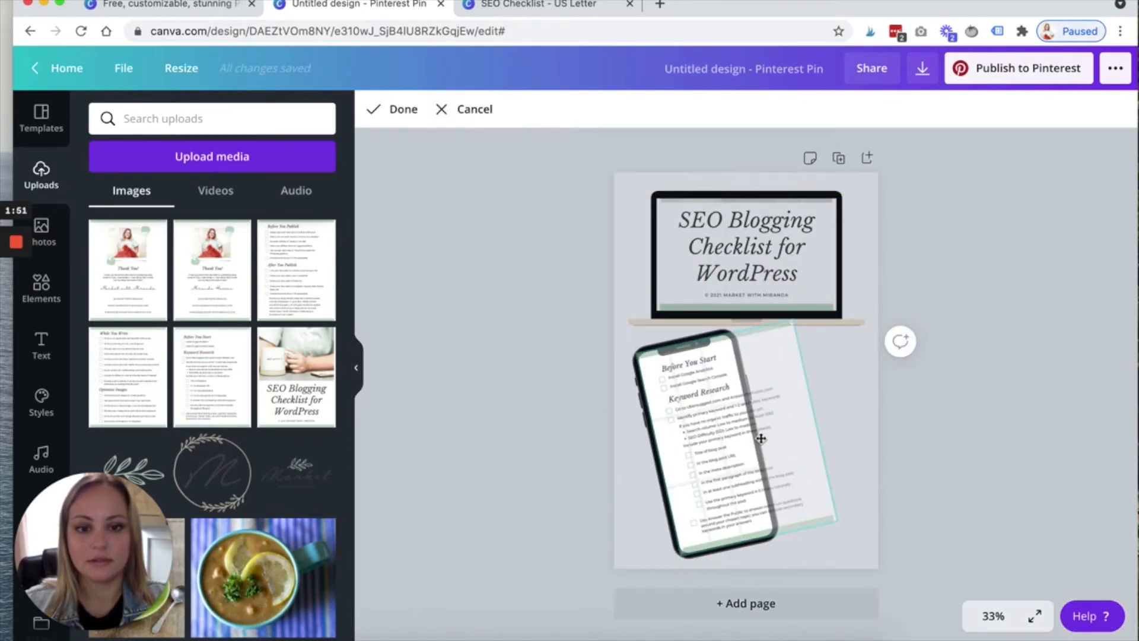
{"action": "left_click", "coordinate": [563, 438]}
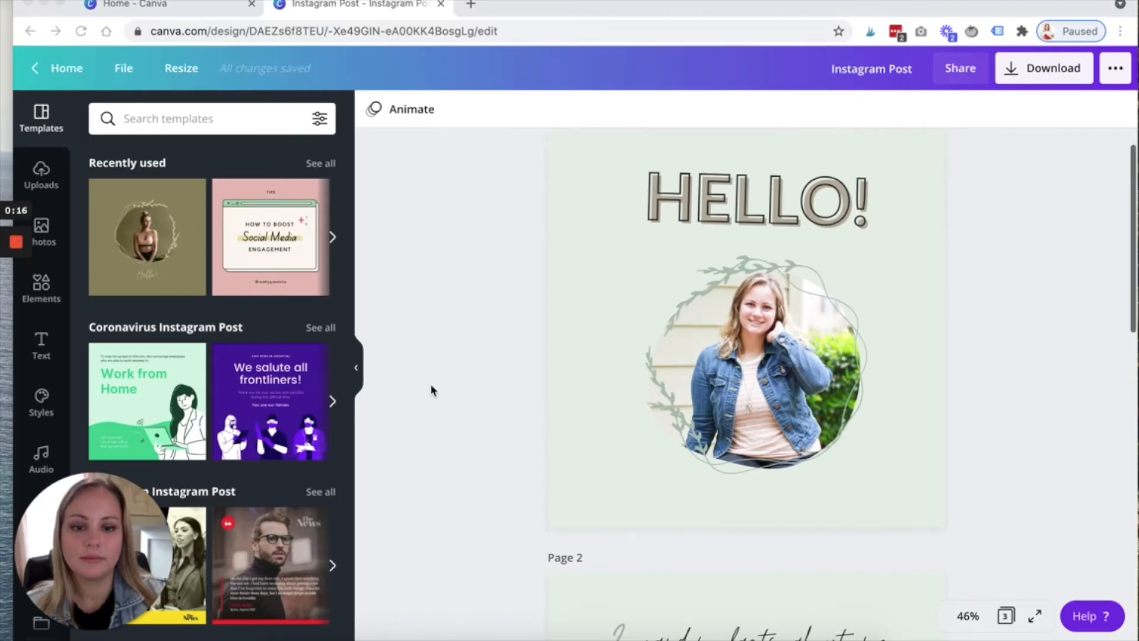
Create a resized copy of the Instagram Post design in the Pinterest Pin format.
{"action": "scroll", "coordinate": [432, 389], "scroll_direction": "down", "scroll_amount": 1}
{"action": "scroll", "coordinate": [432, 389], "scroll_direction": "up", "scroll_amount": 3}
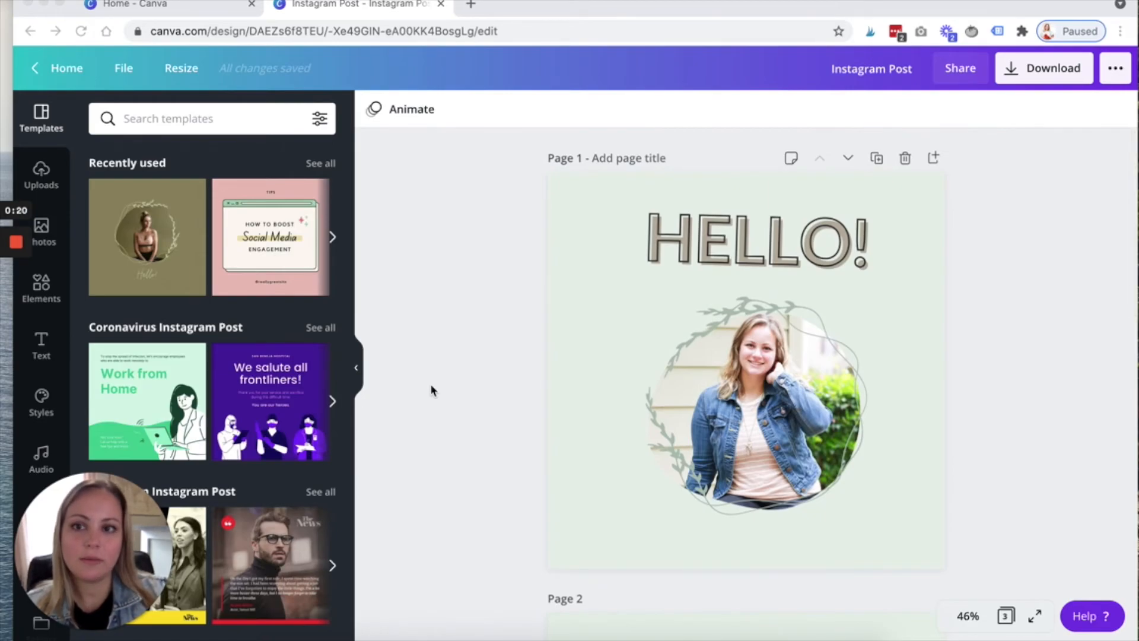
{"action": "left_click", "coordinate": [183, 70]}
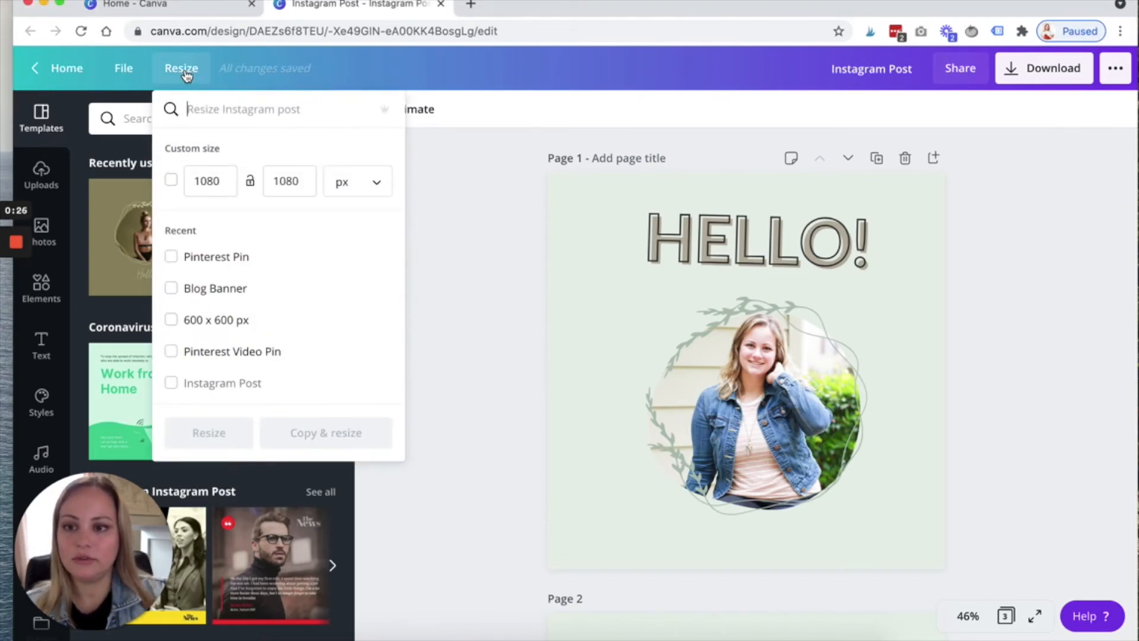
{"action": "type", "text": "pint"}
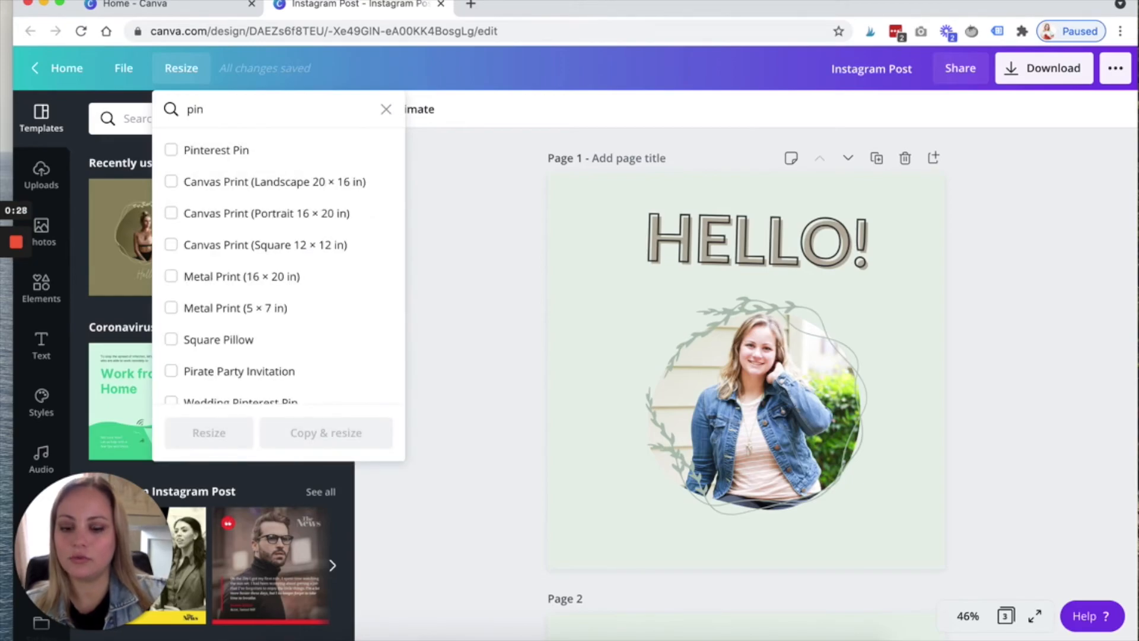
{"action": "left_click", "coordinate": [216, 153]}
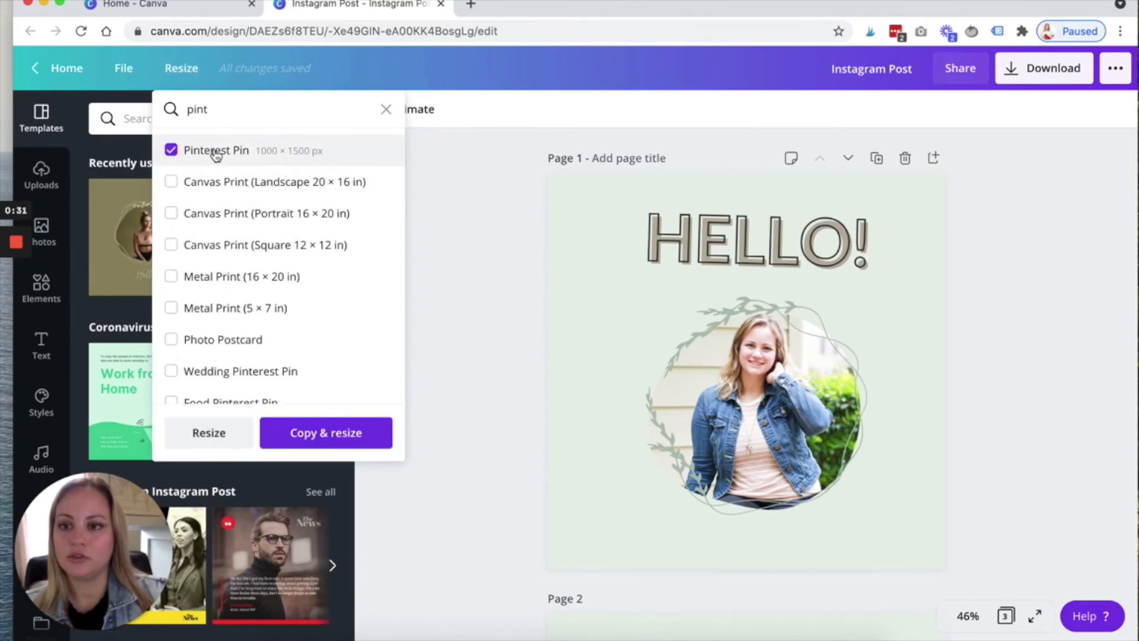
{"action": "left_click", "coordinate": [320, 436]}
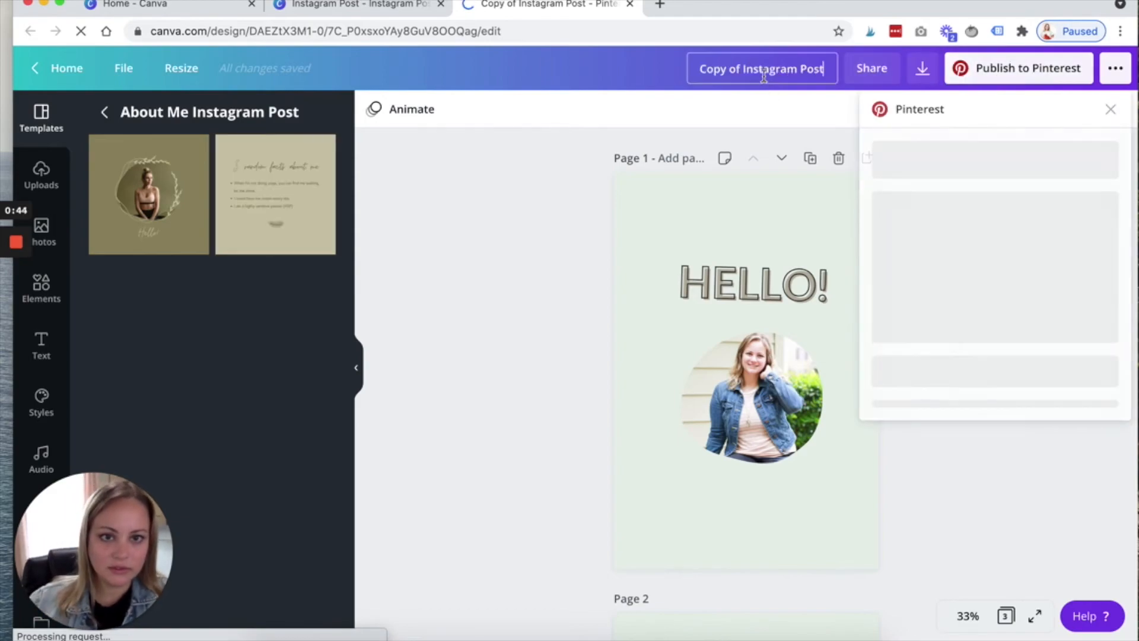
Rename the copied design "Pinterest Template".
{"action": "left_click", "coordinate": [719, 70]}
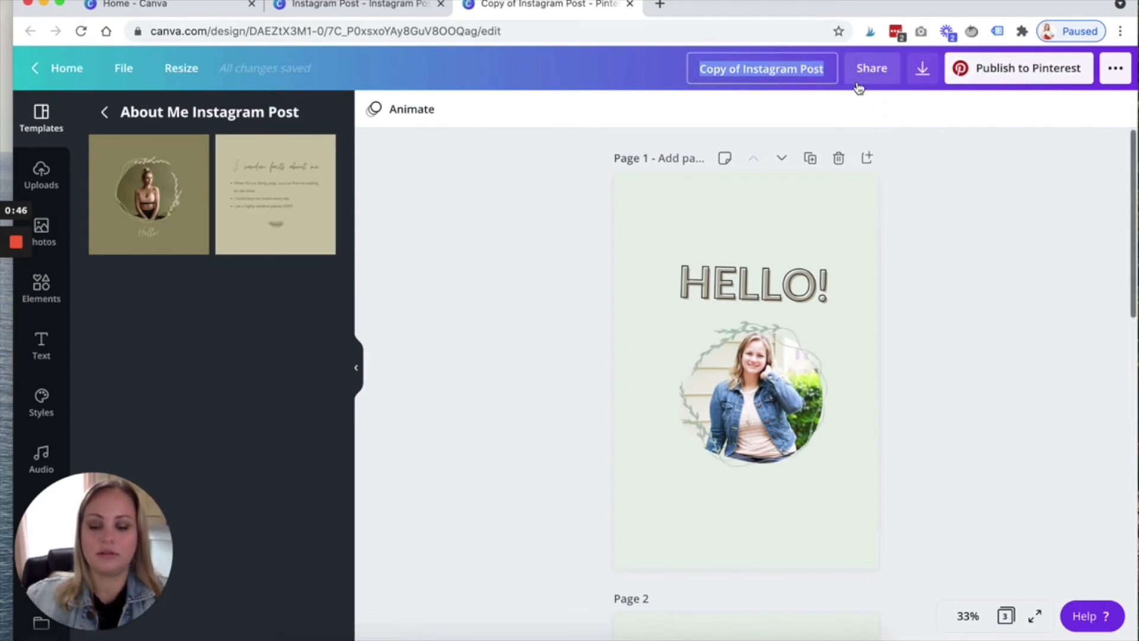
{"action": "type", "text": "Pinterest Template"}
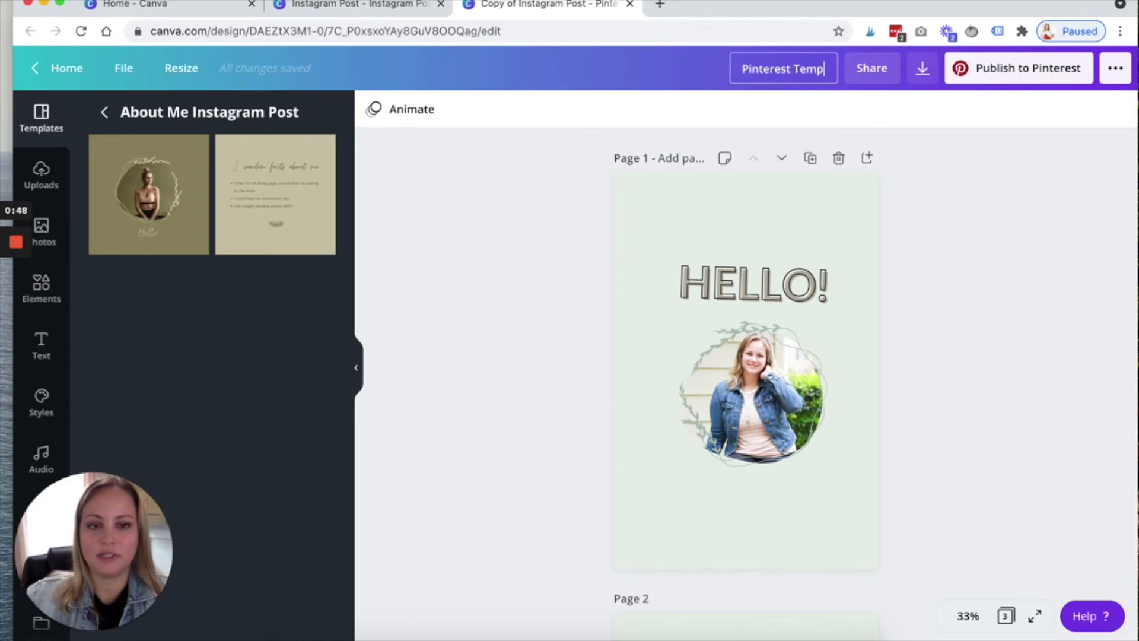
{"action": "left_click", "coordinate": [563, 360]}
Review the resized pages and move the leaf drawing on page 2 down to the bottom of the page.
{"action": "scroll", "coordinate": [563, 362], "scroll_direction": "down", "scroll_amount": 8}
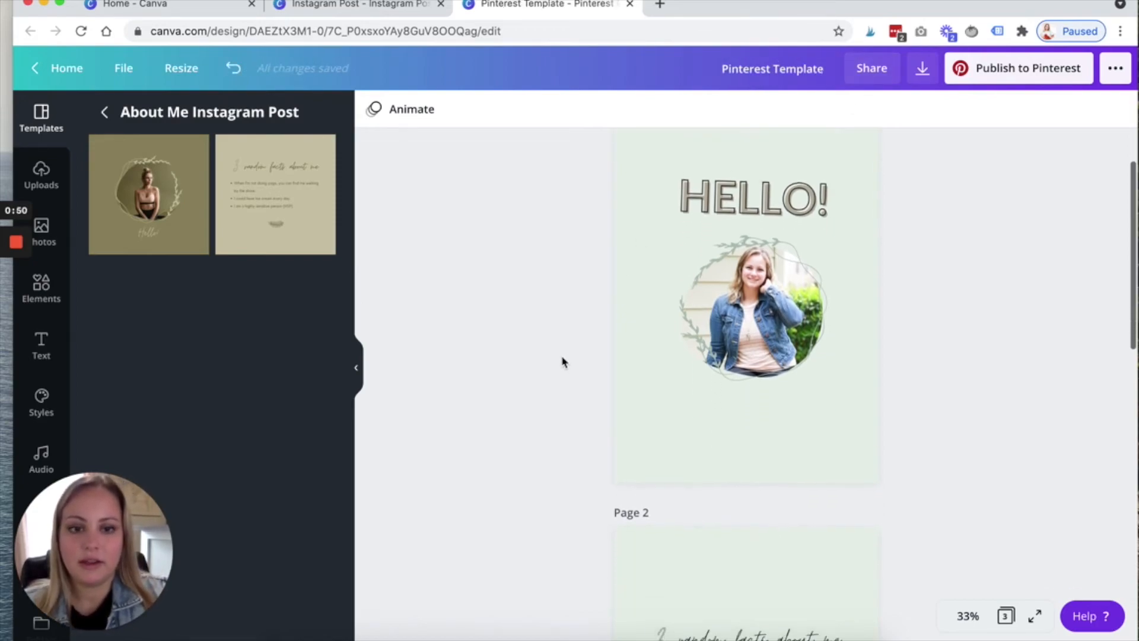
{"action": "scroll", "coordinate": [563, 362], "scroll_direction": "up", "scroll_amount": 2}
{"action": "scroll", "coordinate": [563, 361], "scroll_direction": "down", "scroll_amount": 3}
{"action": "scroll", "coordinate": [563, 362], "scroll_direction": "up", "scroll_amount": 2}
{"action": "scroll", "coordinate": [563, 367], "scroll_direction": "up", "scroll_amount": 2}
{"action": "scroll", "coordinate": [566, 416], "scroll_direction": "down", "scroll_amount": 3}
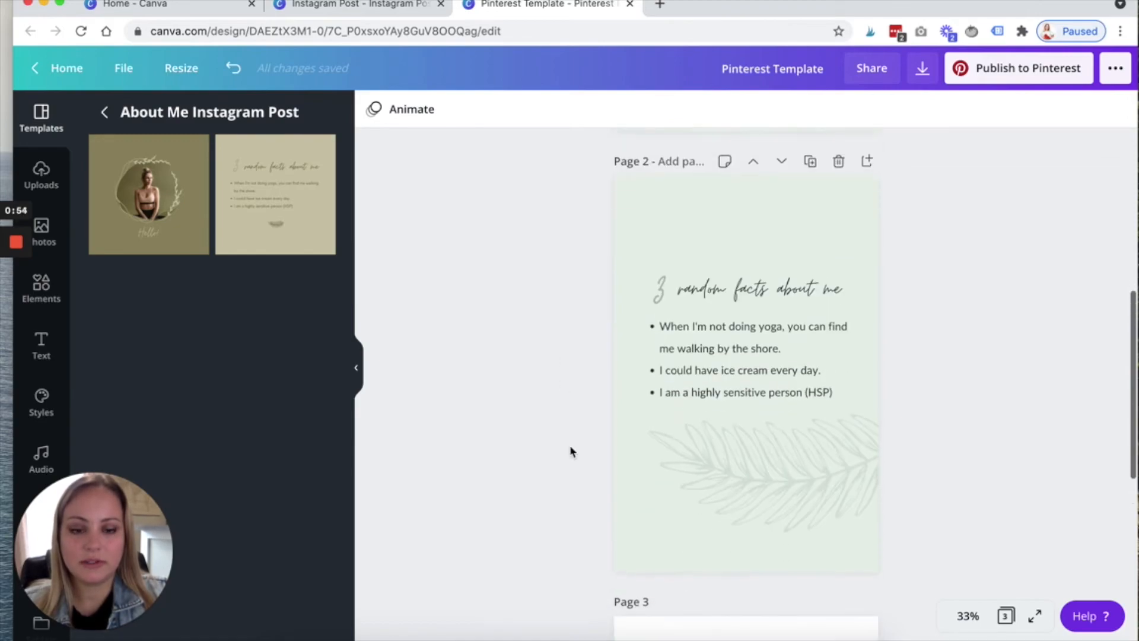
{"action": "left_click_drag", "start_coordinate": [745, 490], "coordinate": [716, 540]}
{"action": "left_click", "coordinate": [524, 363]}
Ungroup the "3 random facts about me" heading on page 2 and place the "3" centred above the rest of the heading.
{"action": "left_click_drag", "start_coordinate": [562, 423], "coordinate": [902, 265]}
{"action": "left_click", "coordinate": [961, 223]}
{"action": "left_click_drag", "start_coordinate": [961, 222], "coordinate": [666, 353]}
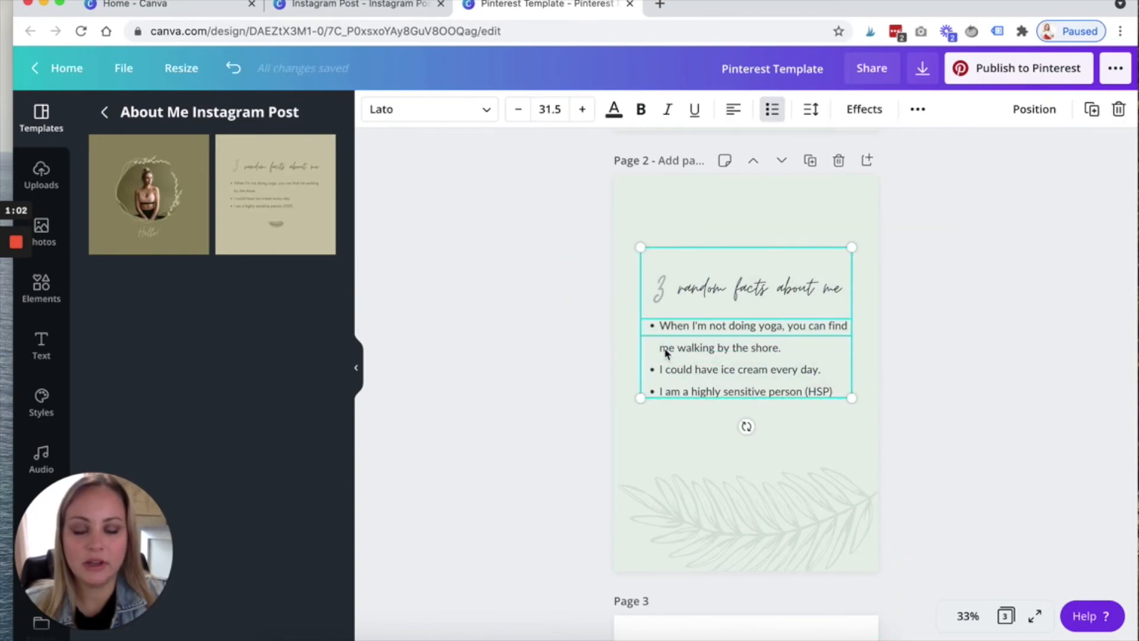
{"action": "left_click", "coordinate": [556, 358]}
{"action": "left_click", "coordinate": [659, 301]}
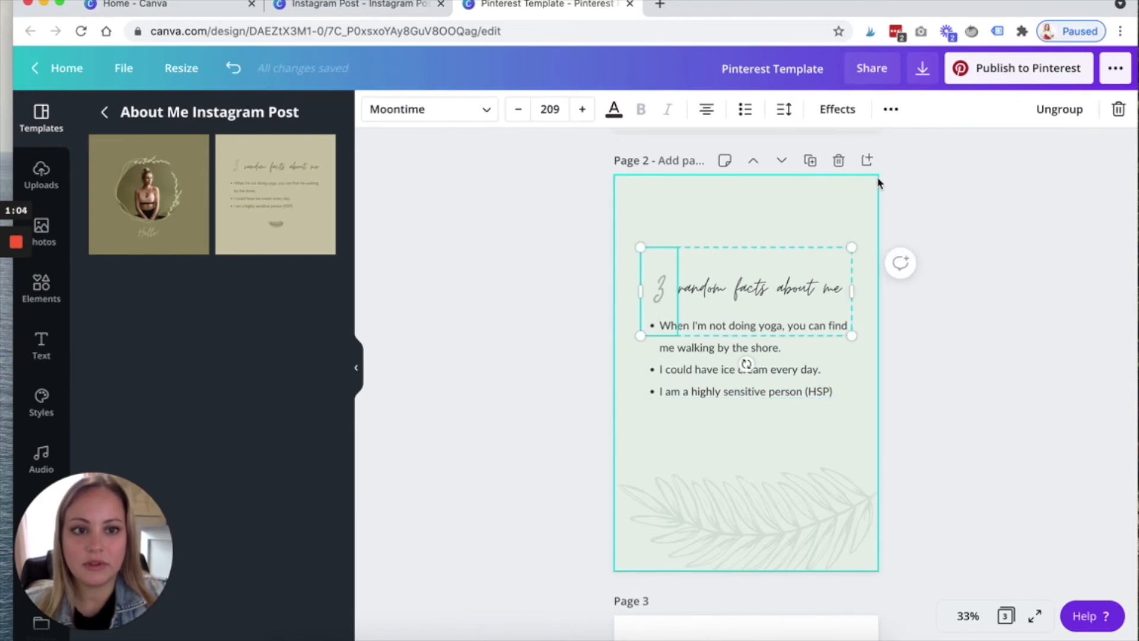
{"action": "left_click", "coordinate": [1044, 113]}
{"action": "left_click", "coordinate": [510, 343]}
{"action": "left_click_drag", "start_coordinate": [659, 288], "coordinate": [745, 221]}
Set "random facts about me" to font size 90, widen its text box to fit one line and centre it on the page.
{"action": "left_click", "coordinate": [684, 292]}
{"action": "left_click", "coordinate": [1022, 109]}
{"action": "left_click", "coordinate": [999, 274]}
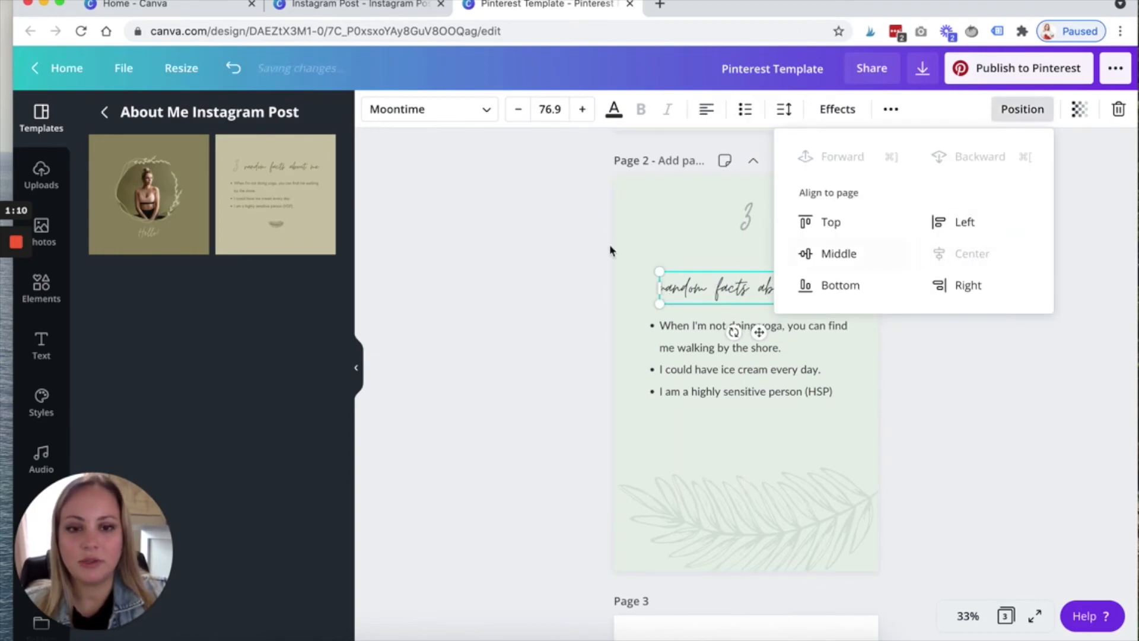
{"action": "left_click", "coordinate": [550, 110]}
{"action": "type", "text": "90"}
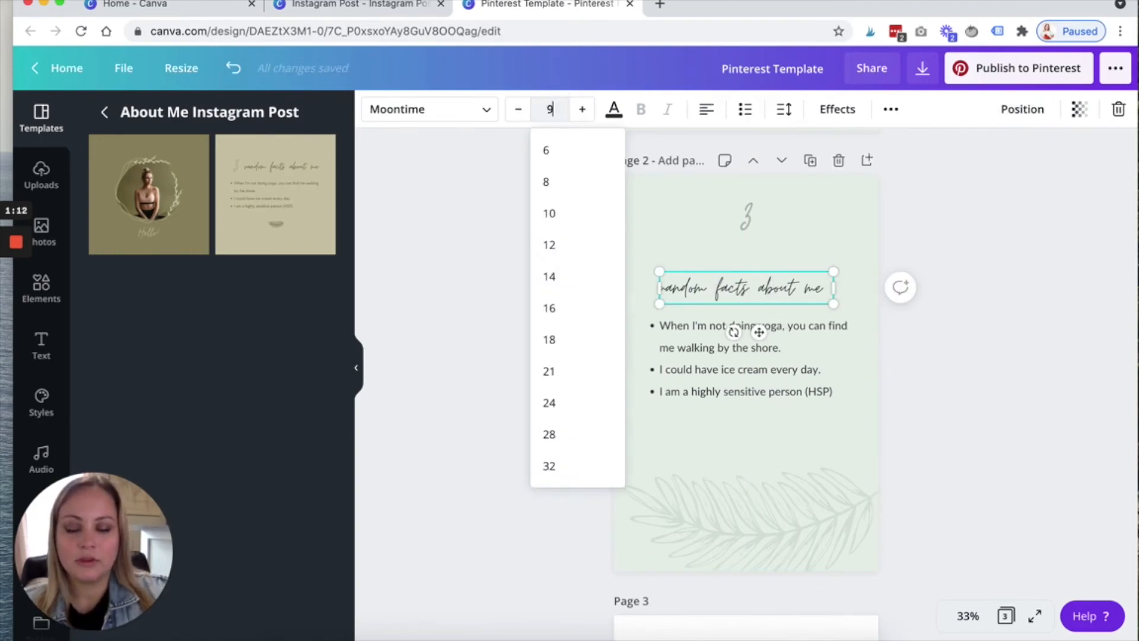
{"action": "key", "text": "Return"}
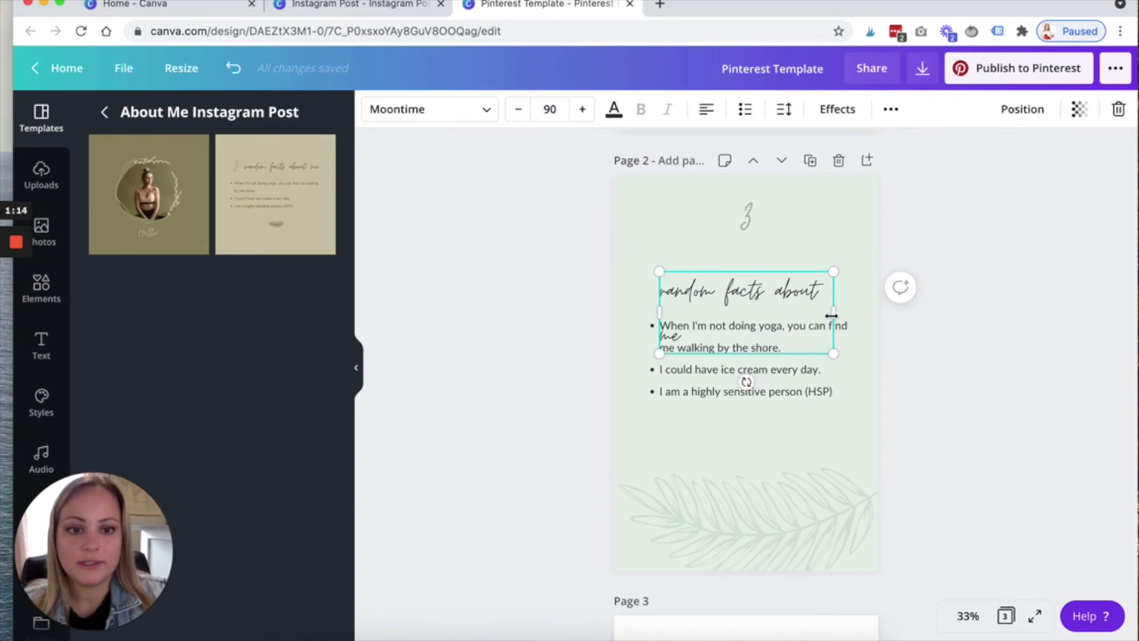
{"action": "left_click_drag", "start_coordinate": [852, 315], "coordinate": [877, 313]}
{"action": "left_click", "coordinate": [1022, 109]}
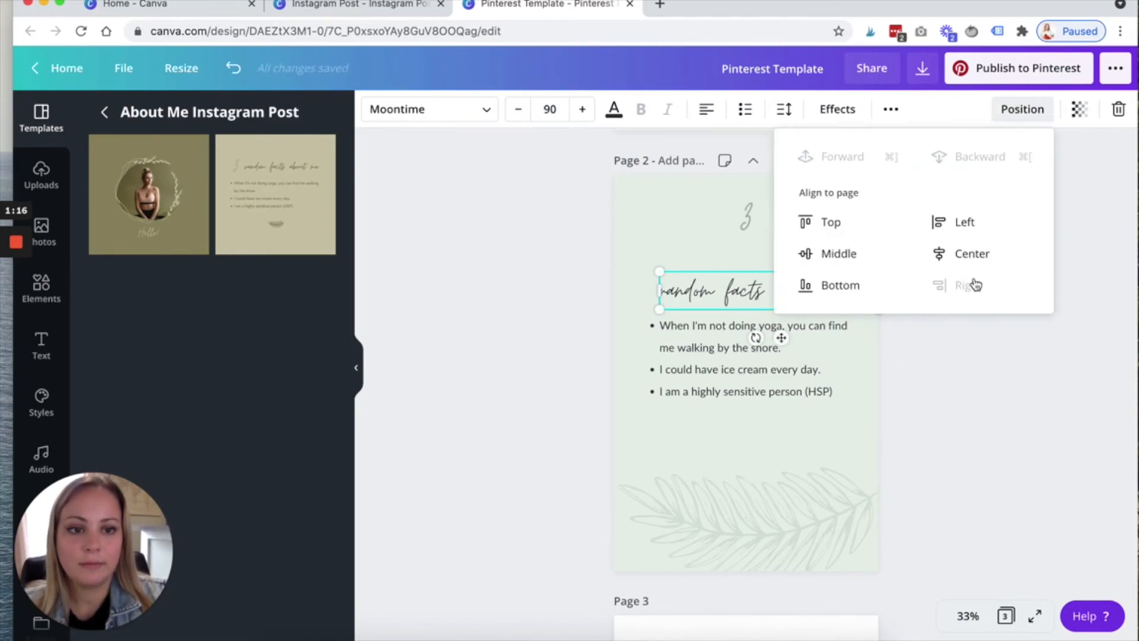
{"action": "left_click", "coordinate": [987, 259]}
Enlarge the HELLO! text, photo and wreath on page 1 together and centre them horizontally on the page.
{"action": "scroll", "coordinate": [534, 389], "scroll_direction": "up", "scroll_amount": 5}
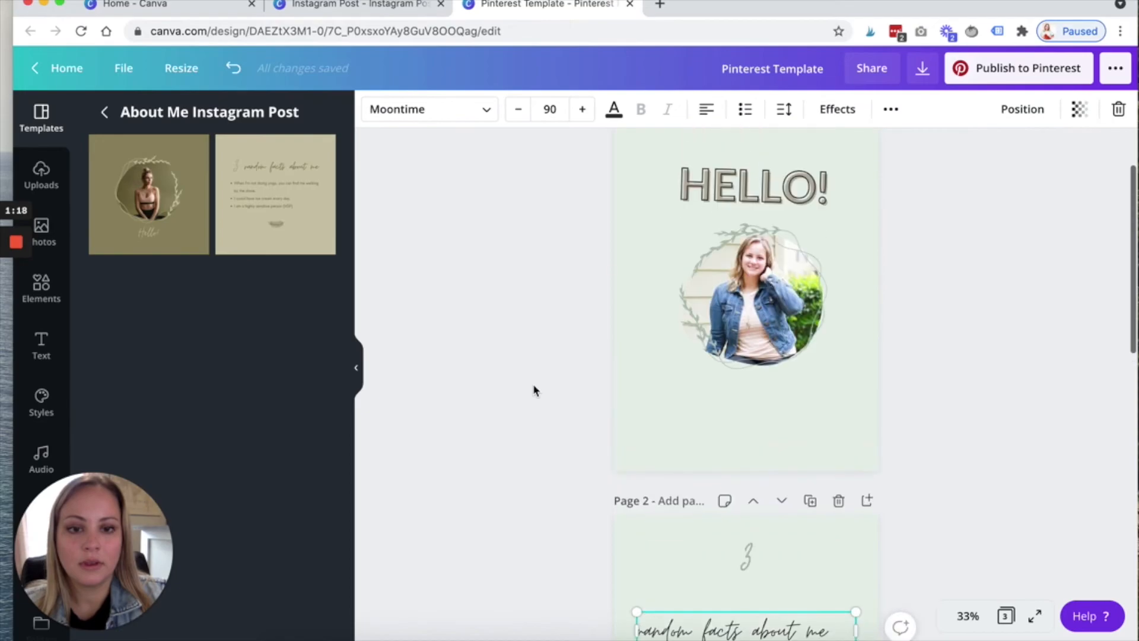
{"action": "left_click_drag", "start_coordinate": [548, 390], "coordinate": [906, 196]}
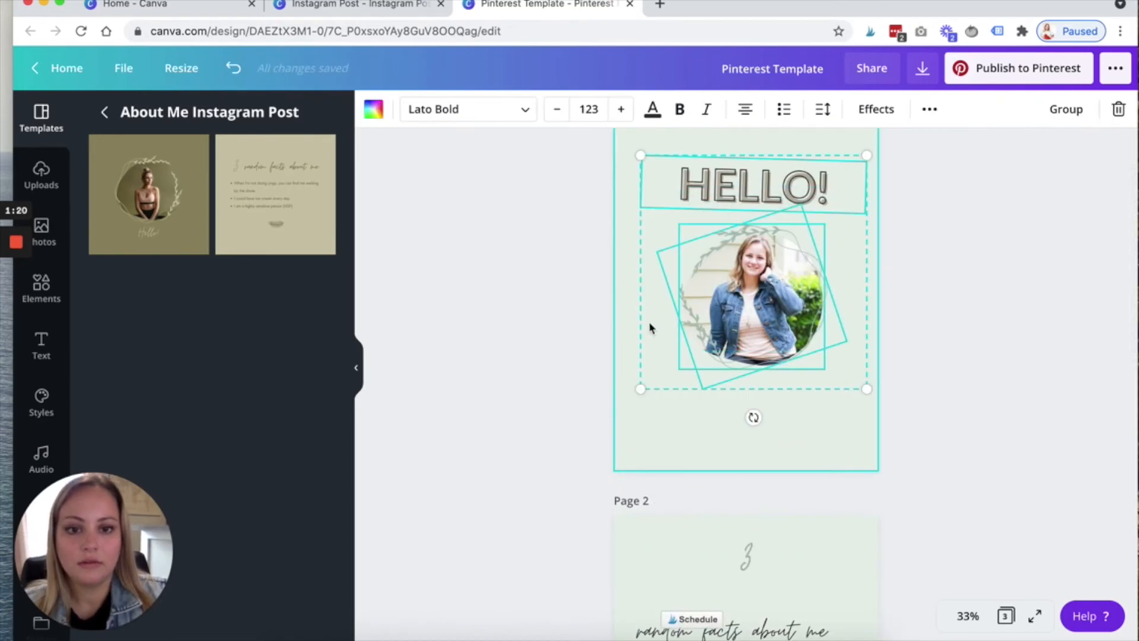
{"action": "left_click_drag", "start_coordinate": [627, 410], "coordinate": [582, 468]}
{"action": "left_click_drag", "start_coordinate": [764, 316], "coordinate": [781, 276]}
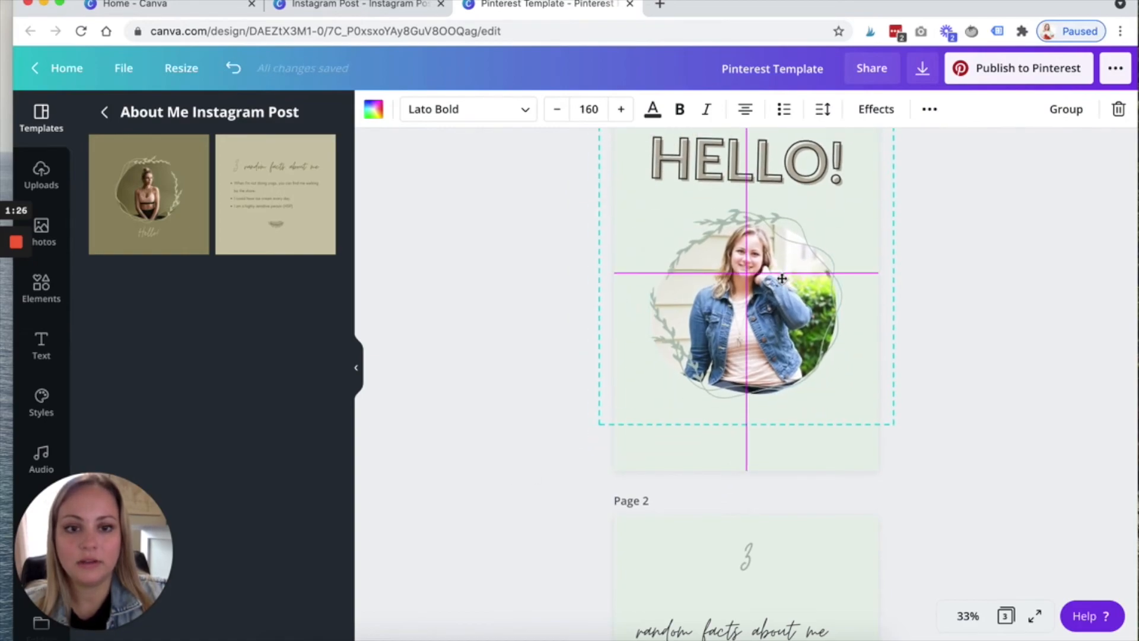
{"action": "left_click", "coordinate": [519, 294]}
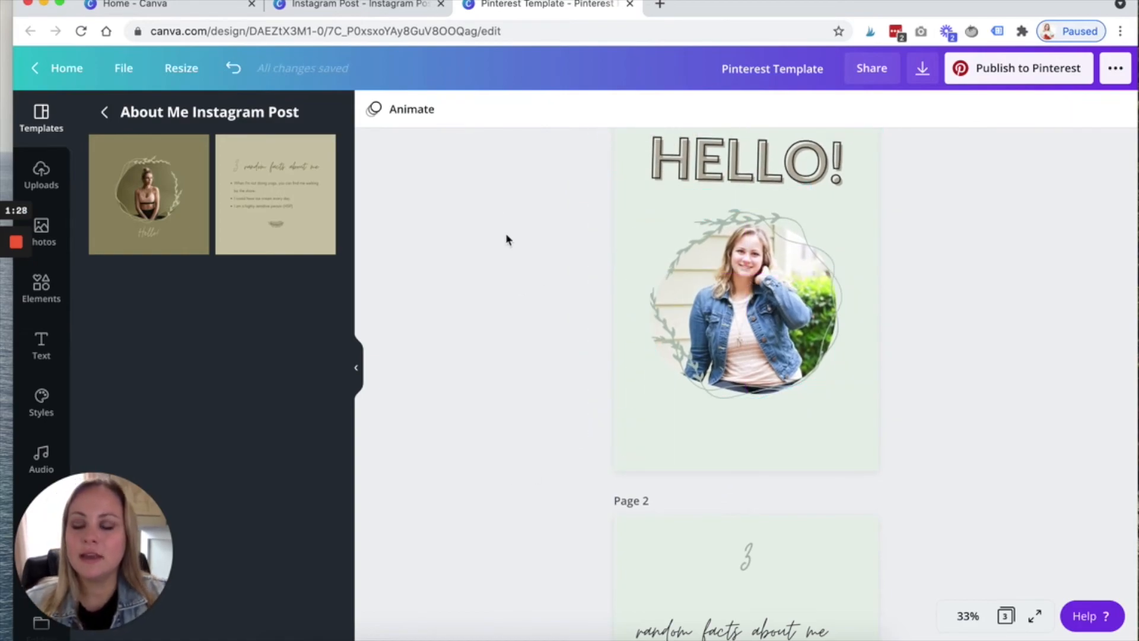
Open the resize options for the Pinterest Template and look through the recent sizes, including the expanded list.
{"action": "left_click", "coordinate": [181, 69]}
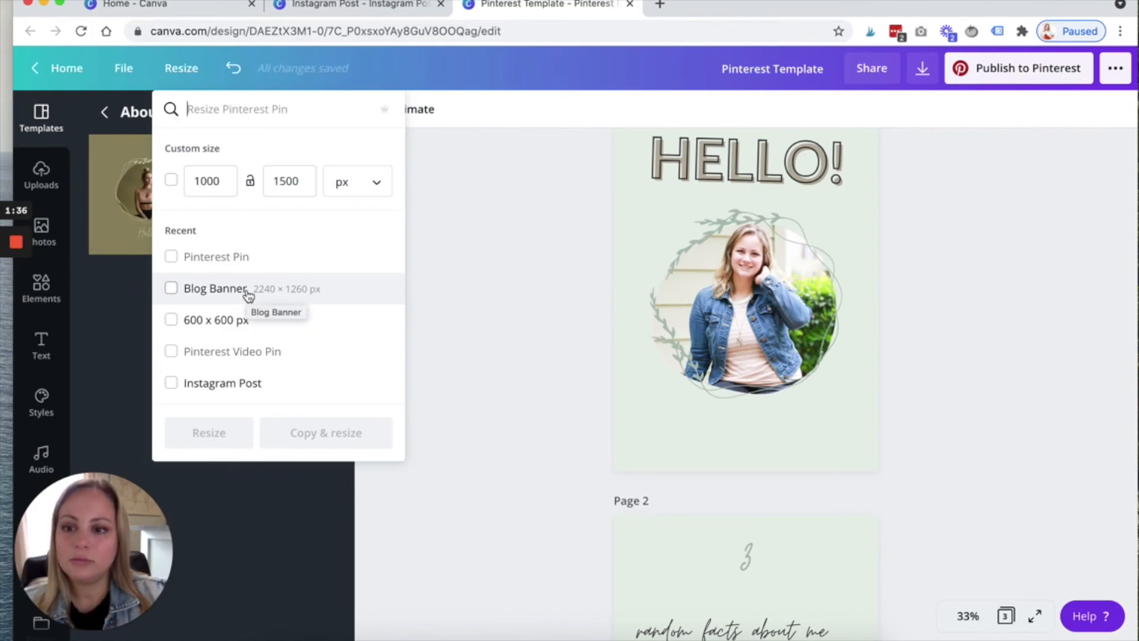
{"action": "scroll", "coordinate": [248, 295], "scroll_direction": "down", "scroll_amount": 3}
{"action": "left_click", "coordinate": [219, 305]}
{"action": "scroll", "coordinate": [287, 273], "scroll_direction": "down", "scroll_amount": 5}
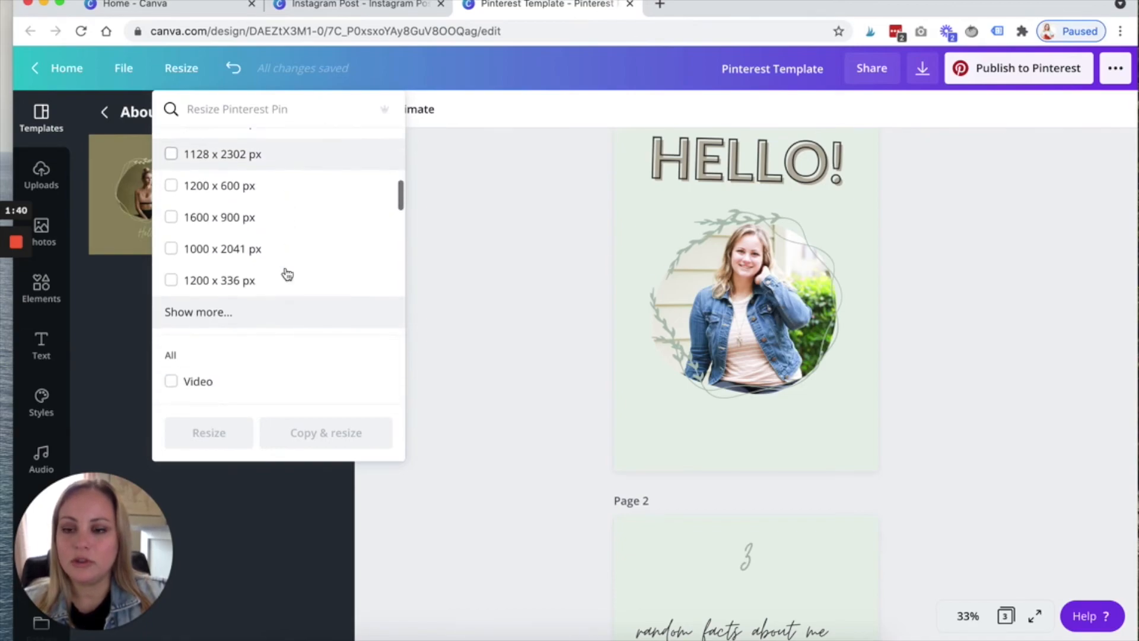
{"action": "scroll", "coordinate": [287, 274], "scroll_direction": "up", "scroll_amount": 8}
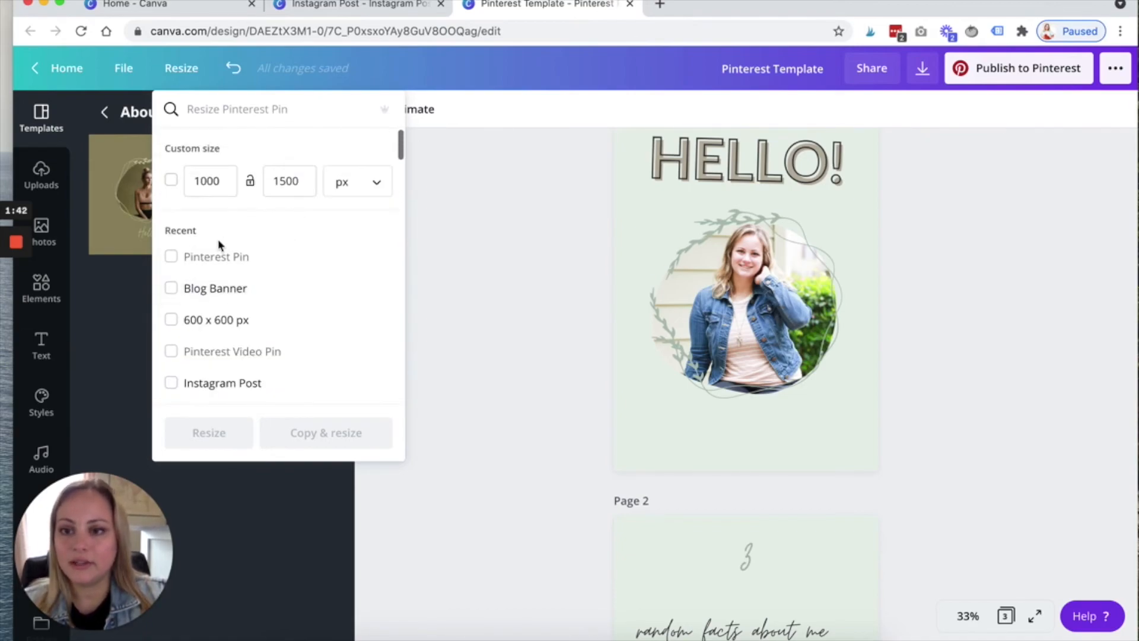
Look through the full list of preset design sizes in the resize options of the Pinterest Template.
{"action": "scroll", "coordinate": [218, 241], "scroll_direction": "down", "scroll_amount": 1}
{"action": "scroll", "coordinate": [218, 242], "scroll_direction": "down", "scroll_amount": 6}
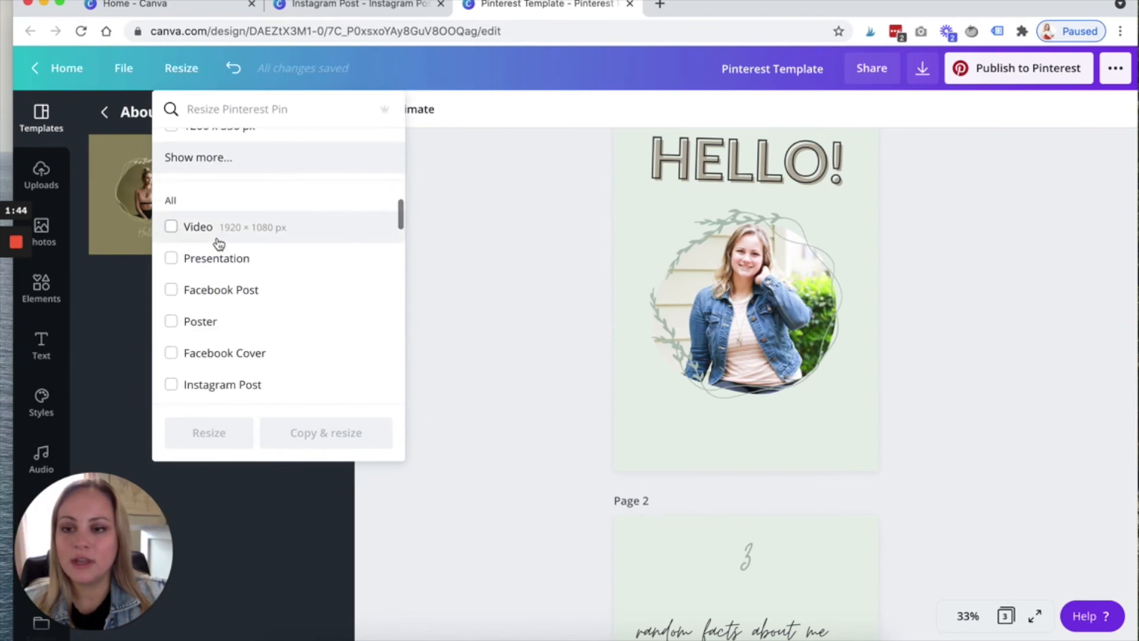
{"action": "scroll", "coordinate": [313, 260], "scroll_direction": "down", "scroll_amount": 3}
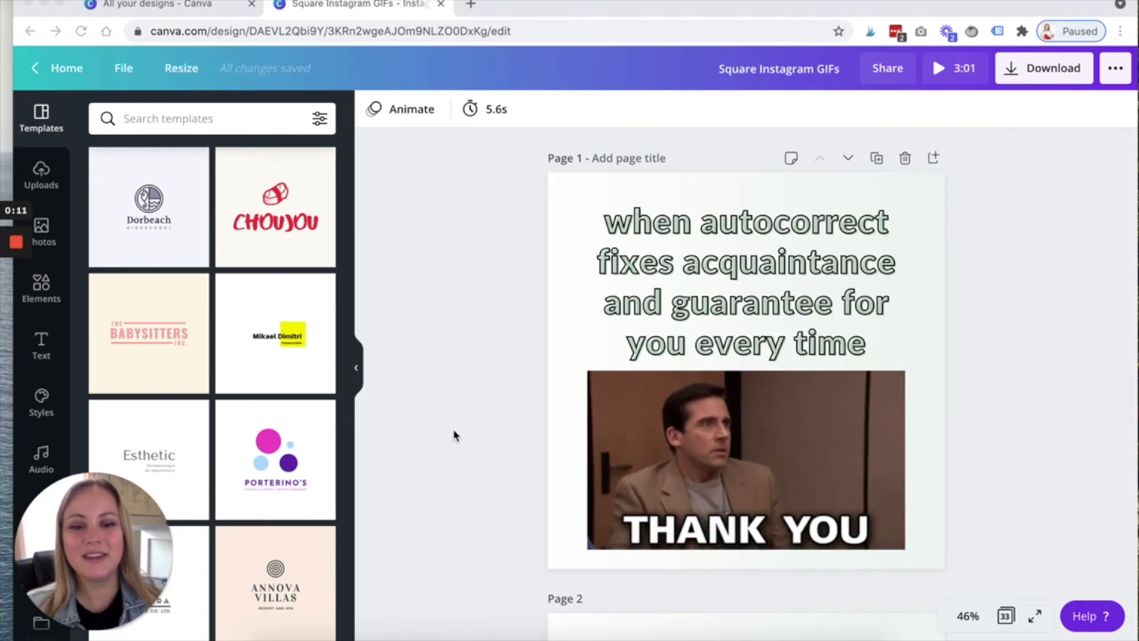
Look through the available Canva apps and integrations for the Square Instagram GIFs design and open GIPHY.
{"action": "left_click", "coordinate": [463, 283]}
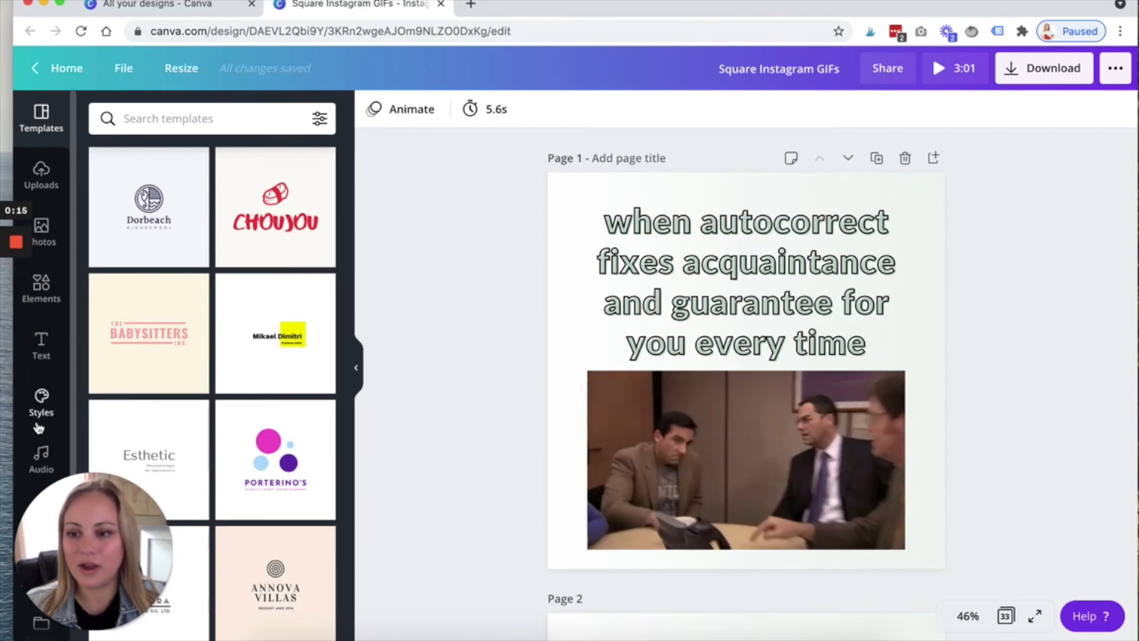
{"action": "scroll", "coordinate": [38, 427], "scroll_direction": "down", "scroll_amount": 2}
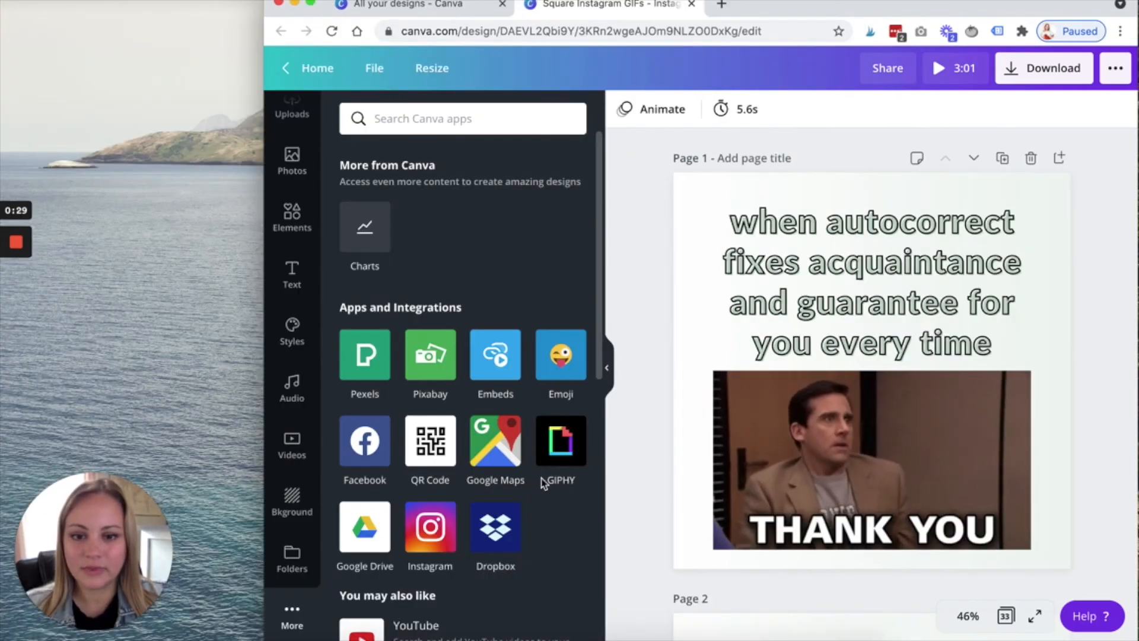
{"action": "scroll", "coordinate": [539, 481], "scroll_direction": "down", "scroll_amount": 10}
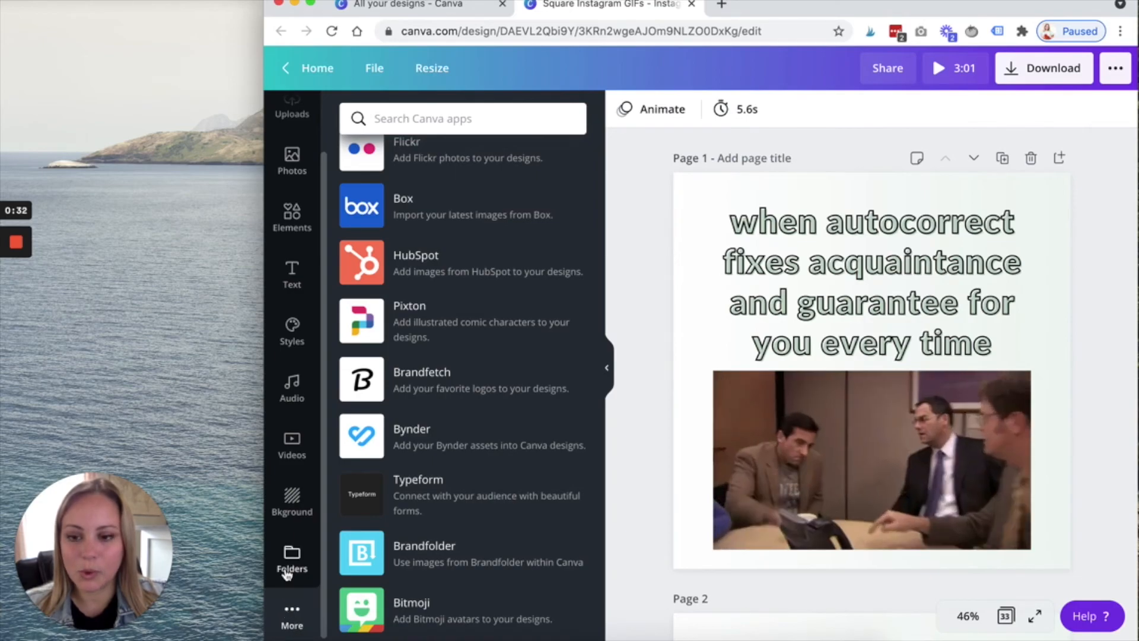
{"action": "scroll", "coordinate": [420, 460], "scroll_direction": "up", "scroll_amount": 10}
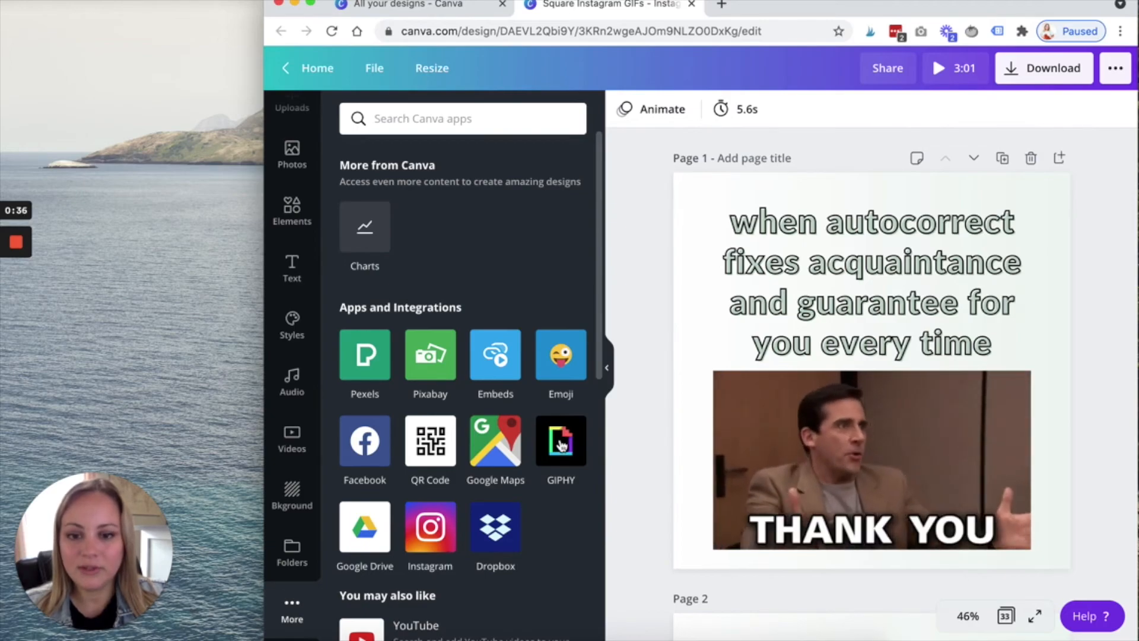
{"action": "left_click", "coordinate": [561, 446]}
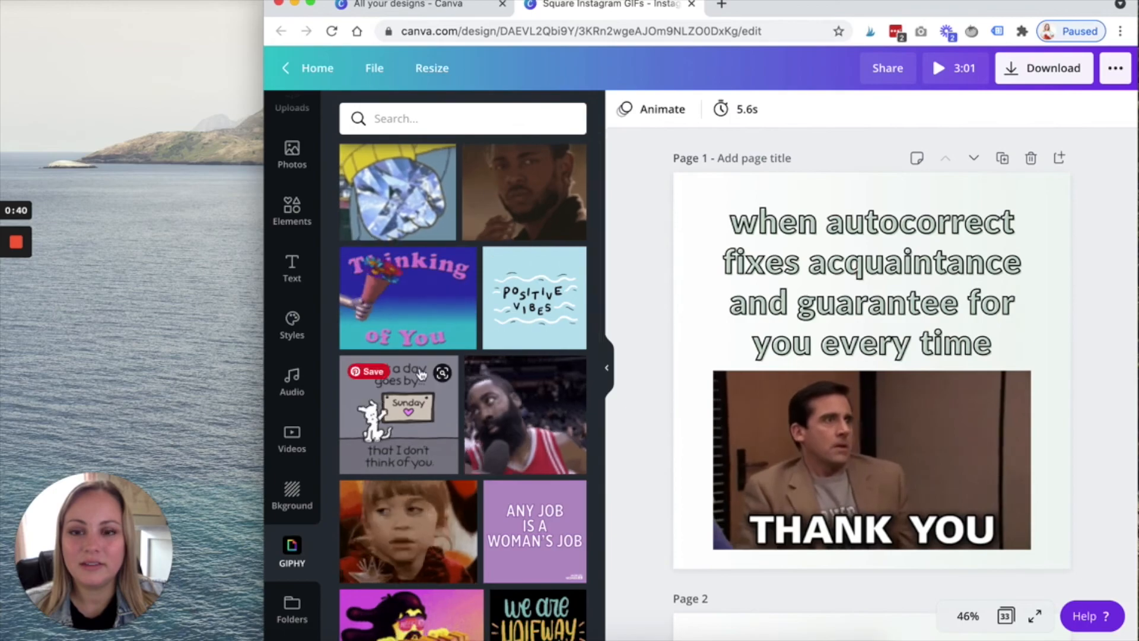
Browse the GIFs offered in GIPHY and return to the start of the list.
{"action": "scroll", "coordinate": [386, 332], "scroll_direction": "down", "scroll_amount": 3}
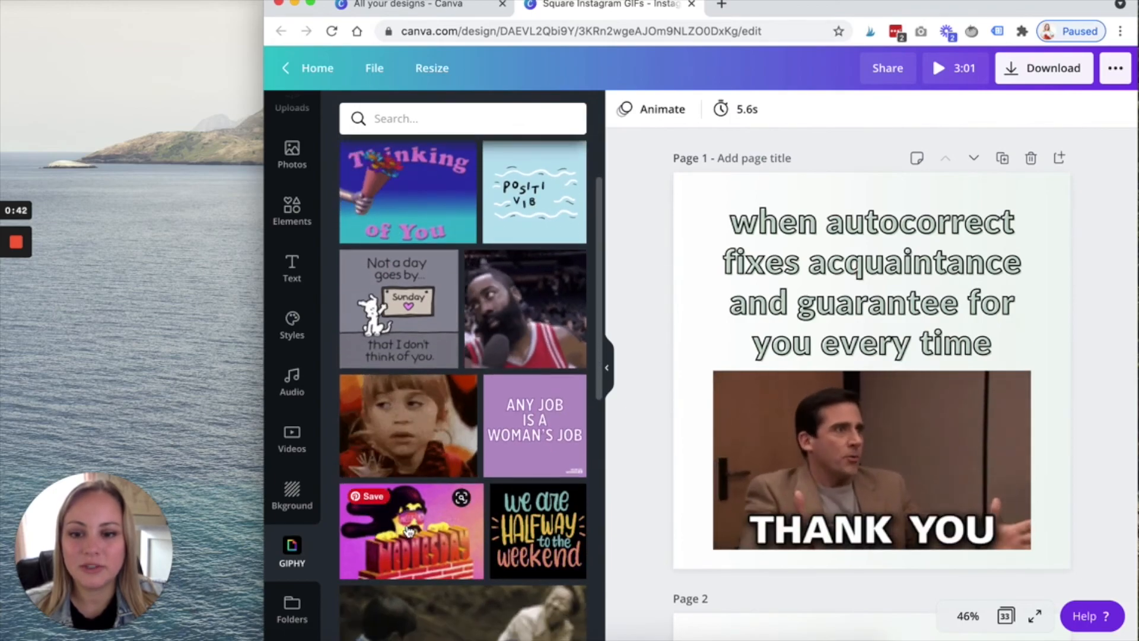
{"action": "scroll", "coordinate": [408, 531], "scroll_direction": "down", "scroll_amount": 4}
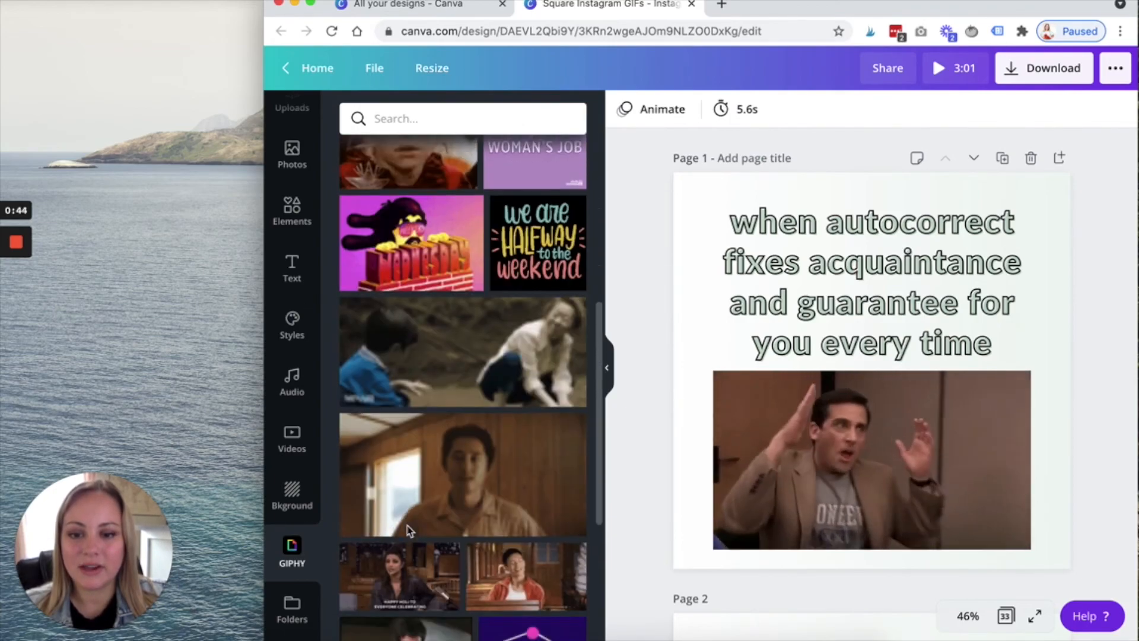
{"action": "scroll", "coordinate": [408, 530], "scroll_direction": "down", "scroll_amount": 2}
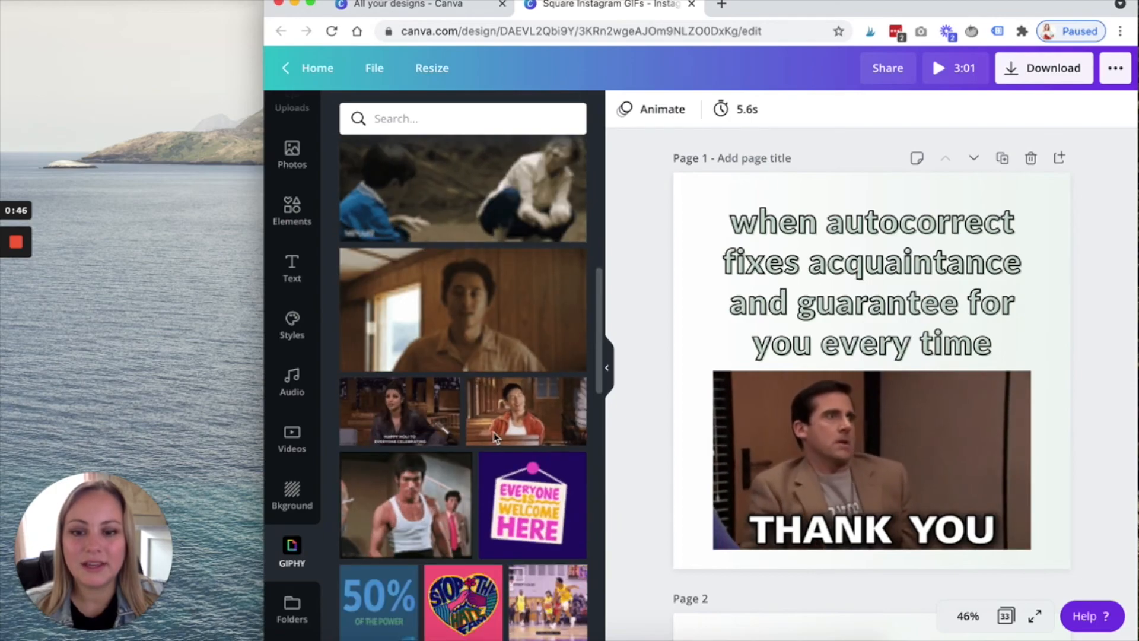
{"action": "scroll", "coordinate": [495, 438], "scroll_direction": "up", "scroll_amount": 10}
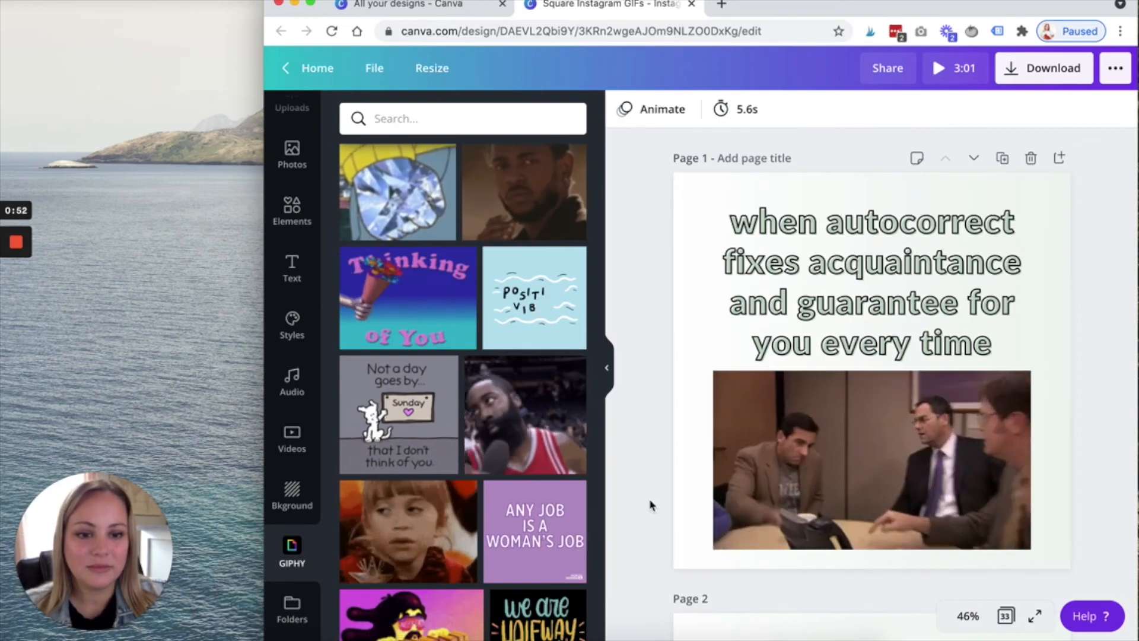
Add a new page after page 33 at the end of the Square Instagram GIFs design.
{"action": "scroll", "coordinate": [651, 504], "scroll_direction": "down", "scroll_amount": 15}
{"action": "scroll", "coordinate": [651, 505], "scroll_direction": "down", "scroll_amount": 15}
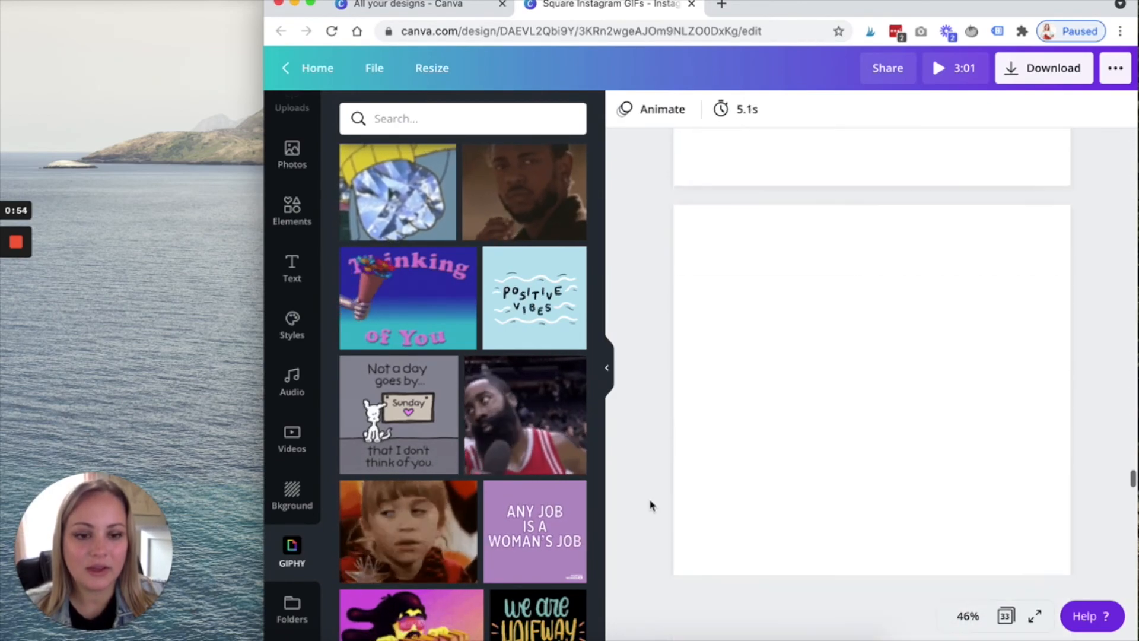
{"action": "scroll", "coordinate": [636, 373], "scroll_direction": "down", "scroll_amount": 15}
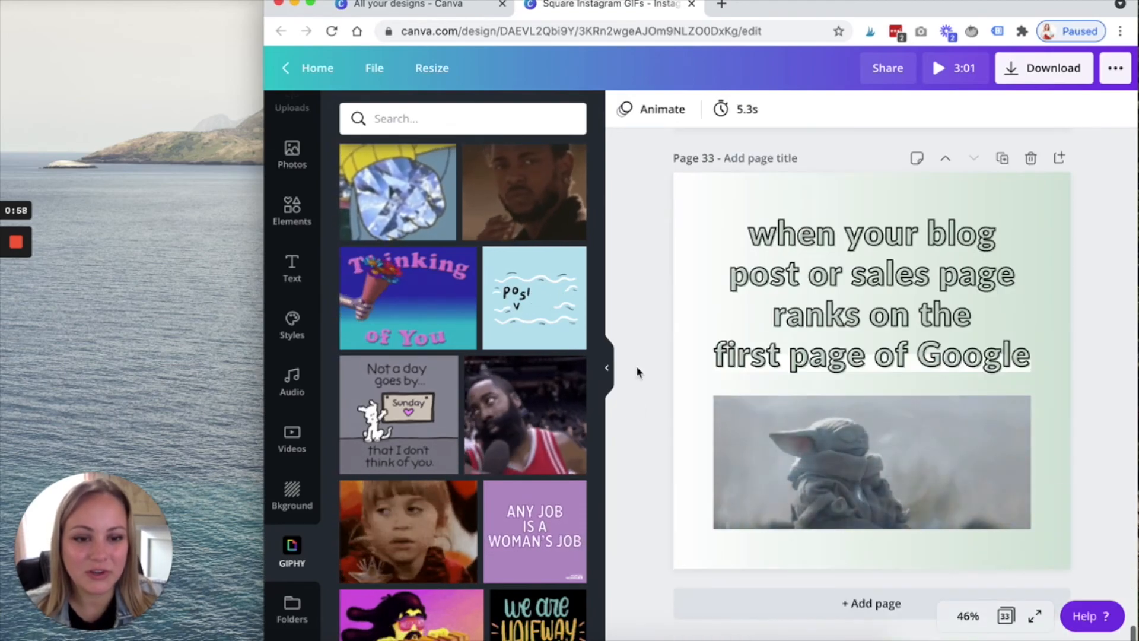
{"action": "left_click", "coordinate": [838, 604]}
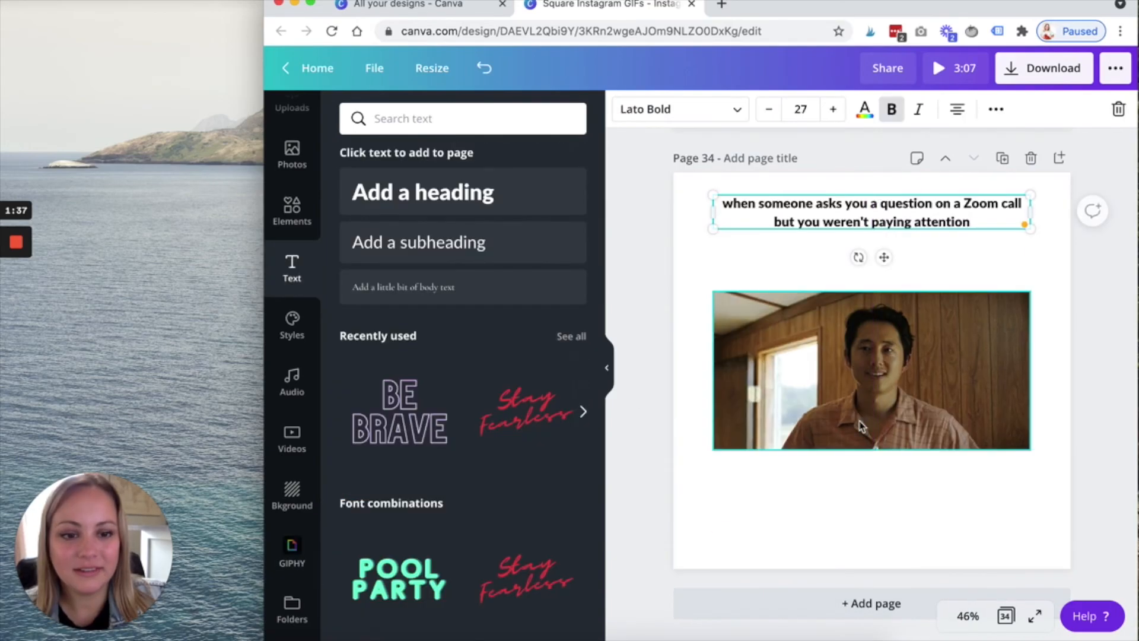
Move the GIF on page 34 to the lower part of the page and shift the Zoom call caption slightly down.
{"action": "left_click_drag", "start_coordinate": [885, 367], "coordinate": [885, 444]}
{"action": "left_click", "coordinate": [864, 215]}
{"action": "left_click_drag", "start_coordinate": [864, 215], "coordinate": [863, 231]}
Set the Zoom call caption on page 34 to font size 57 so it fits above the GIF.
{"action": "left_click", "coordinate": [967, 616]}
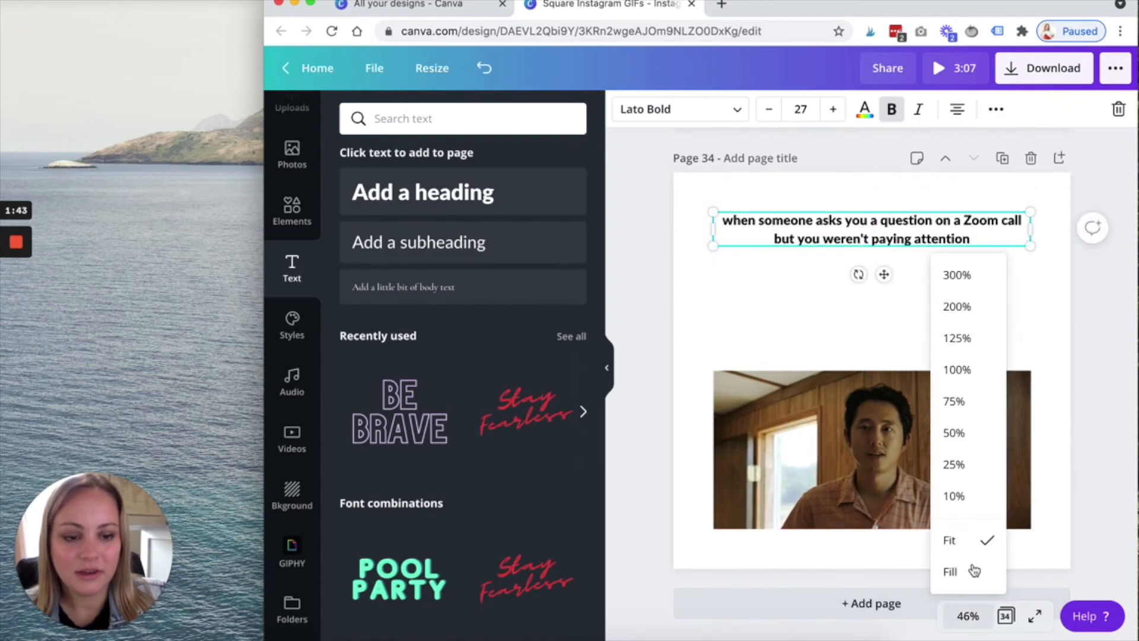
{"action": "left_click", "coordinate": [968, 468]}
{"action": "left_click", "coordinate": [722, 451]}
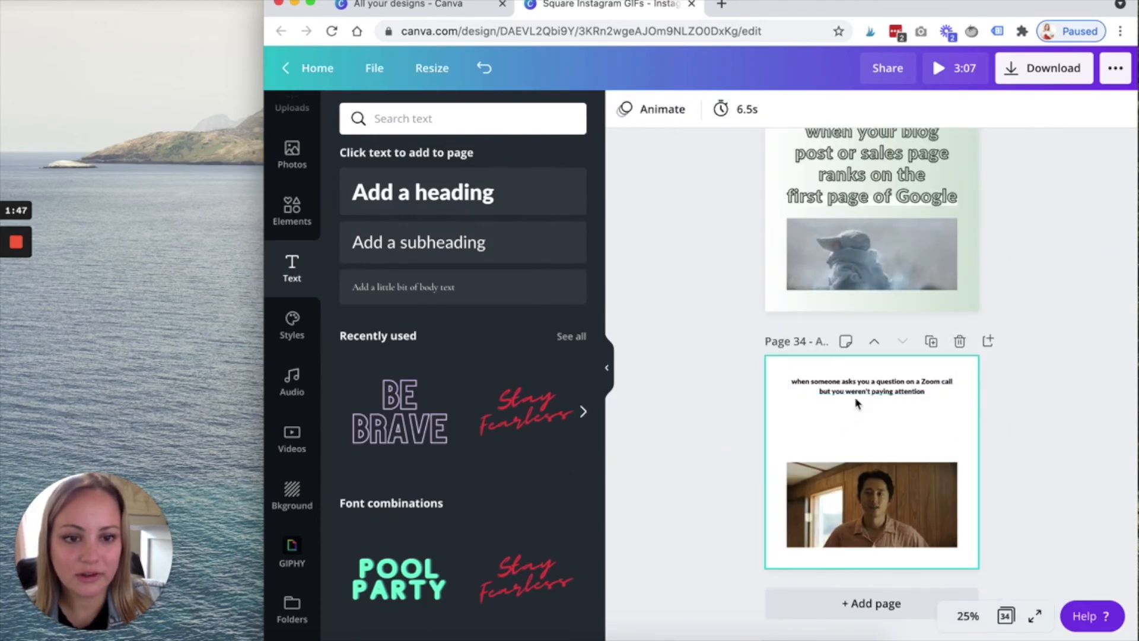
{"action": "left_click", "coordinate": [862, 388]}
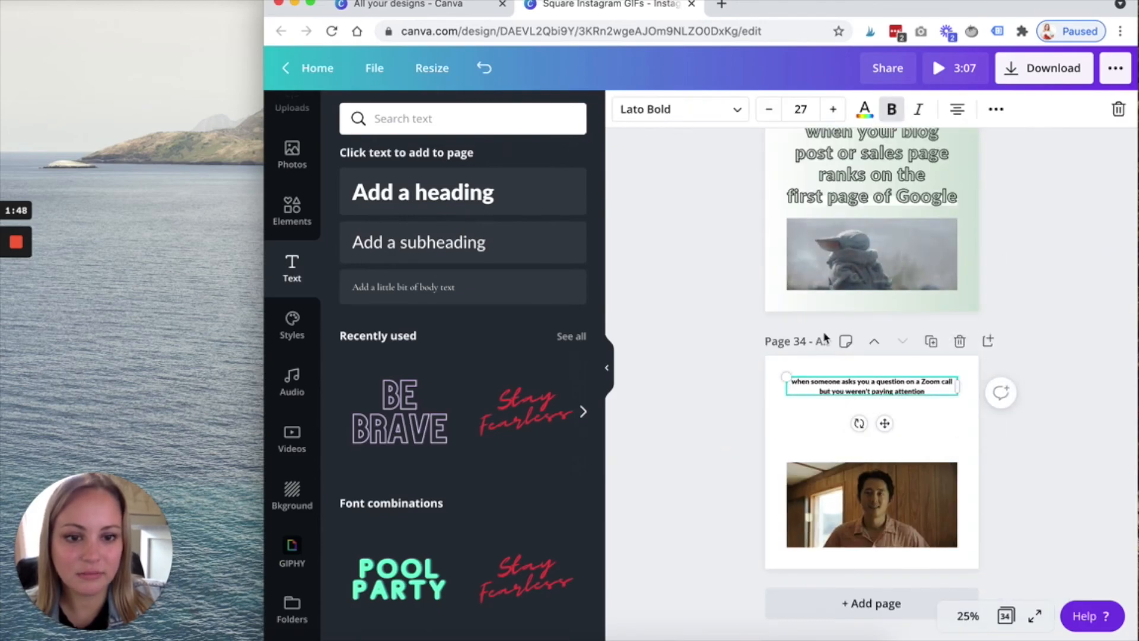
{"action": "left_click", "coordinate": [809, 111]}
{"action": "type", "text": "5"}
{"action": "key", "text": "Return"}
{"action": "left_click", "coordinate": [802, 111]}
{"action": "type", "text": "60"}
{"action": "key", "text": "Return"}
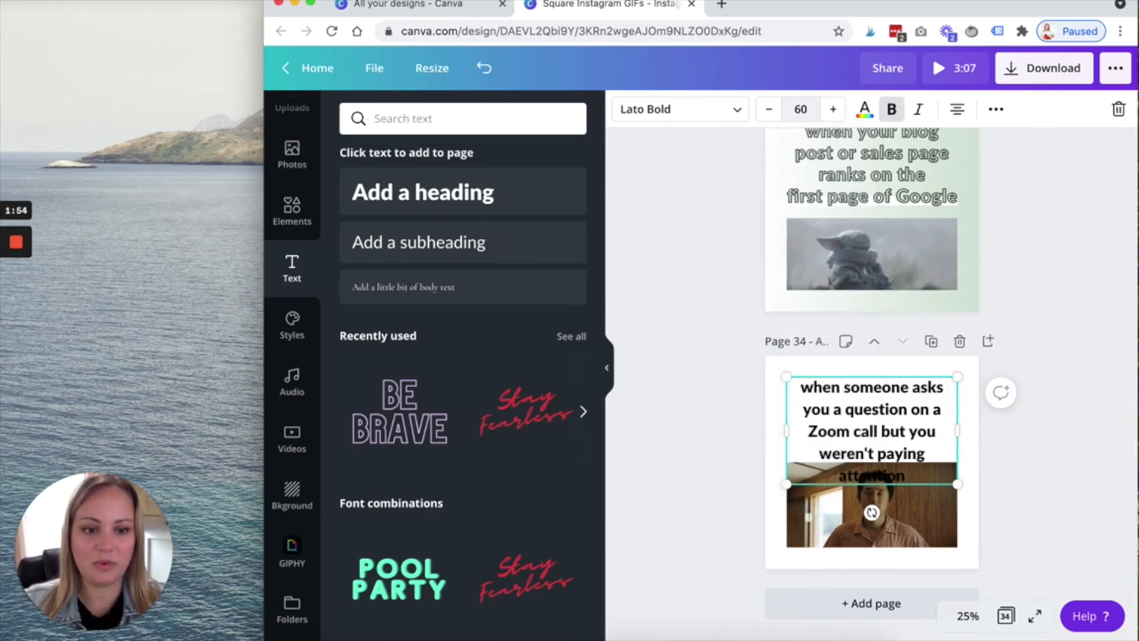
{"action": "left_click", "coordinate": [768, 109]}
{"action": "left_click", "coordinate": [768, 109]}
{"action": "left_click", "coordinate": [768, 110]}
{"action": "left_click", "coordinate": [694, 267]}
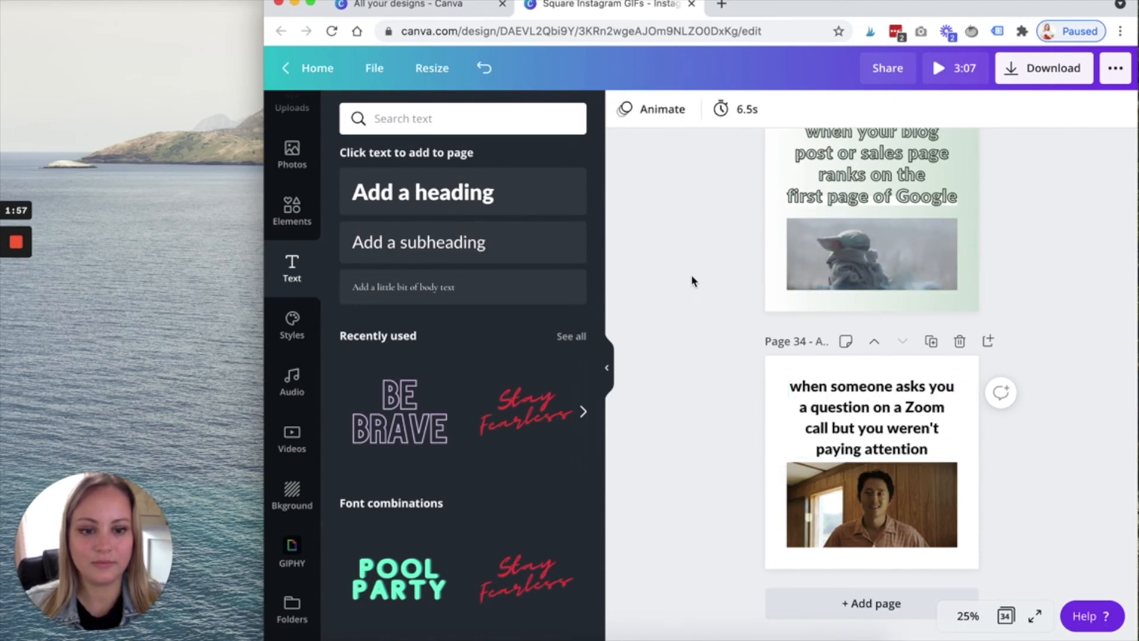
{"action": "left_click", "coordinate": [829, 435]}
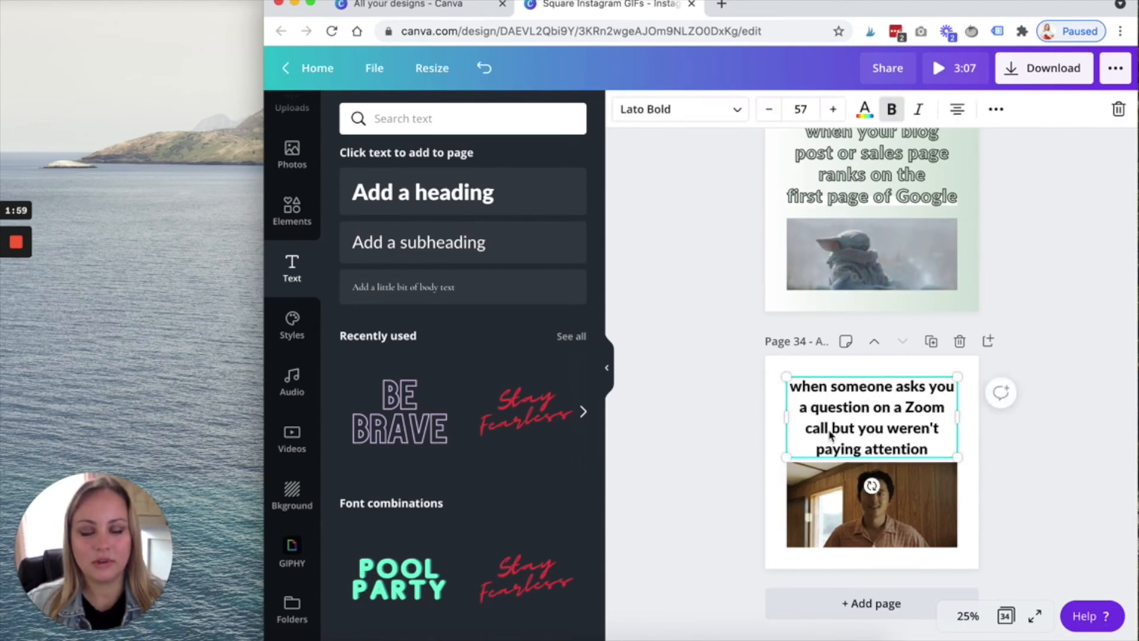
{"action": "left_click", "coordinate": [732, 466]}
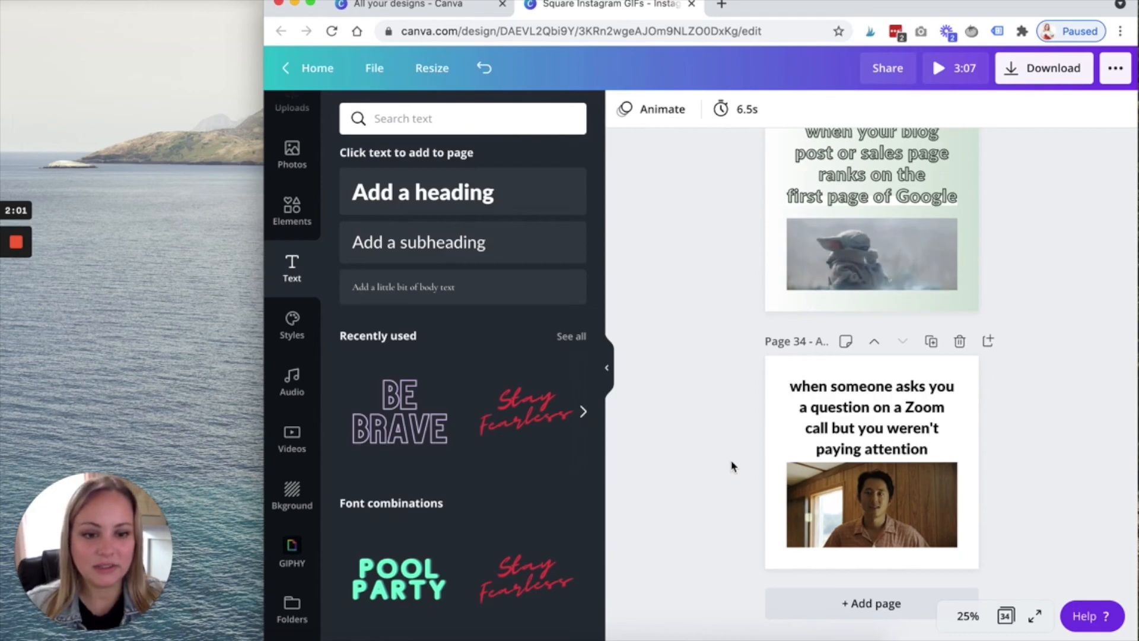
Download only page 34 of the design as an MP4 video.
{"action": "left_click", "coordinate": [1037, 79]}
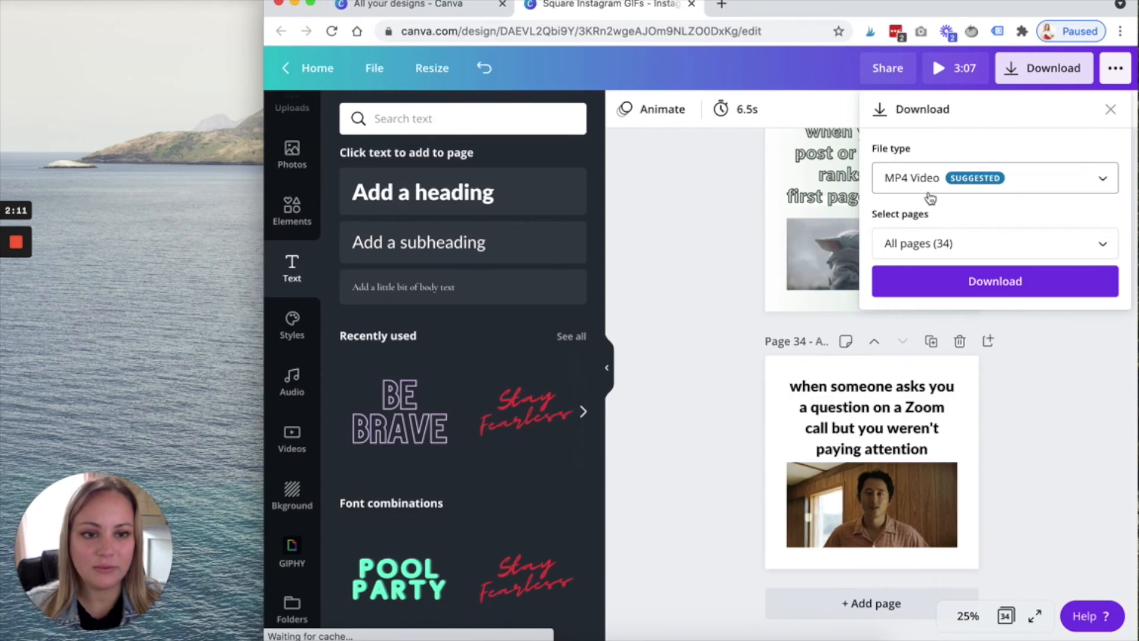
{"action": "left_click", "coordinate": [917, 253]}
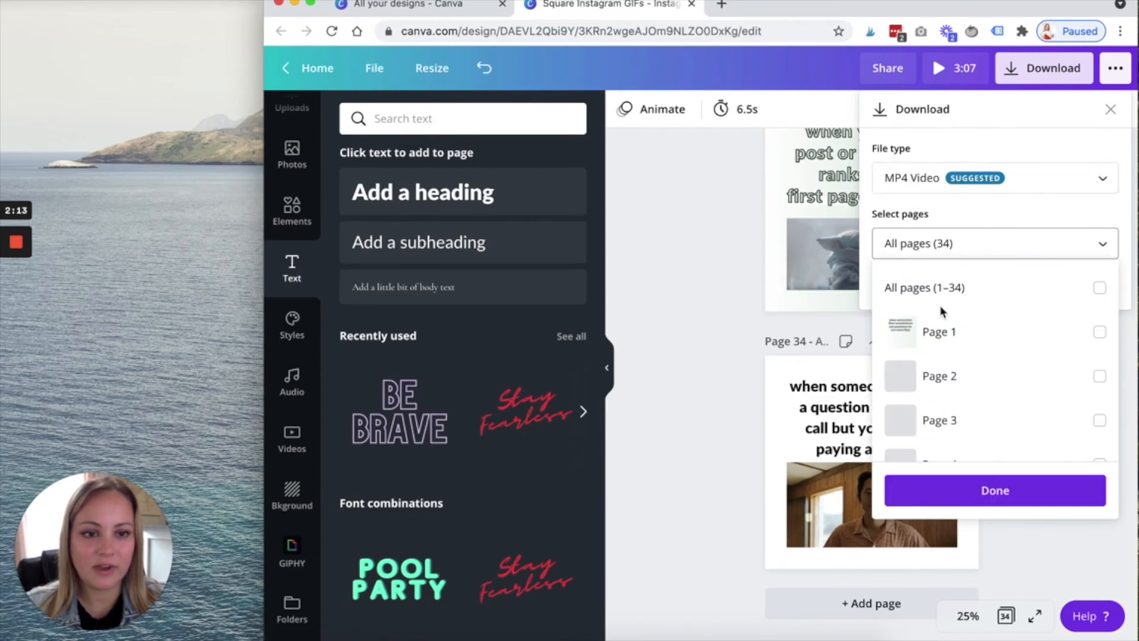
{"action": "scroll", "coordinate": [953, 382], "scroll_direction": "down", "scroll_amount": 6}
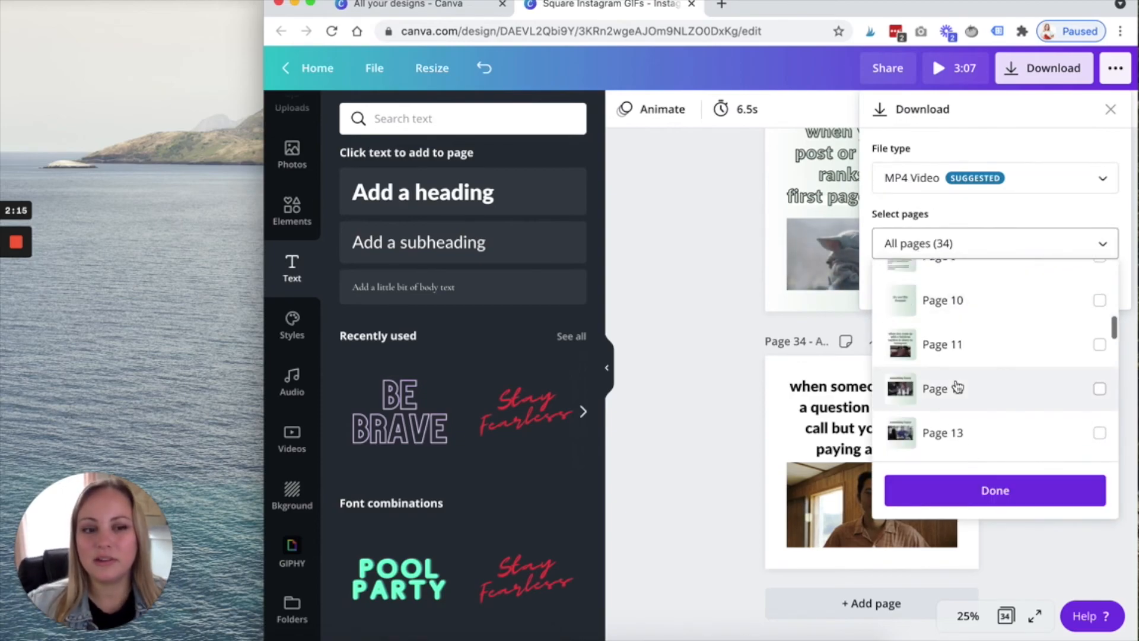
{"action": "scroll", "coordinate": [956, 387], "scroll_direction": "down", "scroll_amount": 15}
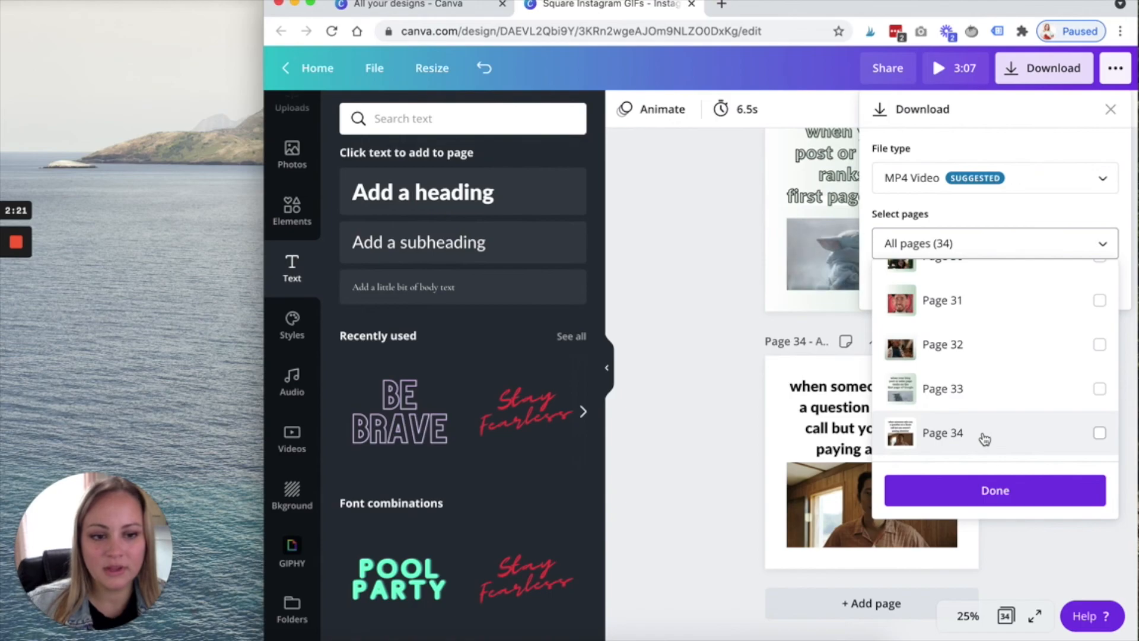
{"action": "left_click", "coordinate": [985, 437]}
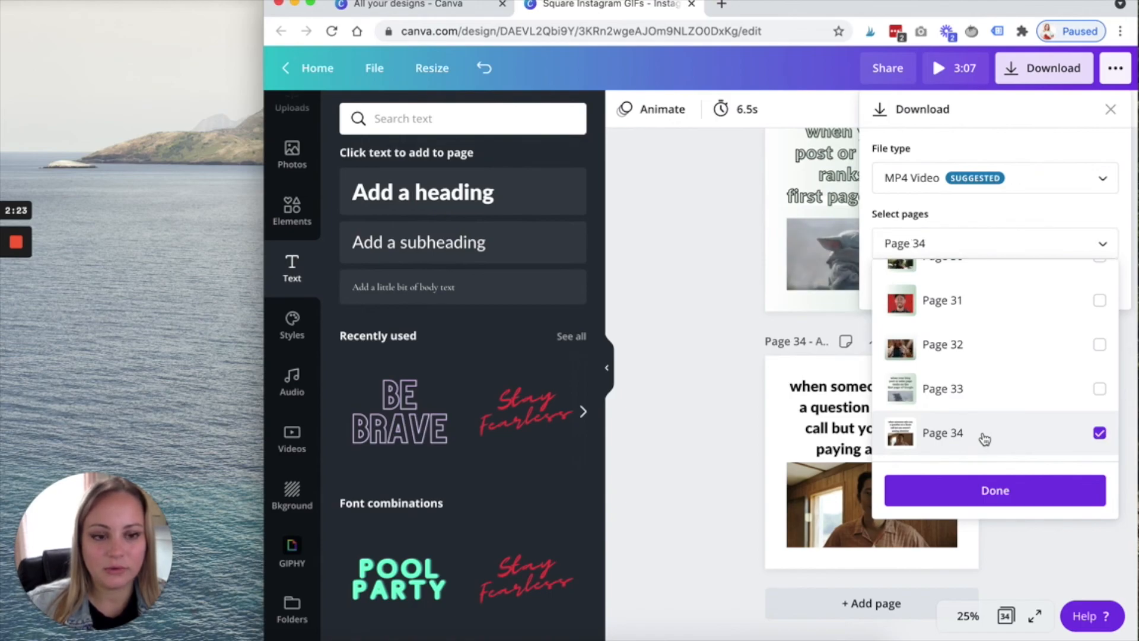
{"action": "left_click", "coordinate": [990, 494]}
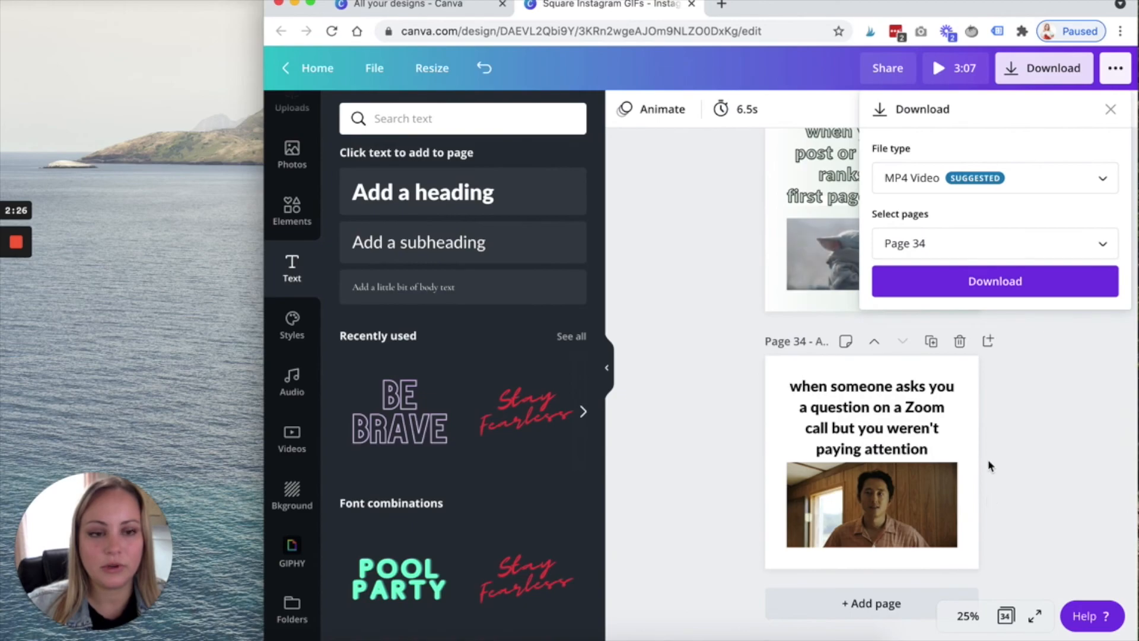
{"action": "left_click", "coordinate": [988, 289]}
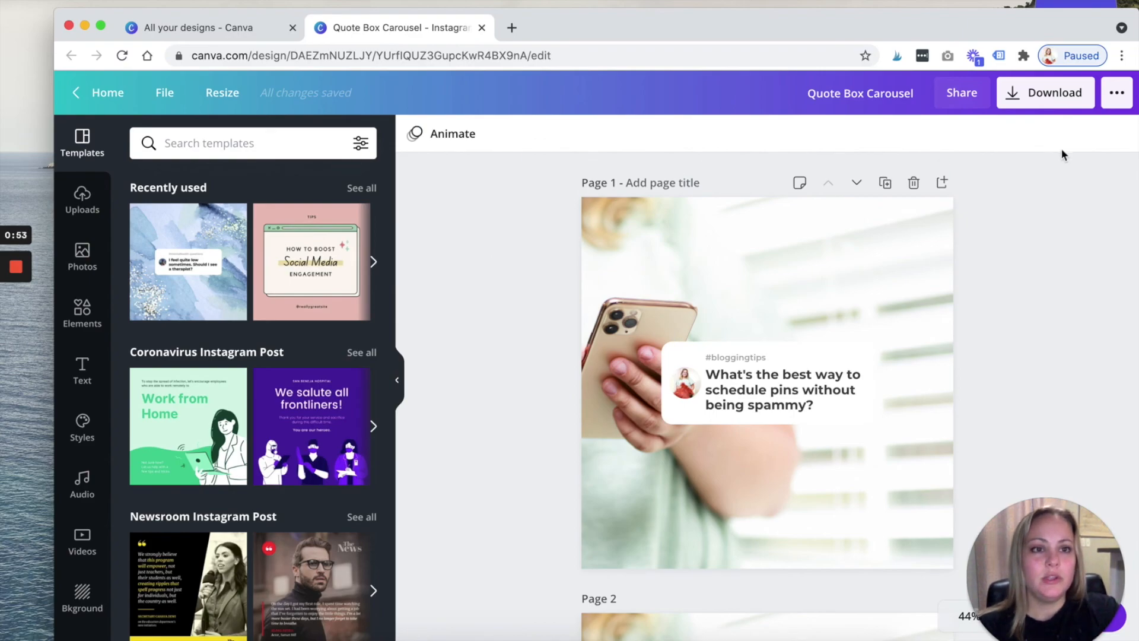
Review the download file types for the Quote Box Carousel, choose JPG and set its quality to 65.
{"action": "left_click", "coordinate": [1038, 103]}
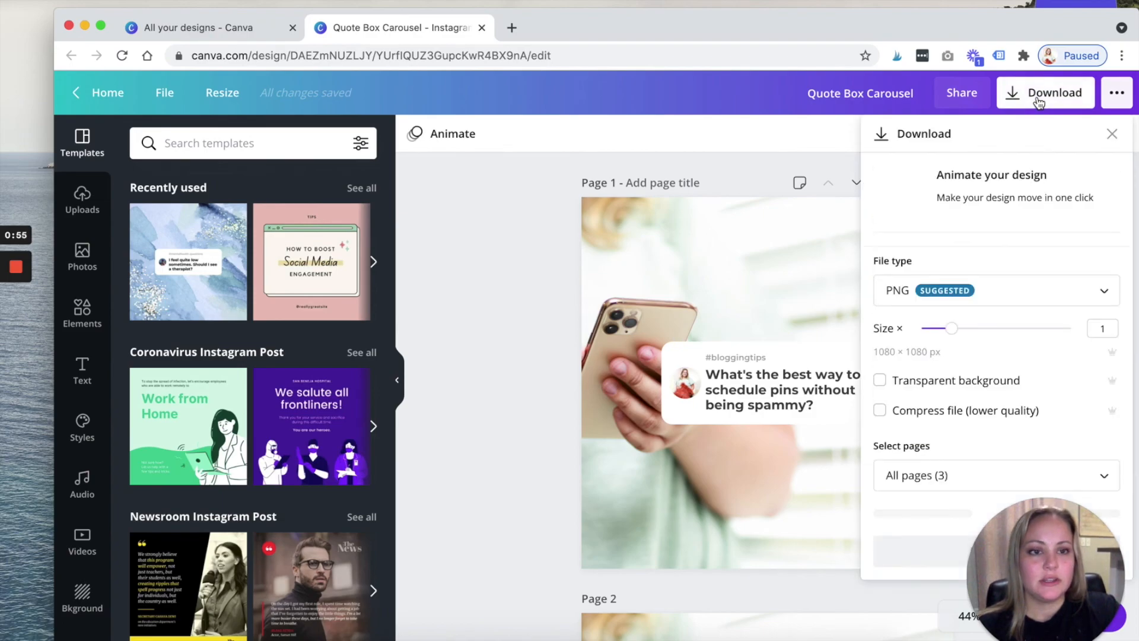
{"action": "left_click", "coordinate": [970, 293]}
{"action": "scroll", "coordinate": [947, 345], "scroll_direction": "down", "scroll_amount": 1}
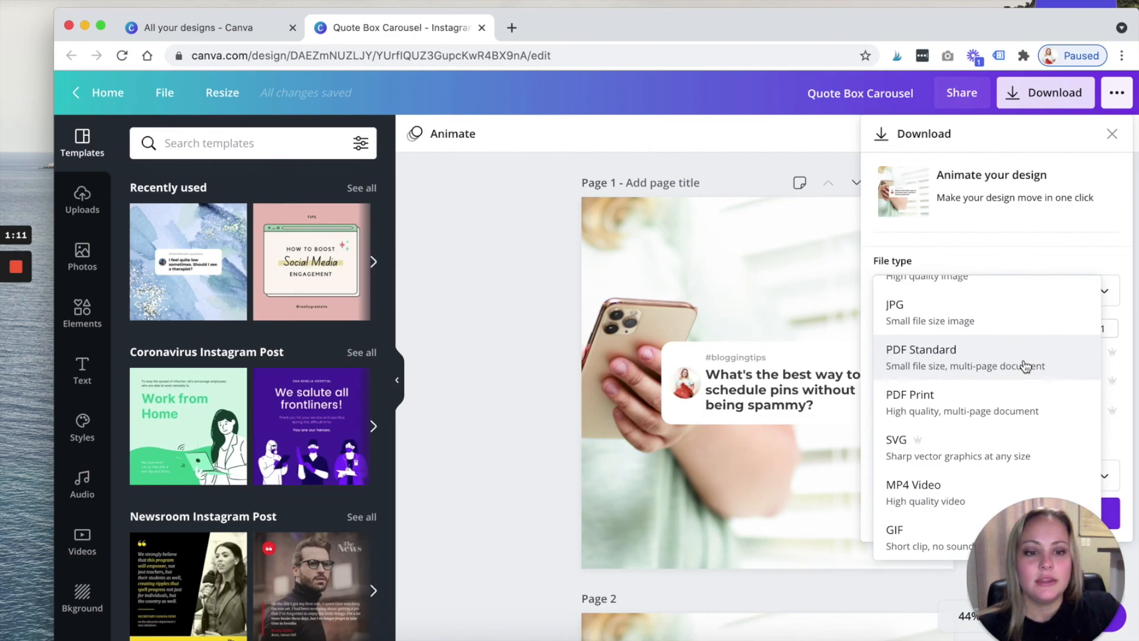
{"action": "scroll", "coordinate": [1026, 365], "scroll_direction": "up", "scroll_amount": 1}
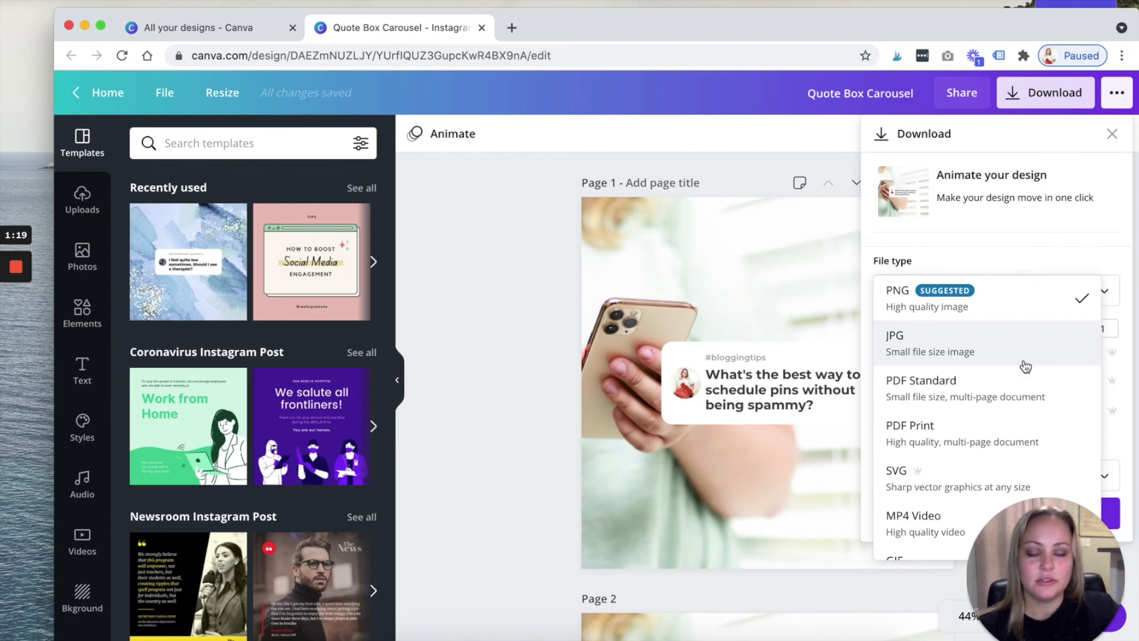
{"action": "left_click", "coordinate": [928, 349]}
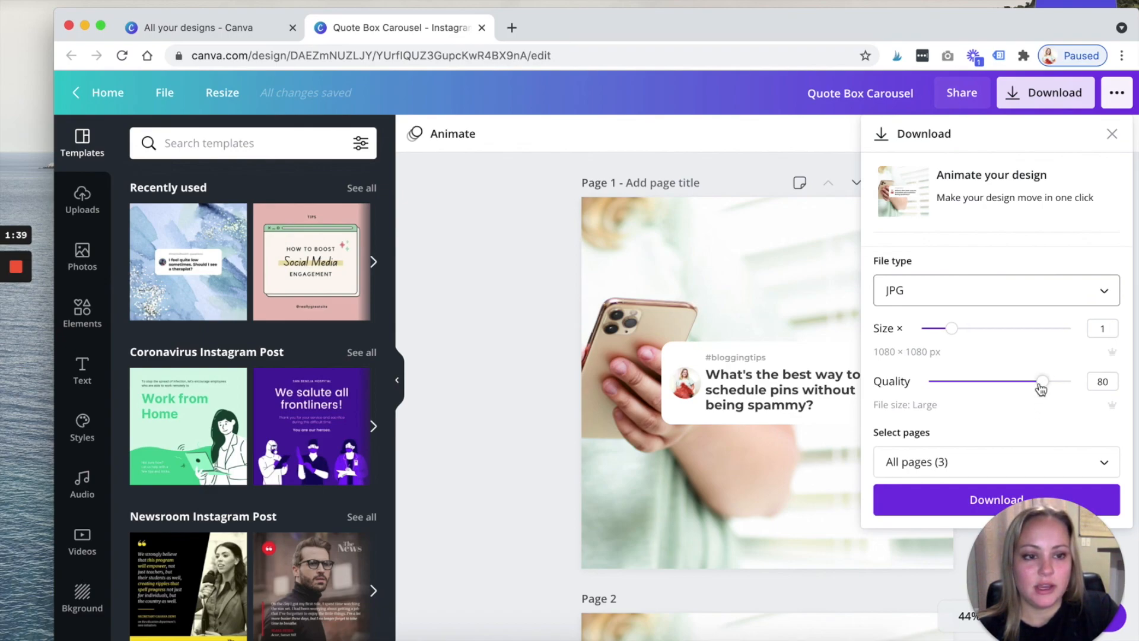
{"action": "left_click_drag", "start_coordinate": [1043, 388], "coordinate": [1015, 389]}
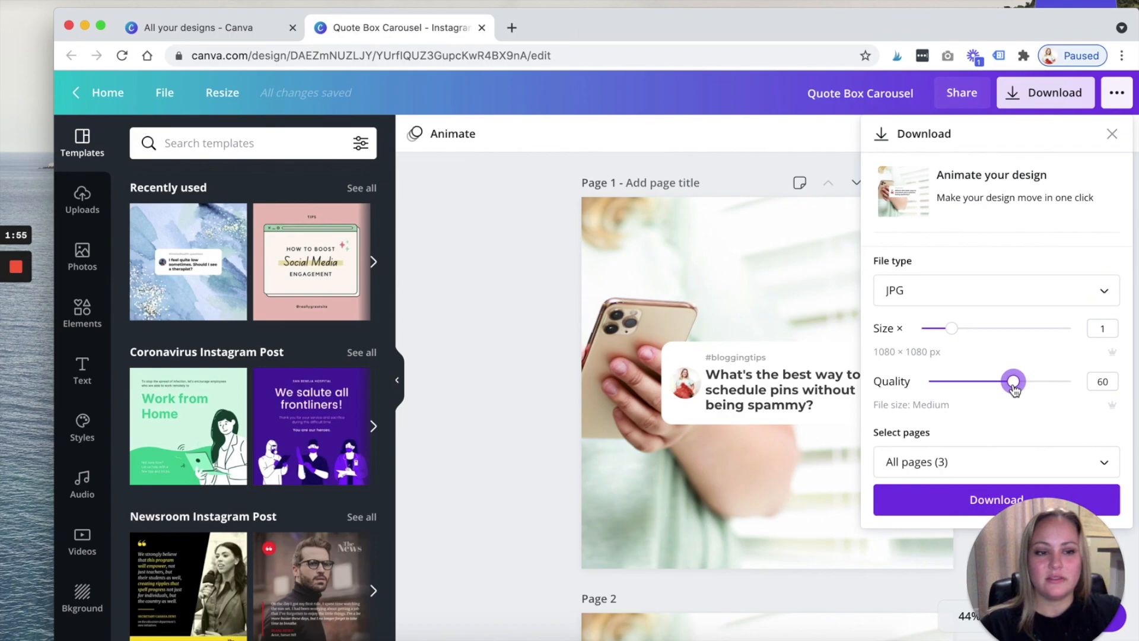
{"action": "left_click_drag", "start_coordinate": [1014, 383], "coordinate": [1022, 385]}
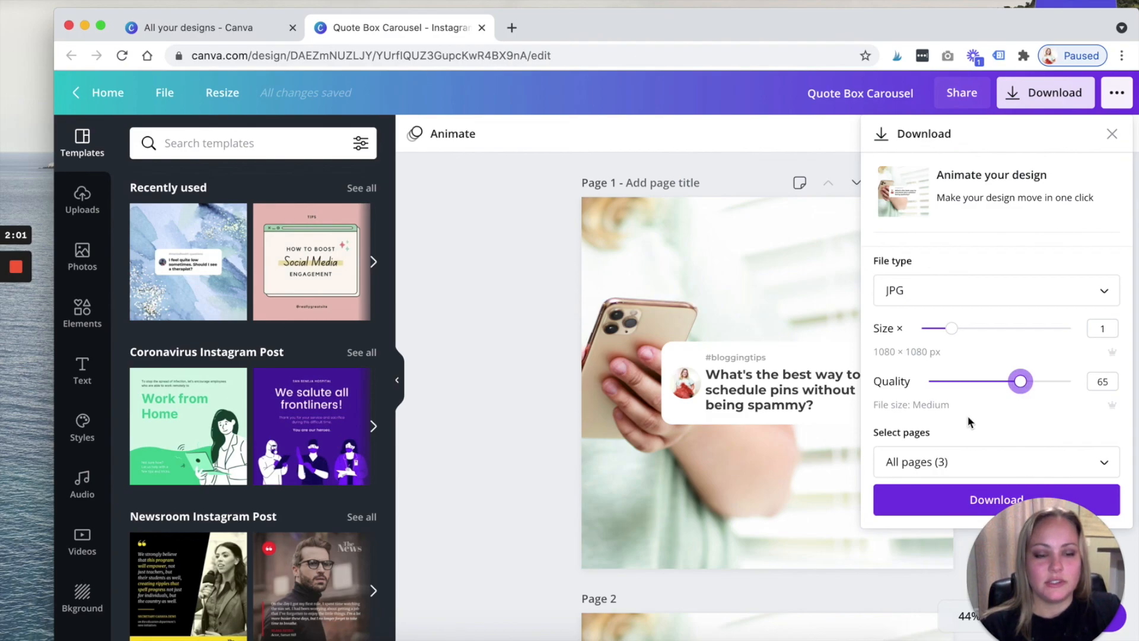
Limit the Quote Box Carousel download to page 1 and download it.
{"action": "left_click", "coordinate": [952, 468]}
{"action": "left_click", "coordinate": [997, 283]}
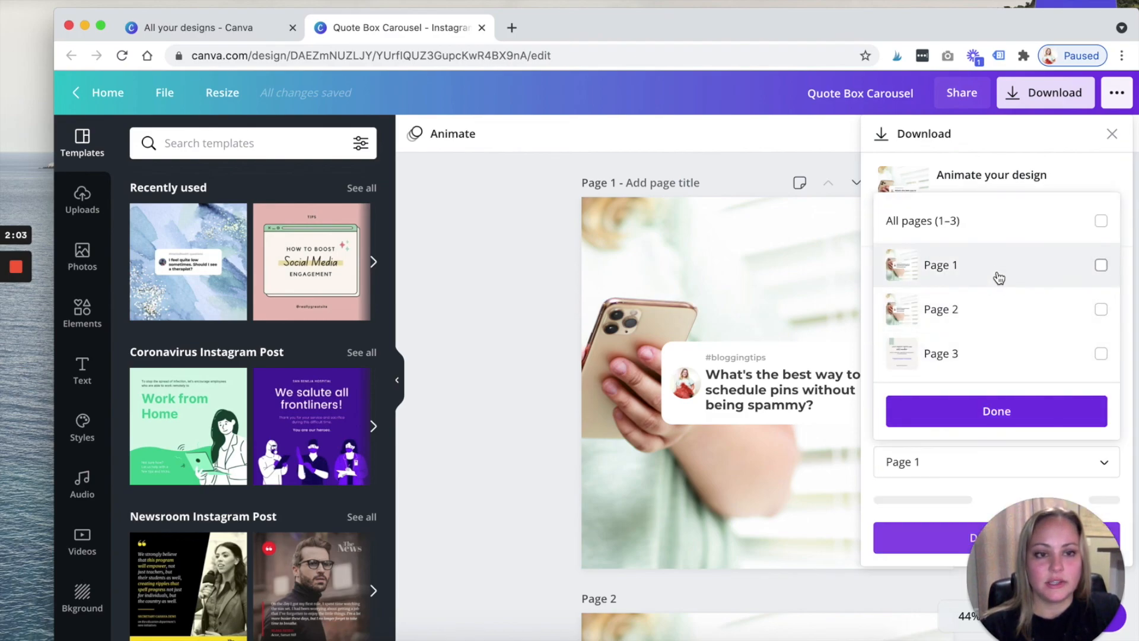
{"action": "left_click", "coordinate": [981, 416]}
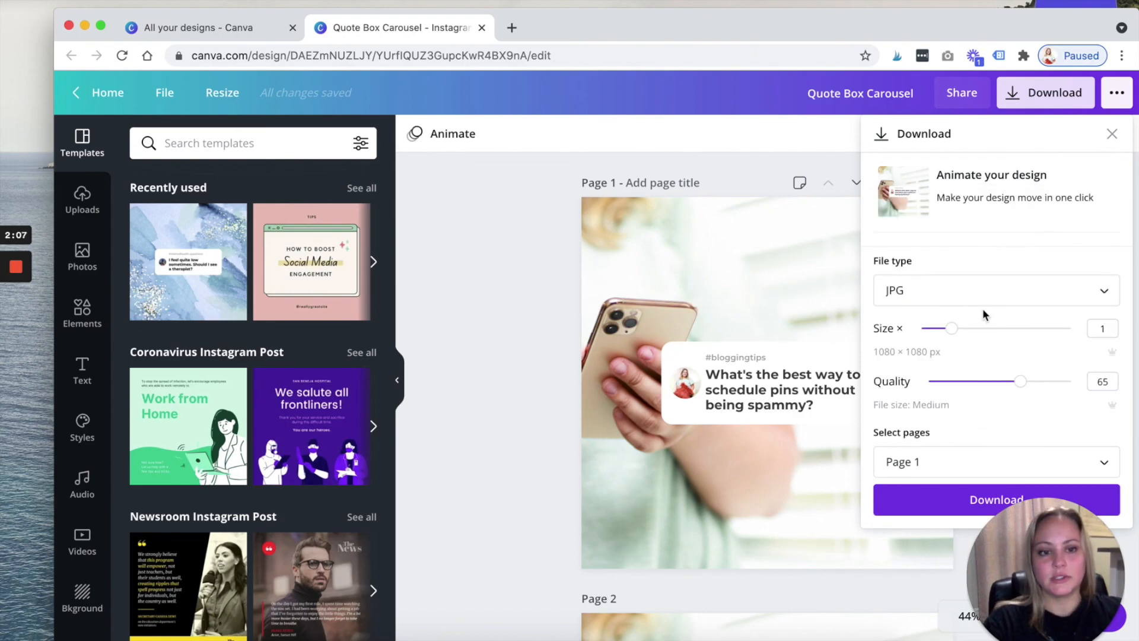
{"action": "left_click", "coordinate": [929, 510]}
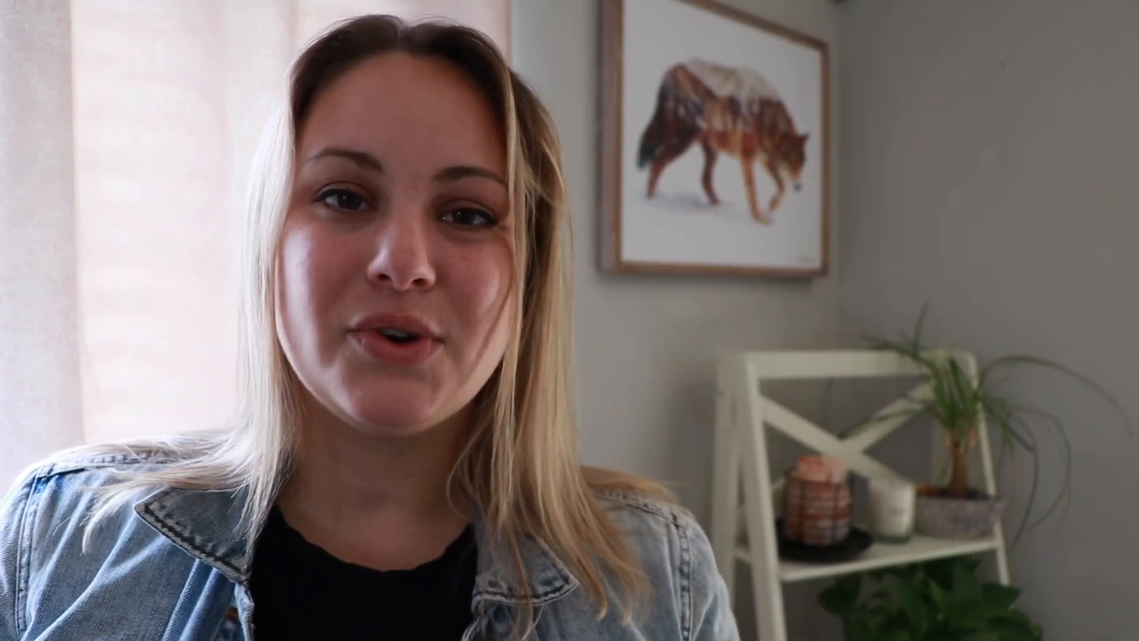